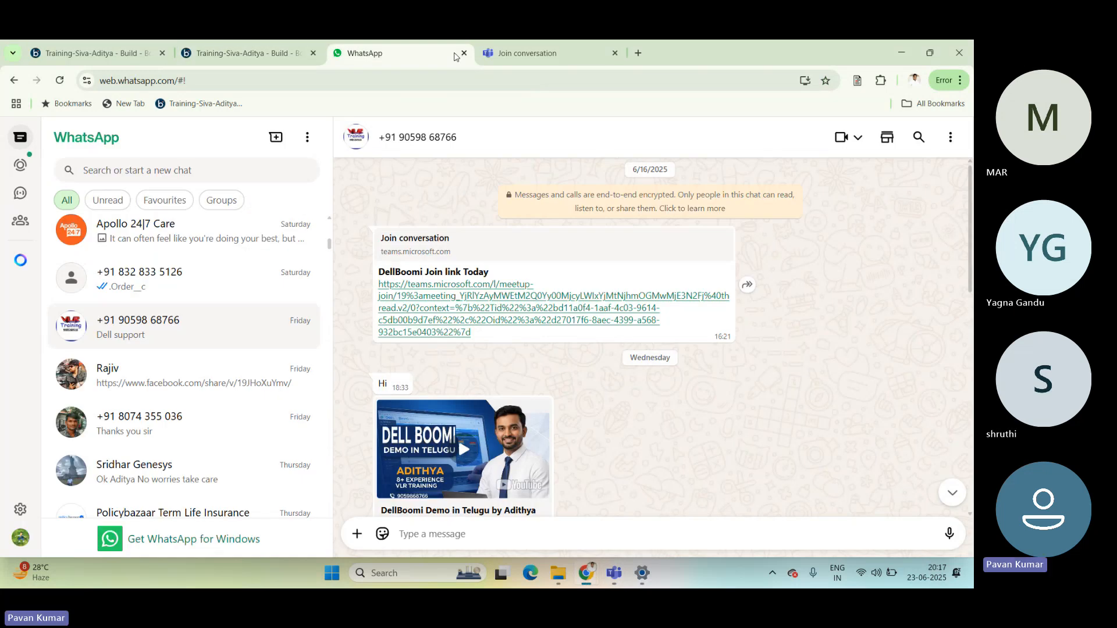
Close the WhatsApp and meeting-link pages, and narrow the component explorer to give the process canvas more room.
click(463, 53)
click(464, 53)
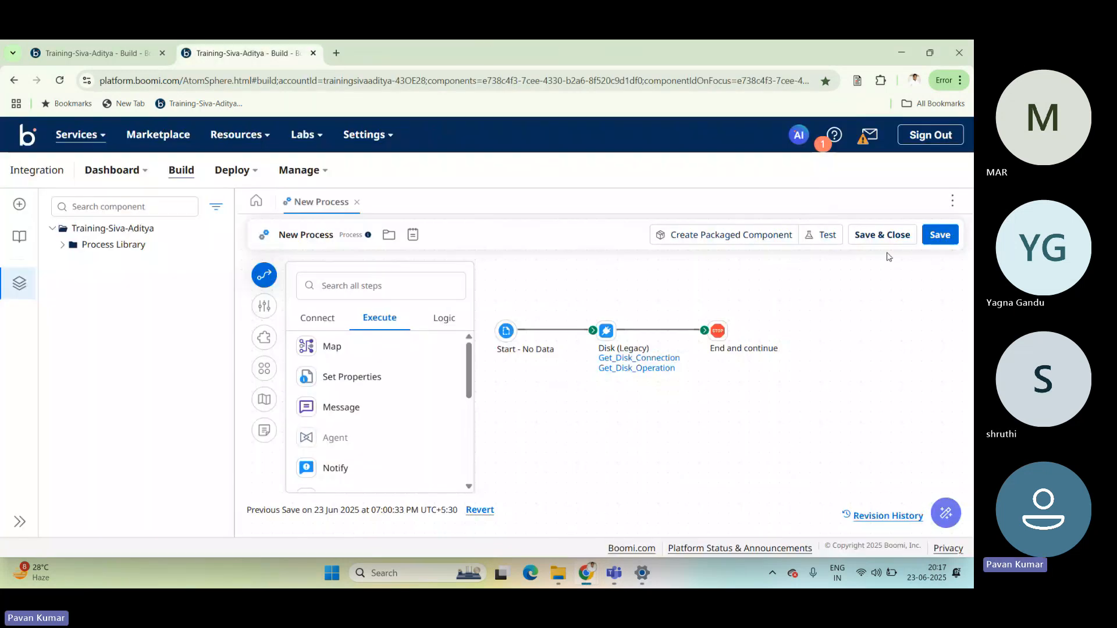
click(896, 241)
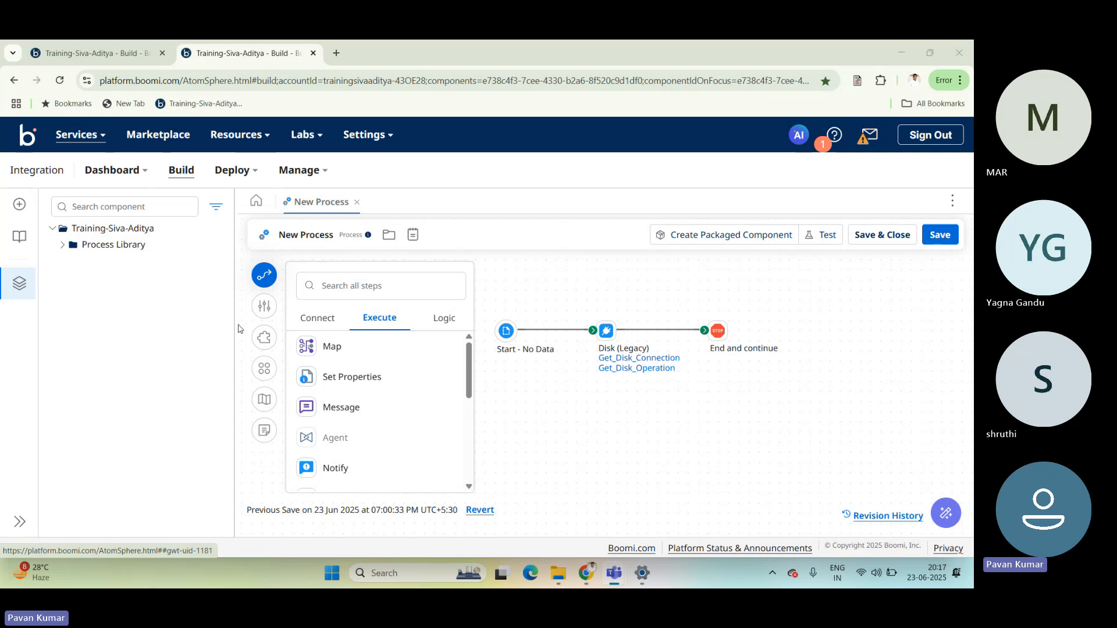
drag(238, 329, 181, 328)
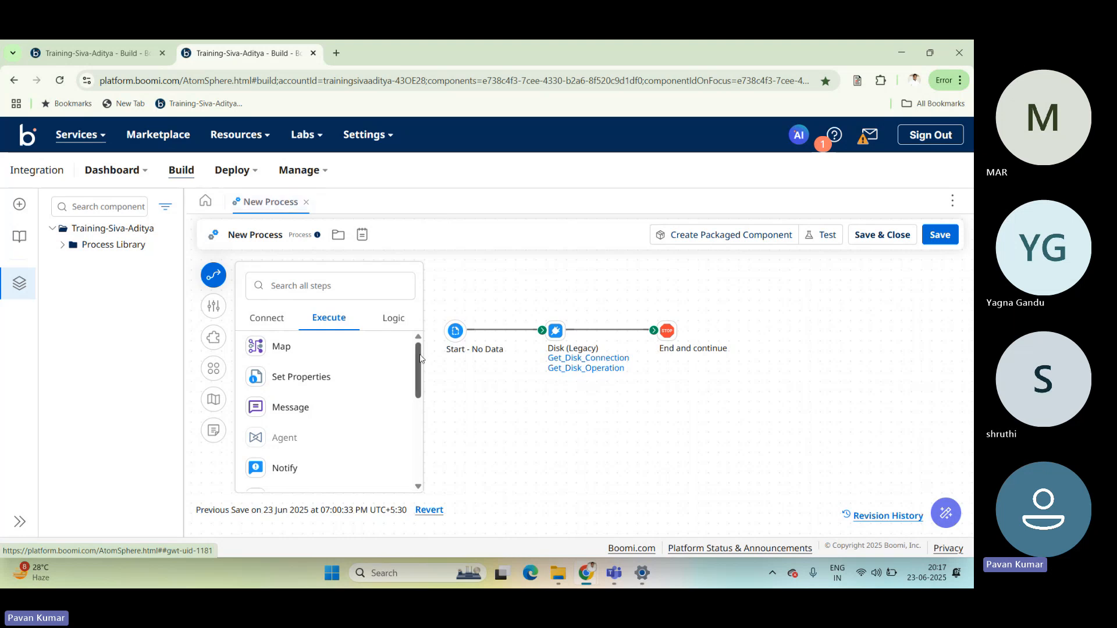
mouse_move(420, 355)
mouse_down()
mouse_move(417, 444)
mouse_move(420, 350)
mouse_up()
Start a test of the New Process and select the unattached runtime for it.
click(456, 330)
click(816, 235)
click(501, 187)
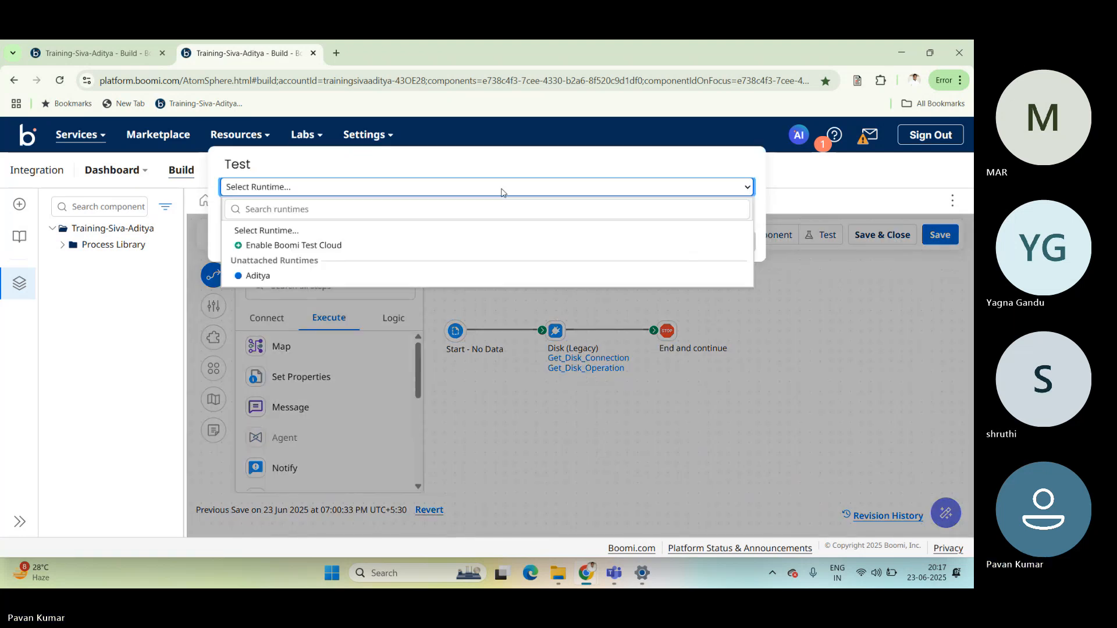
click(288, 277)
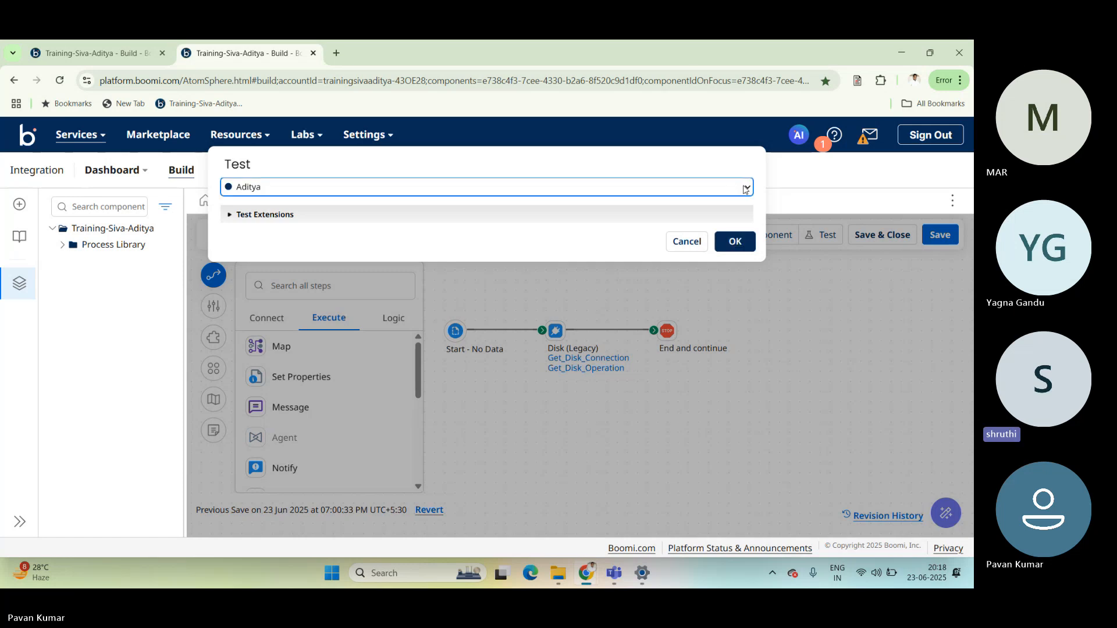
Examine the test extensions, including connection, partner, dynamic process property, cross reference, PGP and process property settings, and cancel the test.
click(591, 213)
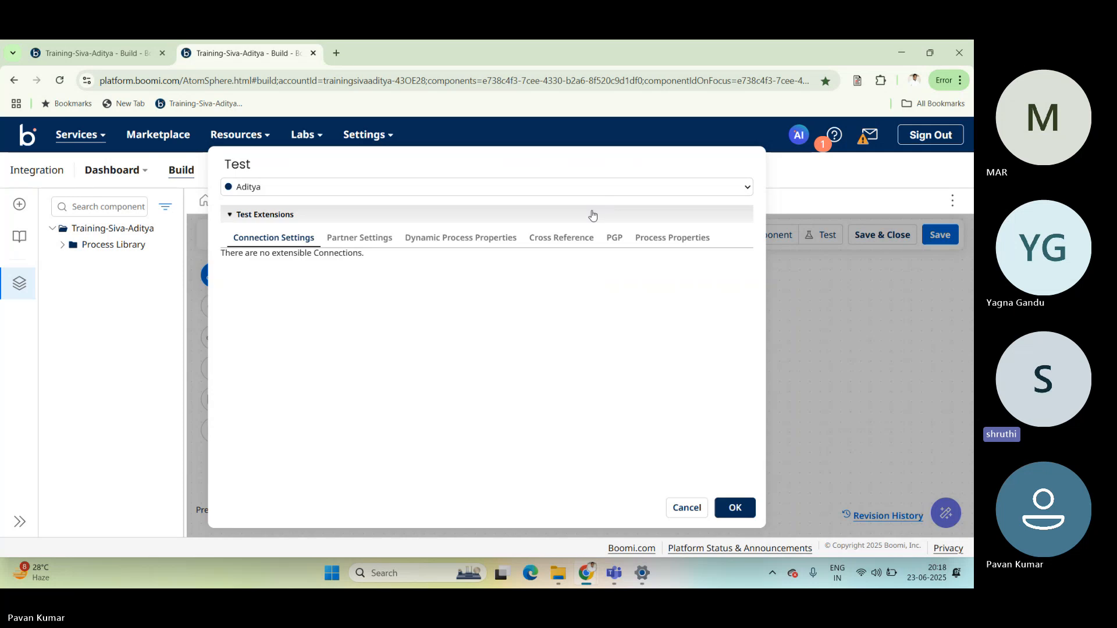
click(582, 215)
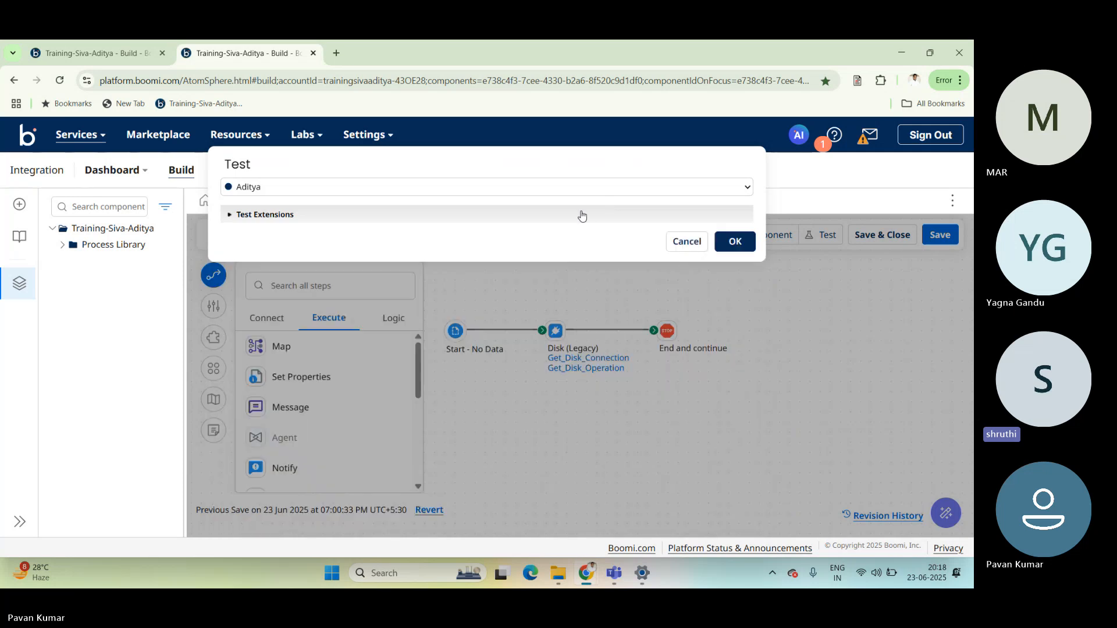
click(582, 215)
click(379, 240)
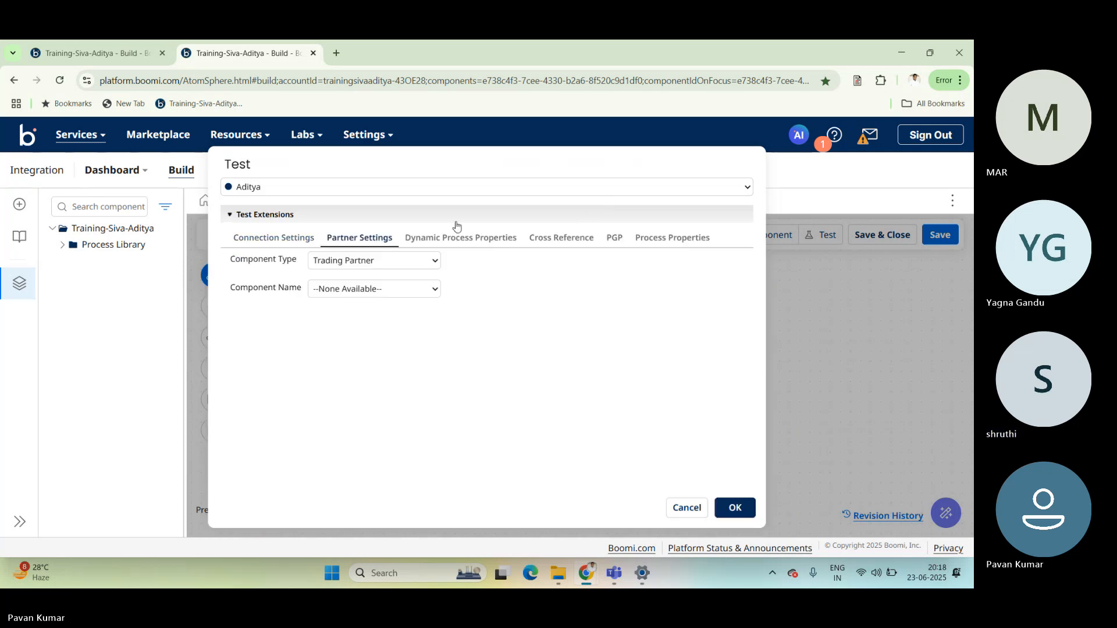
click(488, 239)
click(556, 239)
click(611, 238)
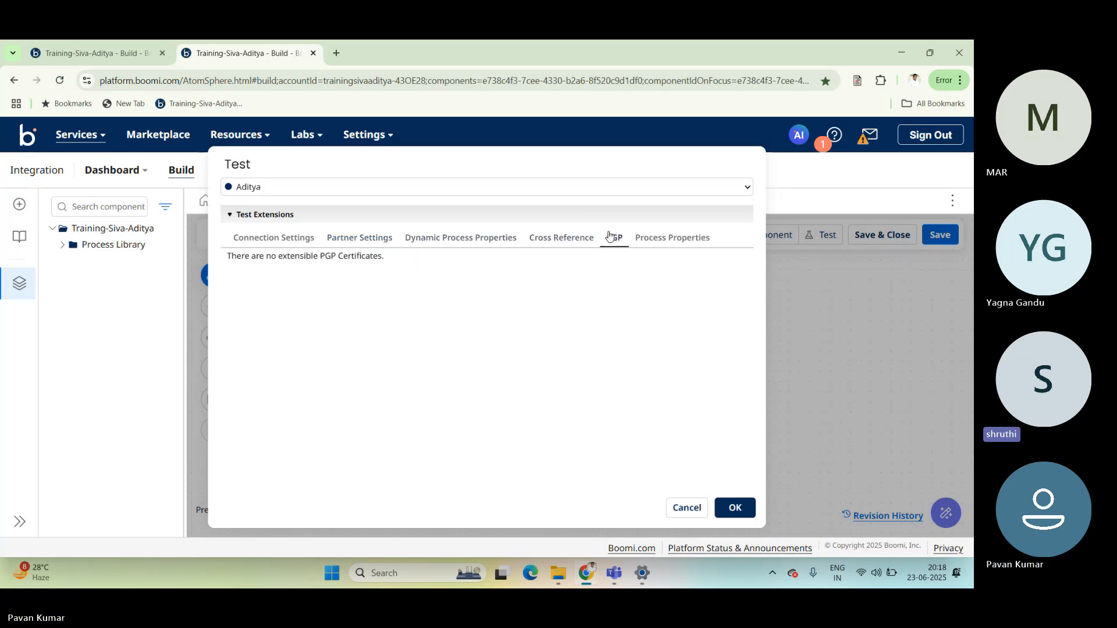
click(669, 238)
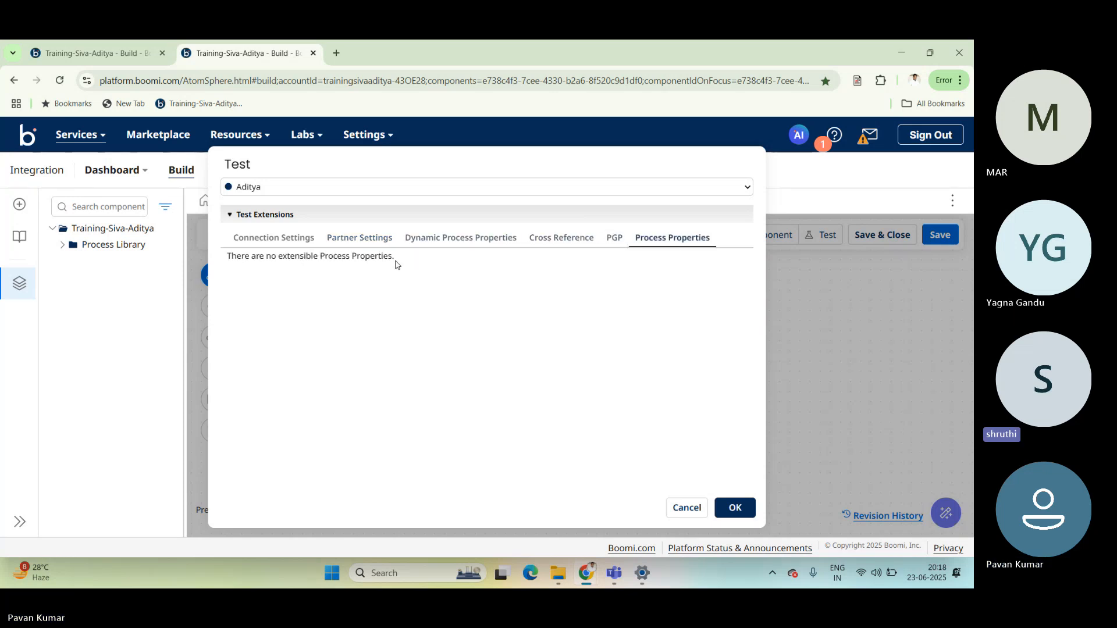
click(292, 244)
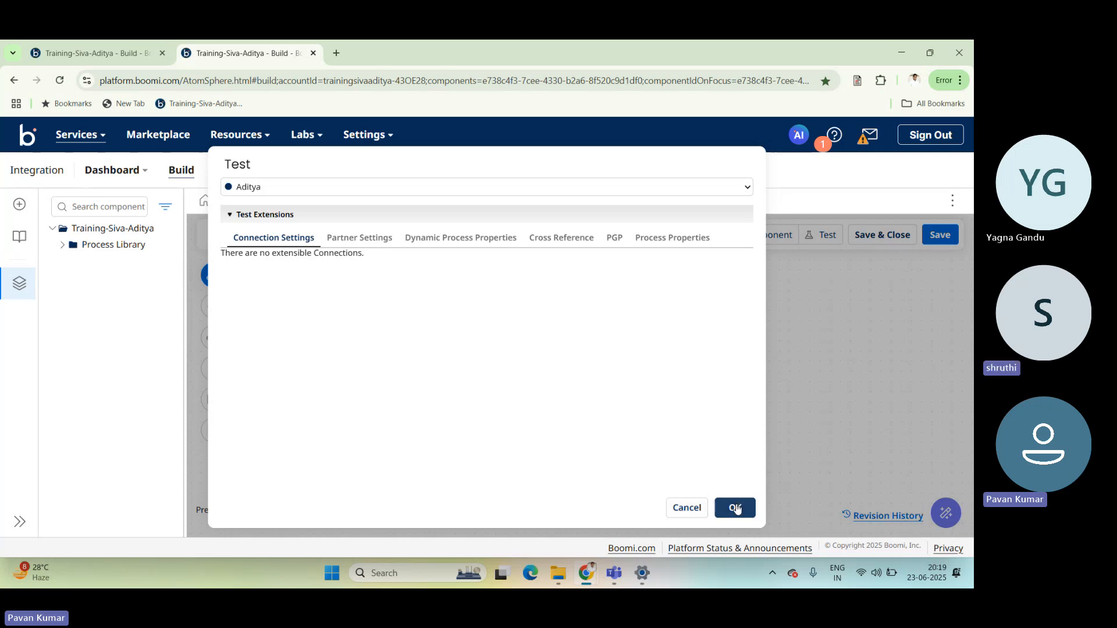
click(682, 509)
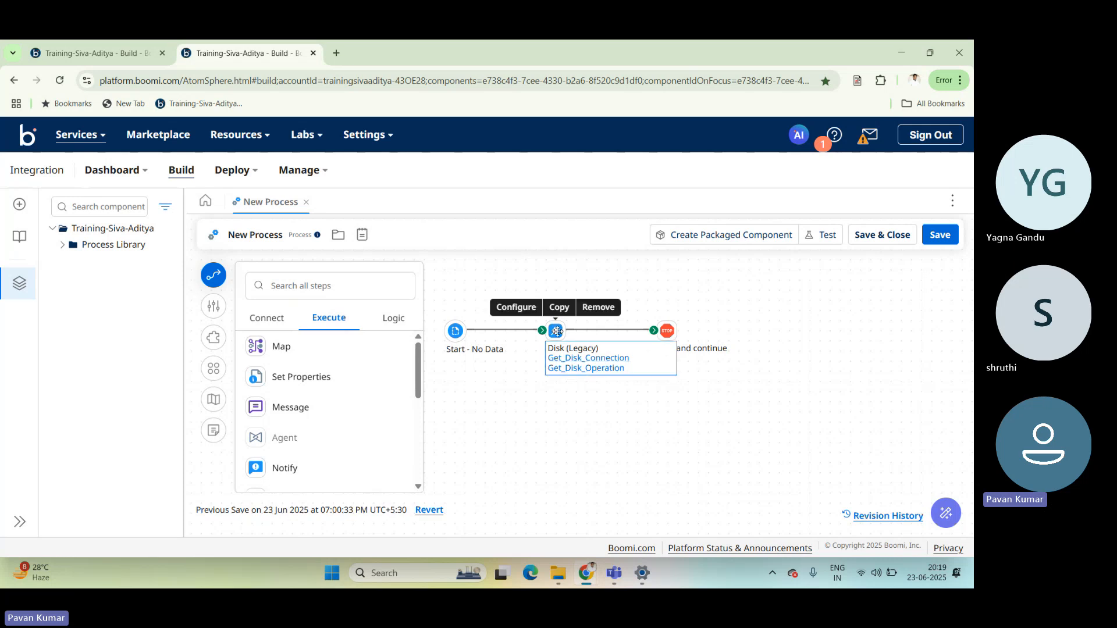
Open the Disk (Legacy) connector step's configuration and review its Connection, Action and Operation settings.
double_click(557, 331)
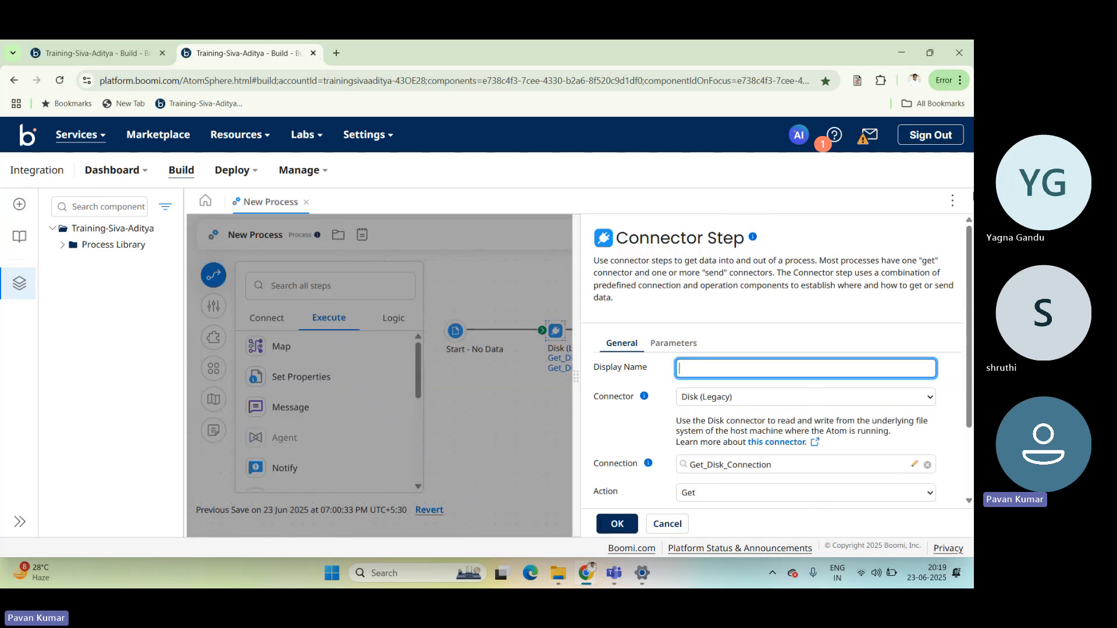
drag(966, 222, 963, 346)
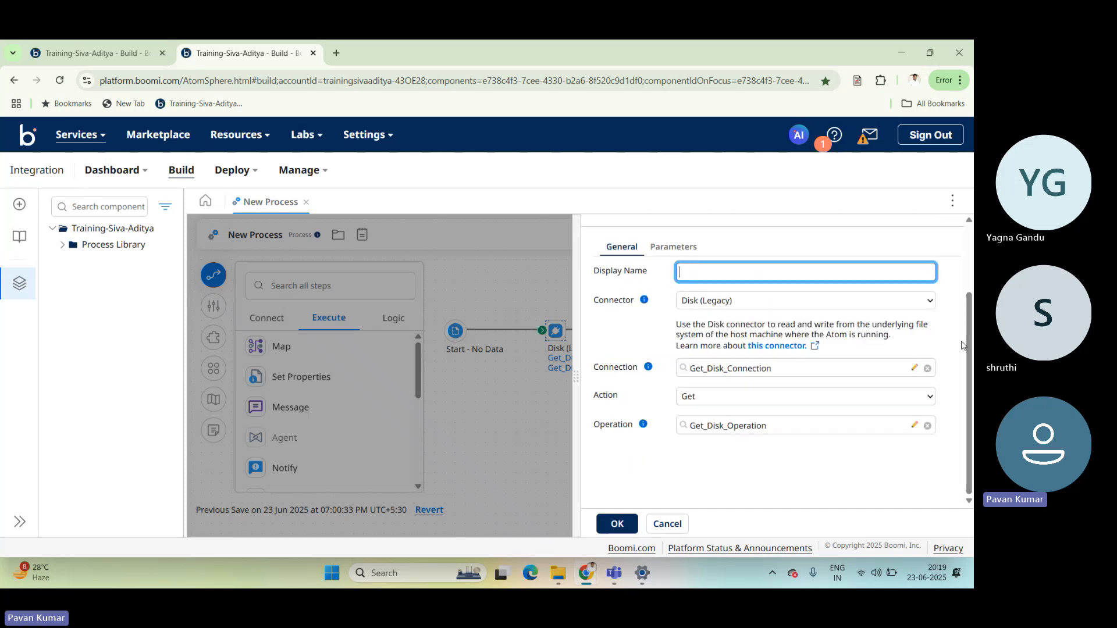
click(641, 369)
drag(639, 369, 593, 397)
click(618, 397)
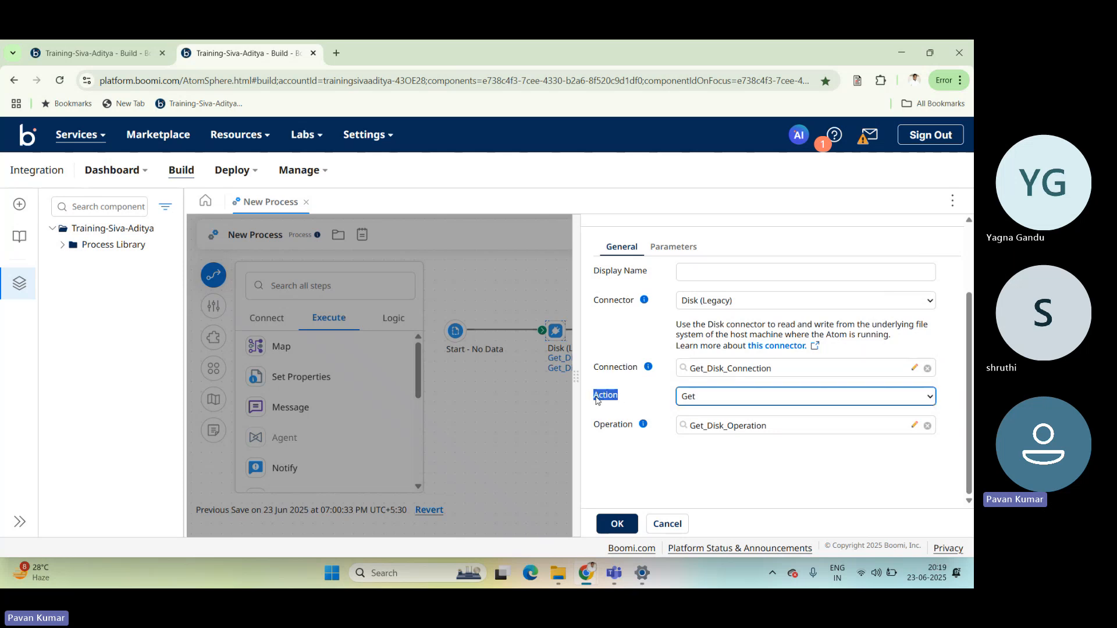
key(Tab)
drag(635, 427, 592, 424)
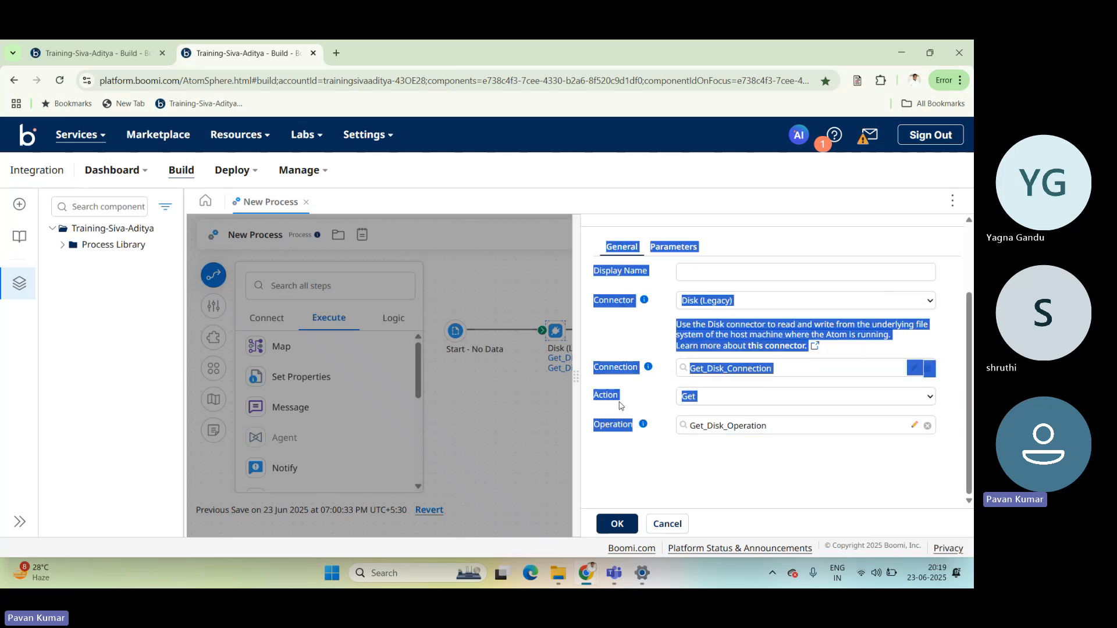
click(674, 370)
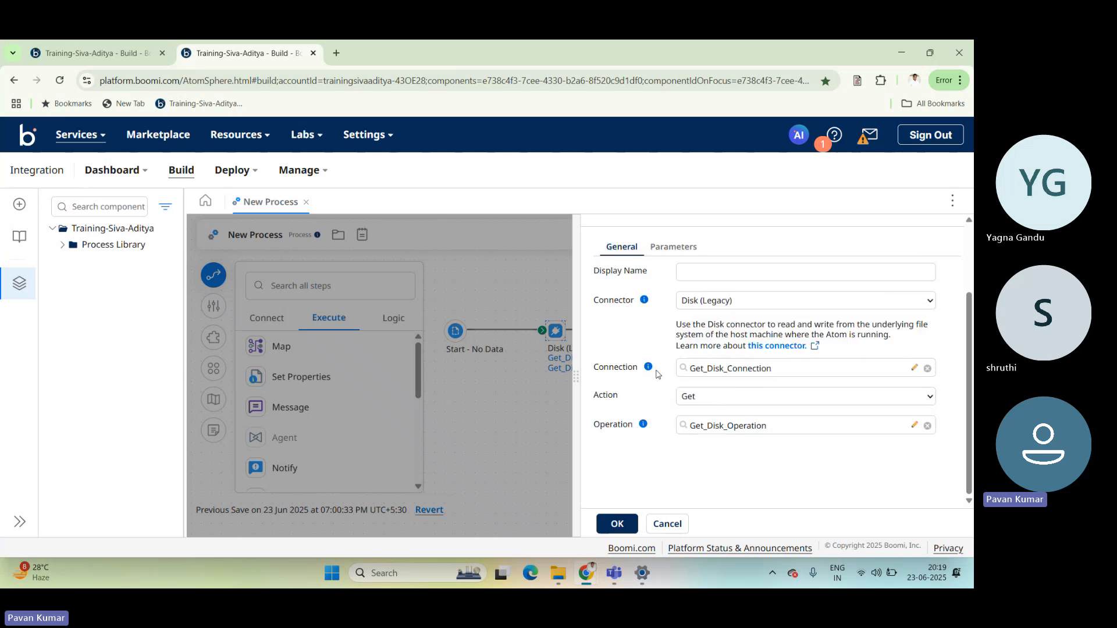
Open the Get_Disk_Connection component from the connector step and examine its Directory path.
click(914, 368)
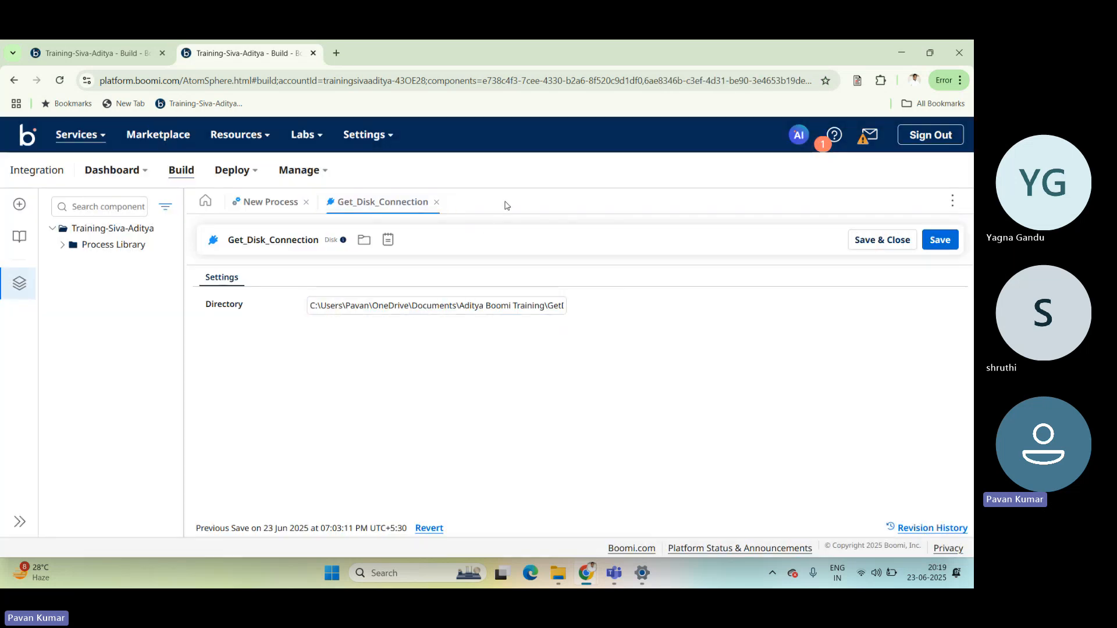
click(517, 305)
click(457, 308)
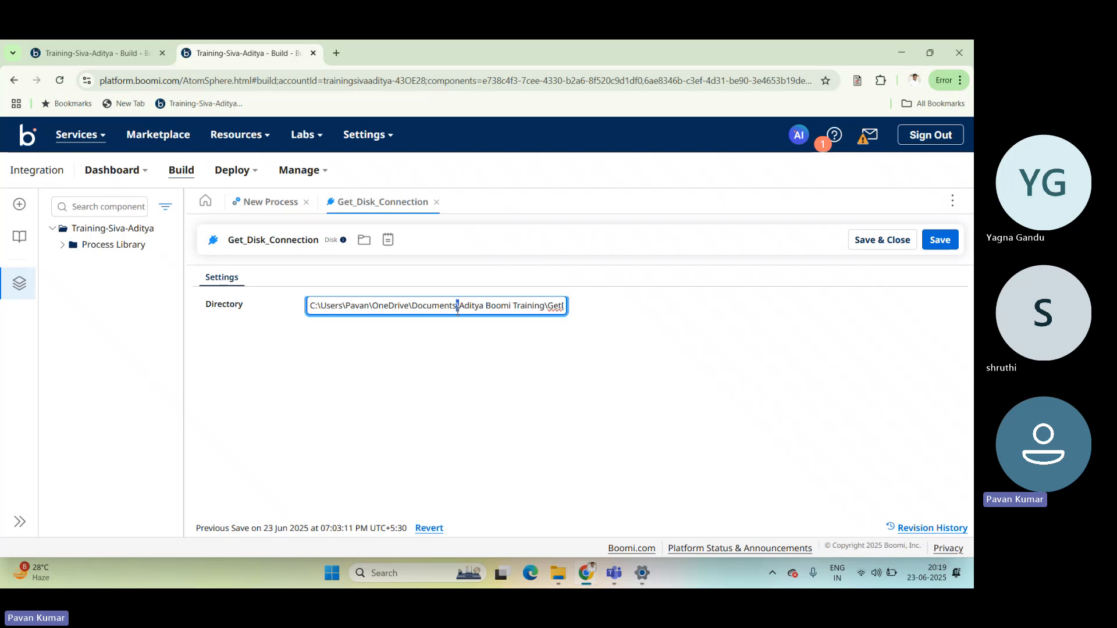
click(486, 336)
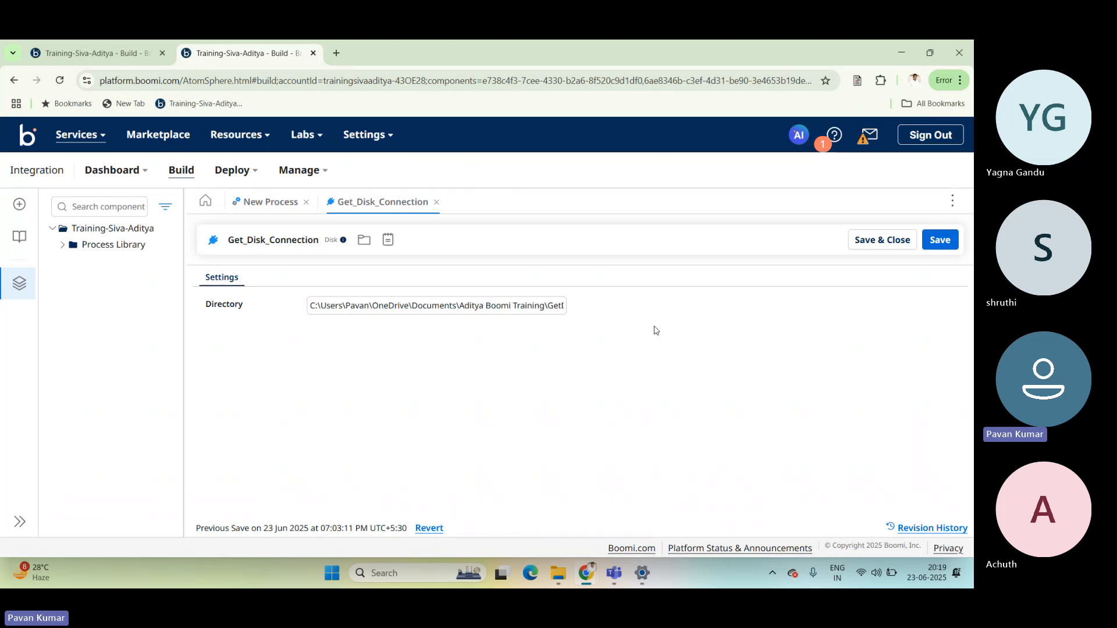
click(474, 308)
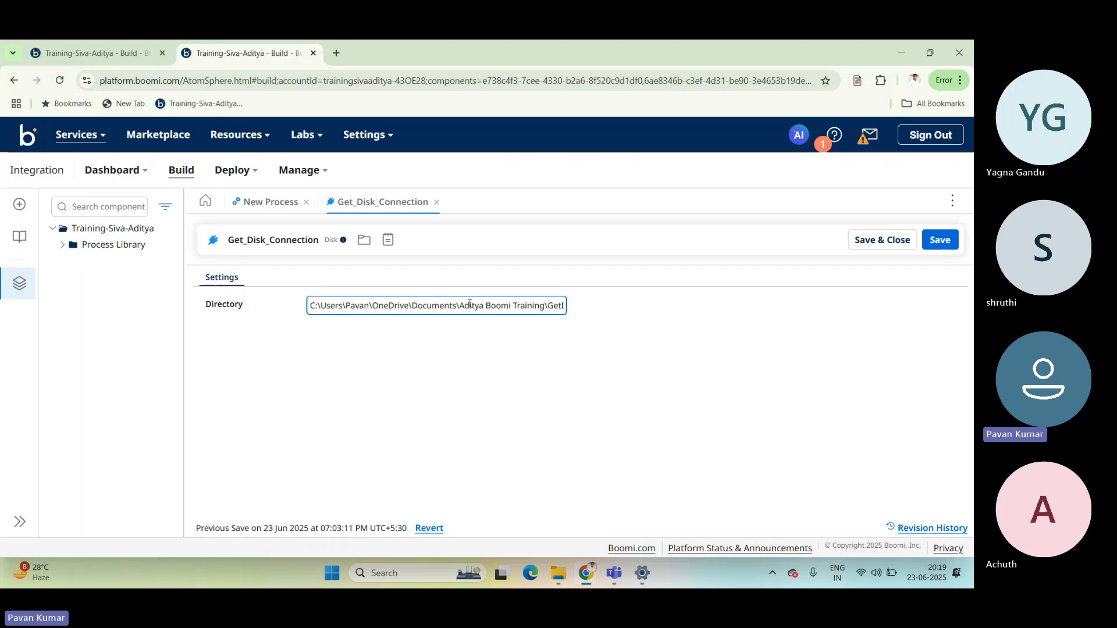
key(ctrl+a)
click(628, 320)
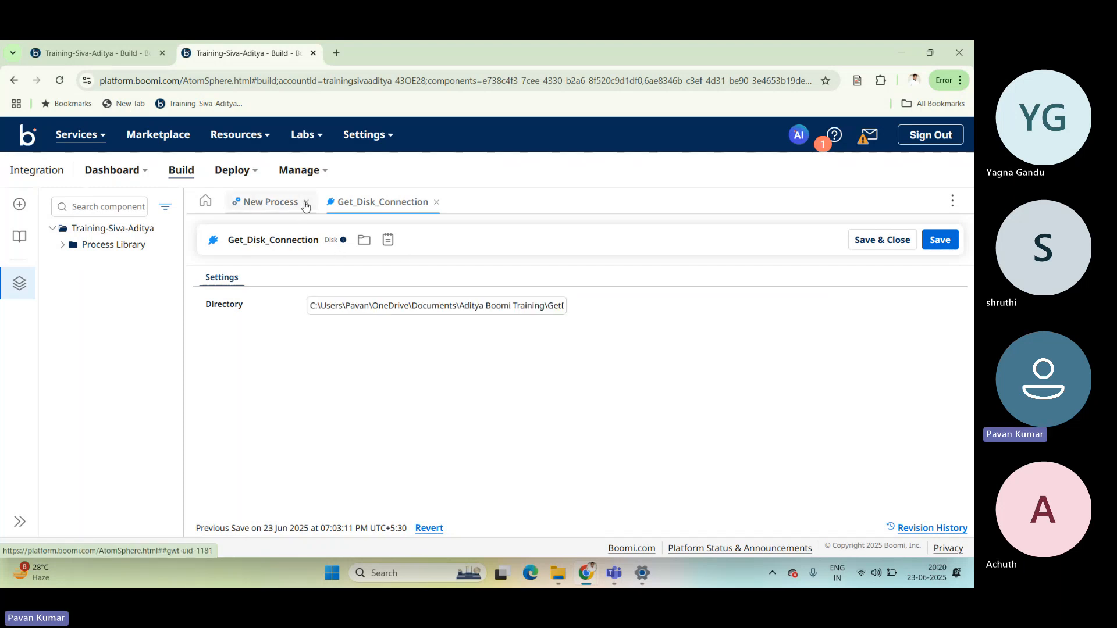
click(312, 307)
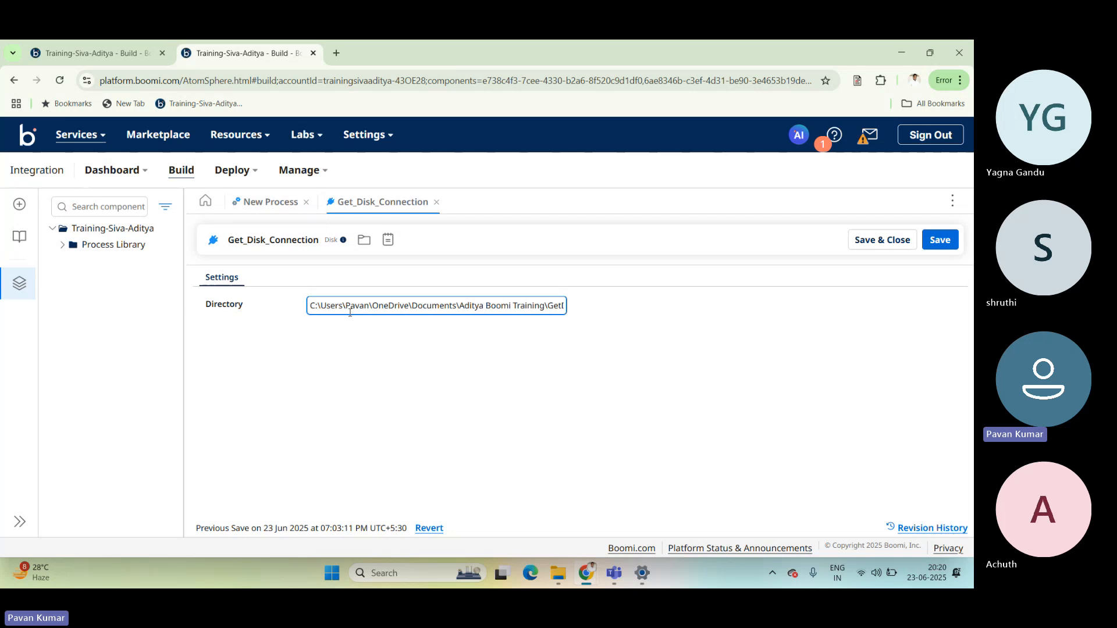
drag(312, 307, 595, 314)
click(594, 314)
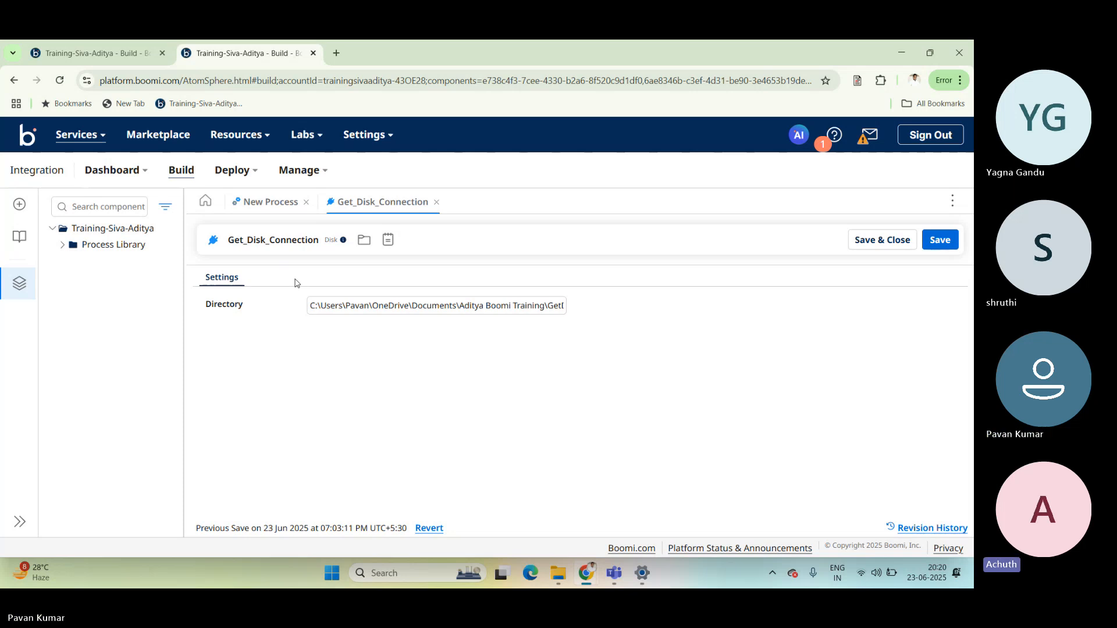
Switch to the Teams meeting window to check the call, and return to Boomi in the browser.
mouse_move(614, 573)
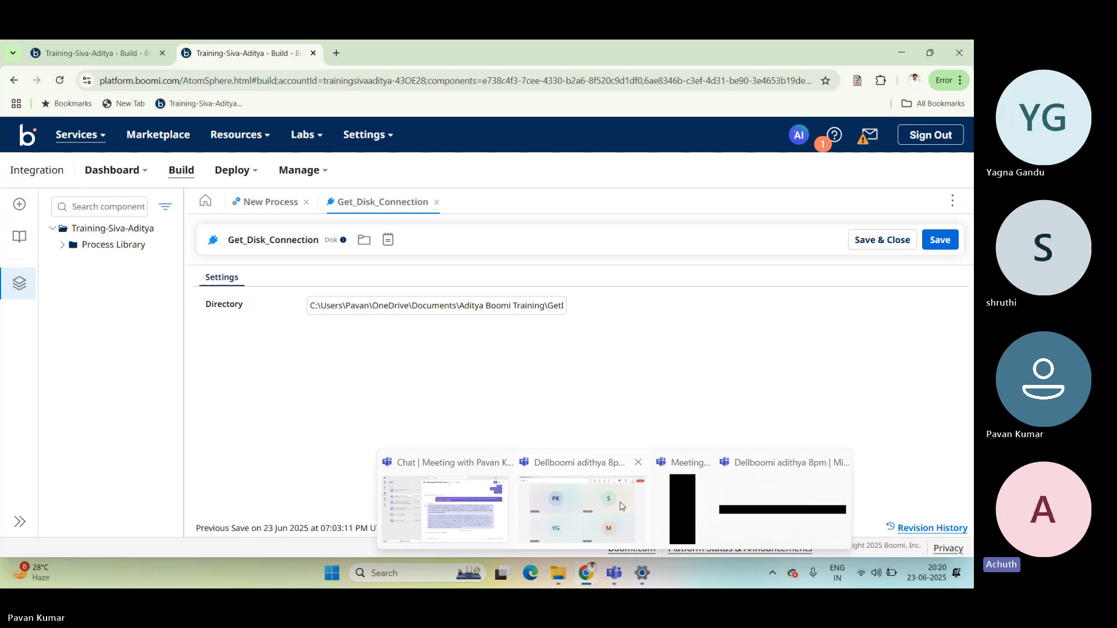
click(622, 506)
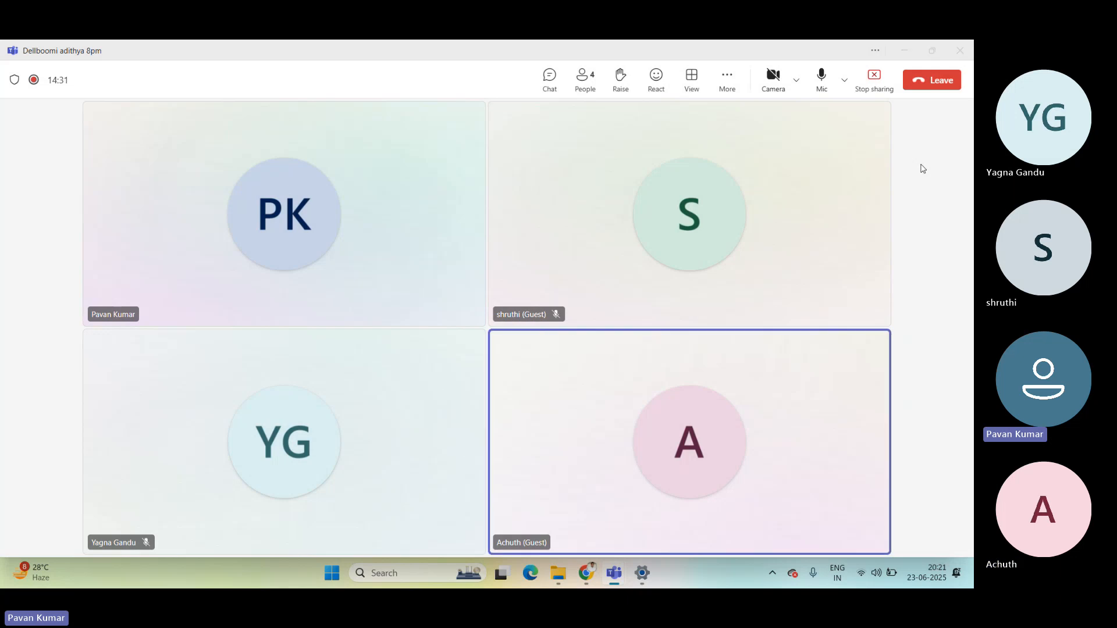
key(alt+Tab)
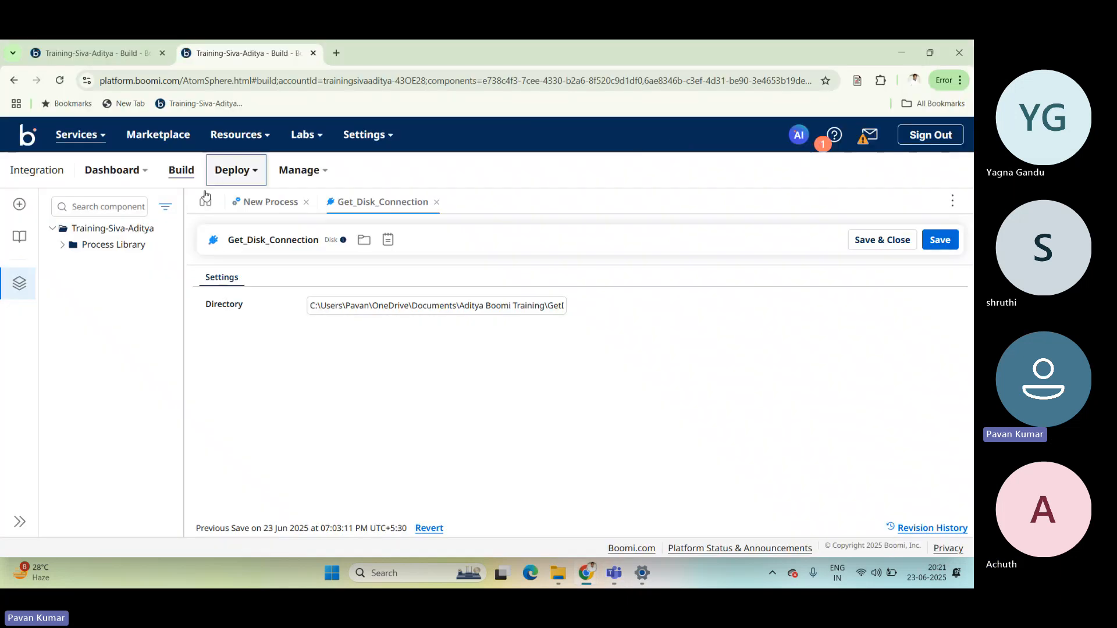
Return to the New Process canvas and look through the available Execute steps.
click(251, 204)
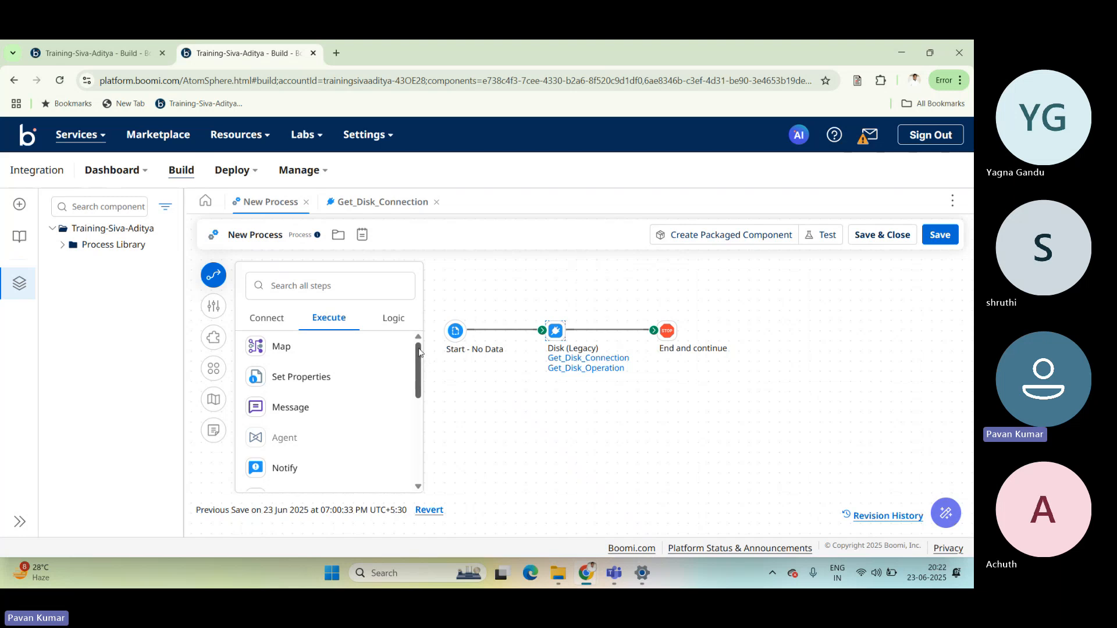
scroll(412, 367, down, 4)
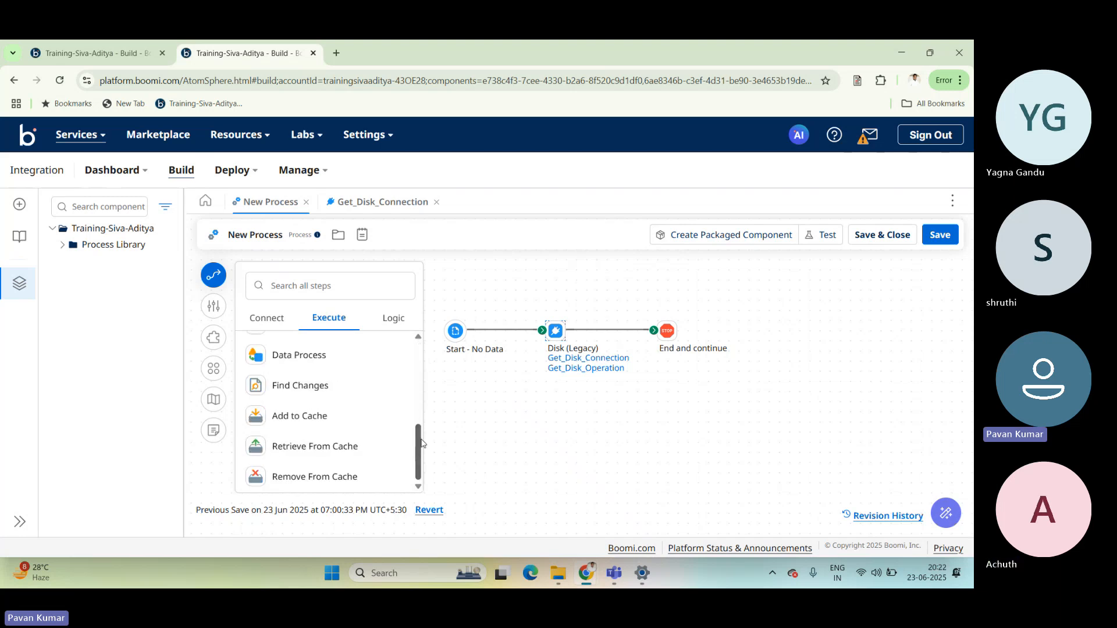
scroll(411, 375, up, 3)
scroll(410, 375, up, 2)
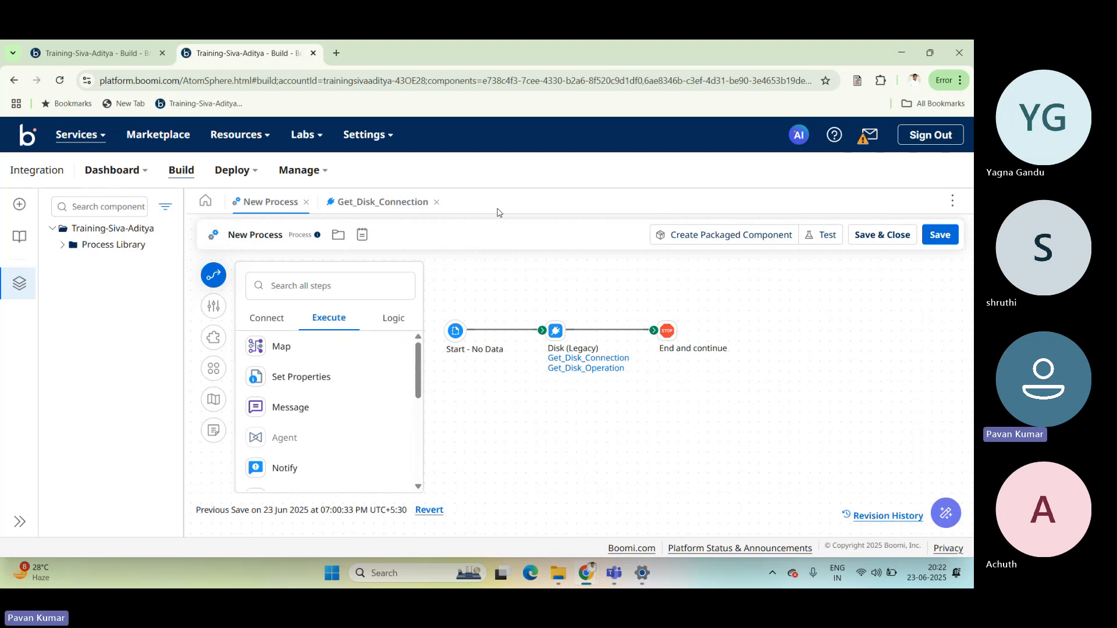
View Get_Disk_Connection from the Disk step's link on the canvas, and return to the New Process.
click(555, 330)
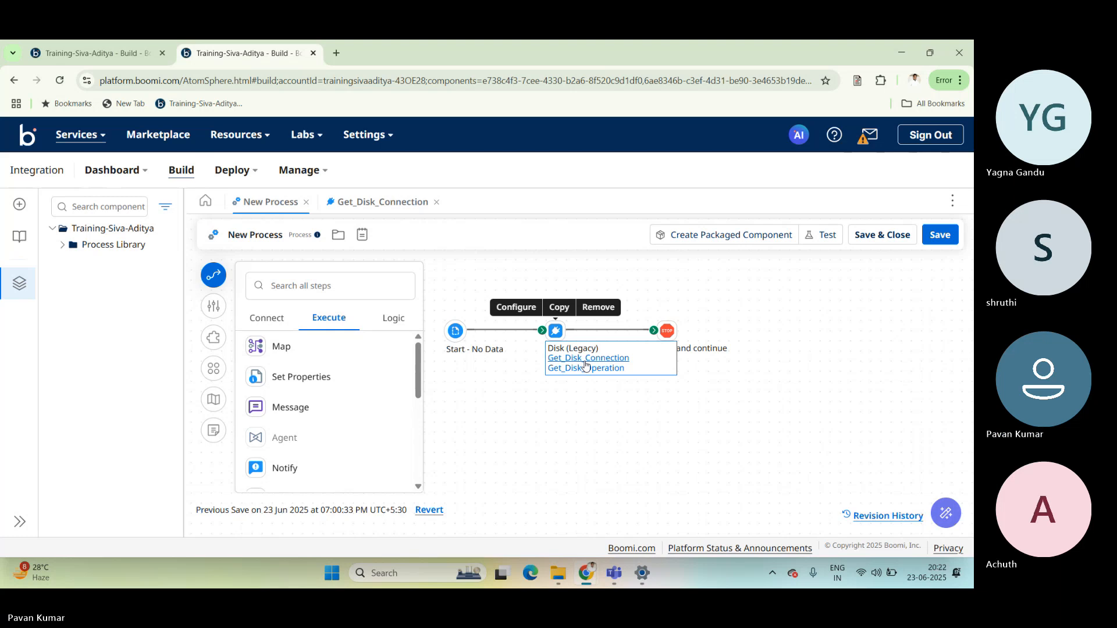
click(585, 360)
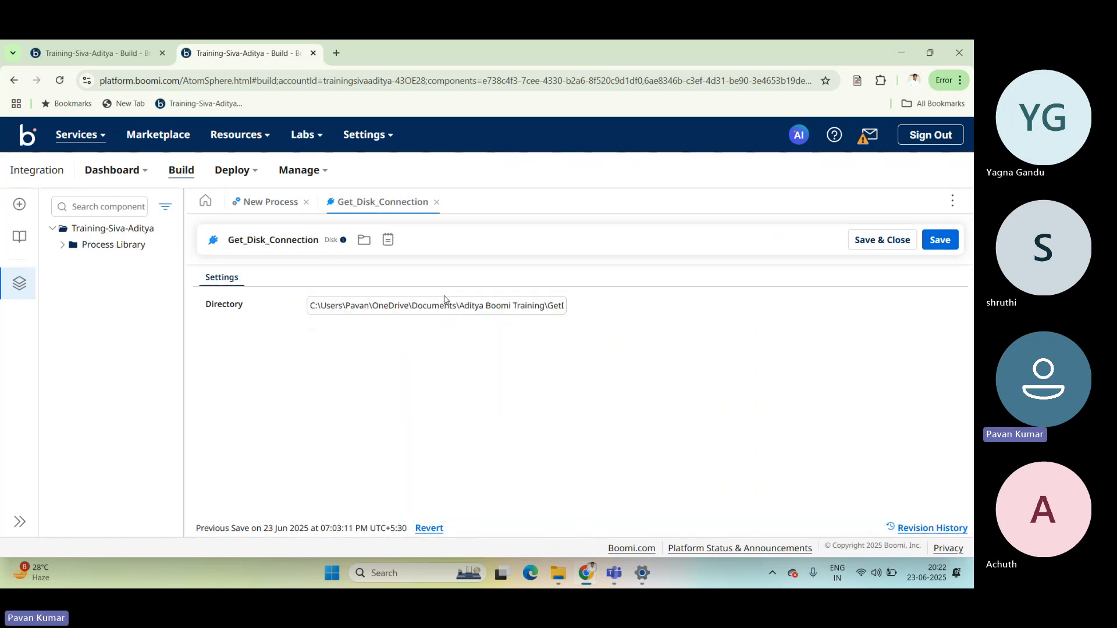
click(277, 212)
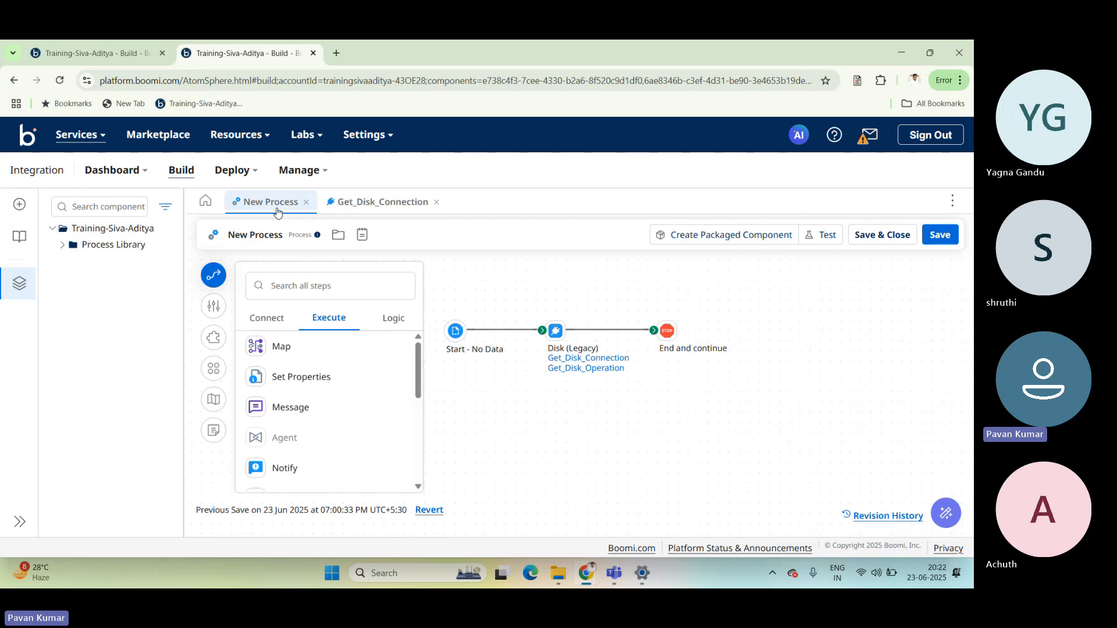
Open the Disk step's configuration on the New Process canvas and look through its general connector settings.
click(554, 332)
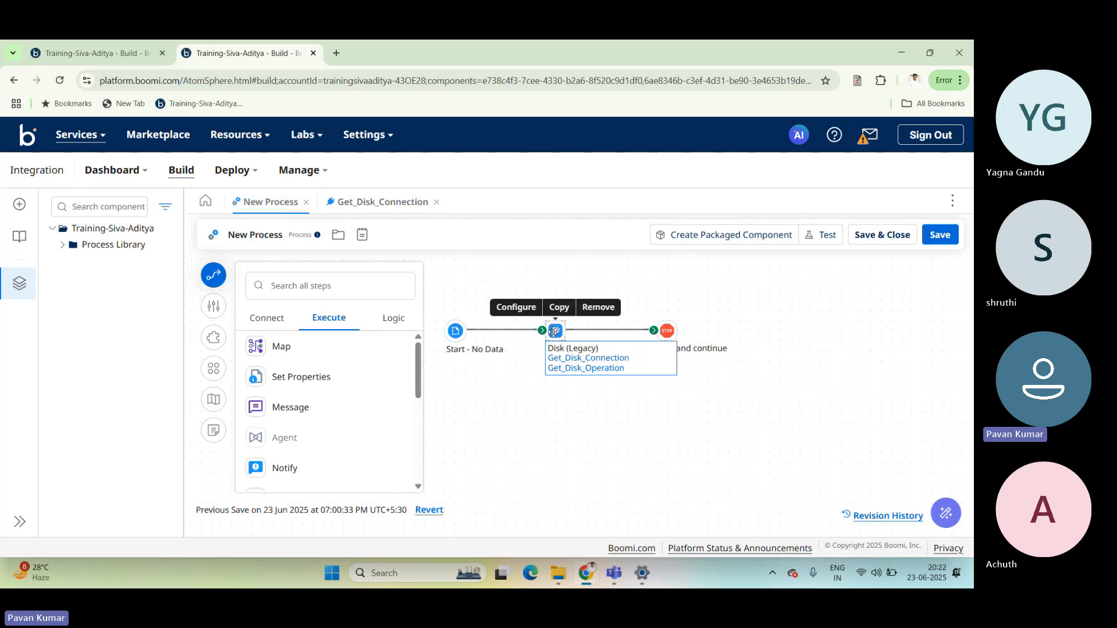
double_click(554, 331)
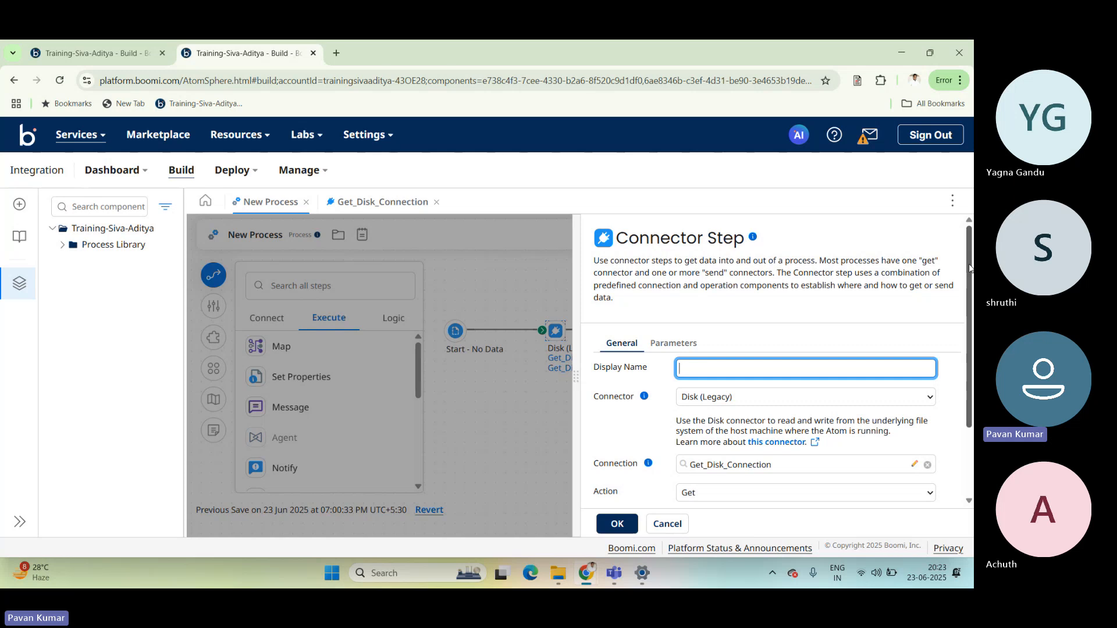
scroll(970, 267, down, 2)
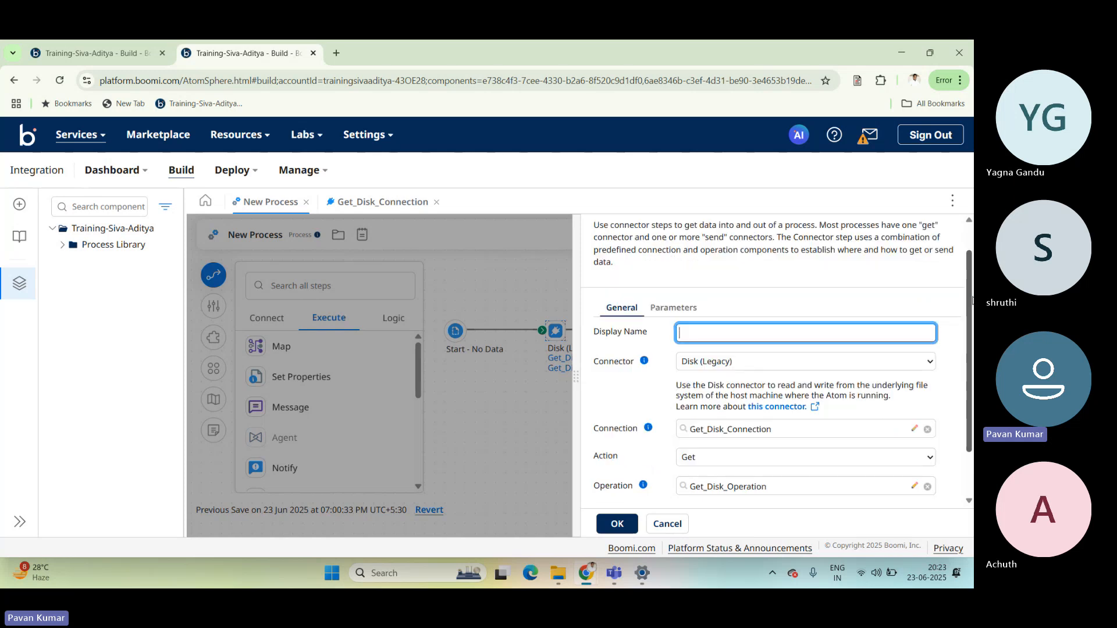
scroll(970, 267, up, 2)
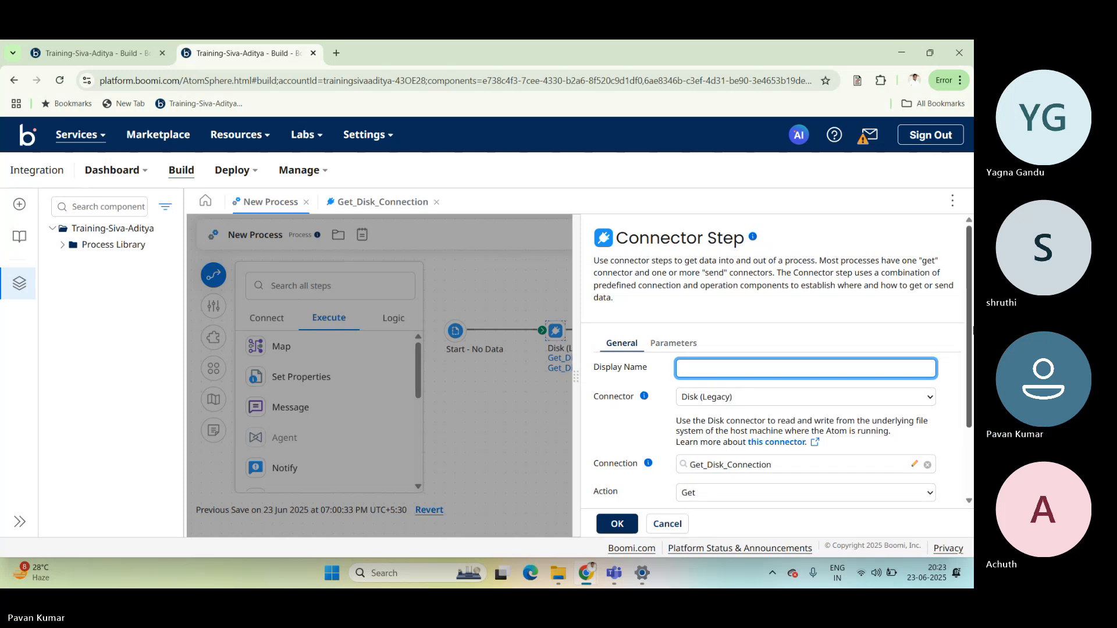
scroll(973, 330, down, 2)
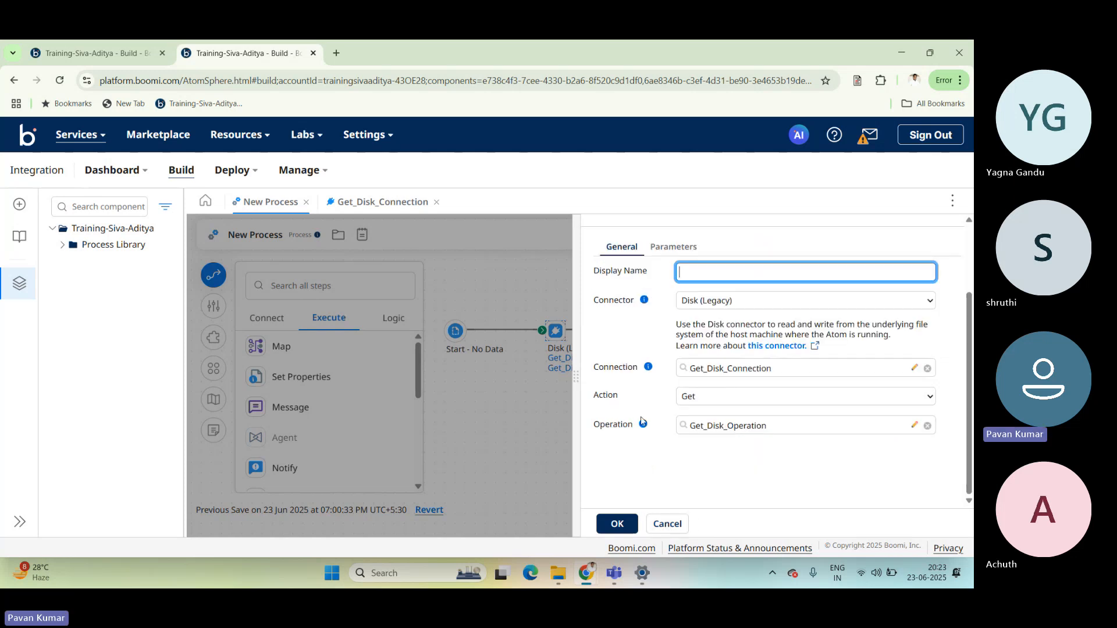
Review the Action choices of the Disk connector step and select Get.
double_click(604, 396)
click(611, 401)
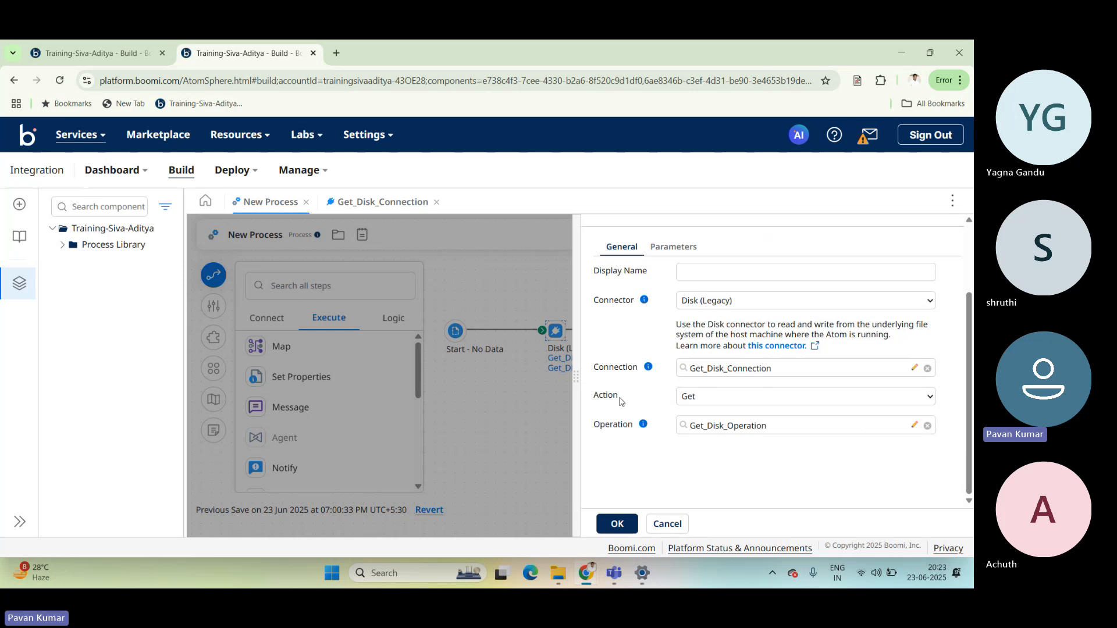
click(688, 402)
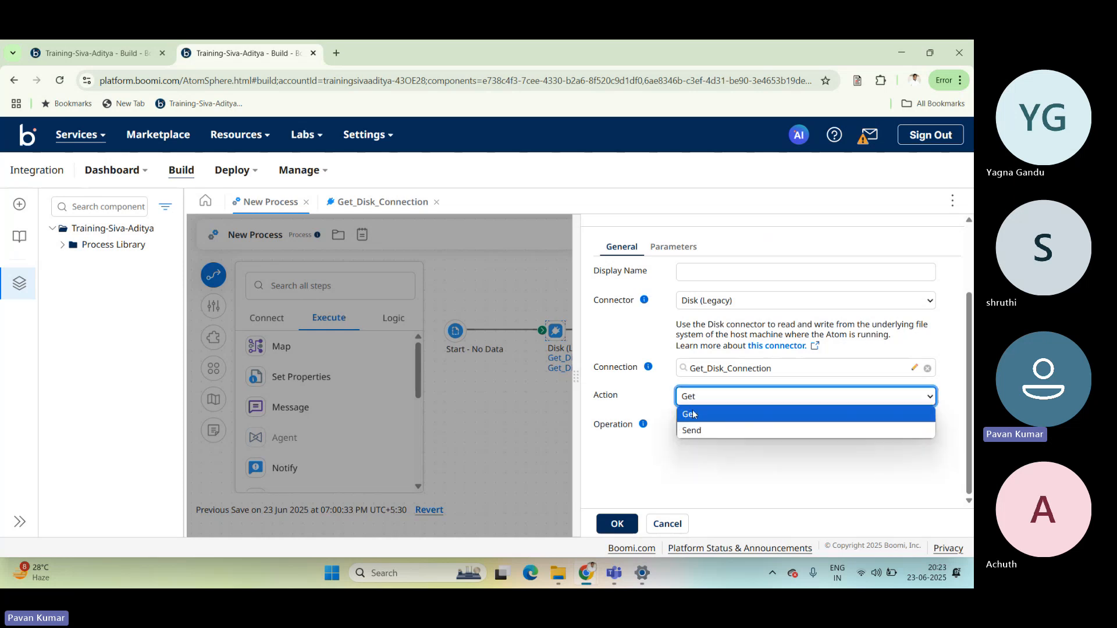
click(694, 414)
click(701, 397)
click(653, 470)
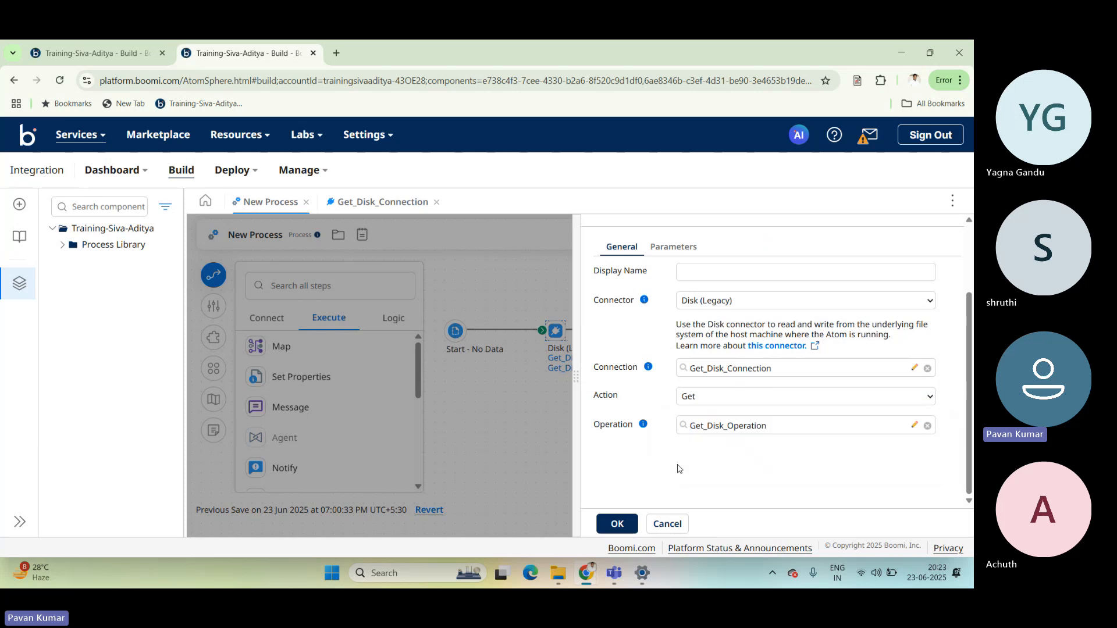
Open Get_Disk_Operation from the connector step, compare it with Get_Disk_Connection, and examine the operation's File Filter.
click(915, 427)
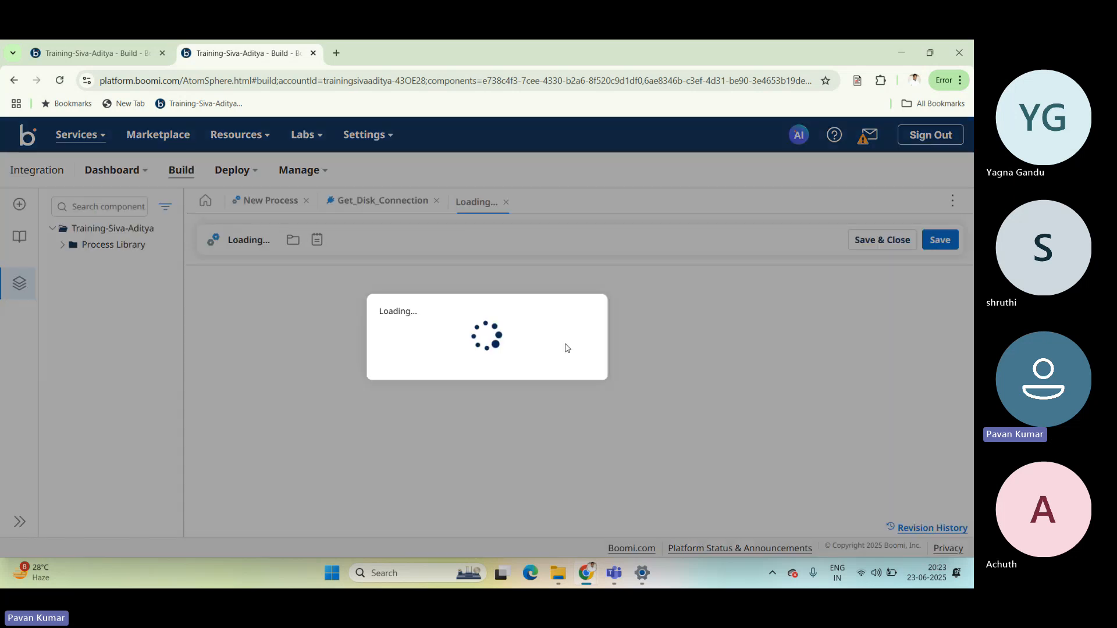
click(381, 203)
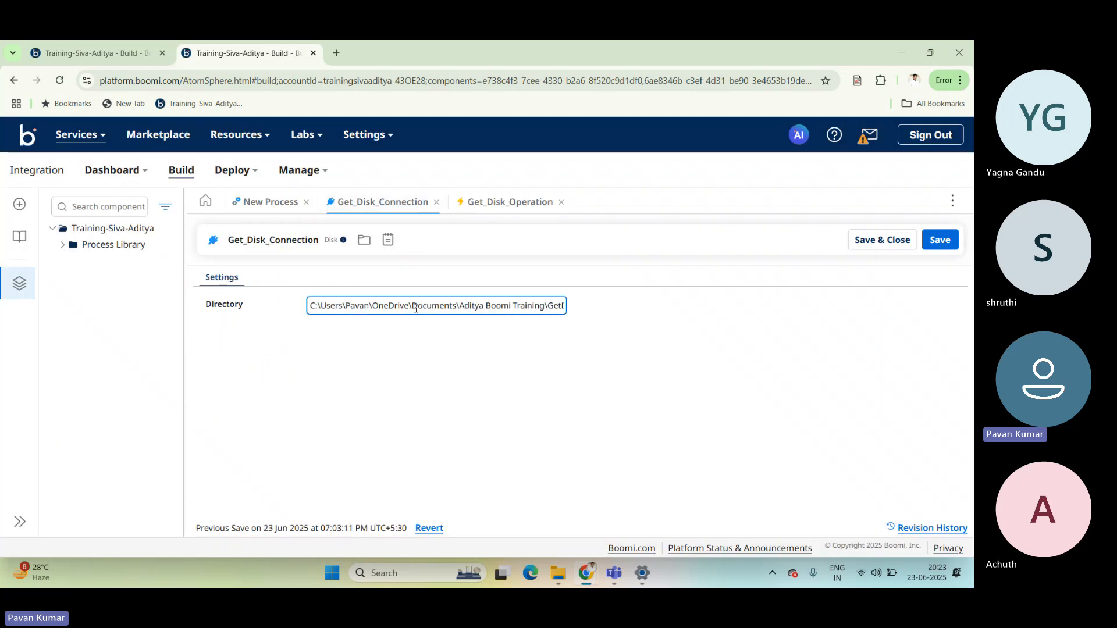
click(497, 208)
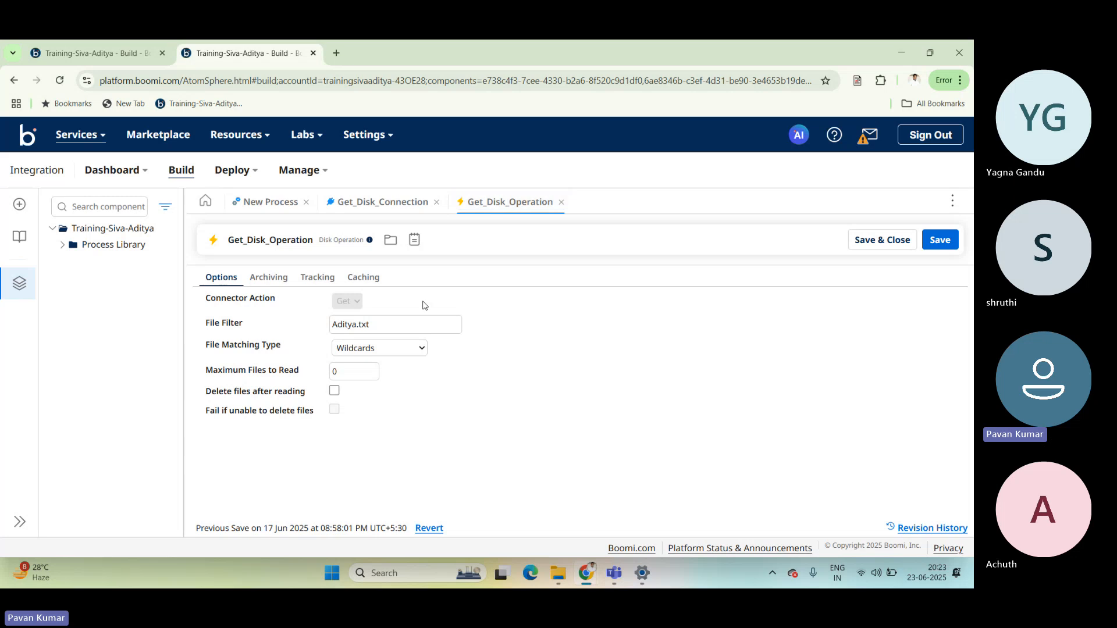
click(387, 324)
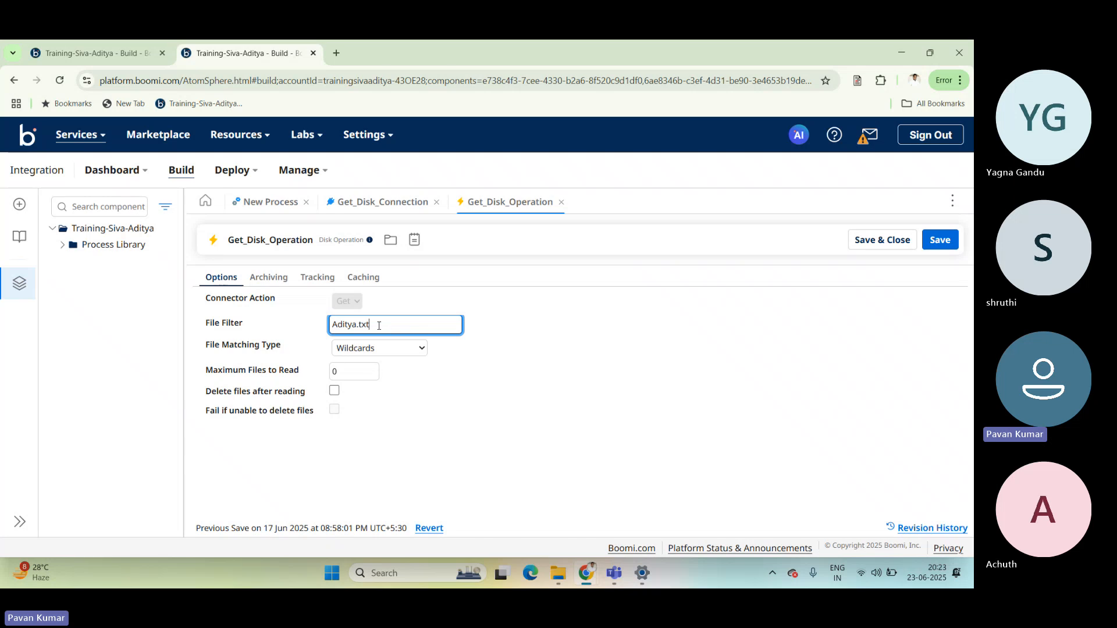
drag(379, 326, 330, 326)
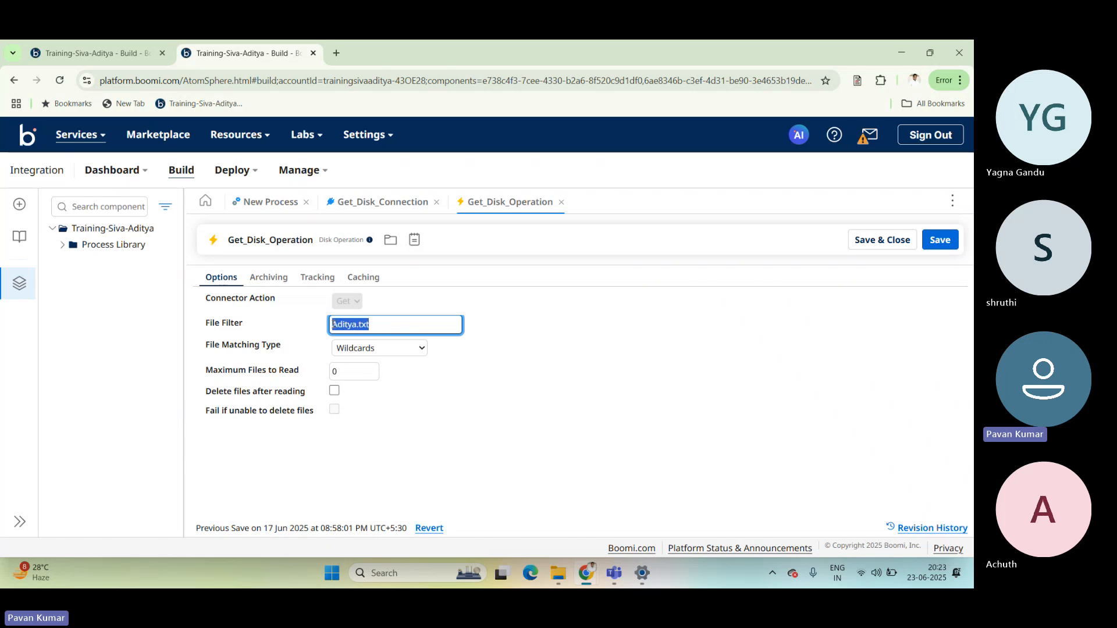
click(495, 328)
click(393, 325)
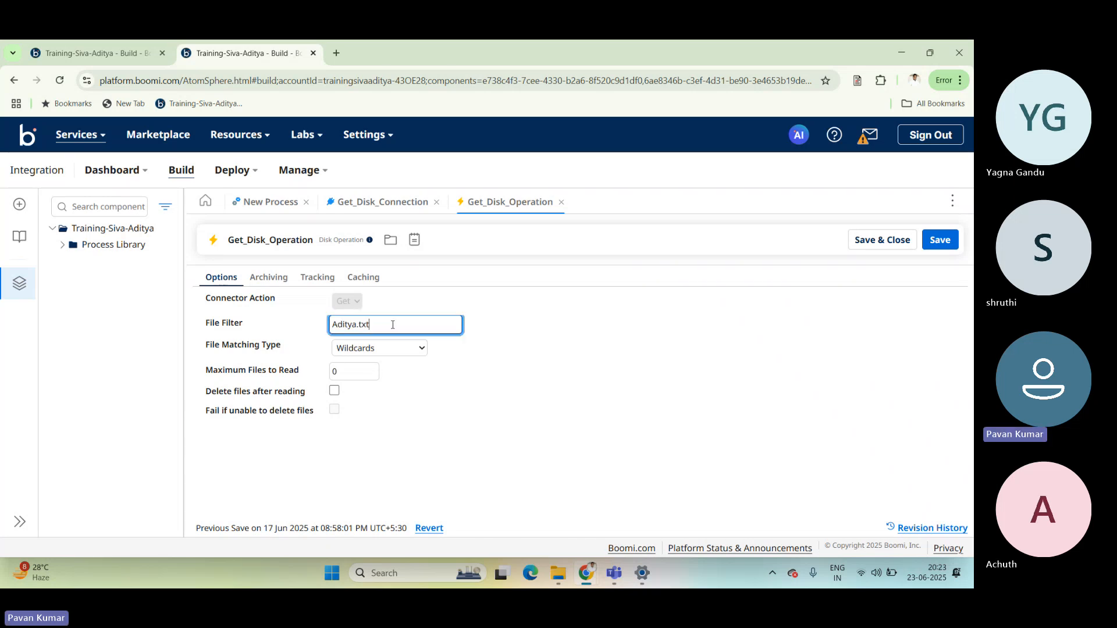
drag(393, 325, 330, 325)
click(511, 324)
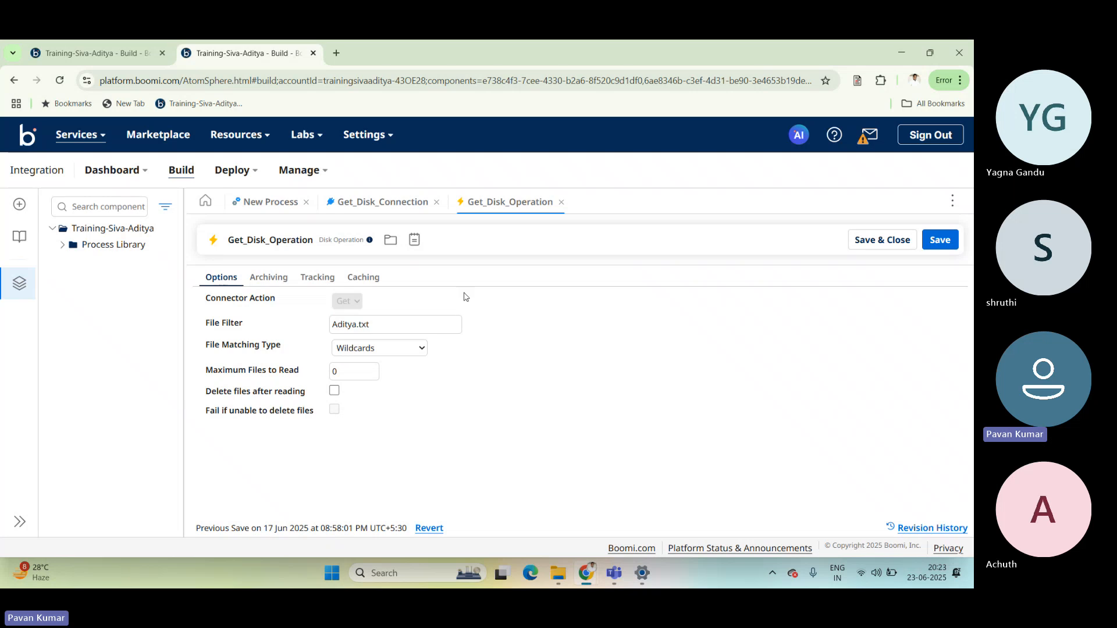
Return to New Process, switch to File Explorer, and copy the full path of the GetDisk folder.
click(269, 202)
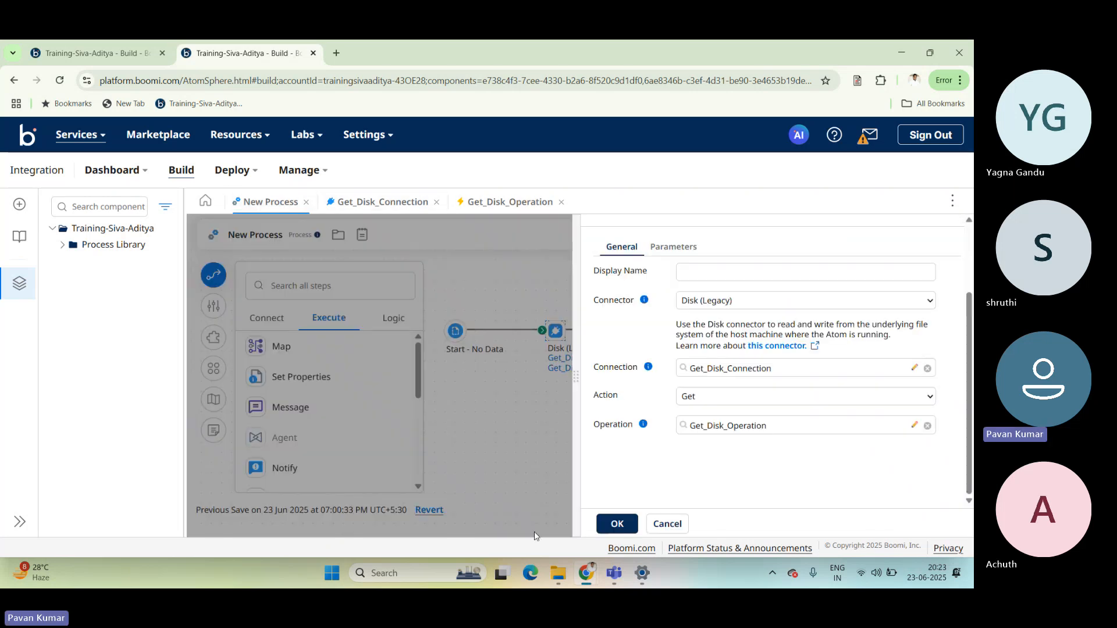
click(557, 579)
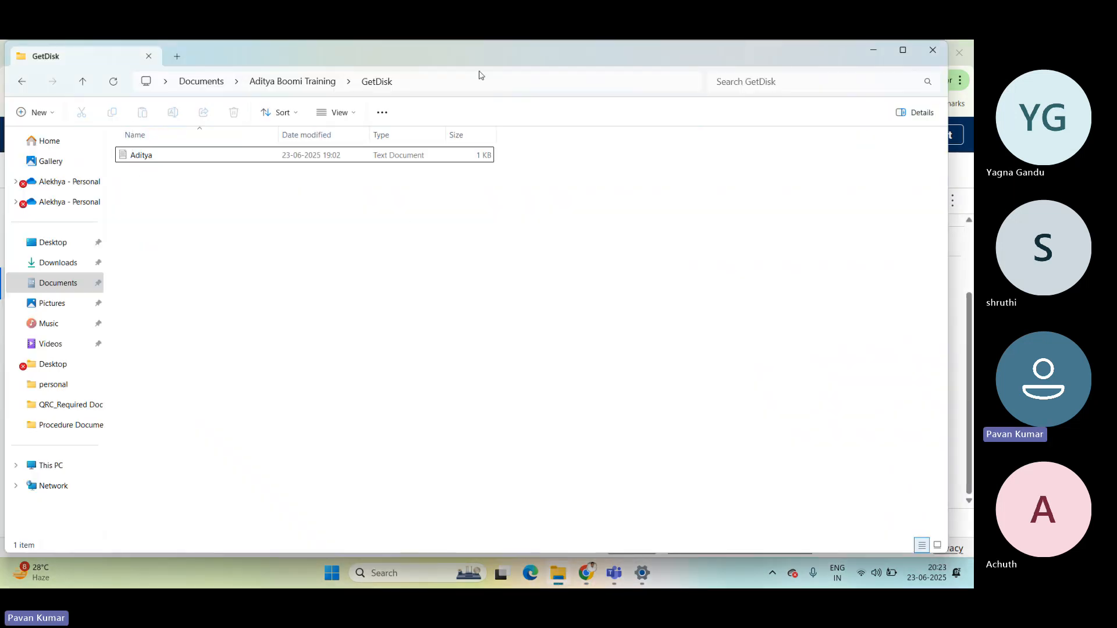
click(508, 82)
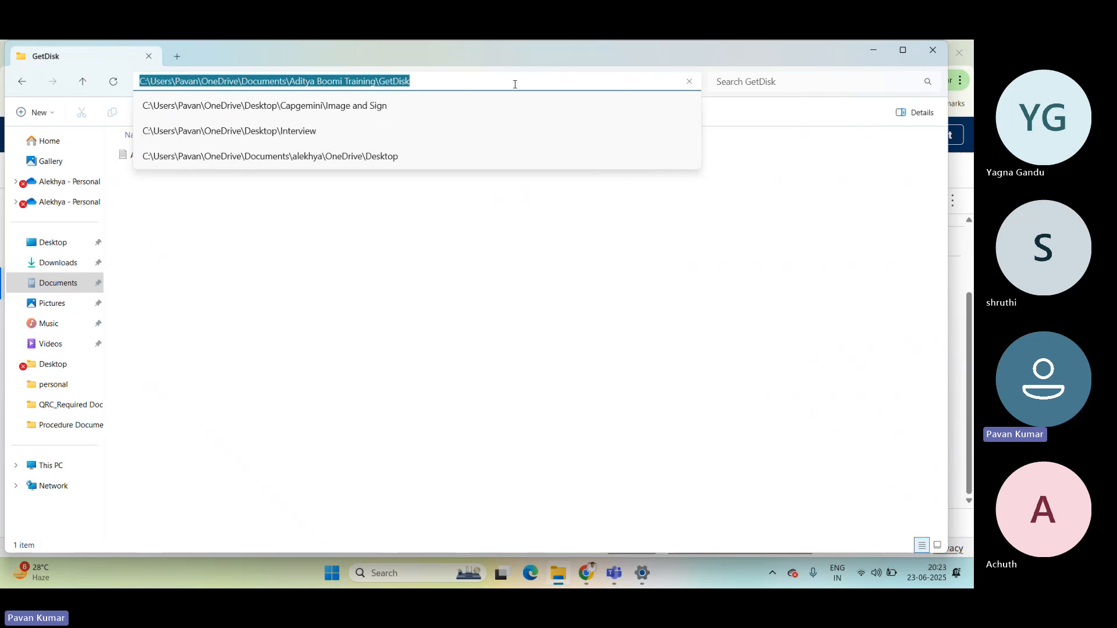
click(515, 85)
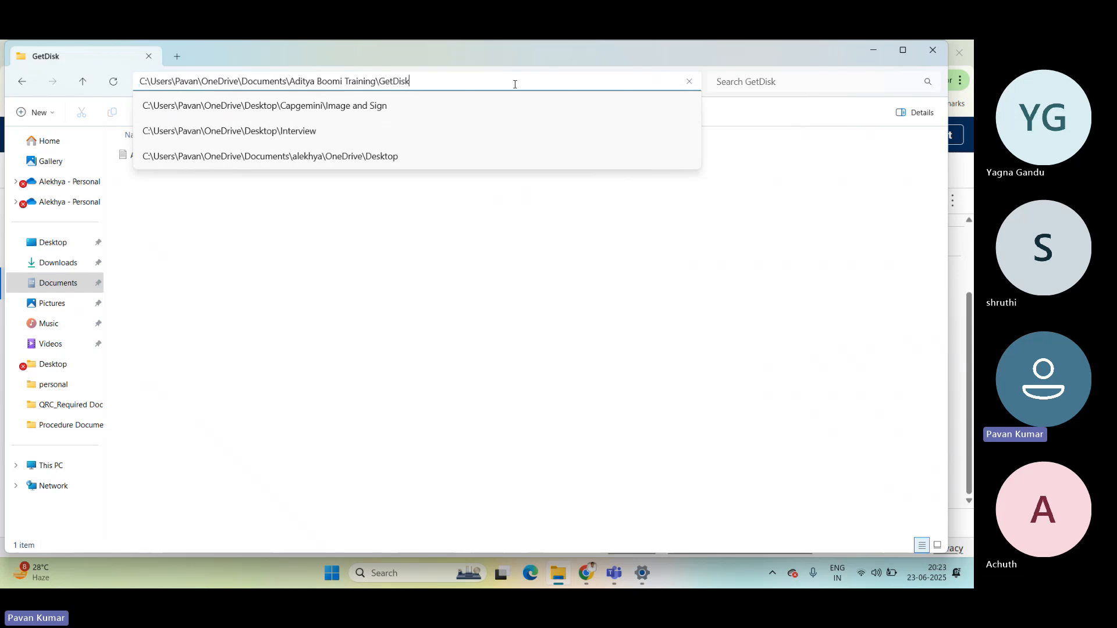
key(ctrl+a)
key(ctrl+c)
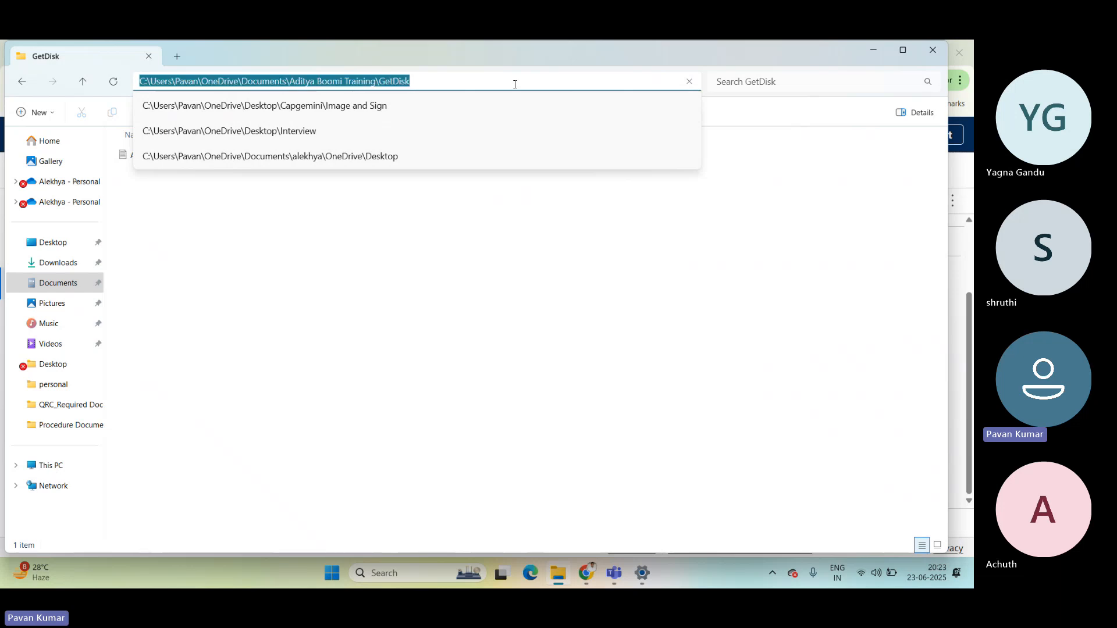
key(Escape)
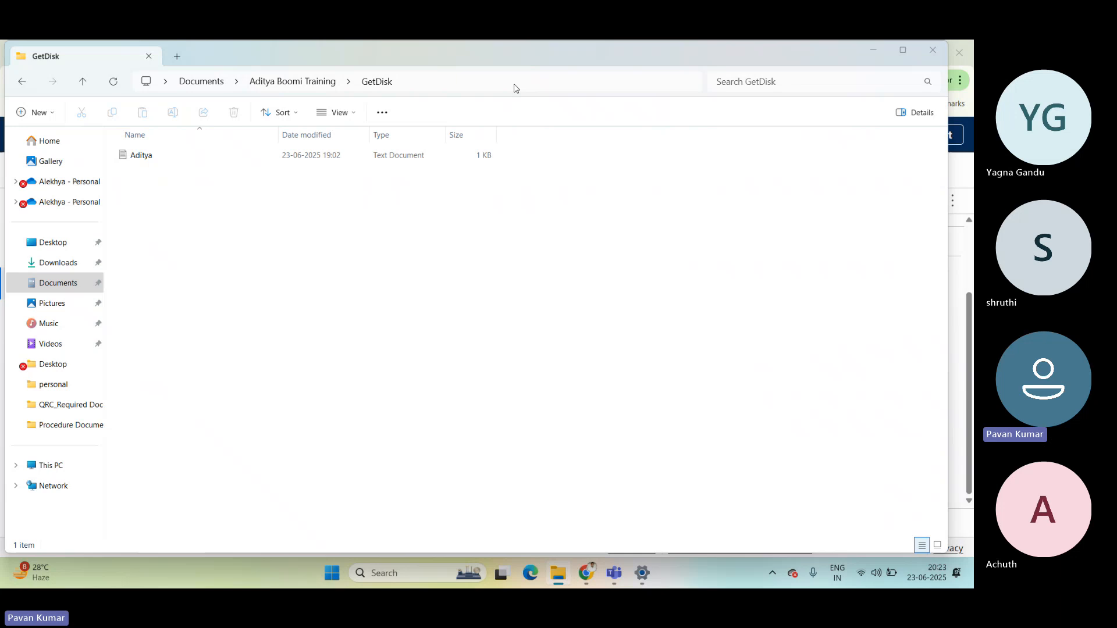
Back in Boomi, replace the Get_Disk_Connection Directory with the copied GetDisk folder path, and save and close the component.
key(alt+Tab)
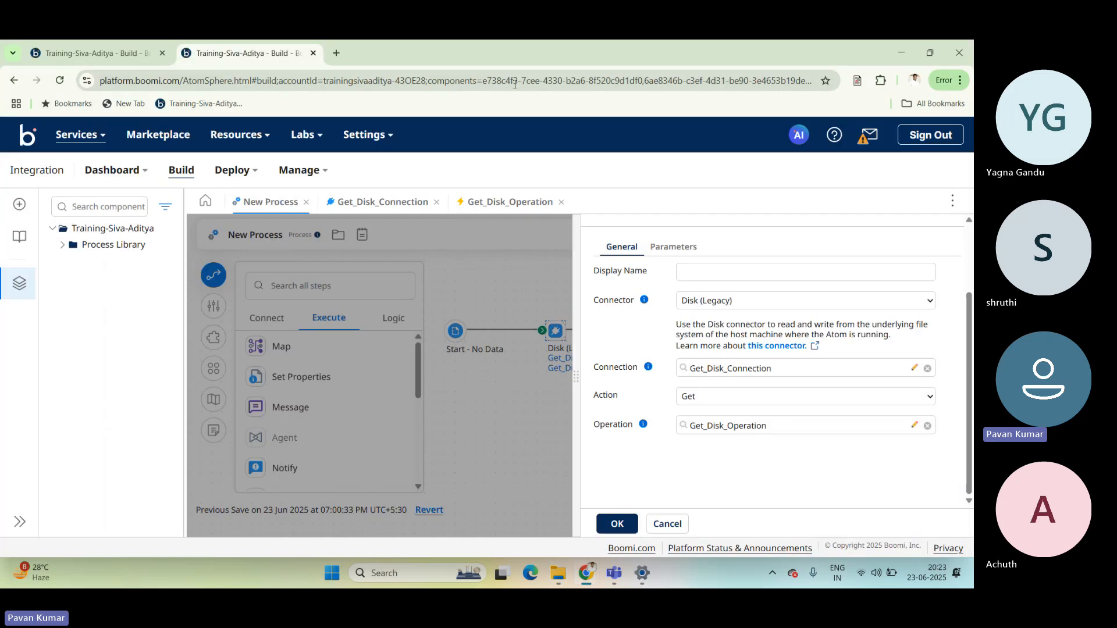
click(915, 369)
click(532, 305)
key(ctrl+a)
key(BackSpace)
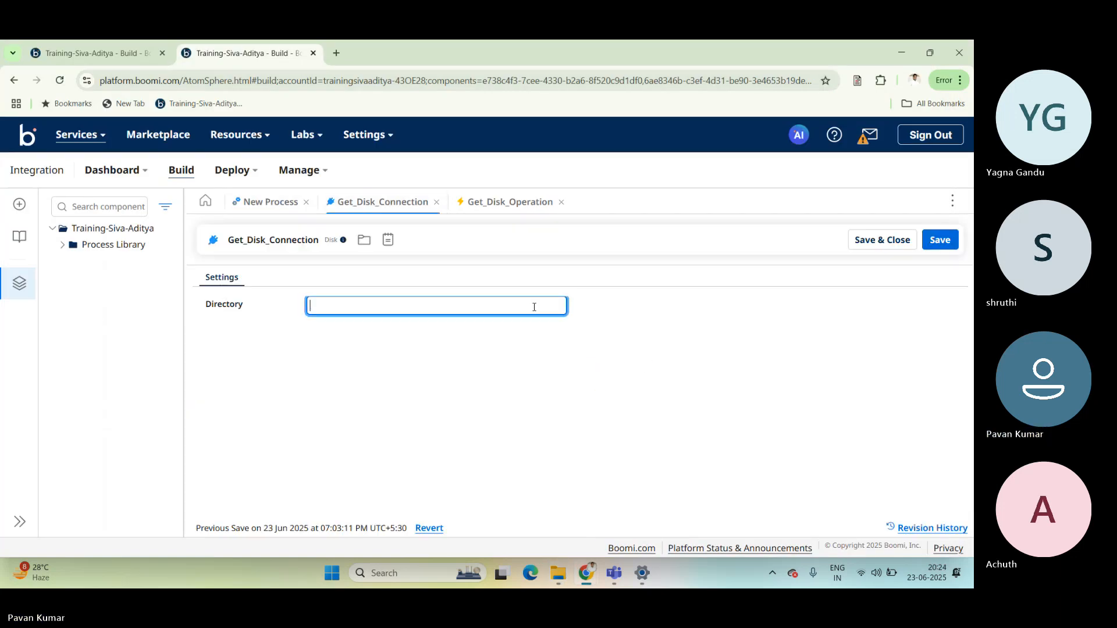
key(ctrl+v)
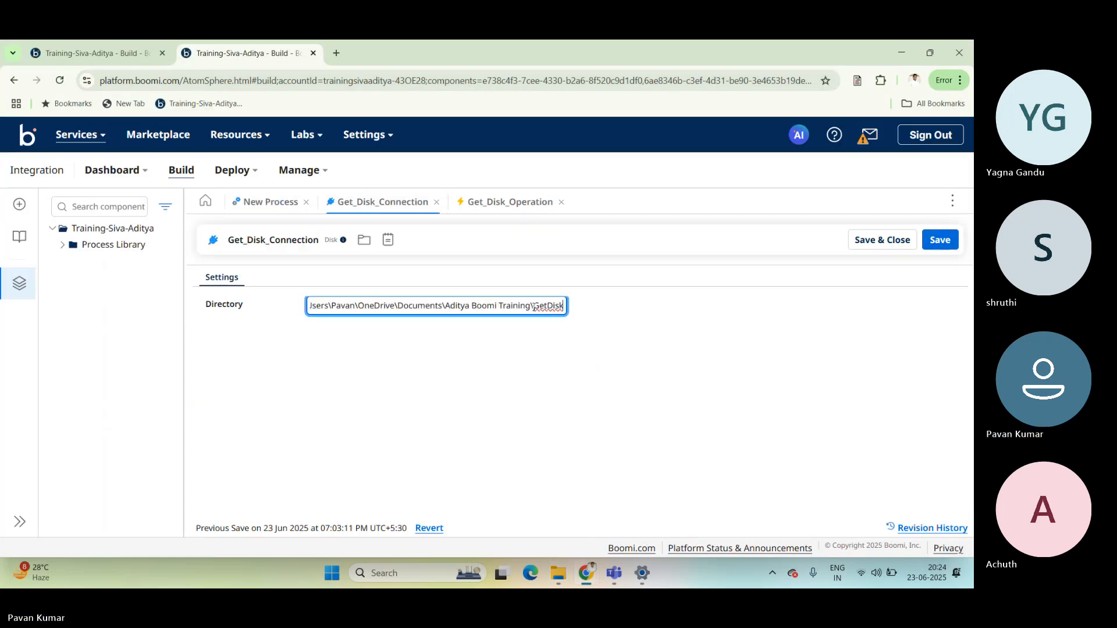
click(931, 241)
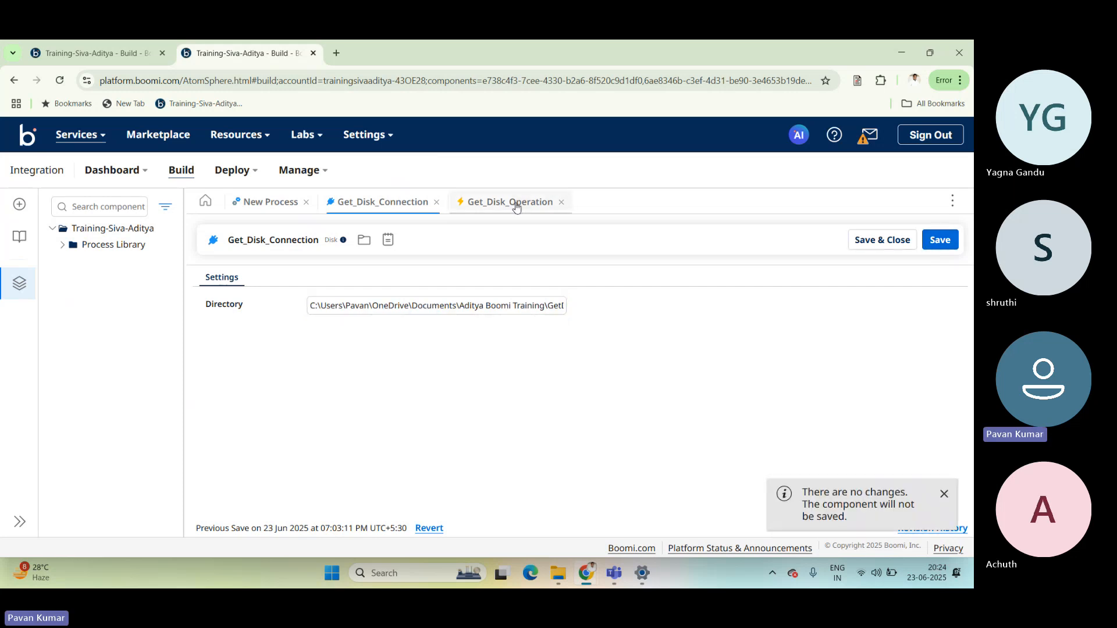
click(437, 202)
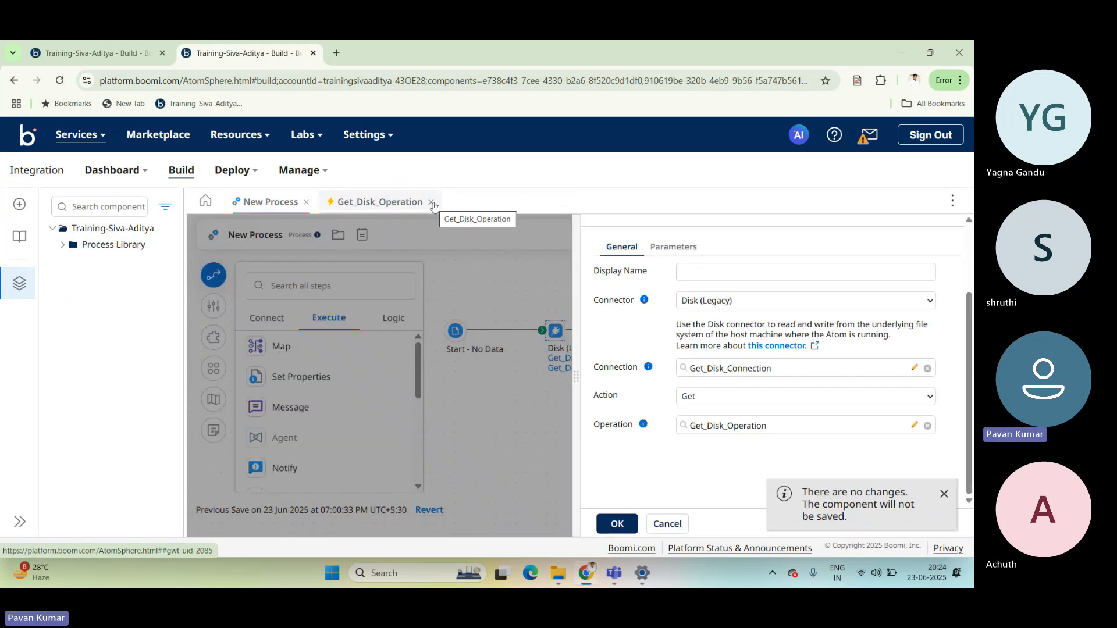
Open the File Filter of Get_Disk_Operation, and check the Aditya file's name and type in its File Explorer properties.
click(914, 426)
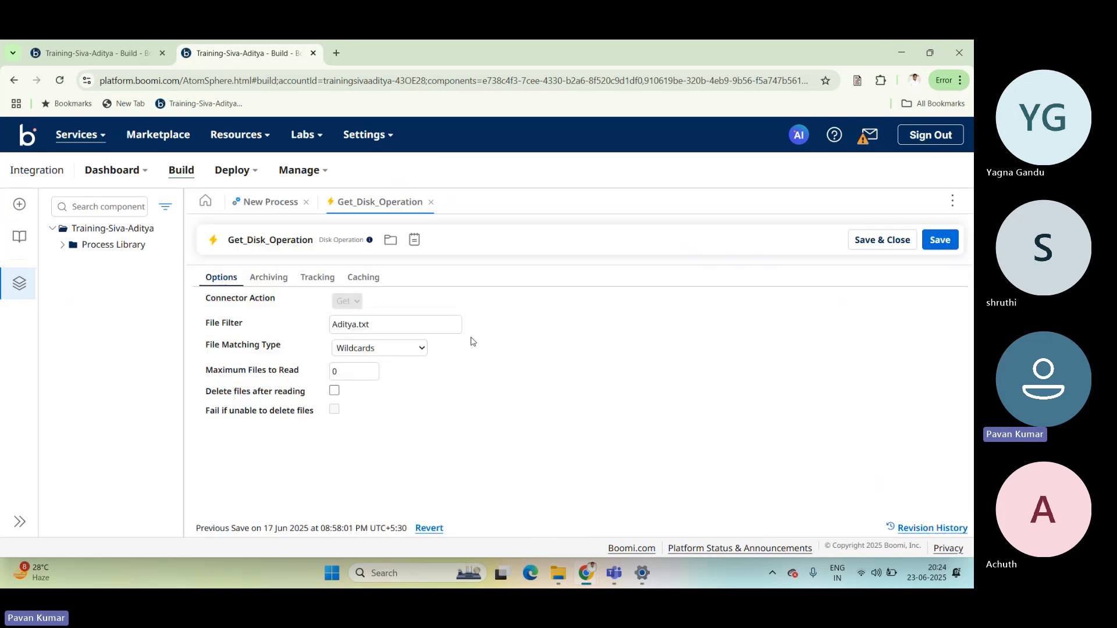
click(398, 324)
key(alt+Tab)
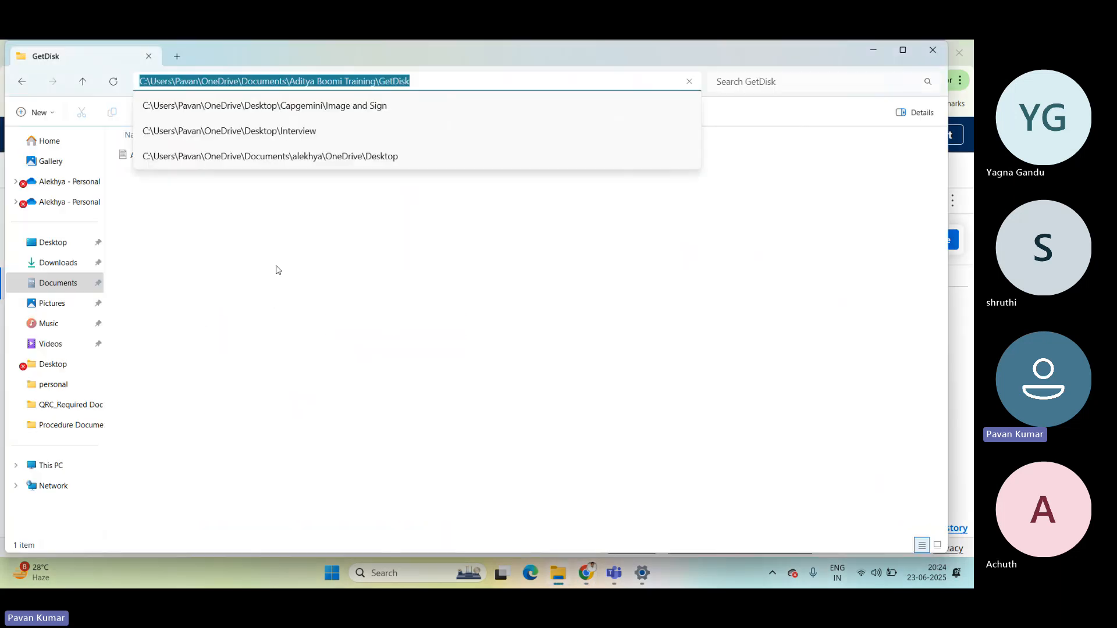
click(278, 269)
click(146, 155)
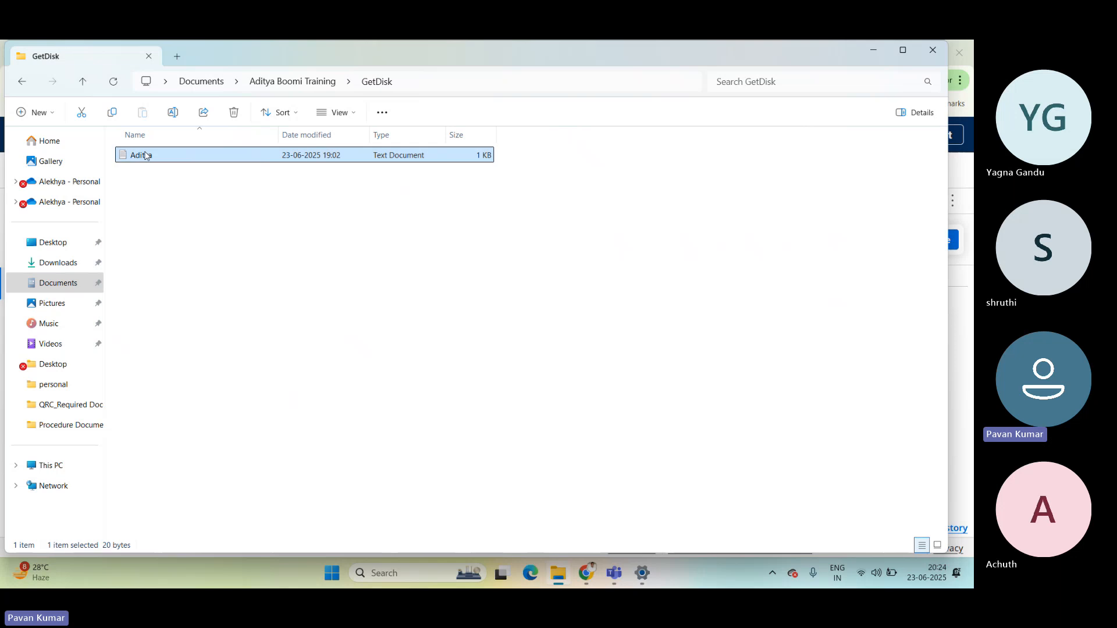
right_click(146, 155)
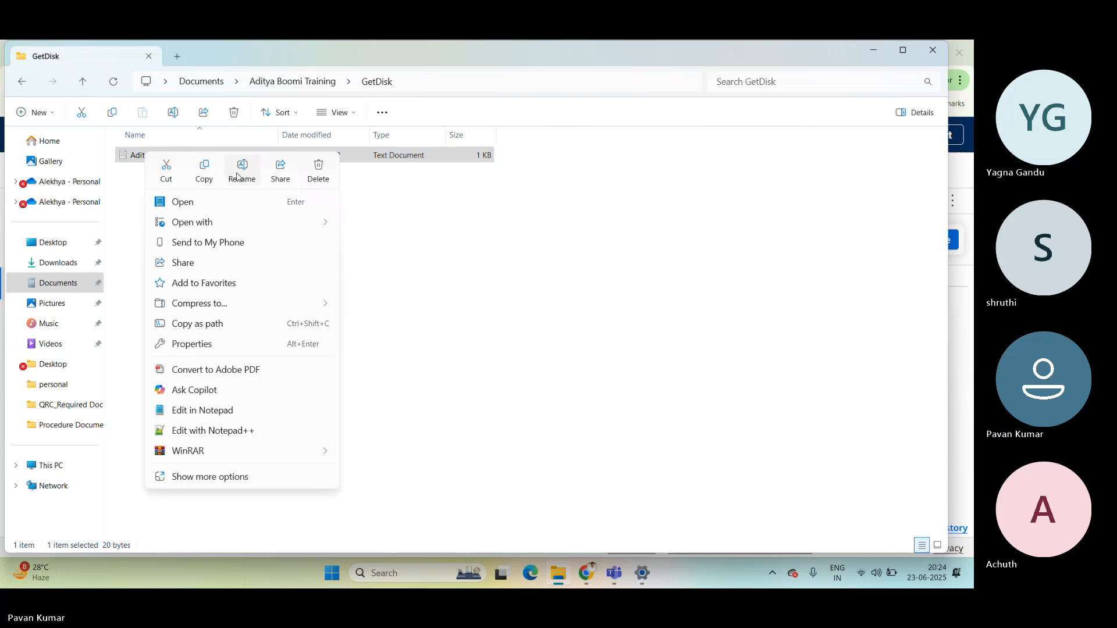
click(199, 350)
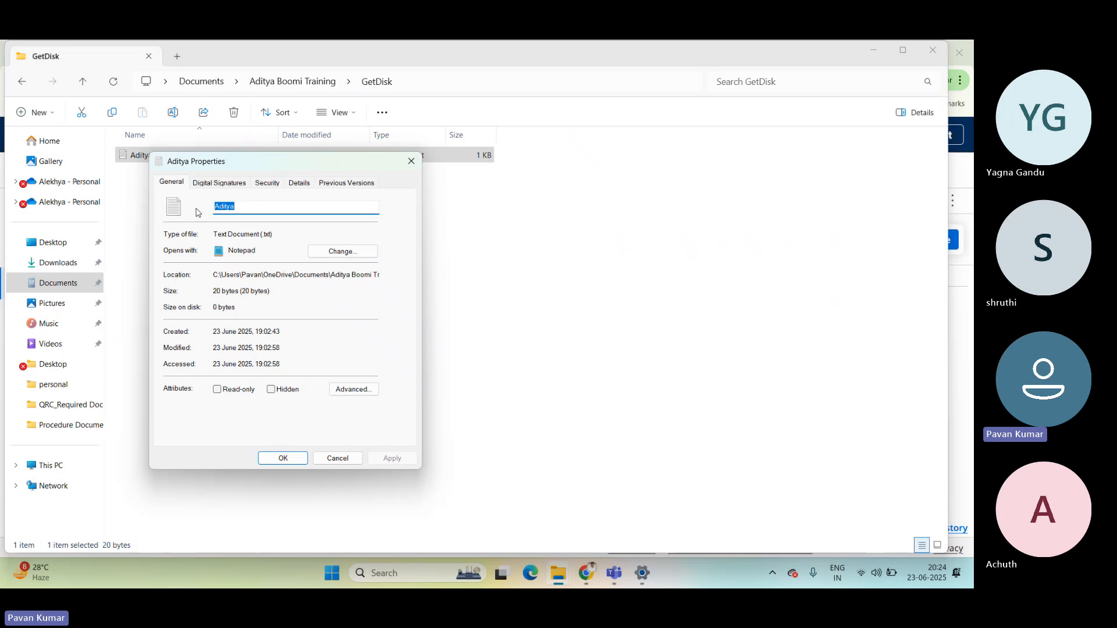
key(Escape)
Return to Boomi, re-enter the .txt extension so the File Filter is Aditya.txt, and save and close Get_Disk_Operation.
key(alt+Tab)
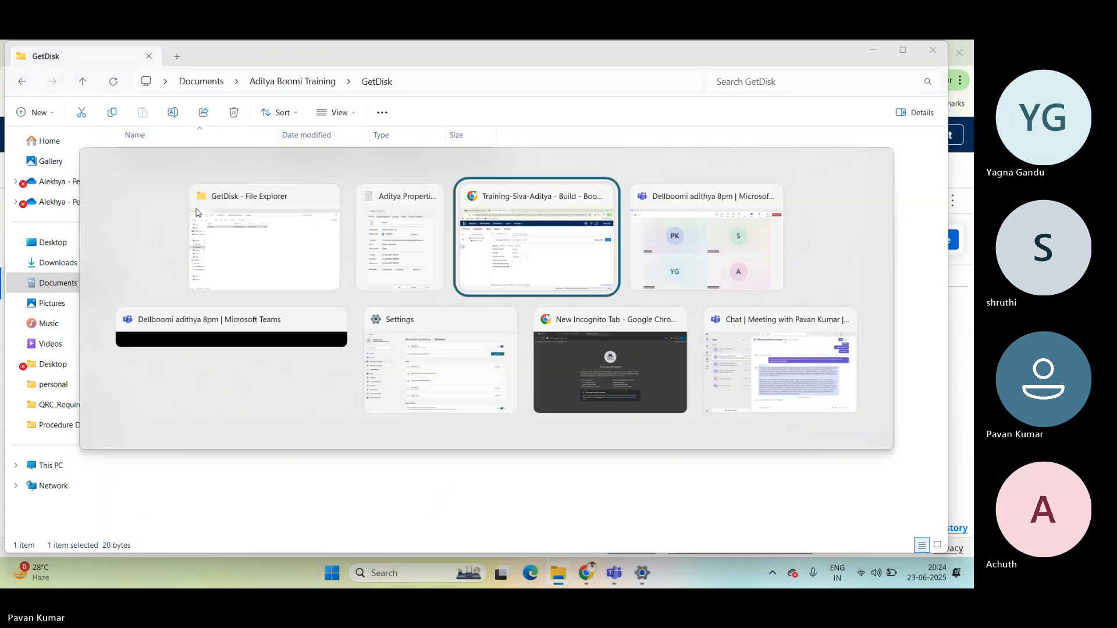
key(BackSpace)
key(BackSpace)
key(BackSpace)
key(BackSpace)
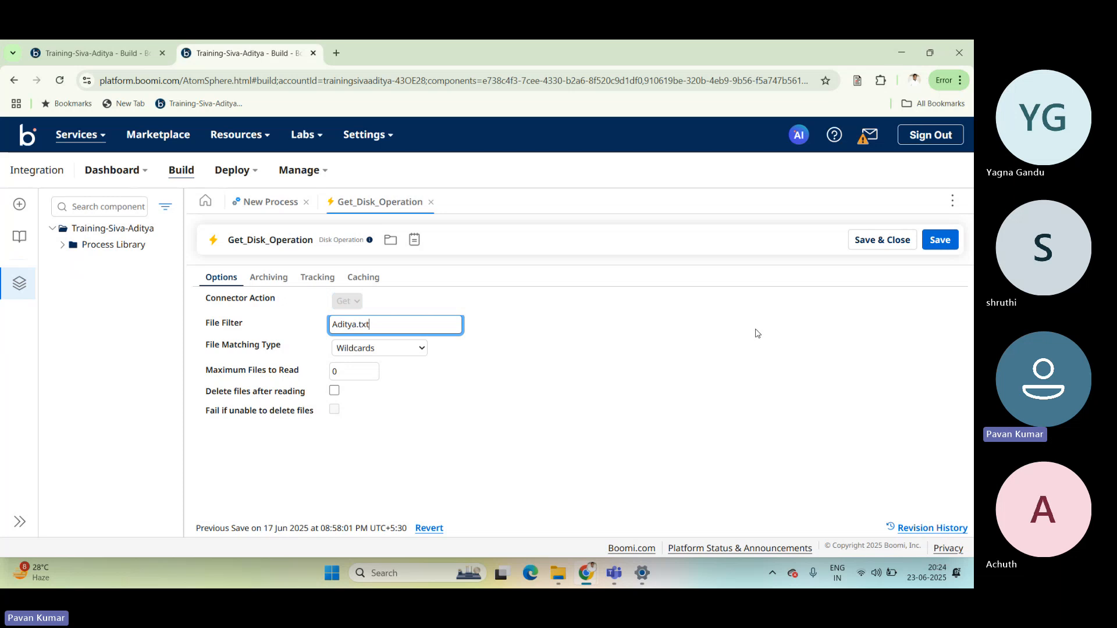
click(873, 246)
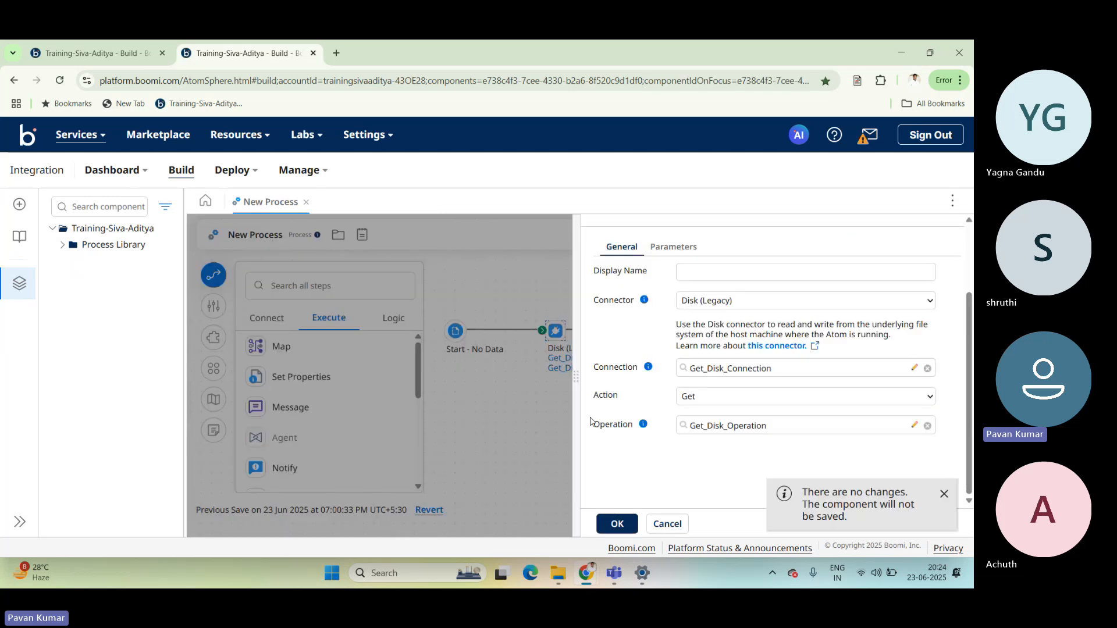
Confirm the Disk (Legacy) step's connector settings with Get_Disk_Connection and Get_Disk_Operation.
click(617, 522)
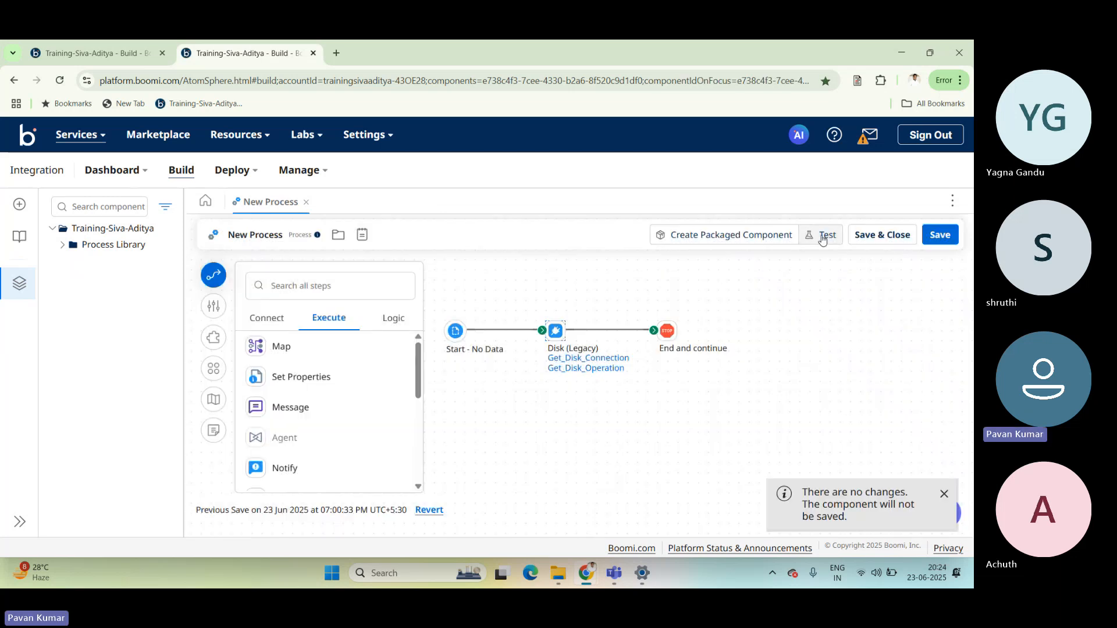
click(824, 236)
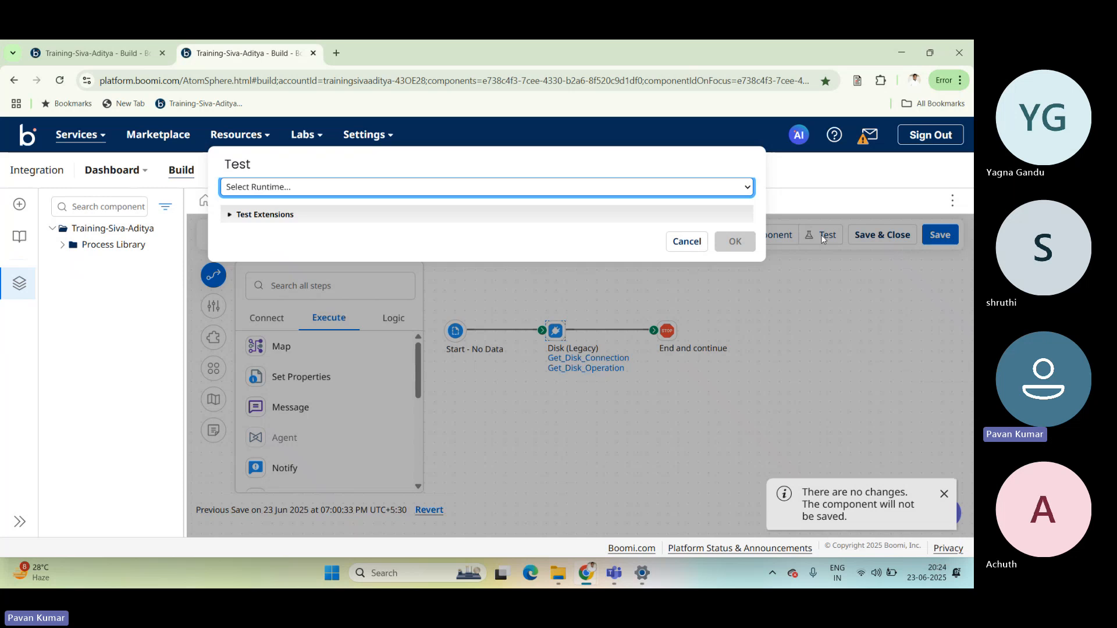
click(686, 242)
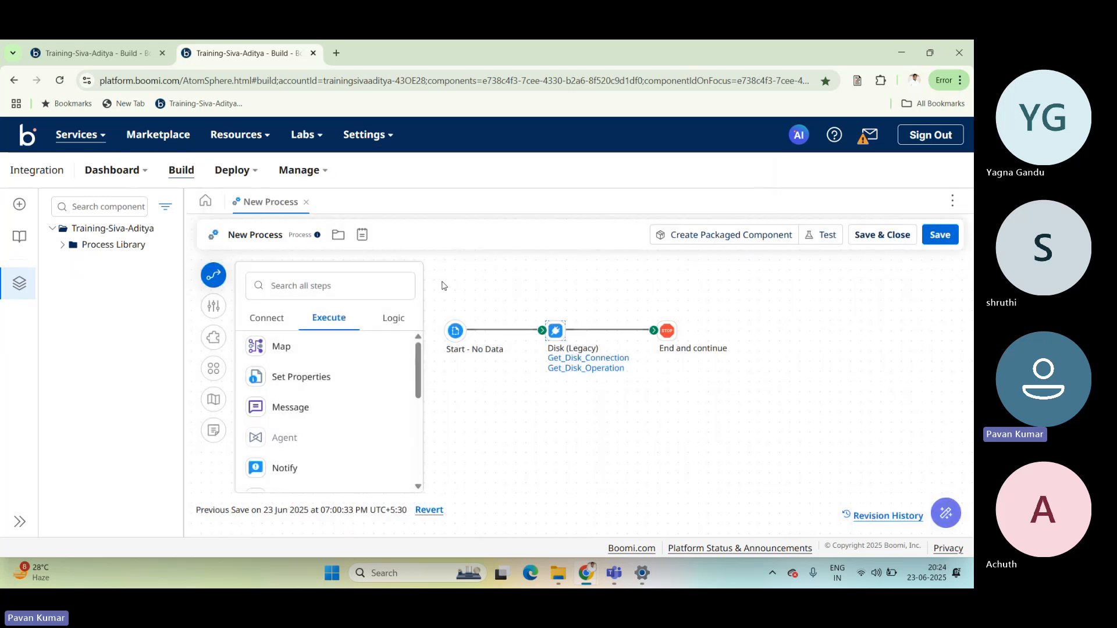
drag(442, 282, 716, 408)
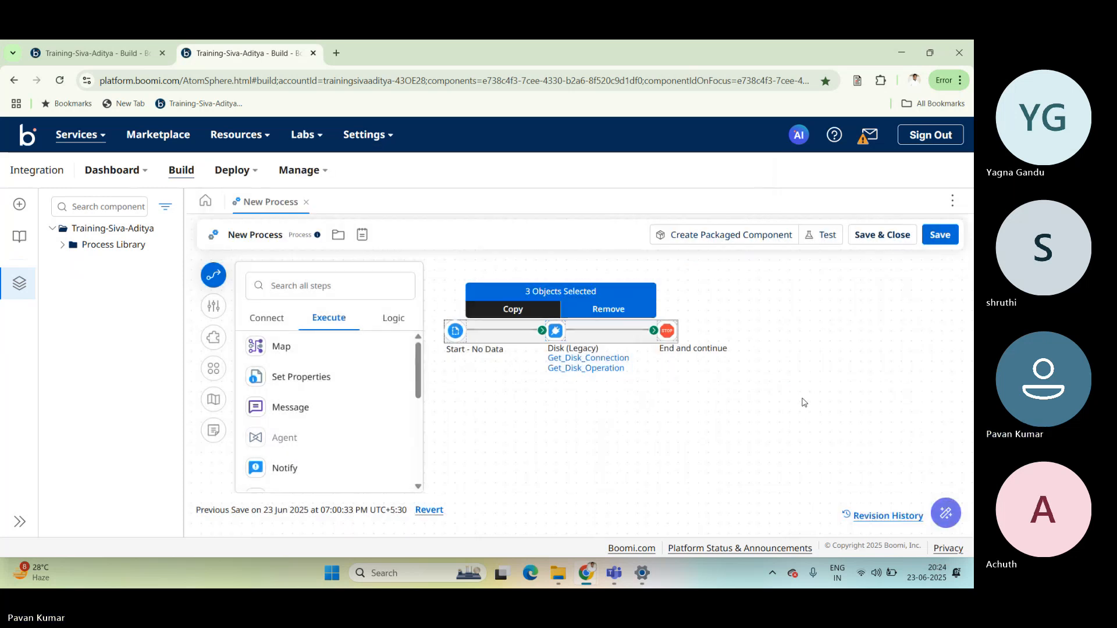
click(845, 354)
Run a test of New Process on the Aditya runtime.
click(820, 236)
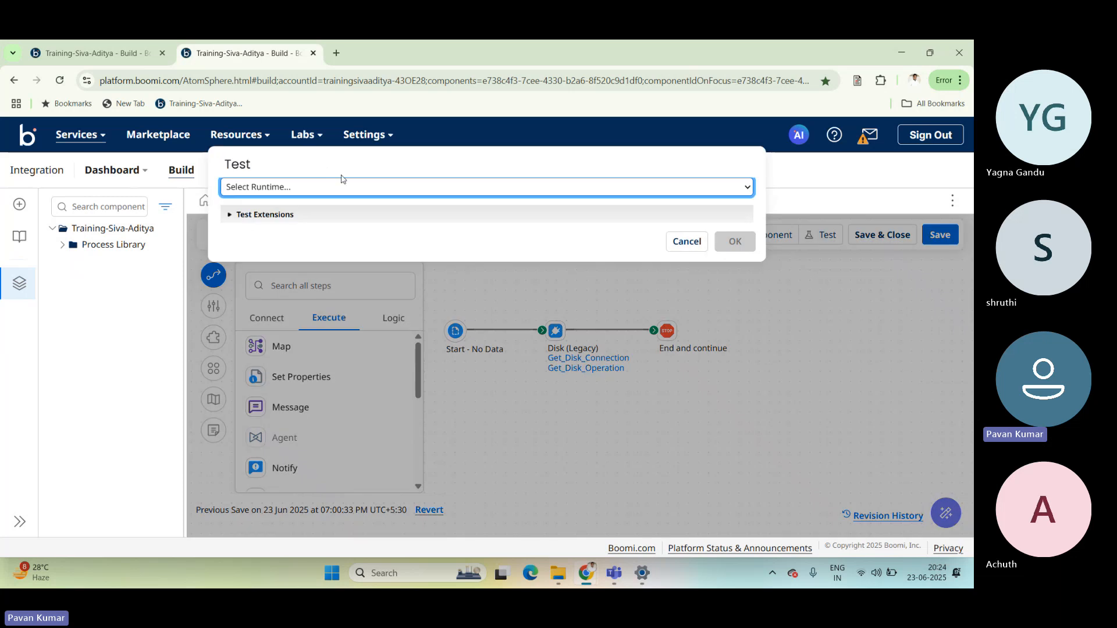
click(341, 187)
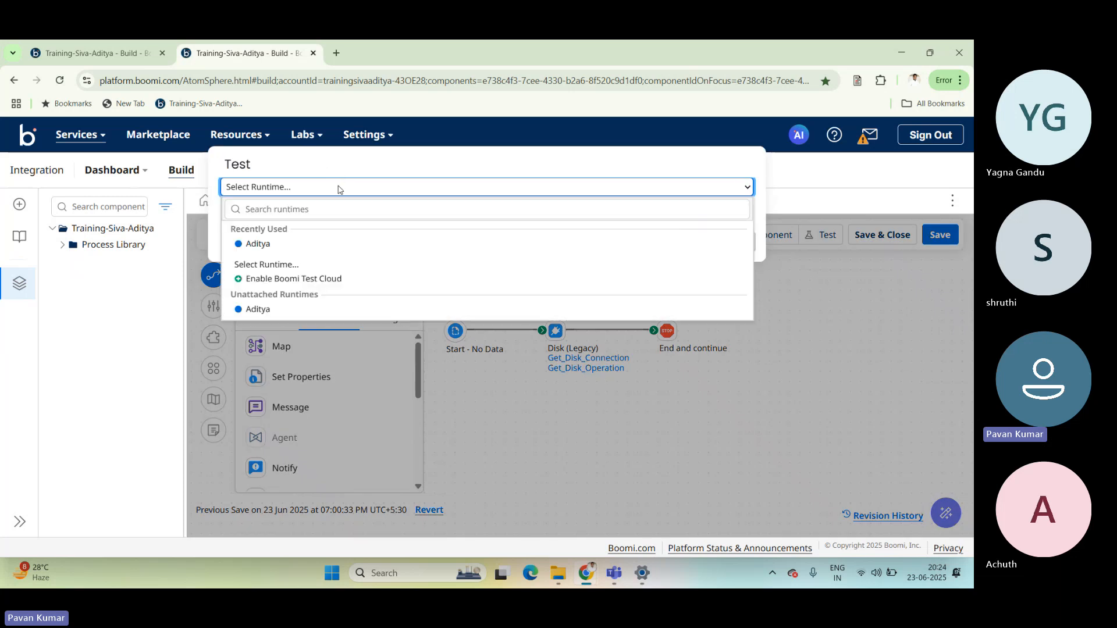
click(274, 243)
click(330, 218)
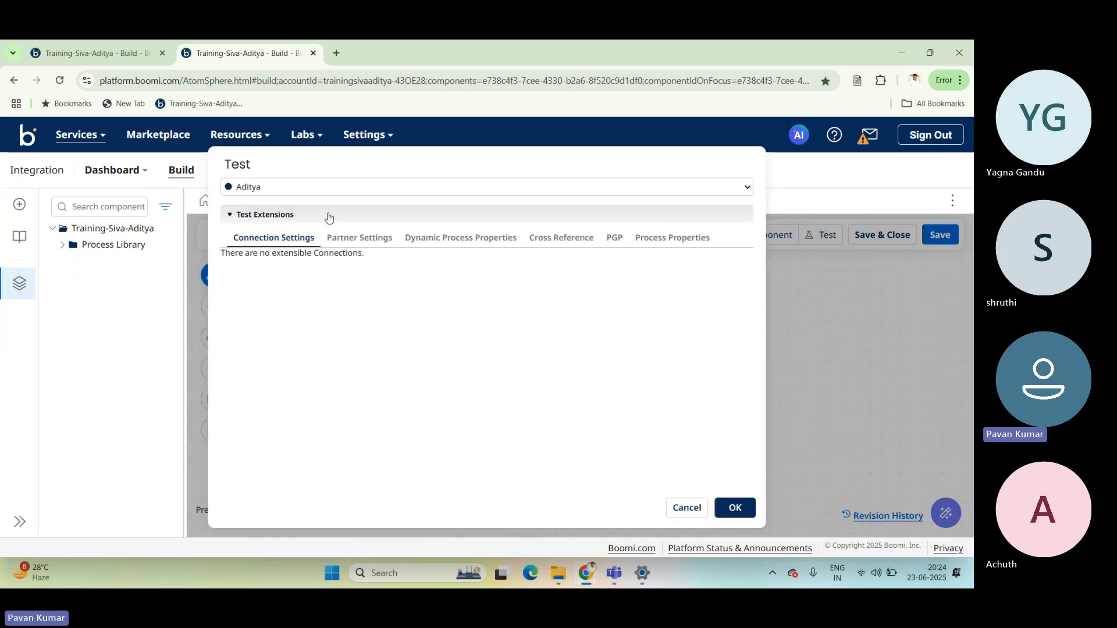
click(263, 214)
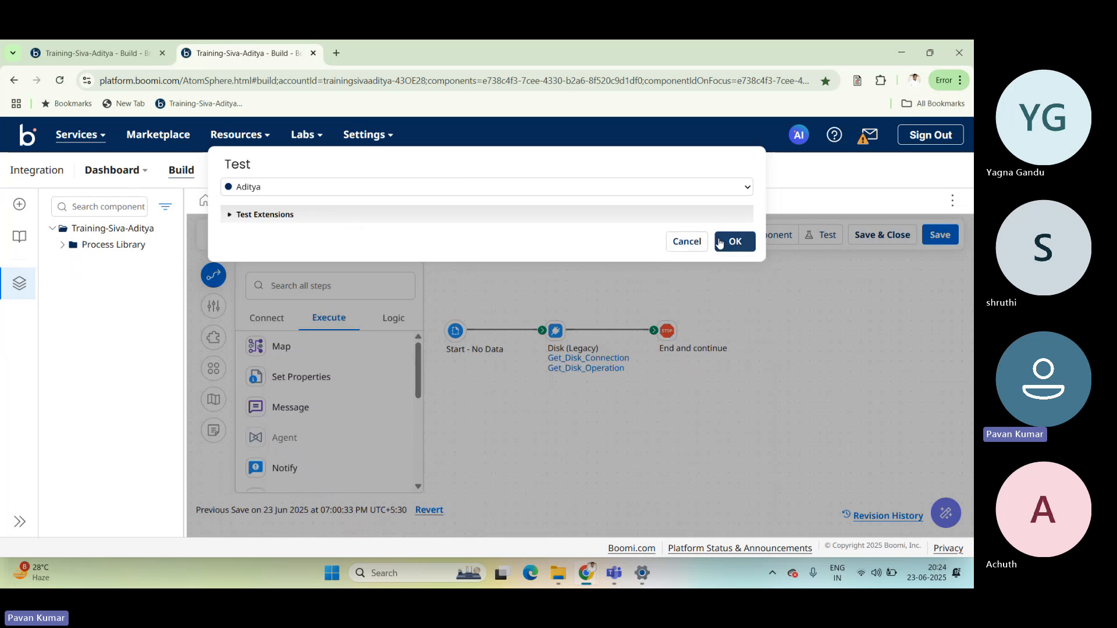
click(745, 245)
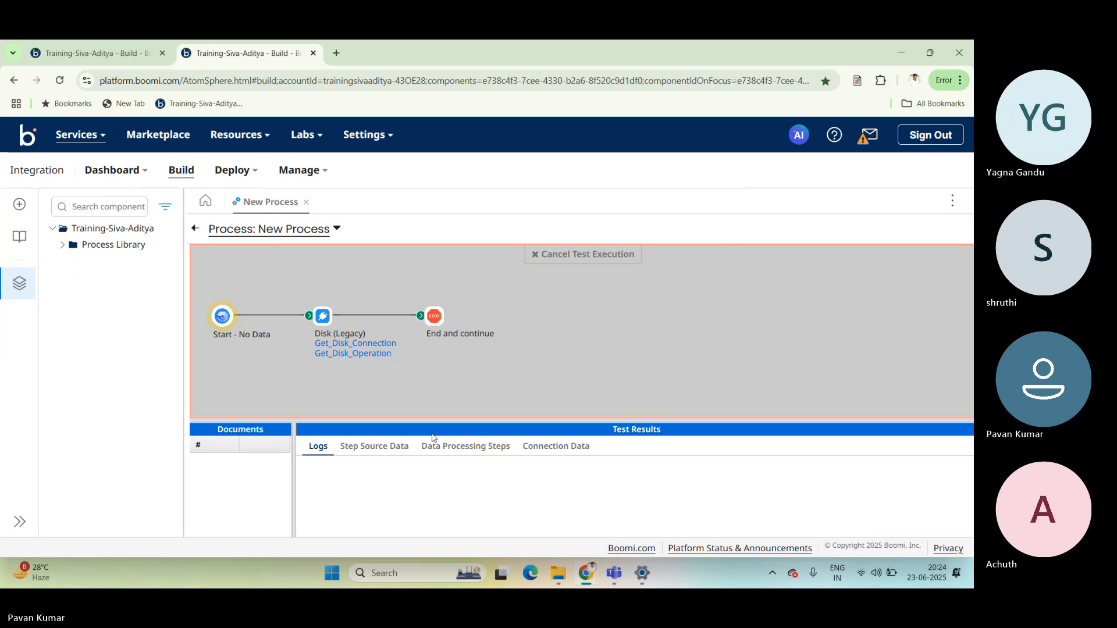
Examine the Disk (Legacy) step's source and connection data in the test results, and view the retrieved Aditya.txt document.
drag(428, 419, 428, 371)
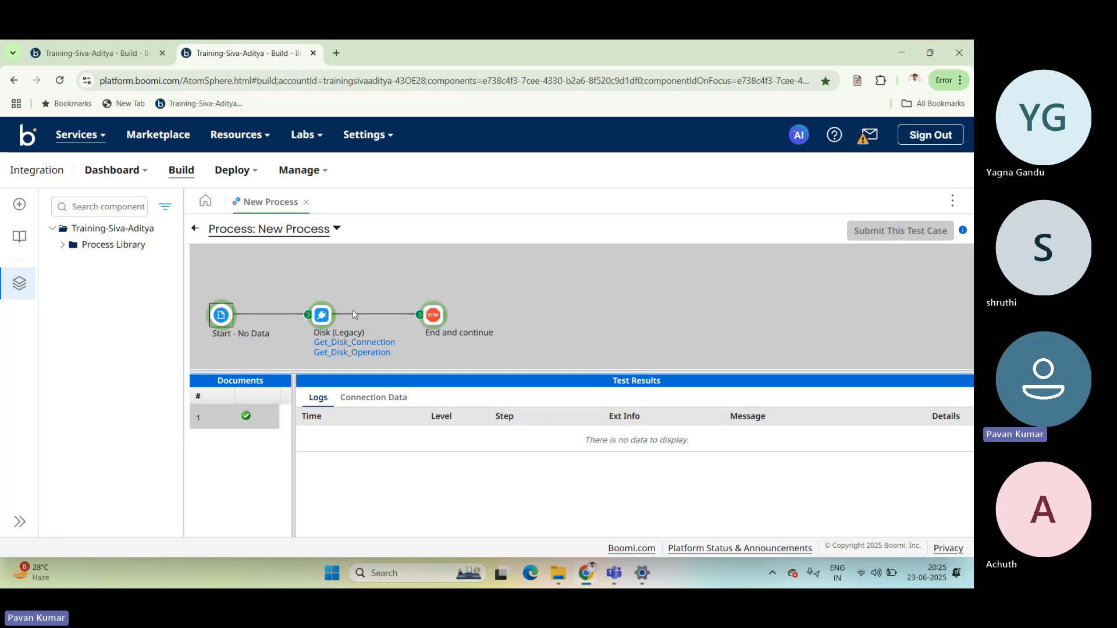
drag(353, 371, 352, 399)
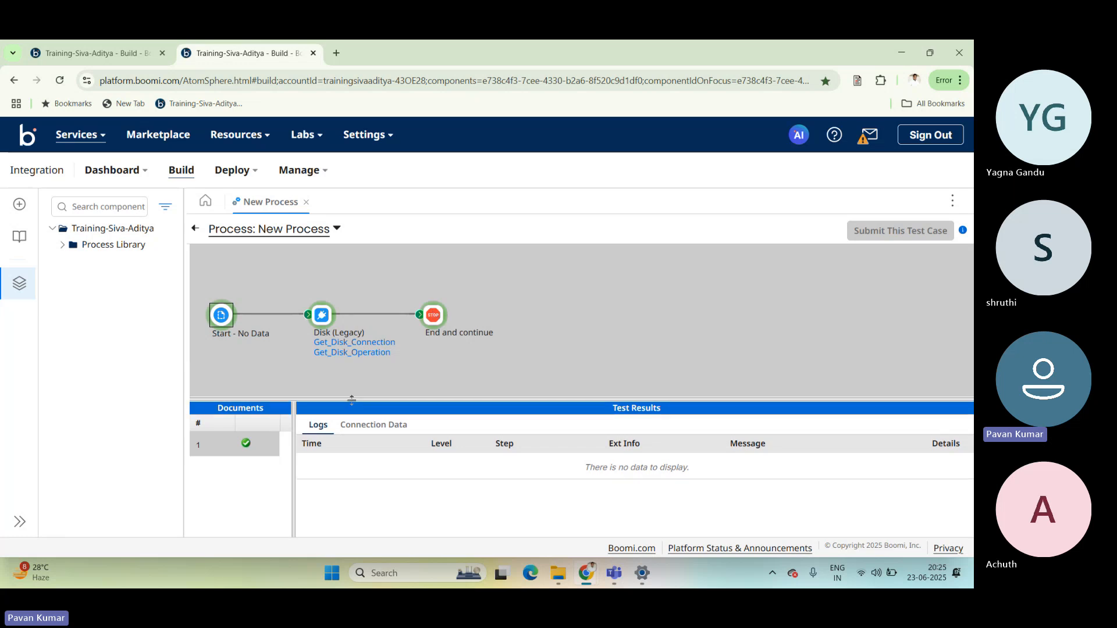
click(323, 317)
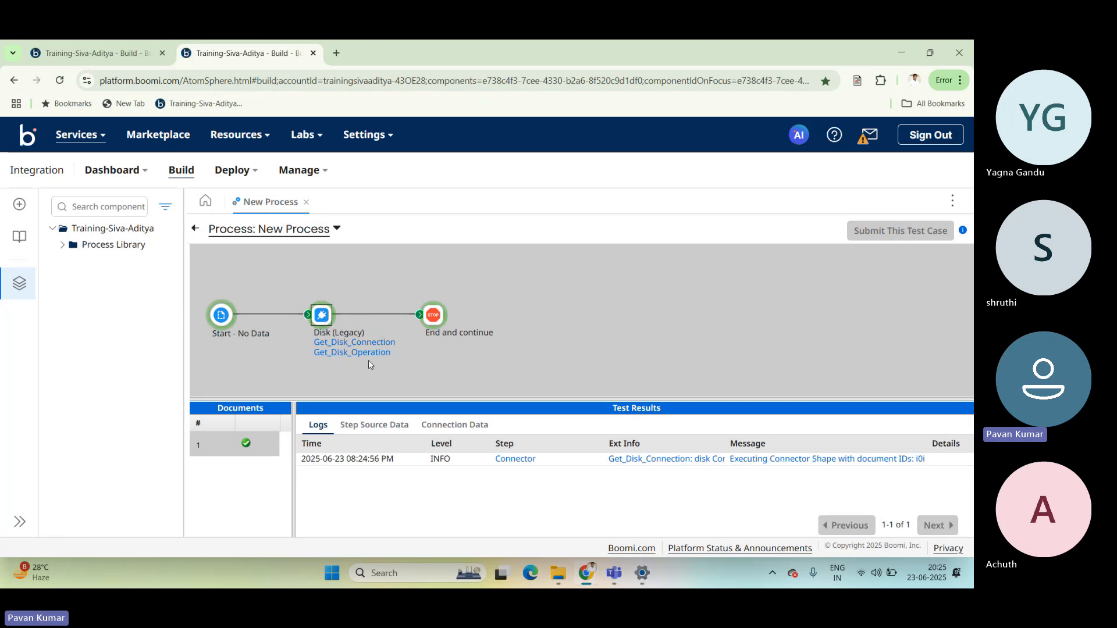
click(369, 425)
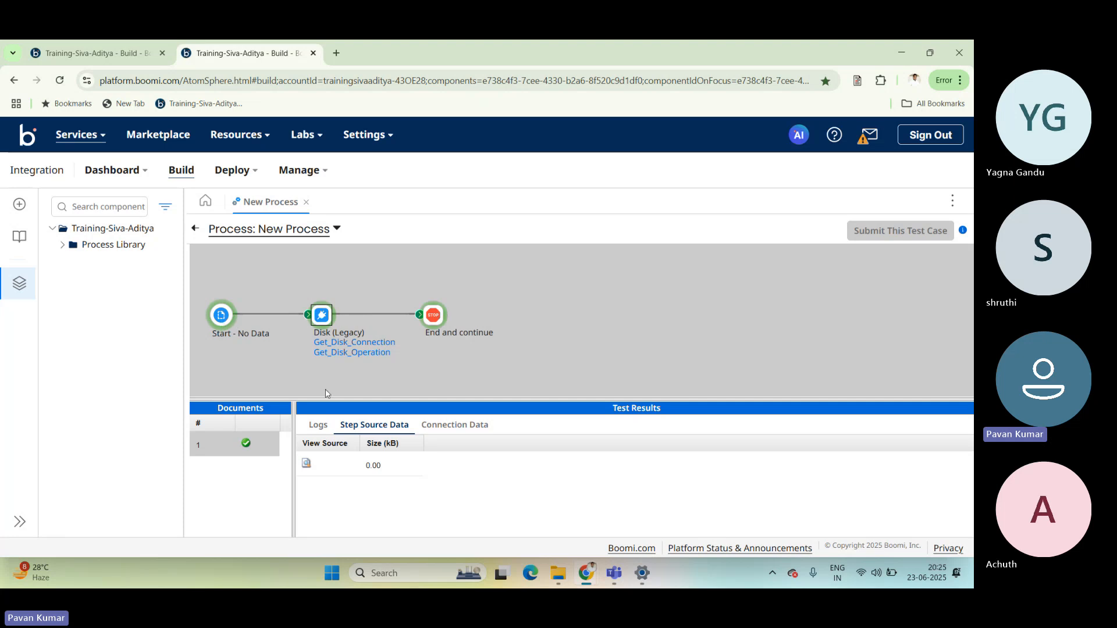
click(464, 427)
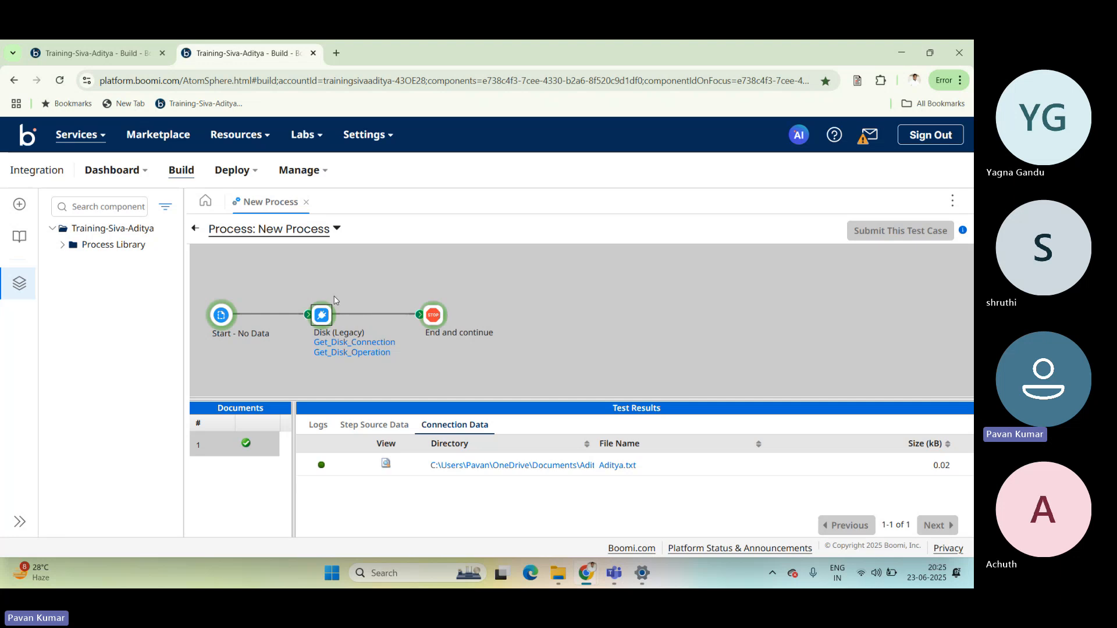
click(386, 464)
drag(365, 200, 290, 200)
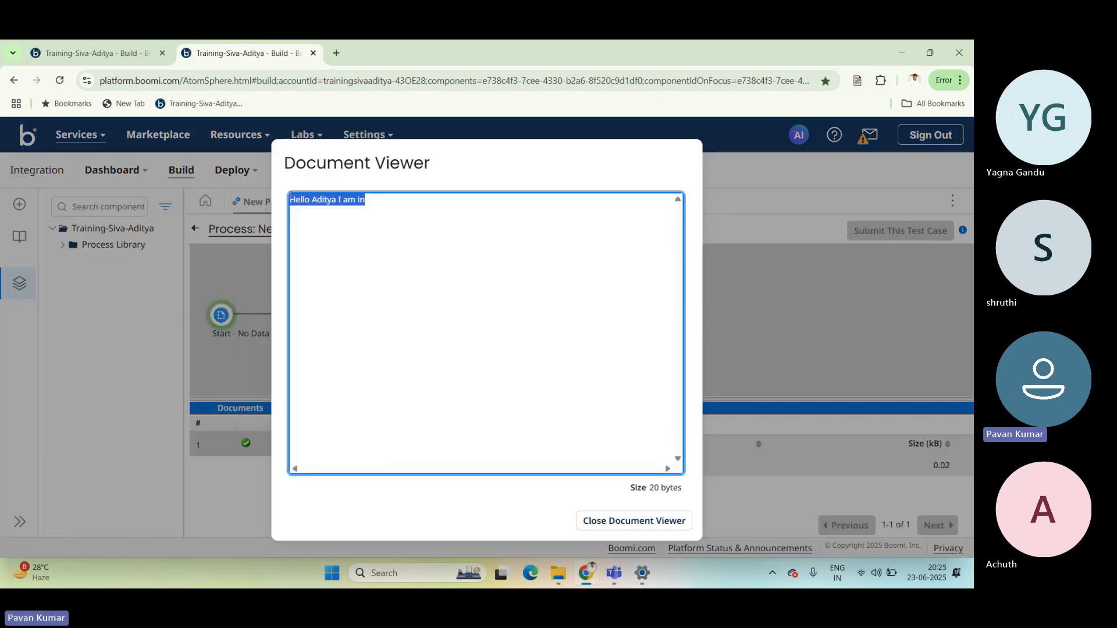
click(349, 213)
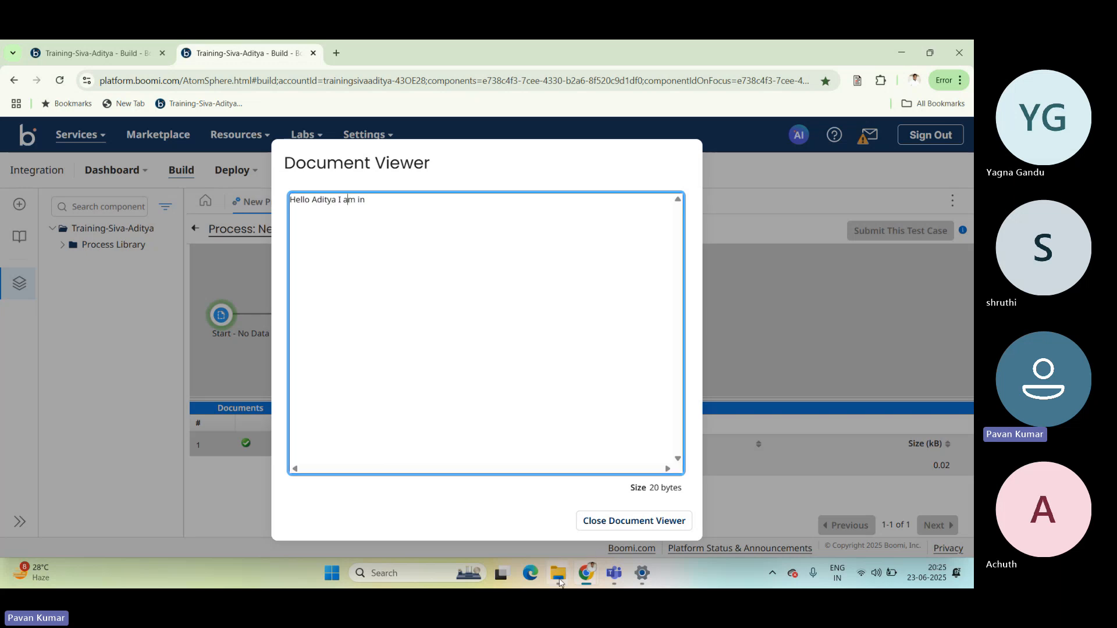
Switch to File Explorer, open the Aditya file in GetDisk to compare its text, and return to Boomi to close the document viewer.
mouse_move(560, 583)
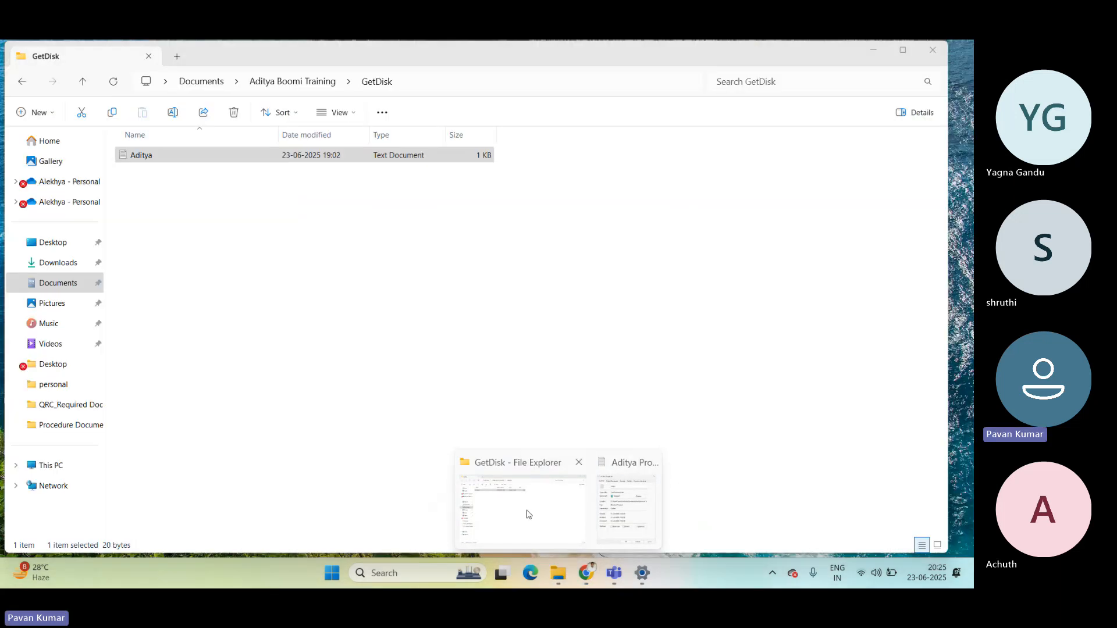
click(523, 509)
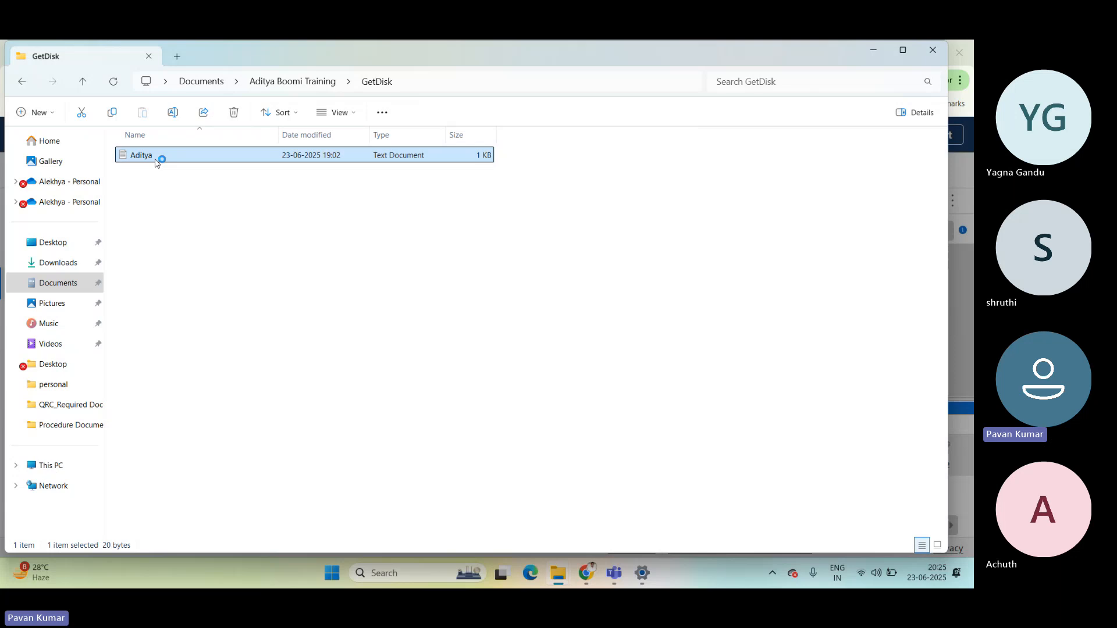
drag(649, 146, 547, 145)
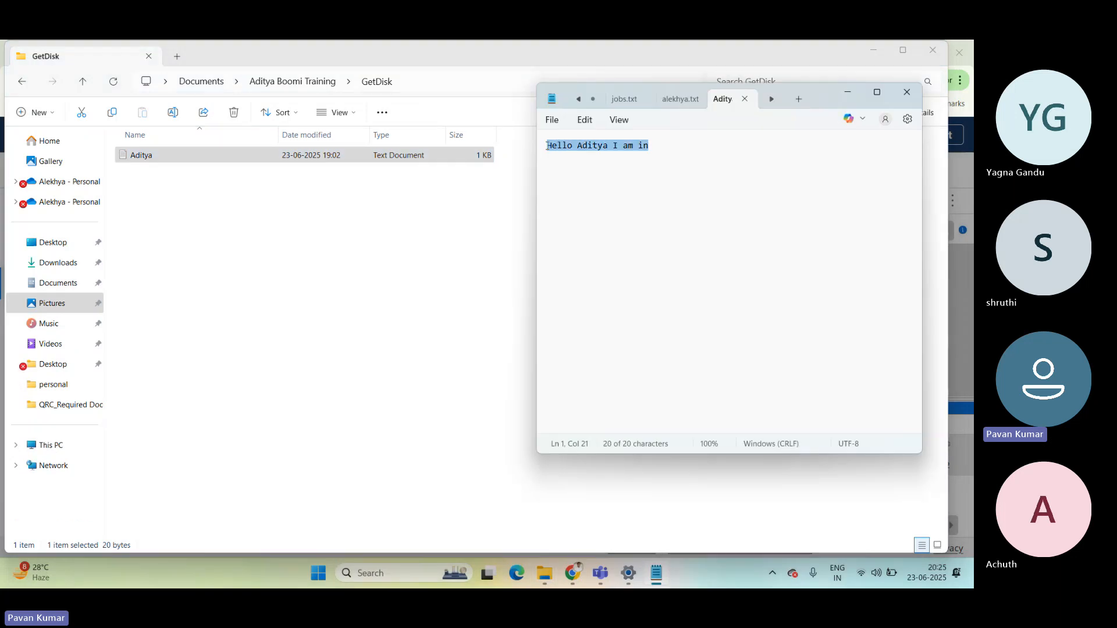
key(alt+Tab)
click(450, 285)
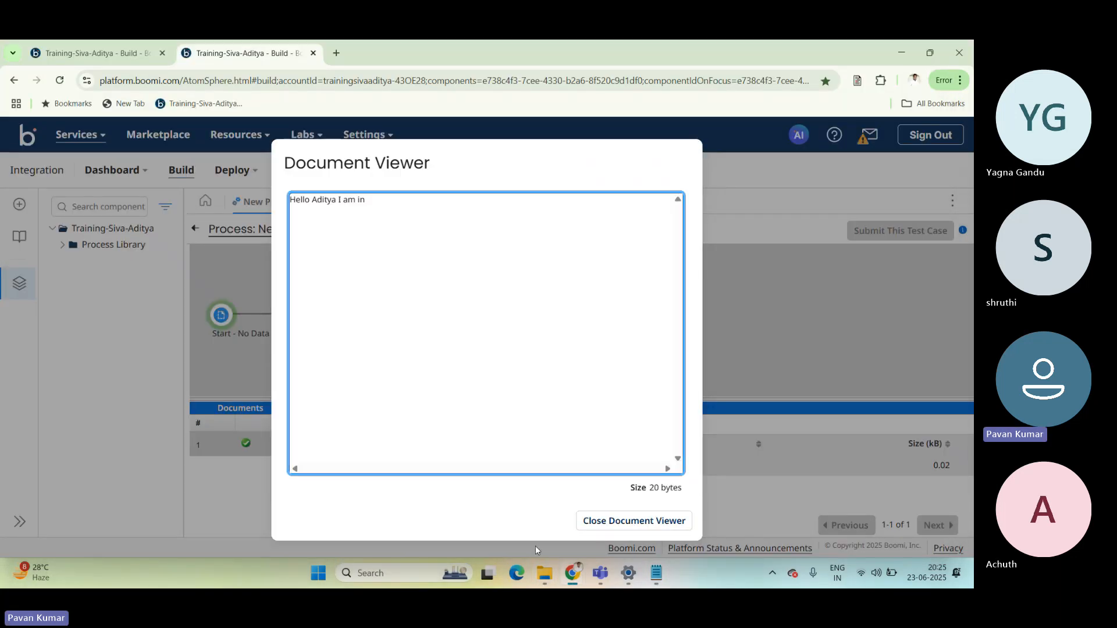
click(634, 522)
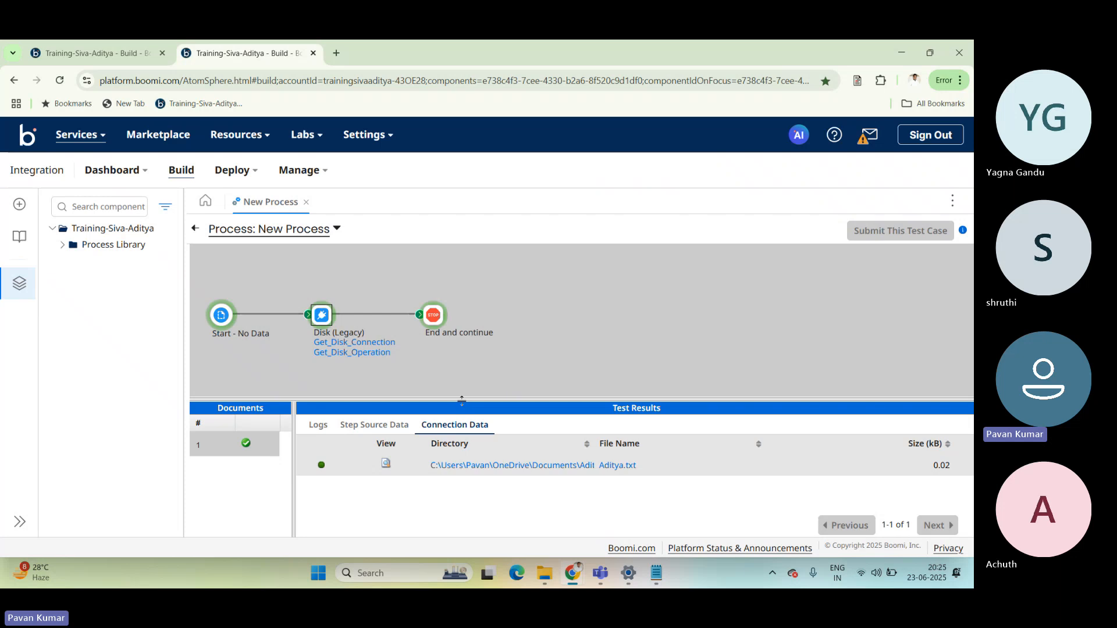
Examine the source document that reached the End and continue step, and close the document viewer.
drag(462, 400, 462, 345)
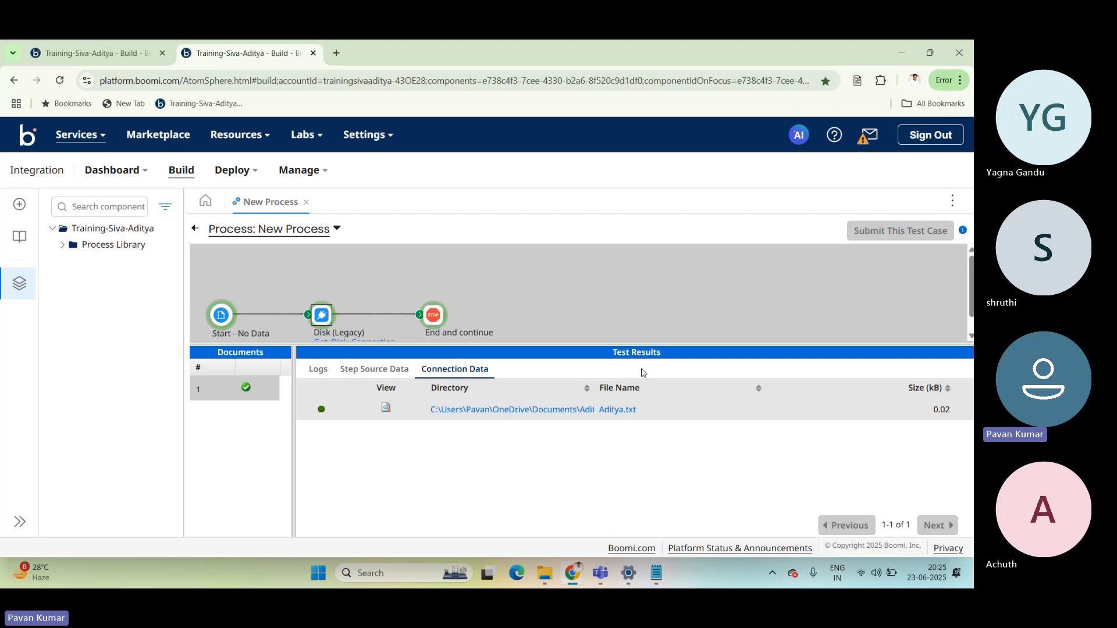
drag(596, 344, 597, 375)
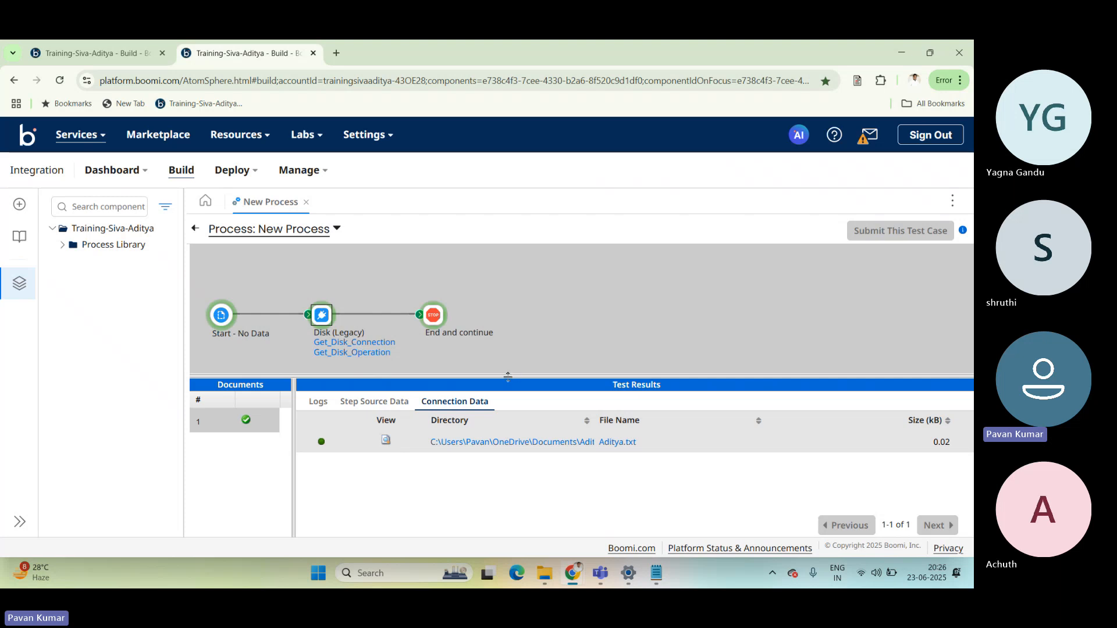
drag(508, 376, 500, 371)
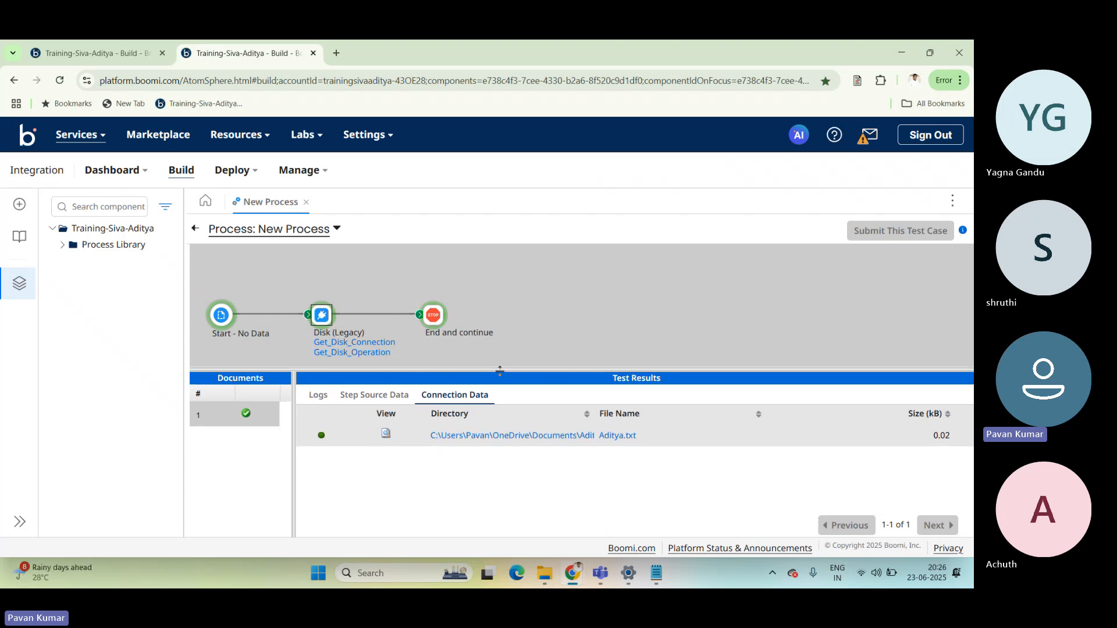
click(433, 317)
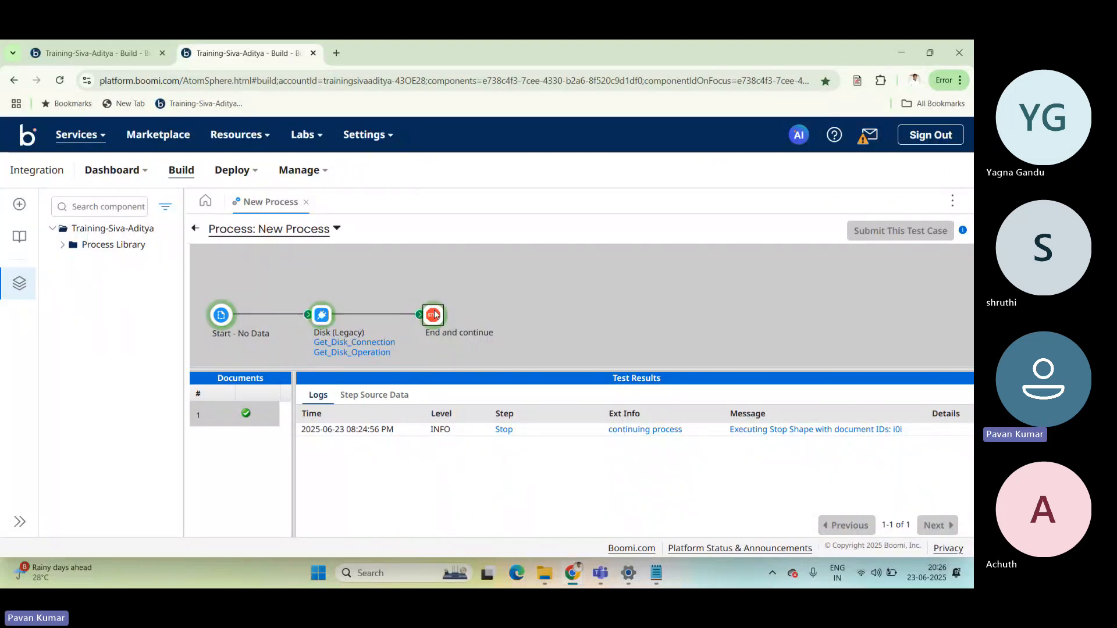
click(379, 396)
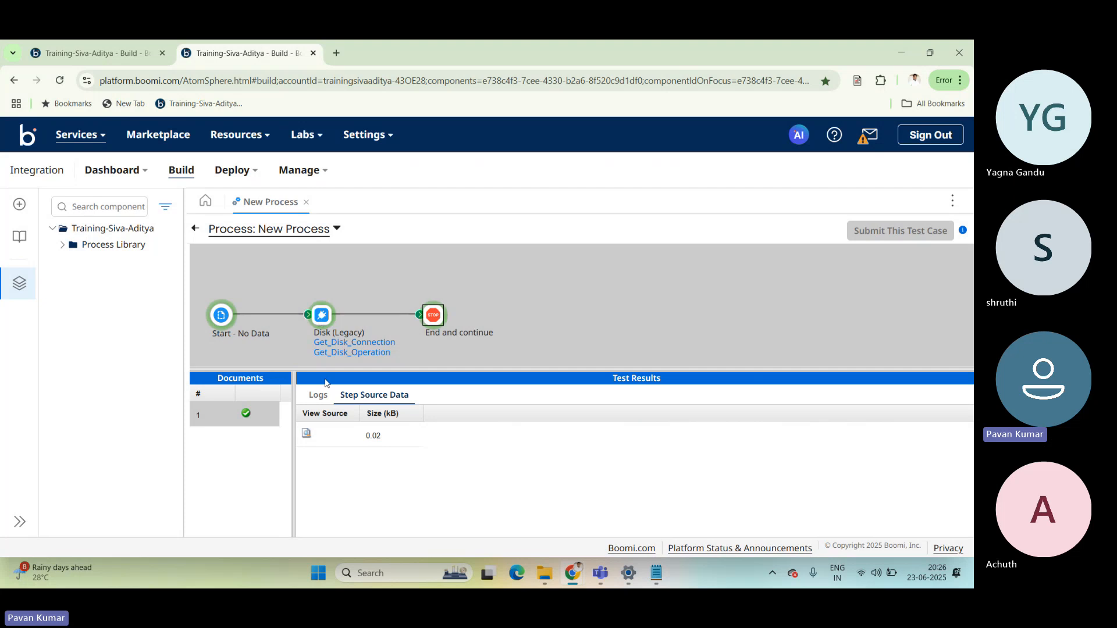
click(308, 437)
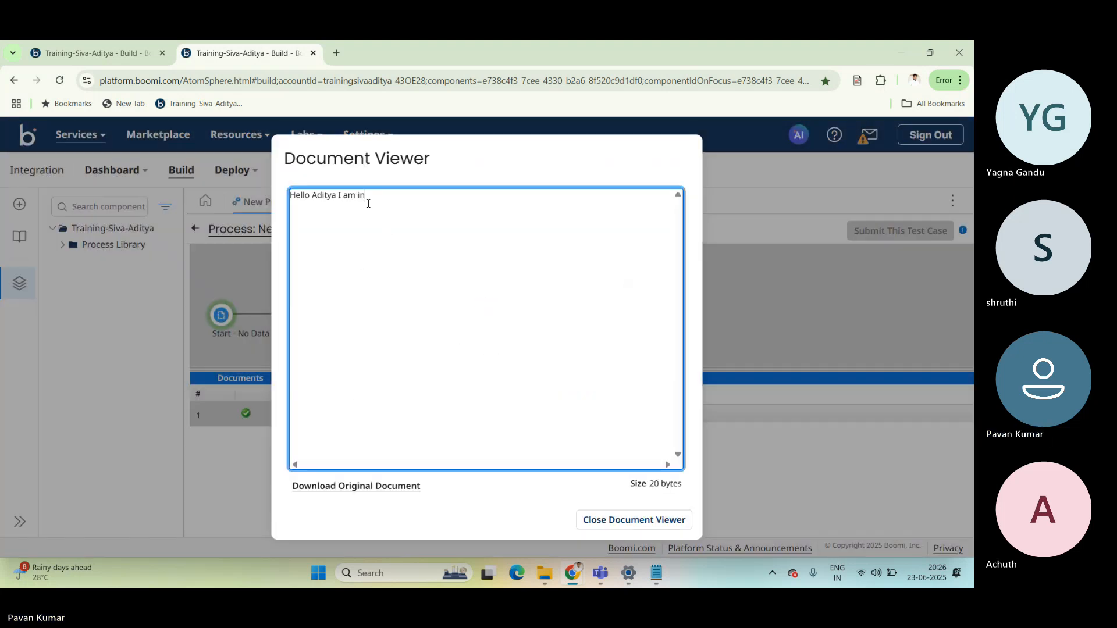
drag(367, 200, 292, 194)
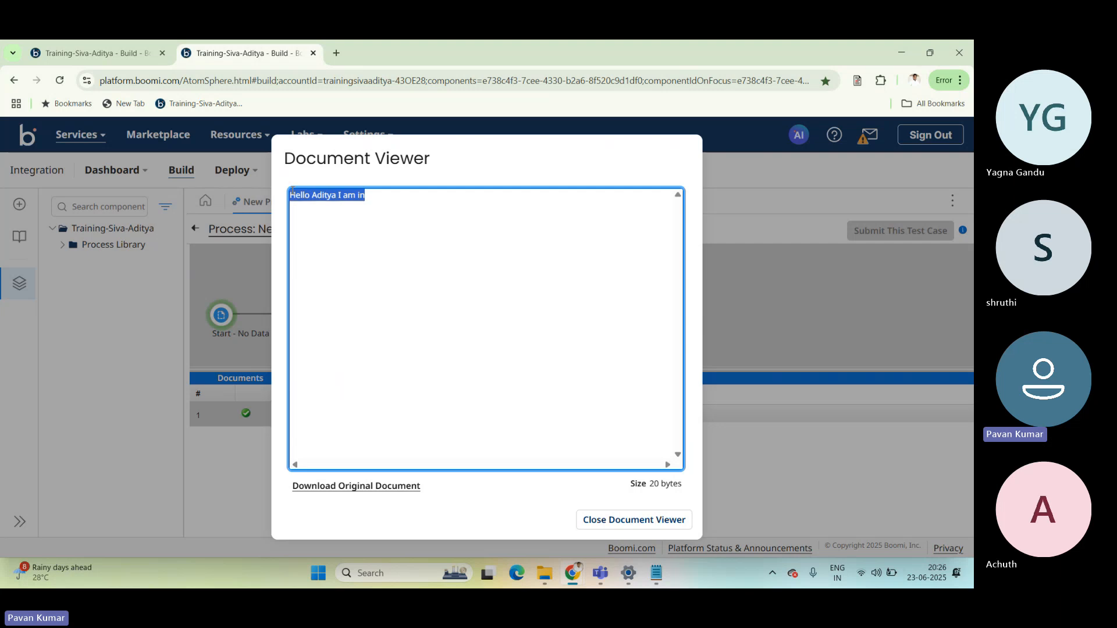
click(645, 521)
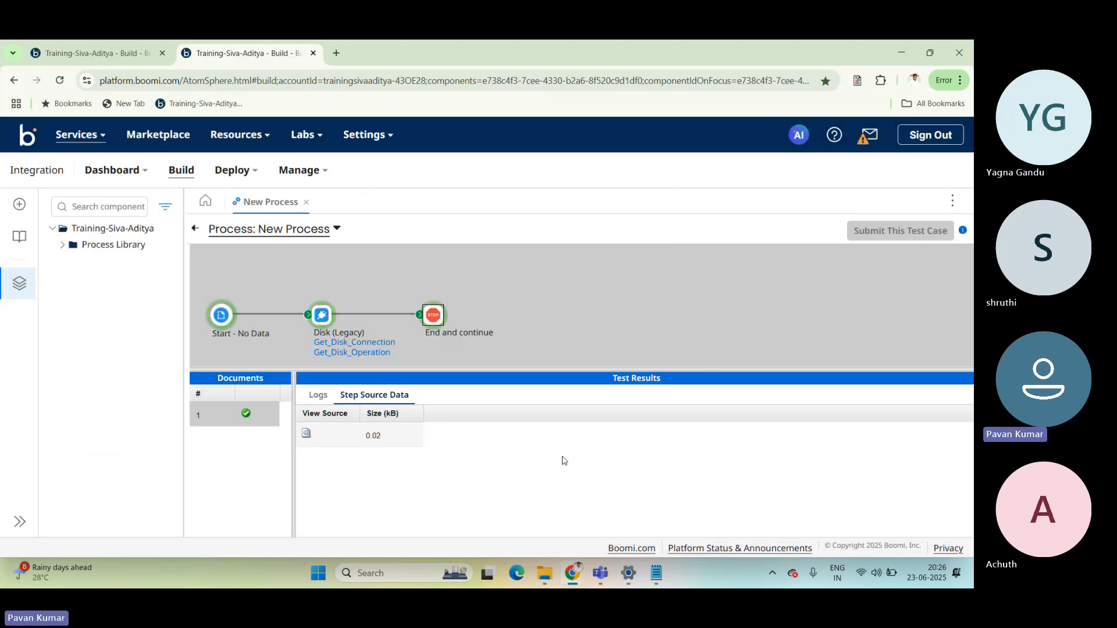
Recheck the Disk (Legacy) step's connection data, and view the End and continue step's source document again before closing it.
click(321, 316)
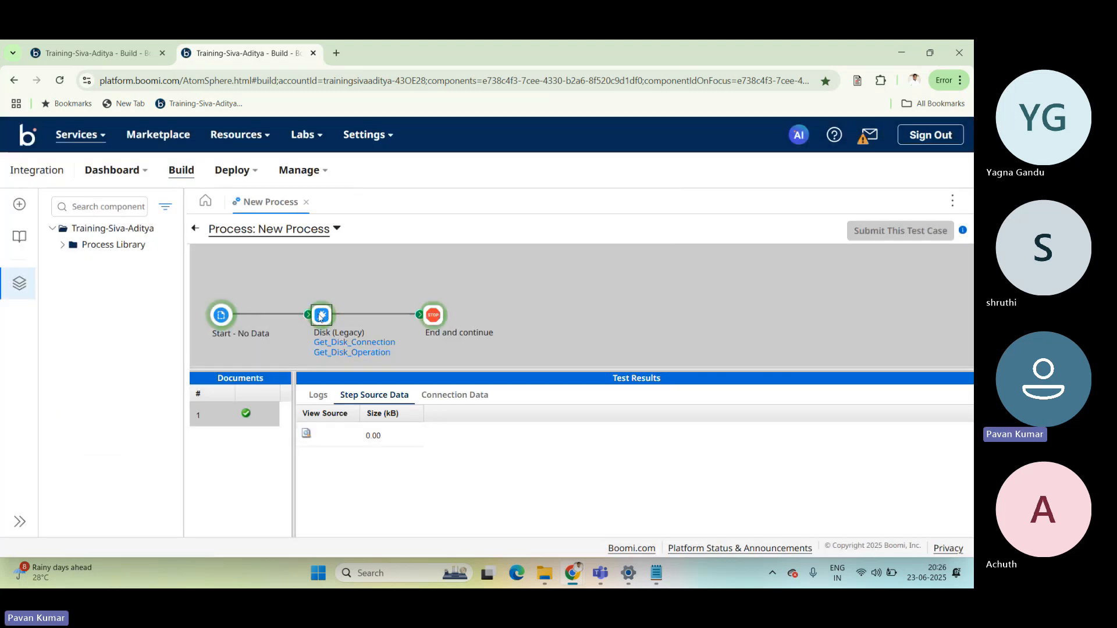
click(468, 396)
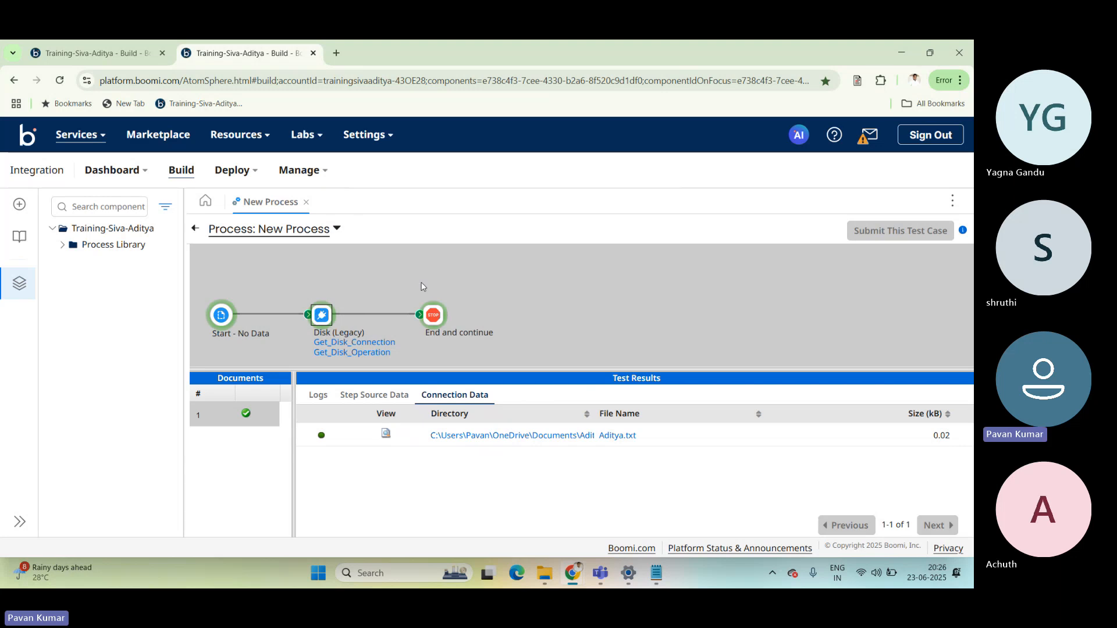
click(434, 317)
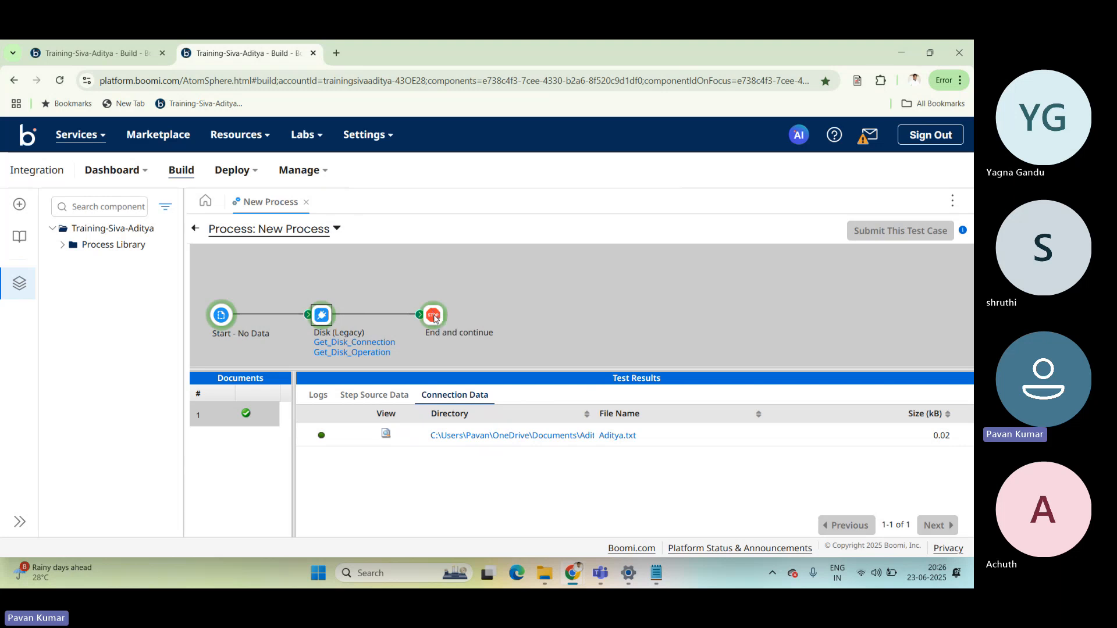
click(385, 399)
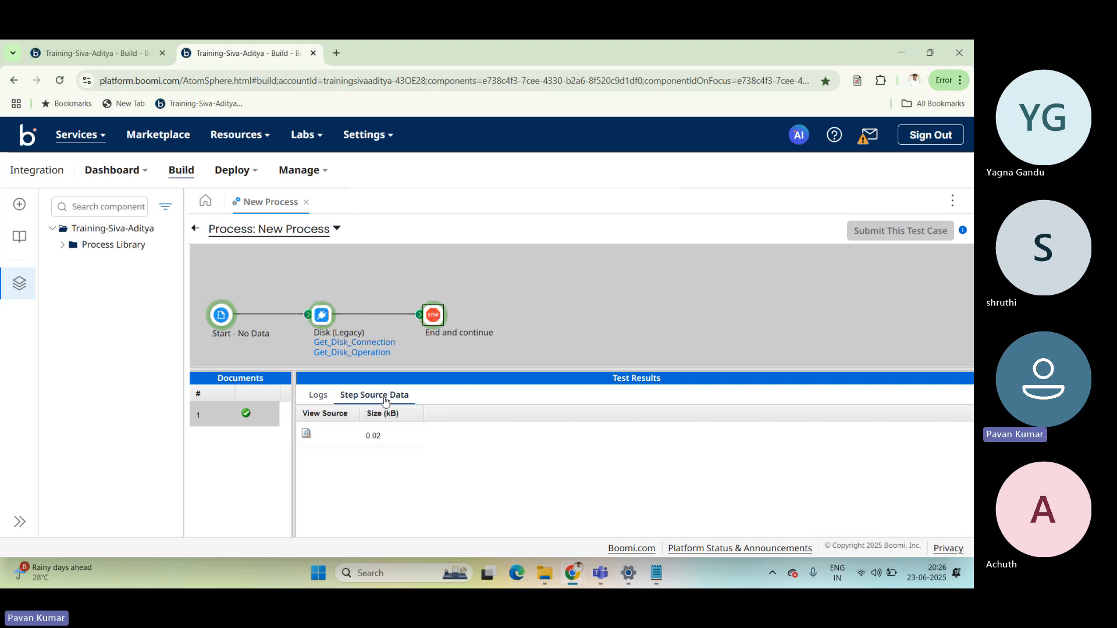
click(305, 435)
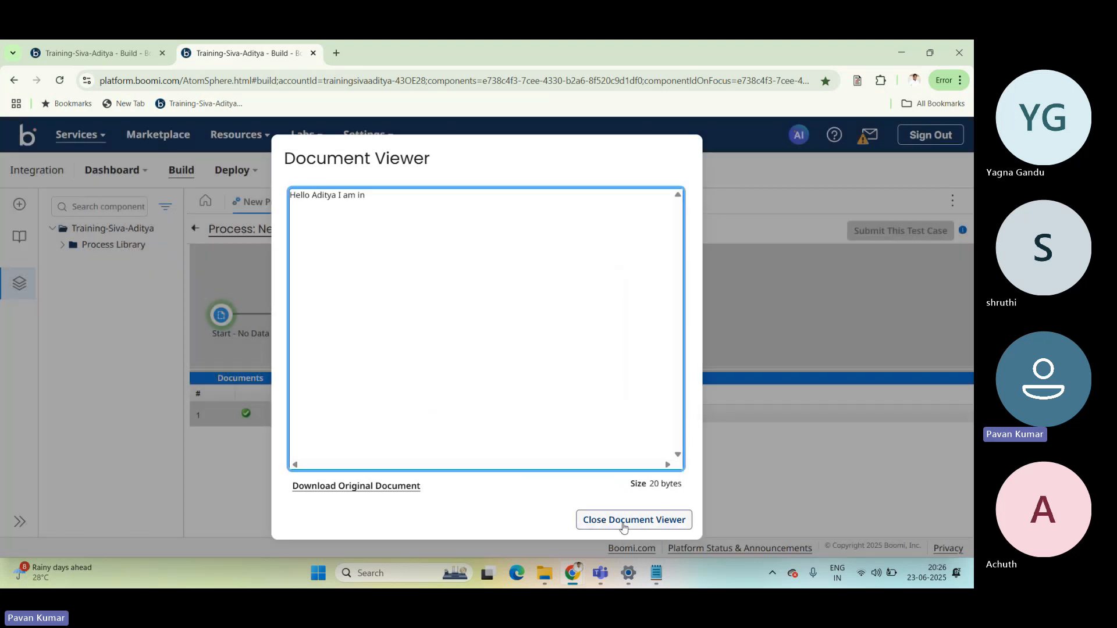
click(623, 523)
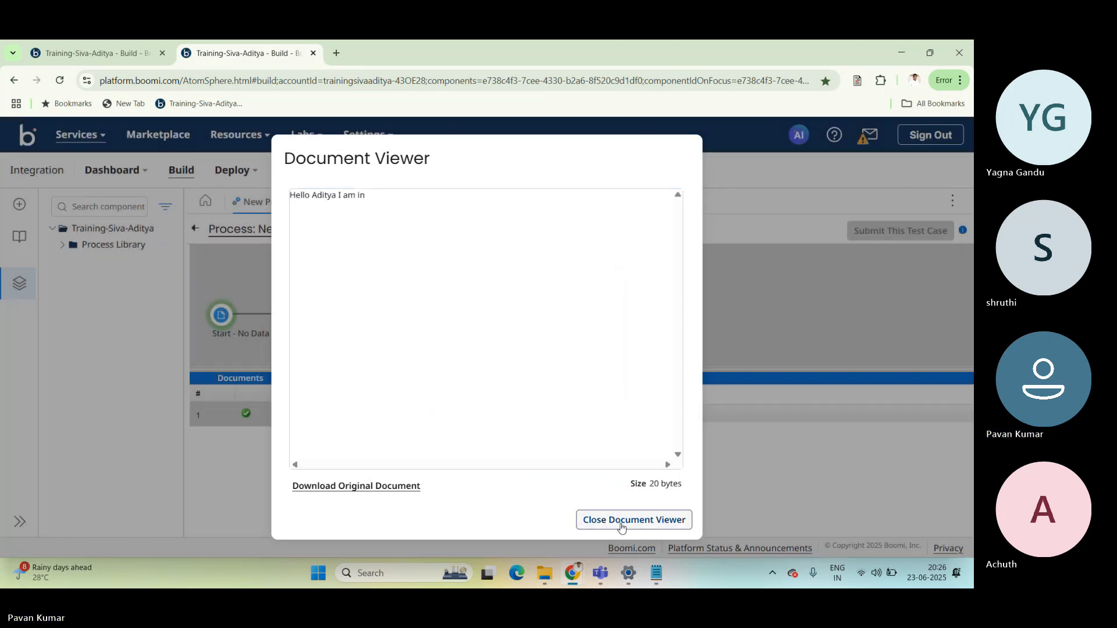
Leave the test results, check the Teams meeting window, and return to the New Process canvas in Boomi.
click(196, 229)
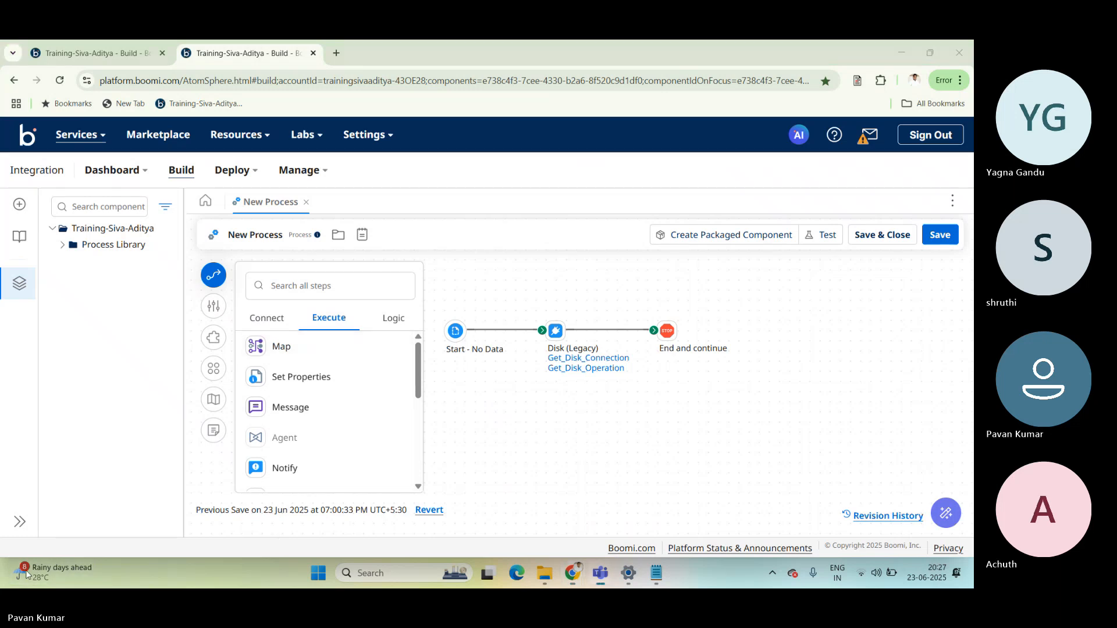
key(alt+Tab)
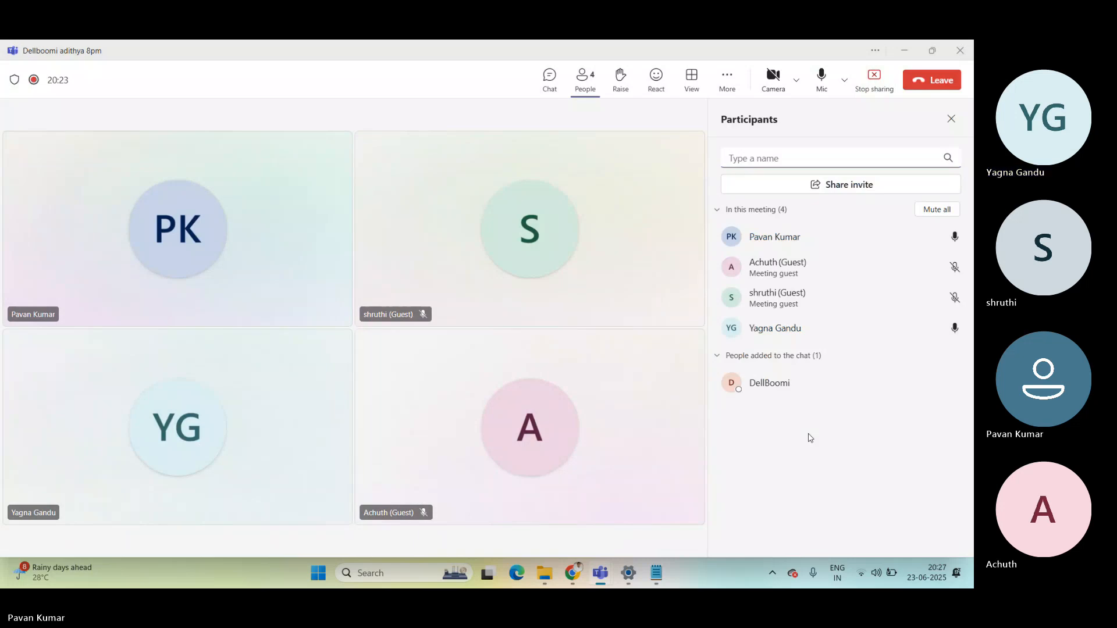
click(575, 580)
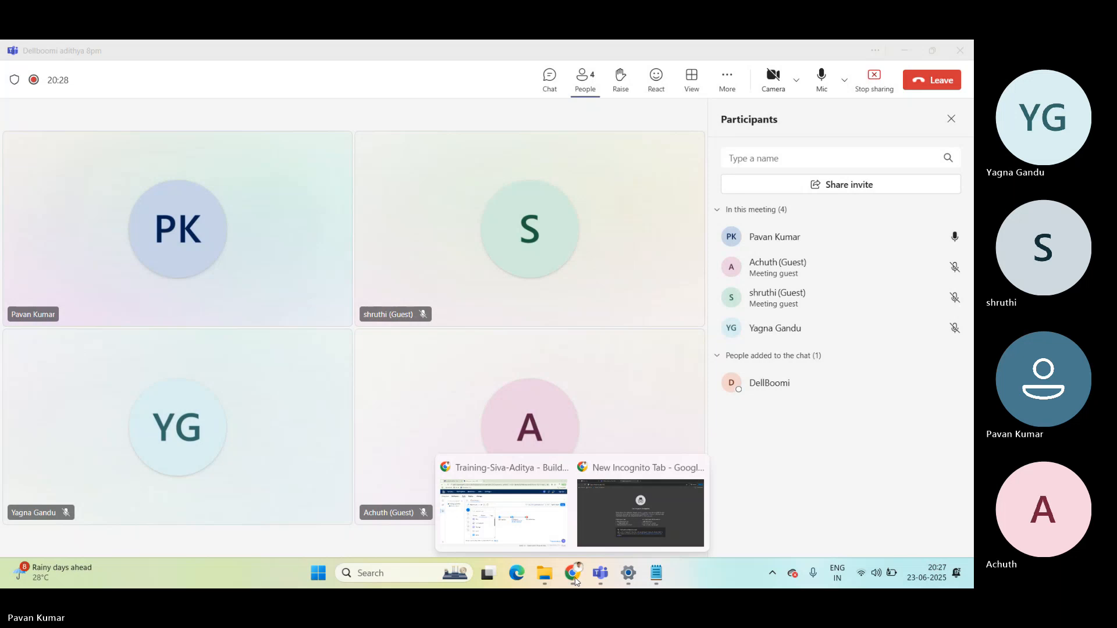
click(512, 512)
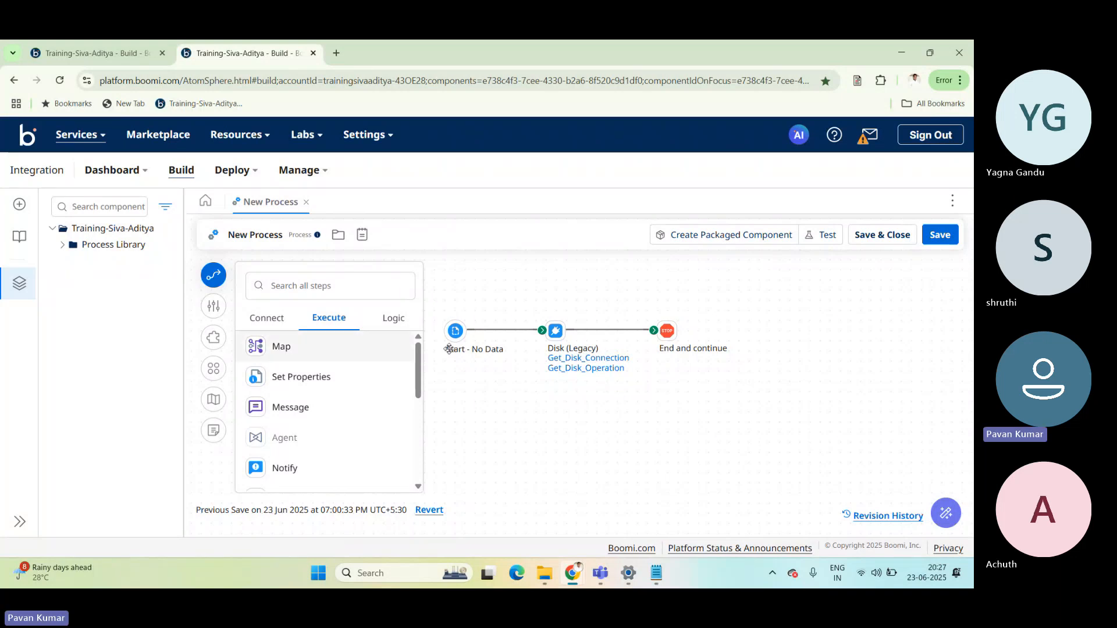
Detach the End and continue step from the Disk (Legacy) step and remove it from the process.
click(667, 330)
drag(666, 330, 524, 422)
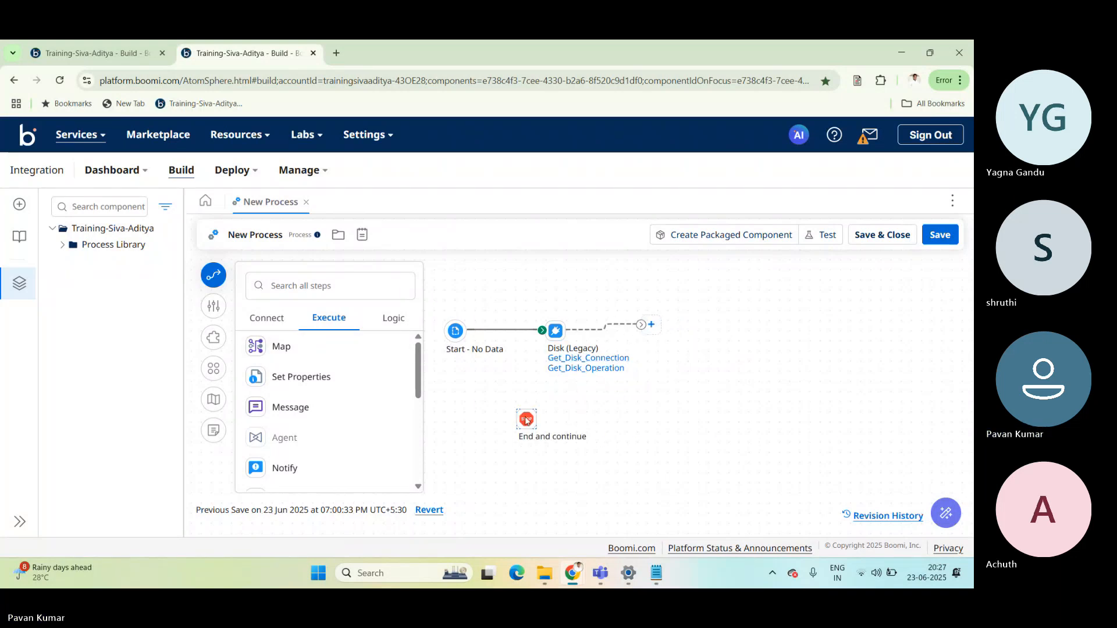
click(563, 400)
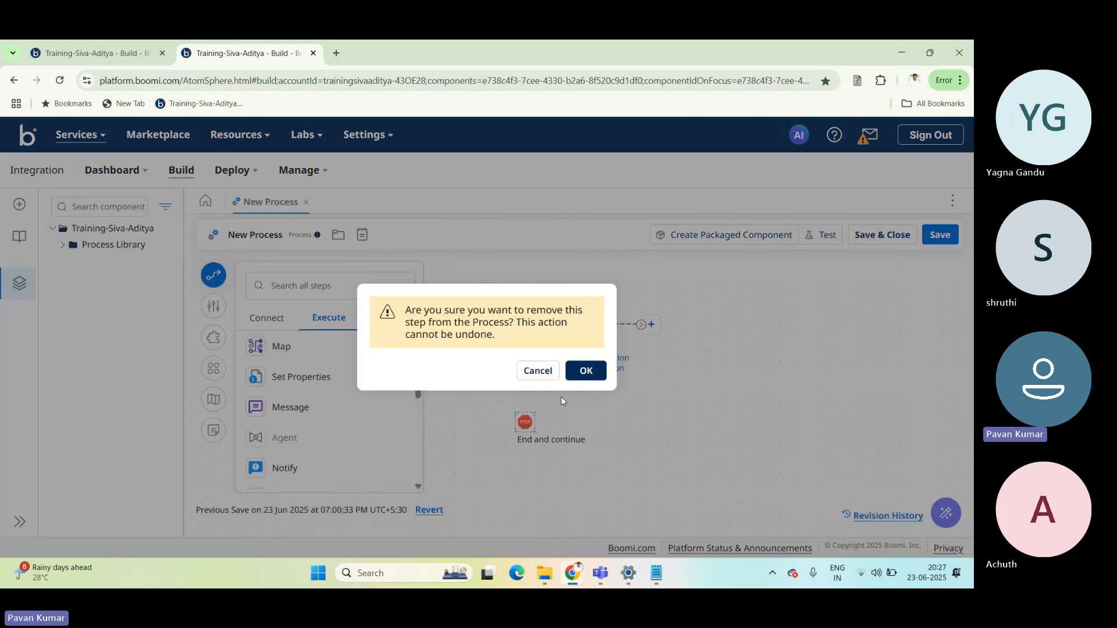
click(586, 370)
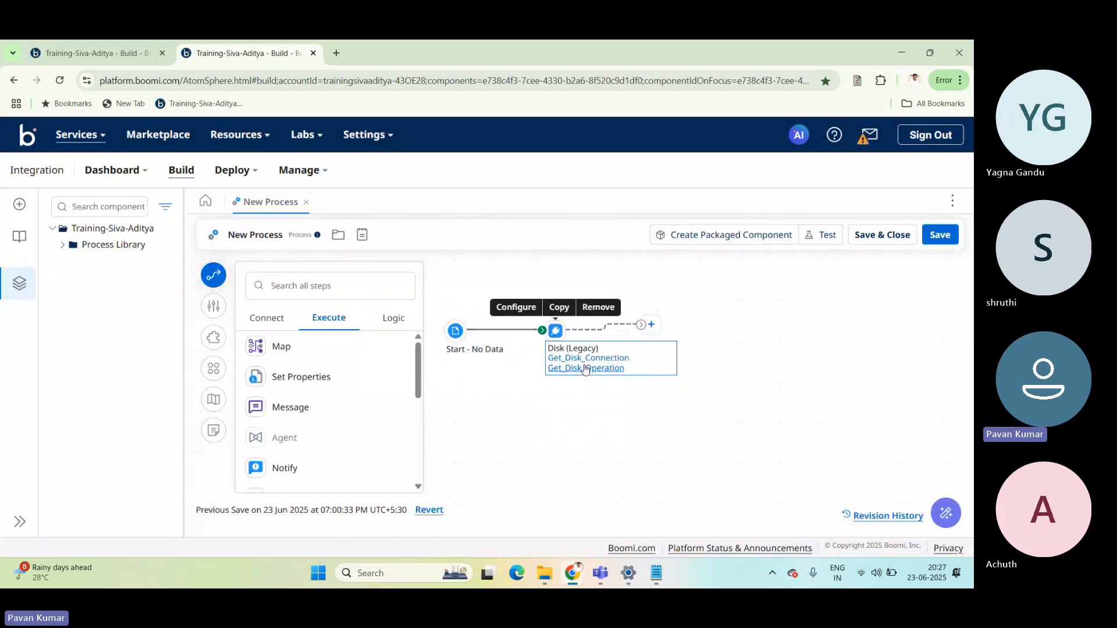
Search the steps for disk, add a second Disk (Legacy) connector after the existing one, and start a new connection for it.
click(280, 286)
text(disk)
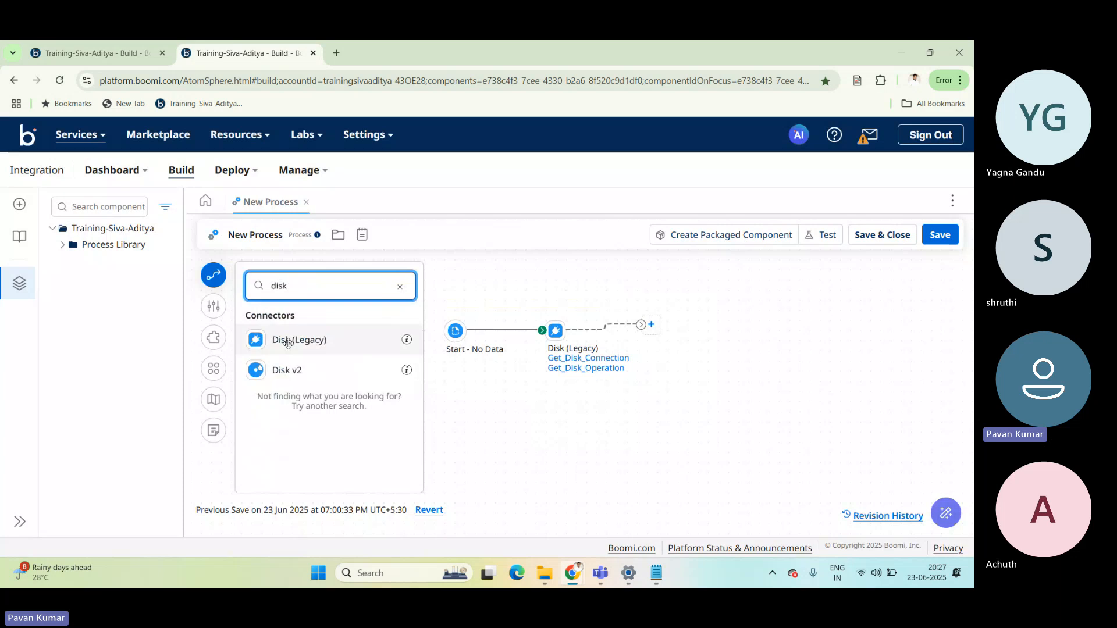
drag(288, 343, 719, 341)
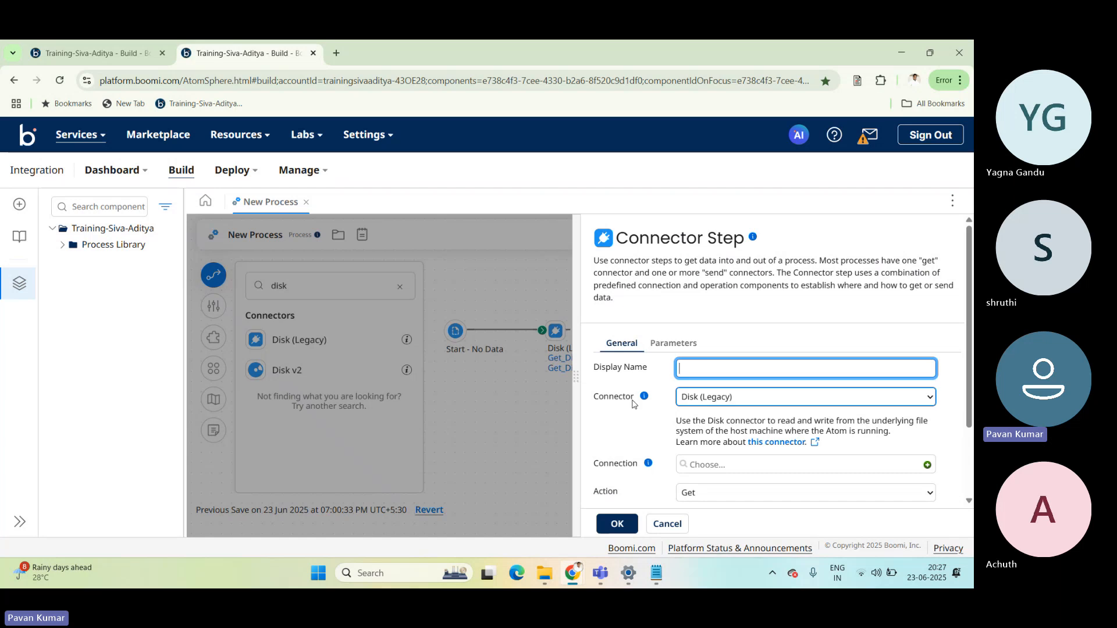
scroll(971, 388, down, 2)
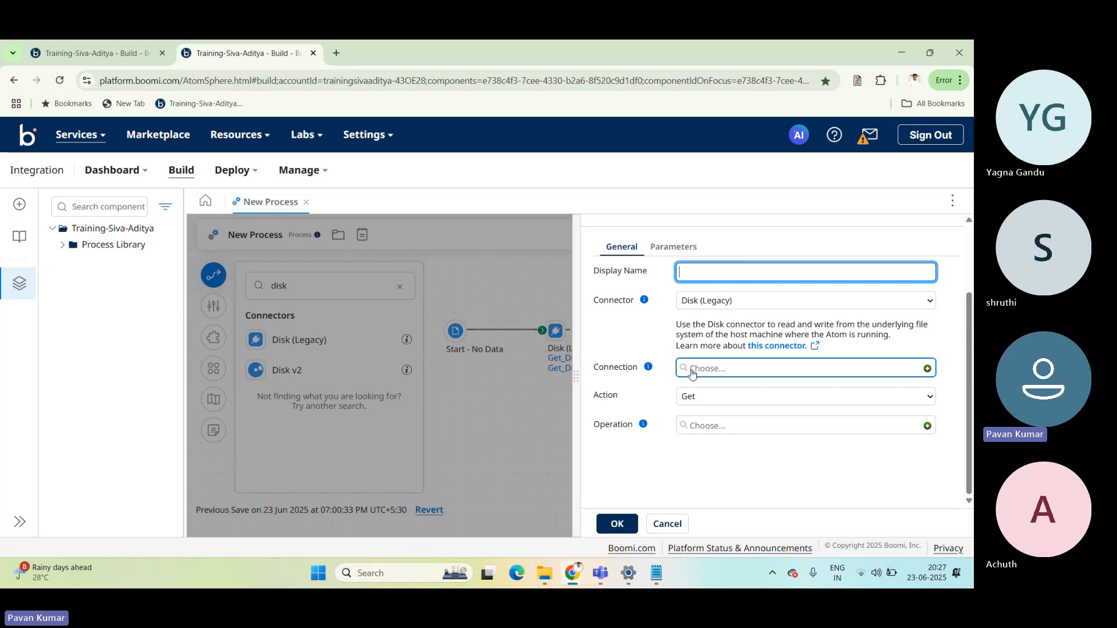
click(928, 368)
click(356, 305)
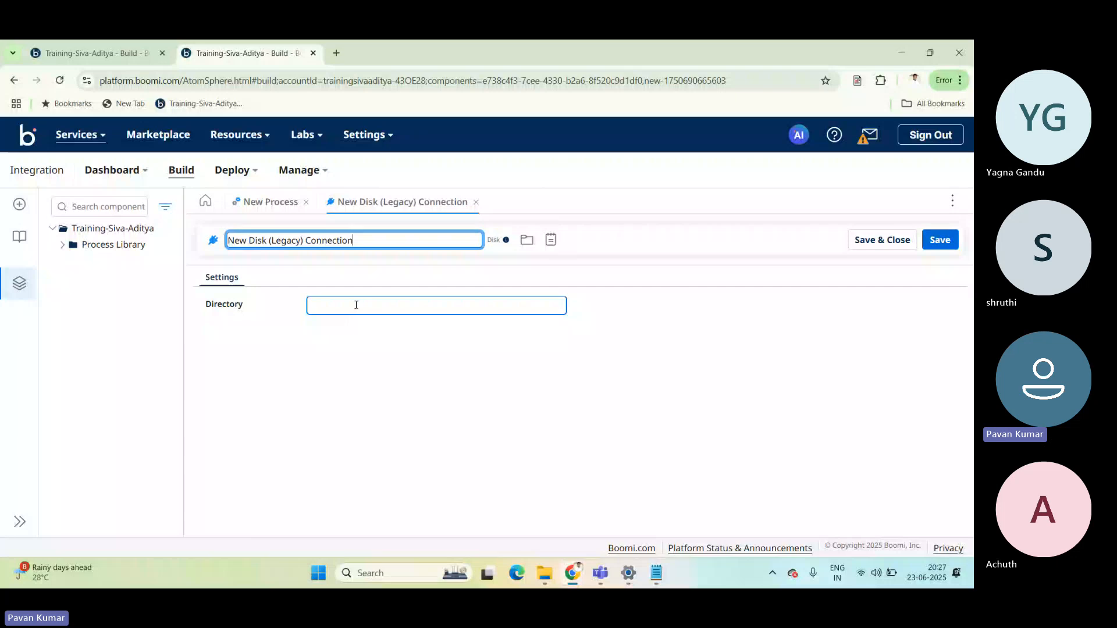
Switch to File Explorer and create a folder named SendDisk in Aditya Boomi Training, beside GetDisk.
mouse_move(544, 573)
click(500, 504)
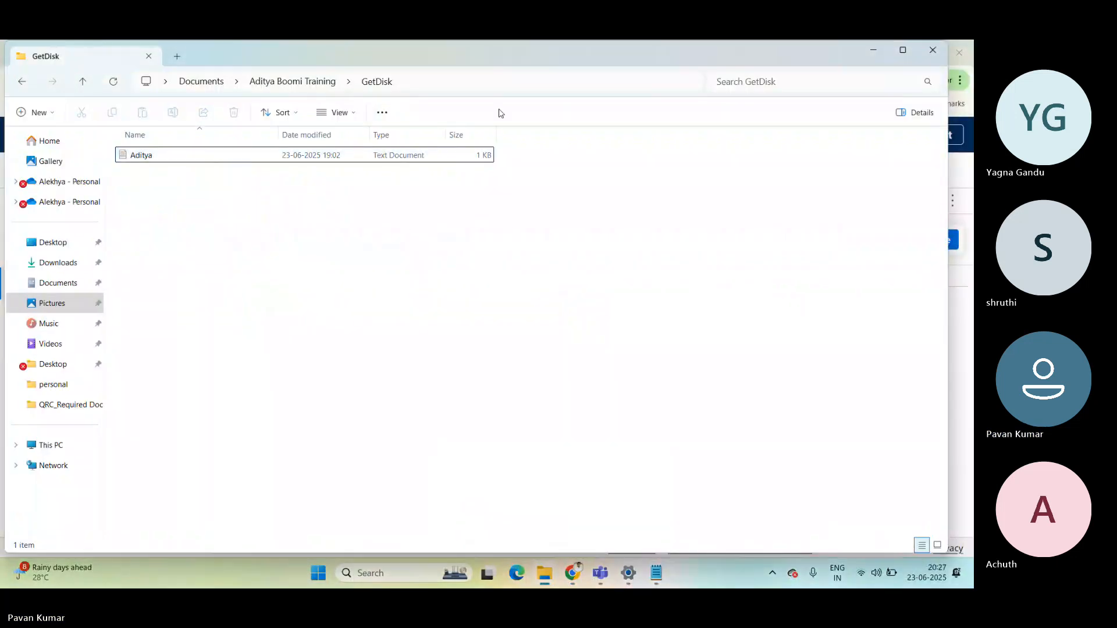
click(315, 86)
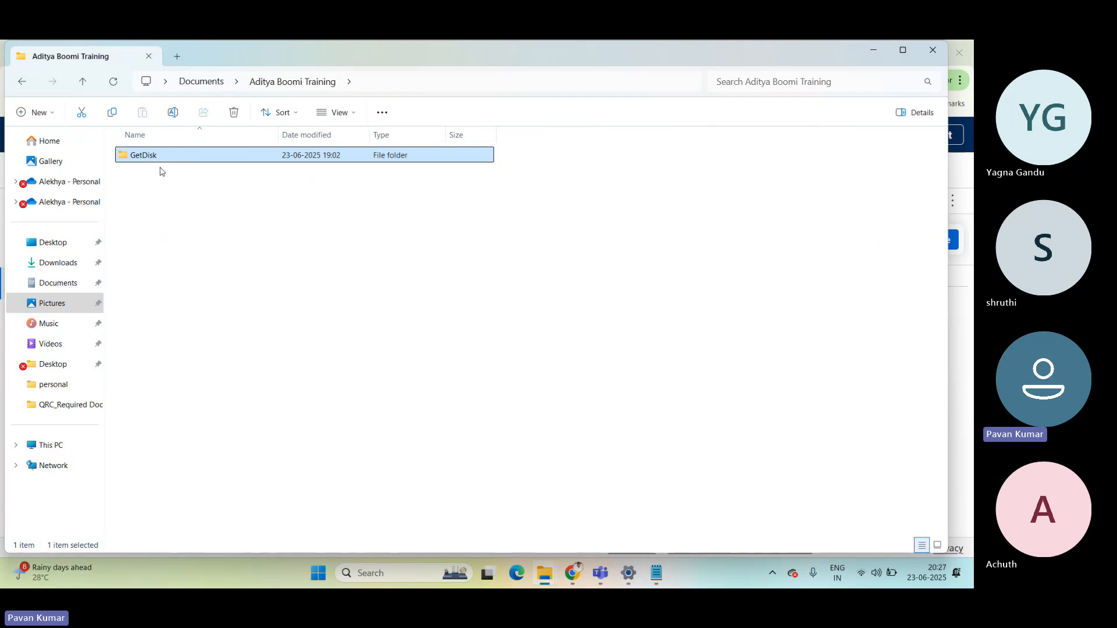
click(162, 179)
right_click(163, 178)
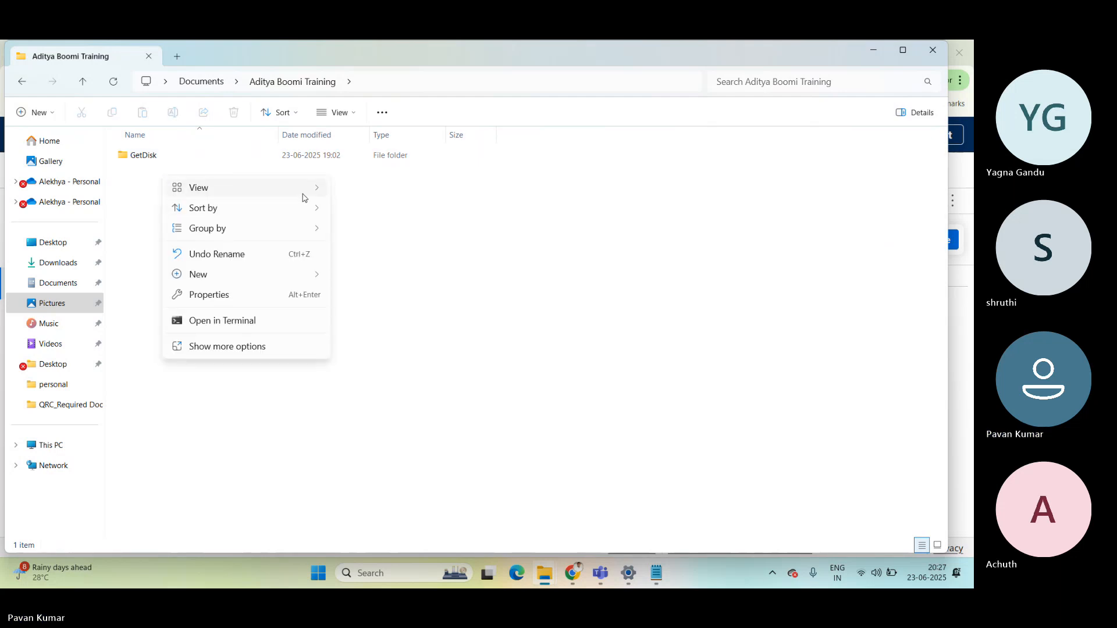
mouse_move(287, 274)
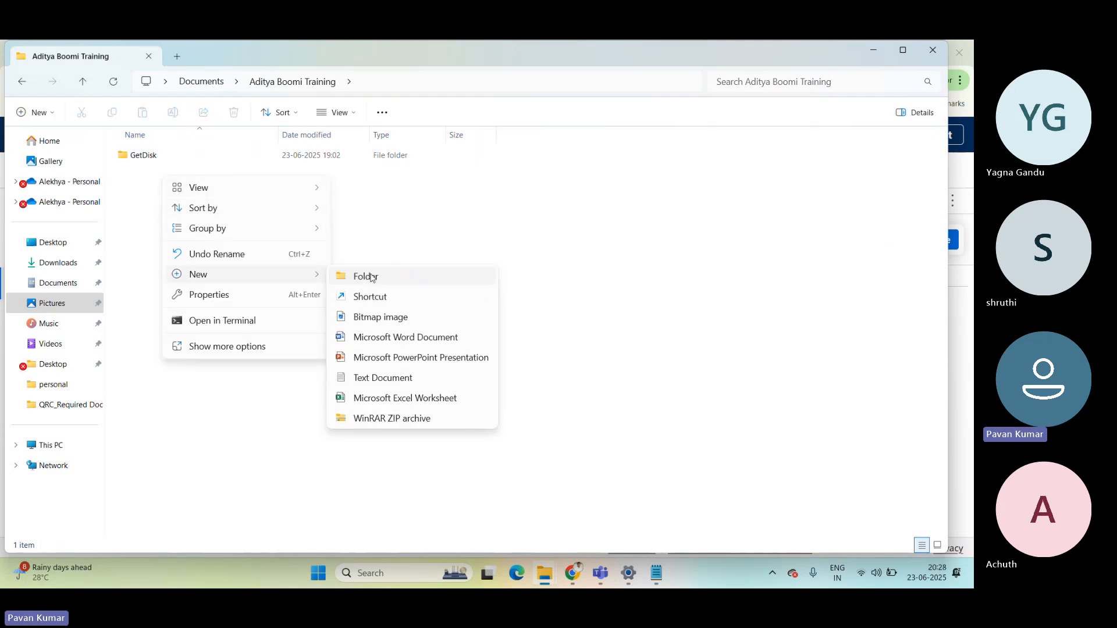
click(369, 276)
text(Send)
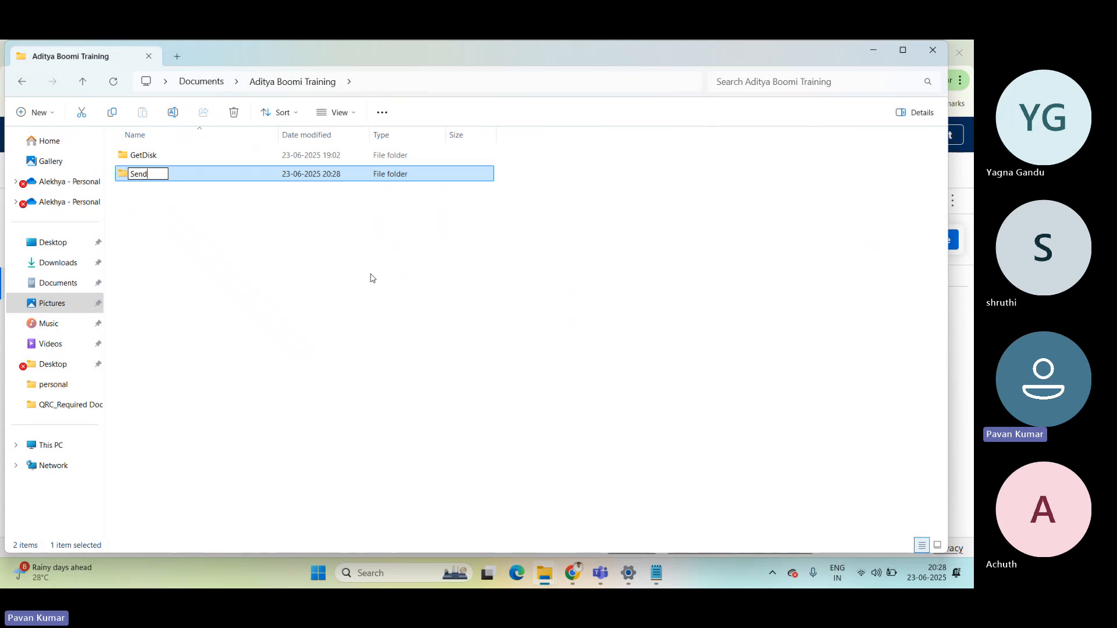
text(Disk)
click(294, 275)
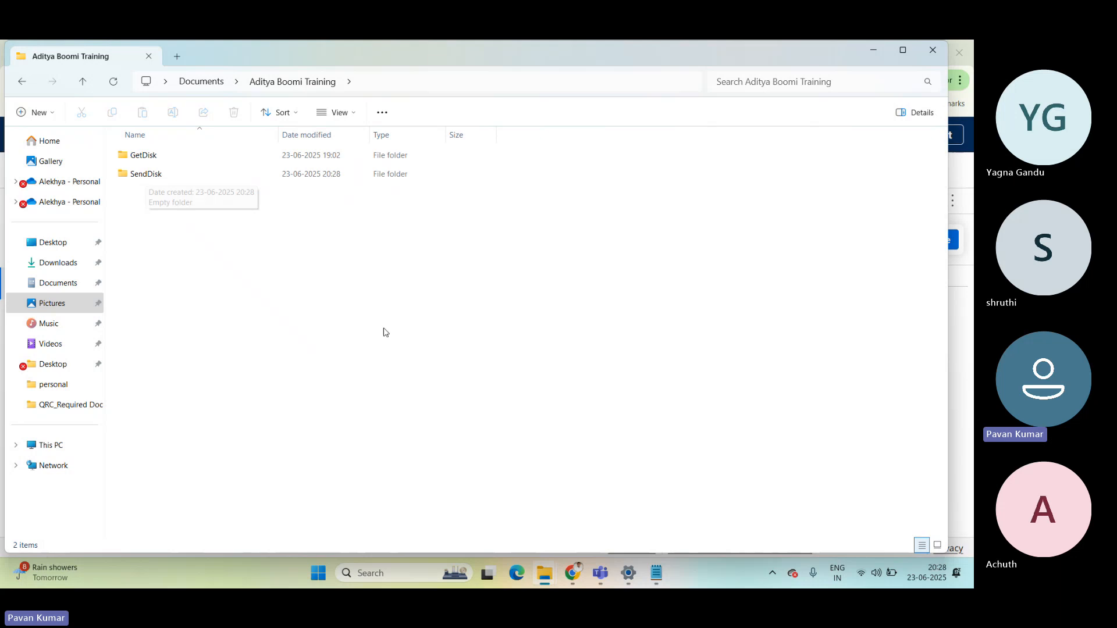
Copy the SendDisk folder's path into the new Disk connection's Directory in Boomi, and save and close the connection.
key(alt+Tab)
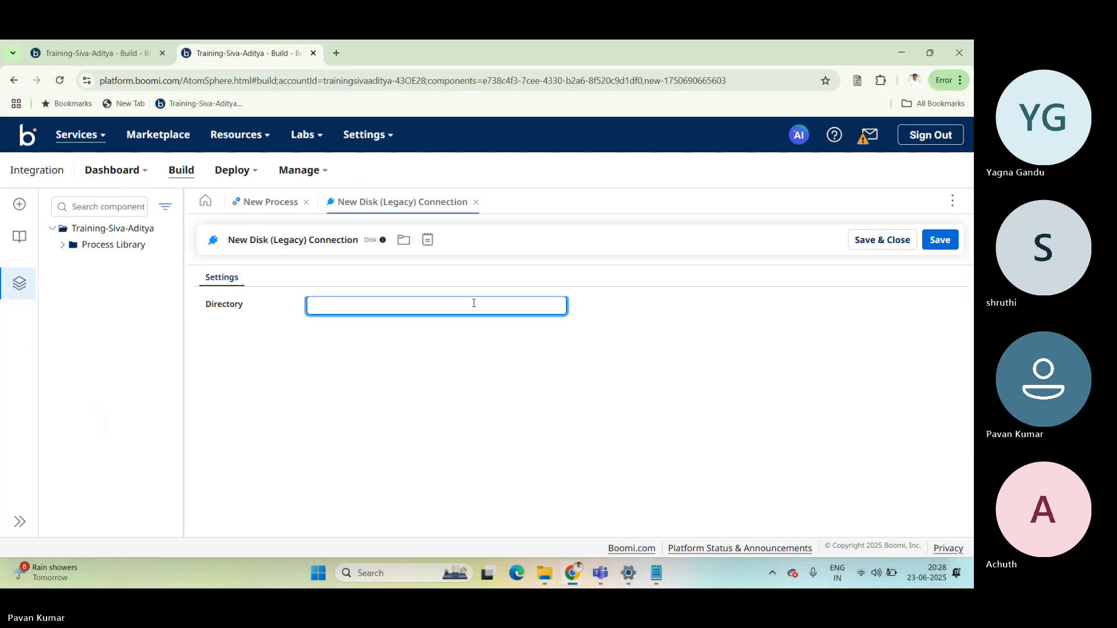
key(alt+Tab)
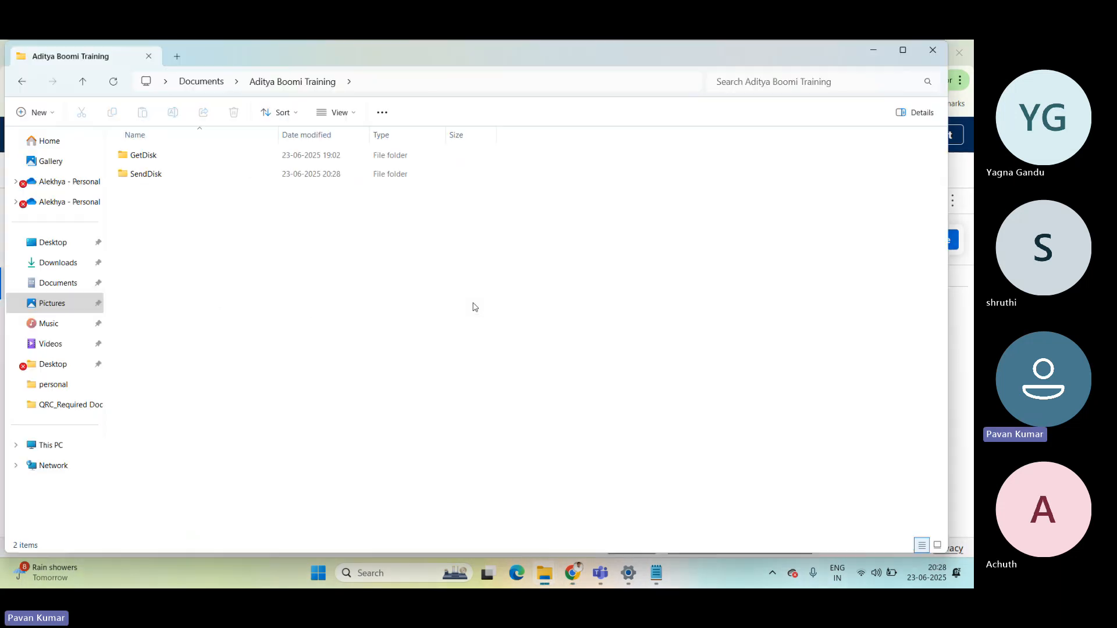
double_click(161, 178)
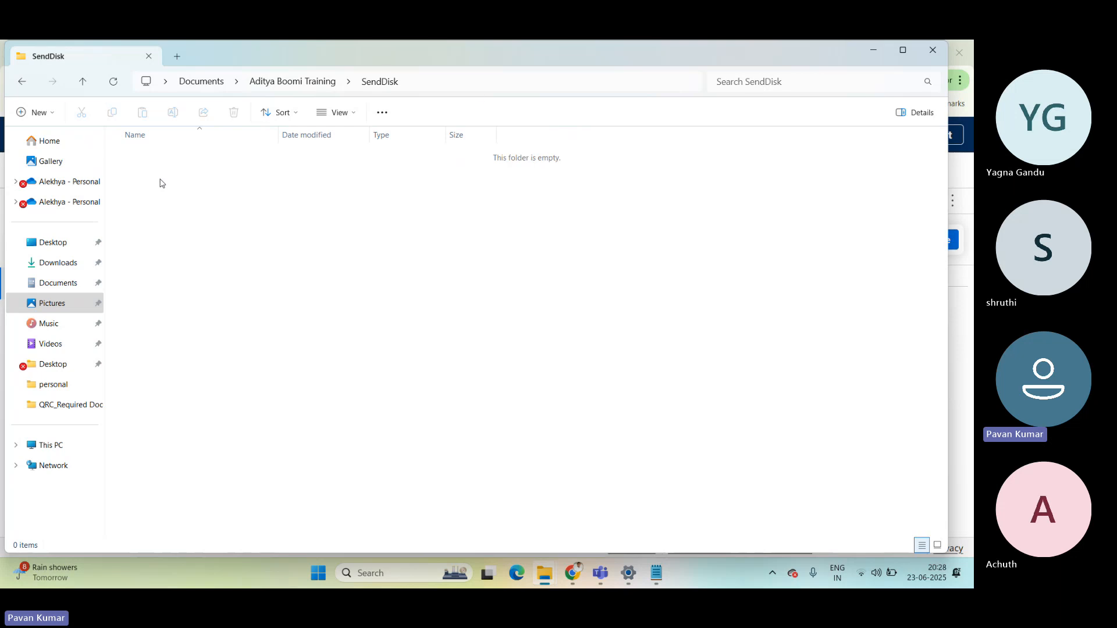
click(497, 87)
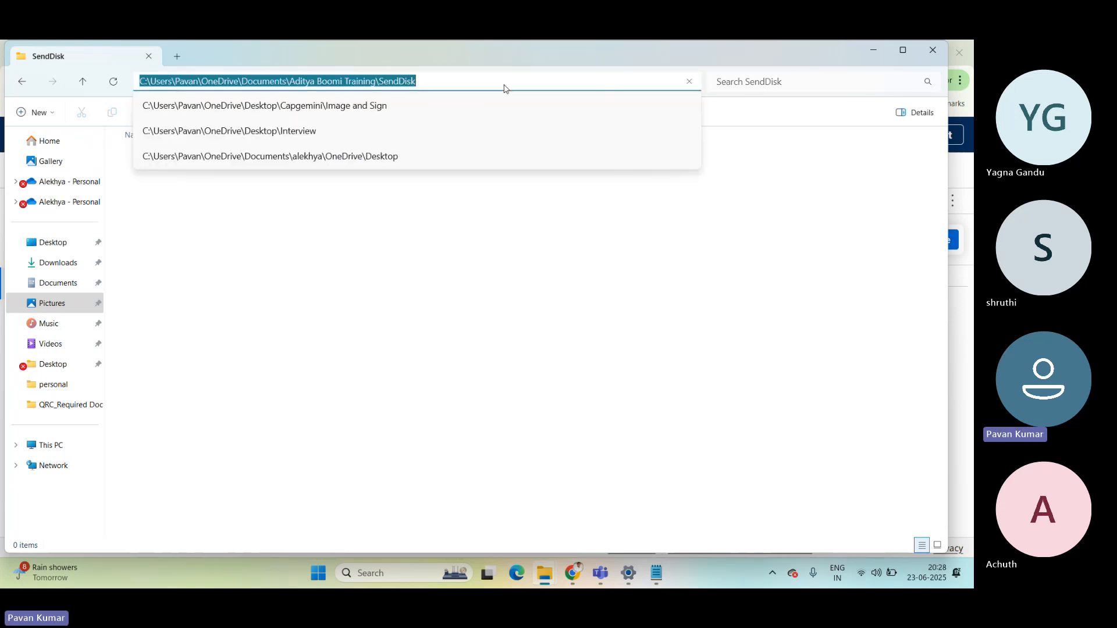
key(ctrl+c)
key(alt+Tab)
key(ctrl+v)
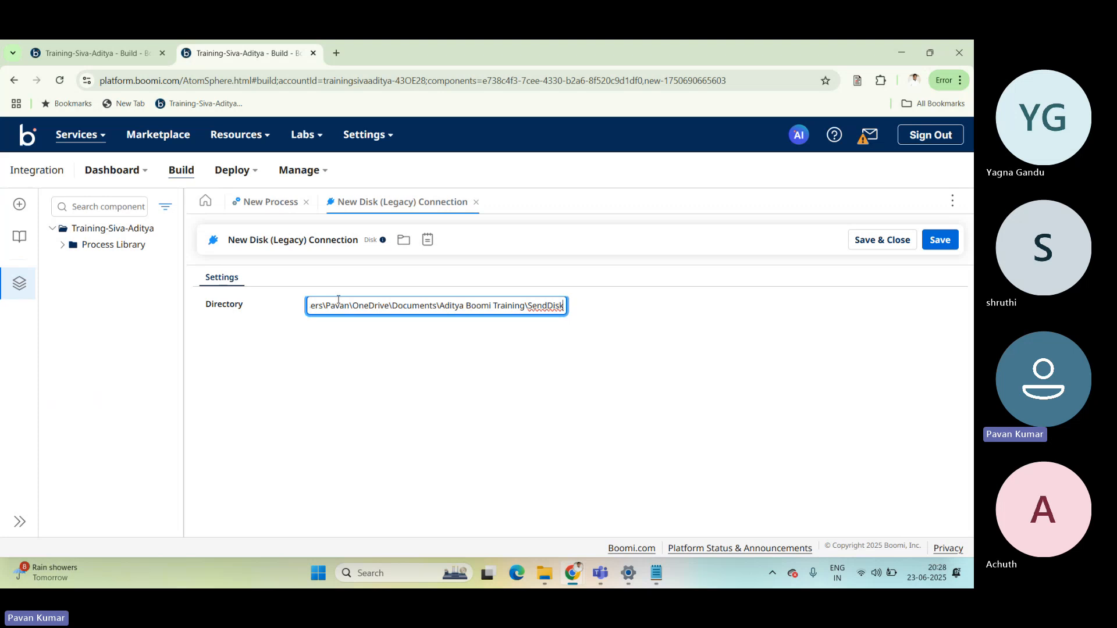
click(878, 247)
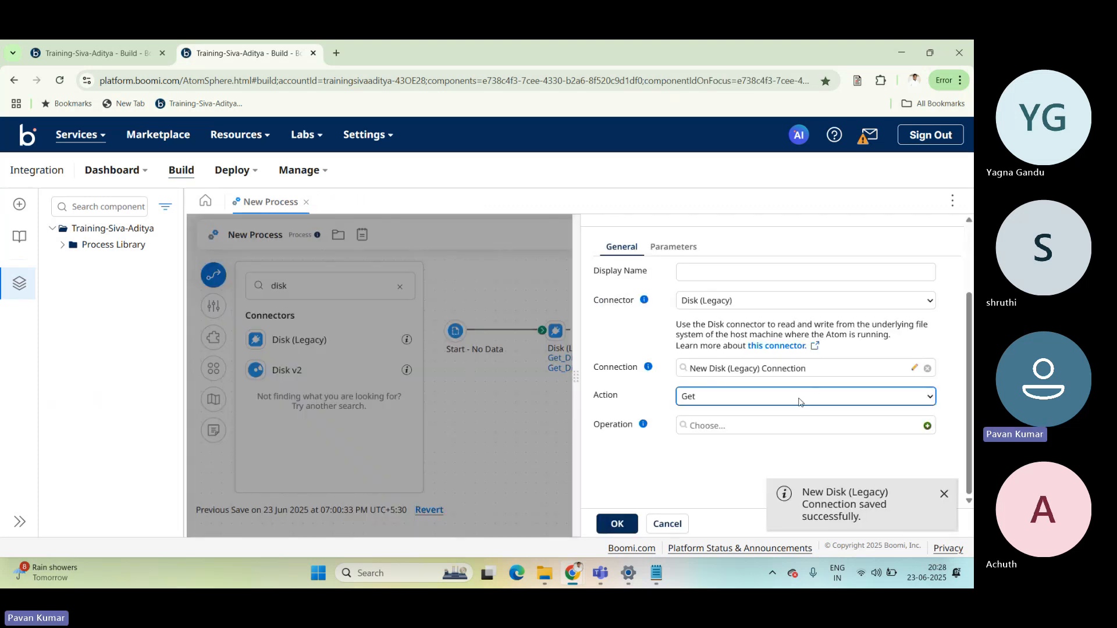
Set the second Disk step's action to Send and start a new operation for it.
click(799, 398)
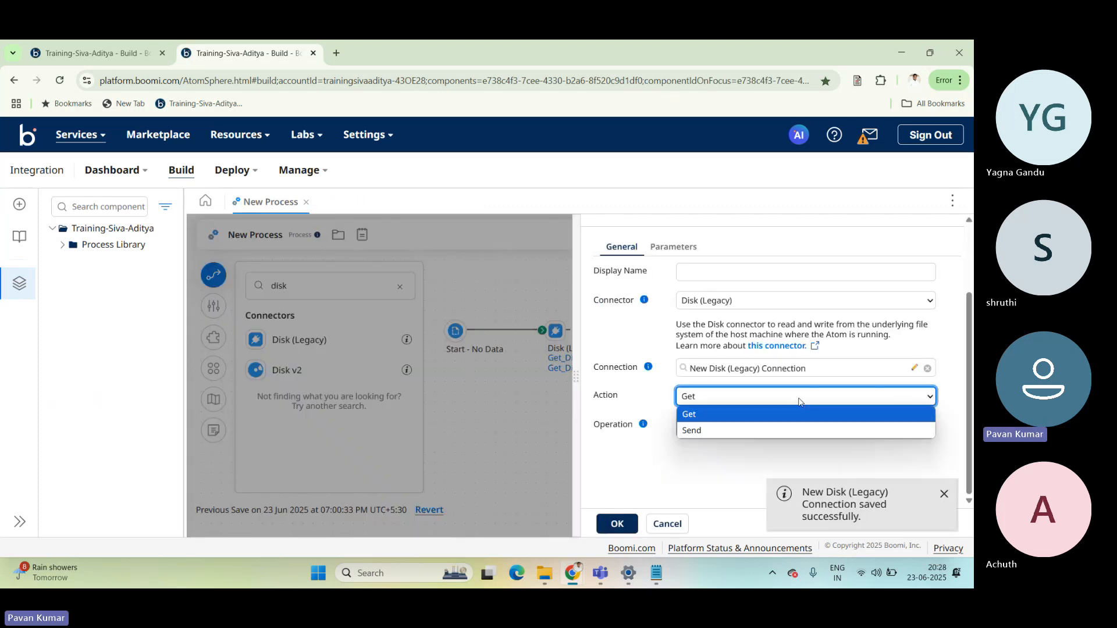
click(695, 434)
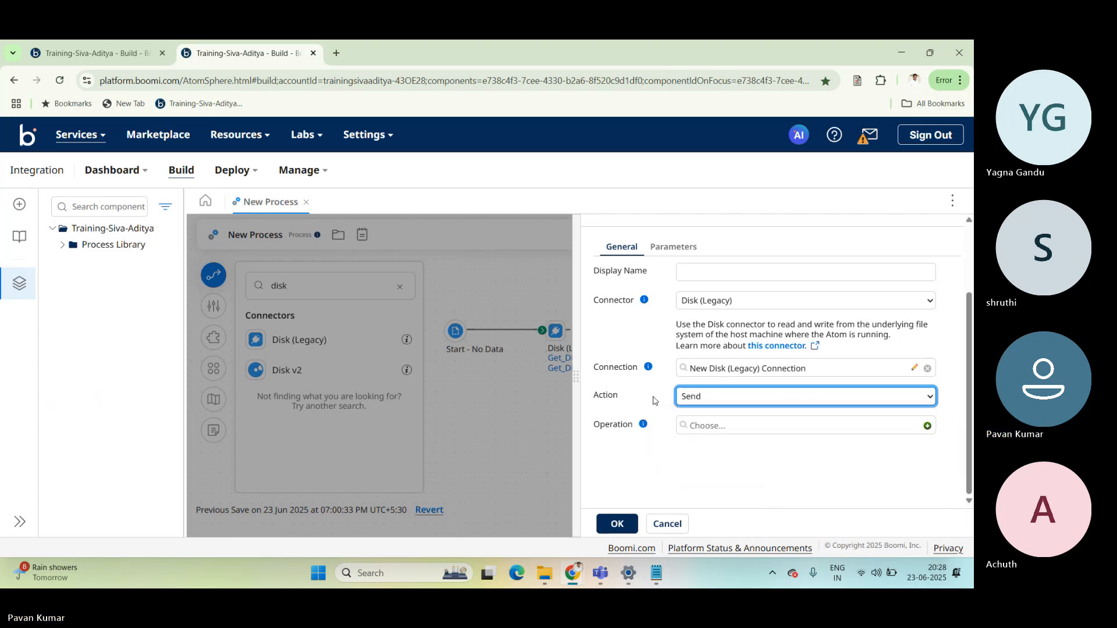
click(707, 392)
click(706, 430)
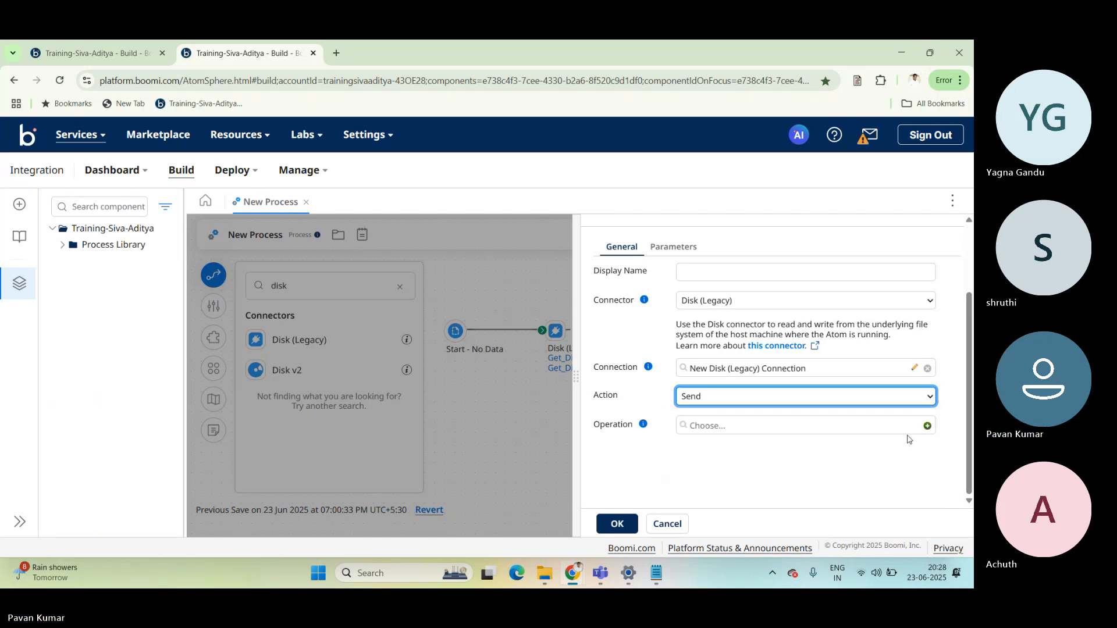
click(926, 428)
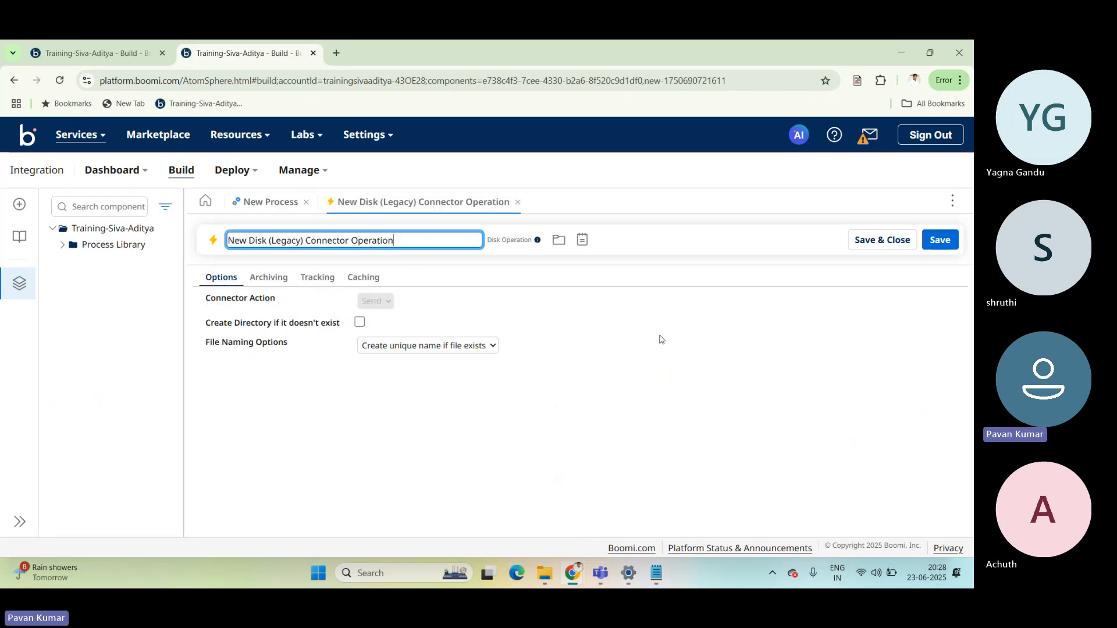
Examine the File Naming Options choices available for the new Send operation.
click(491, 316)
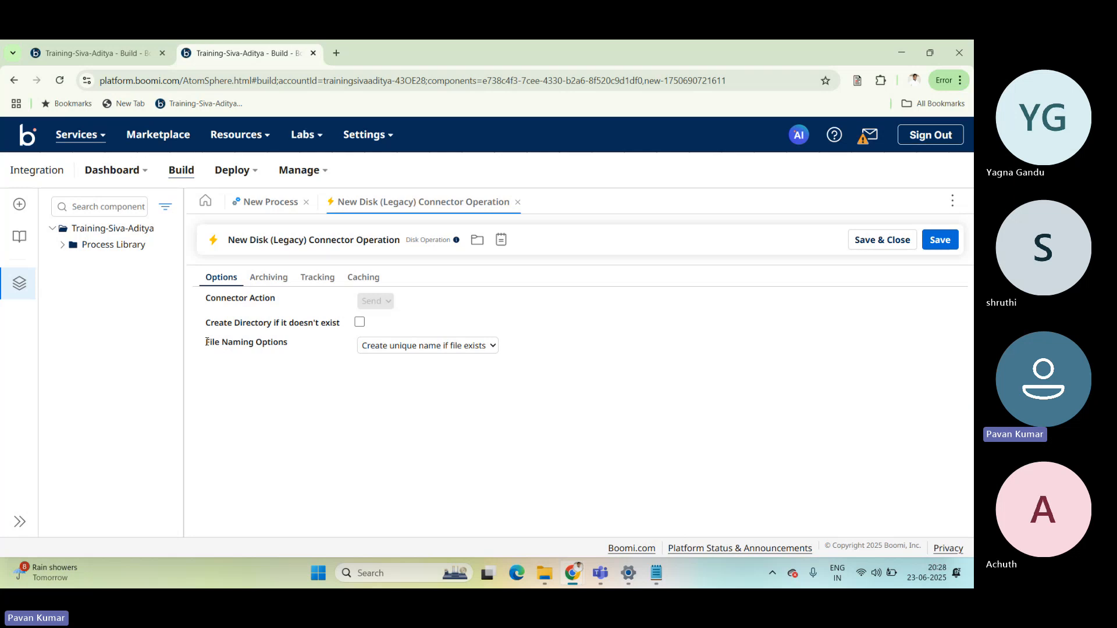
drag(205, 342, 289, 346)
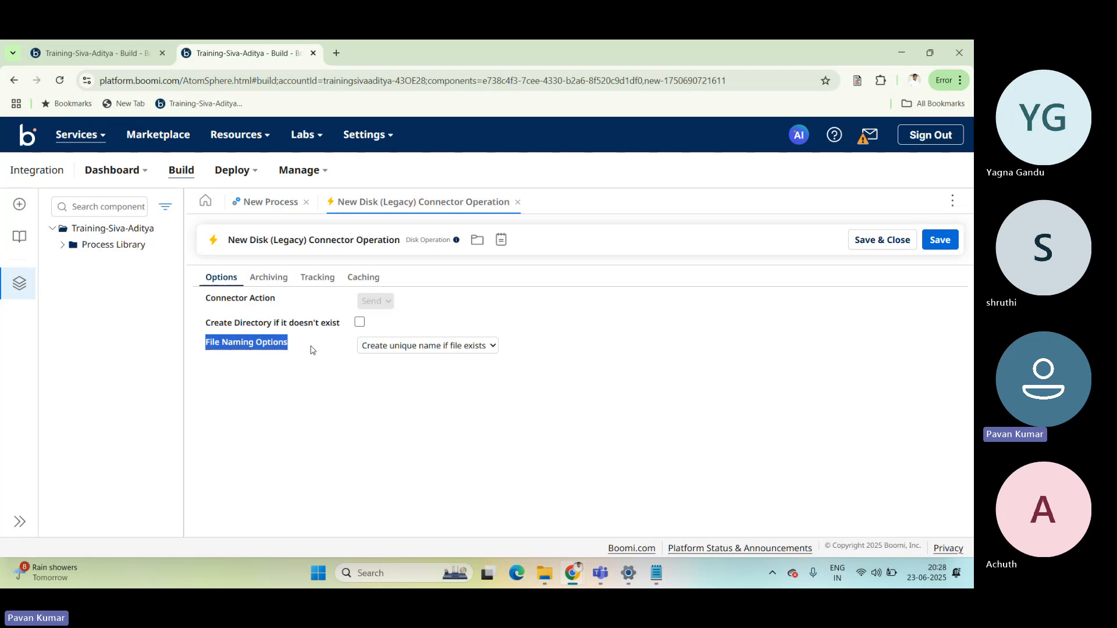
click(398, 352)
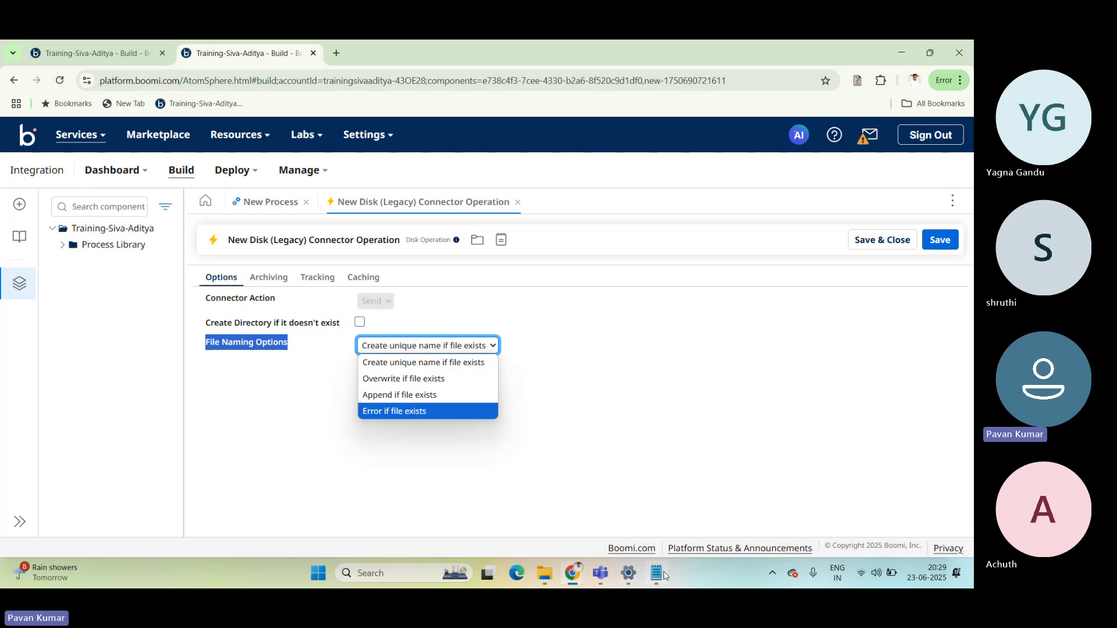
Switch to Aditya.txt in Notepad, add "How Are You" as a second line, and save the file.
mouse_move(658, 575)
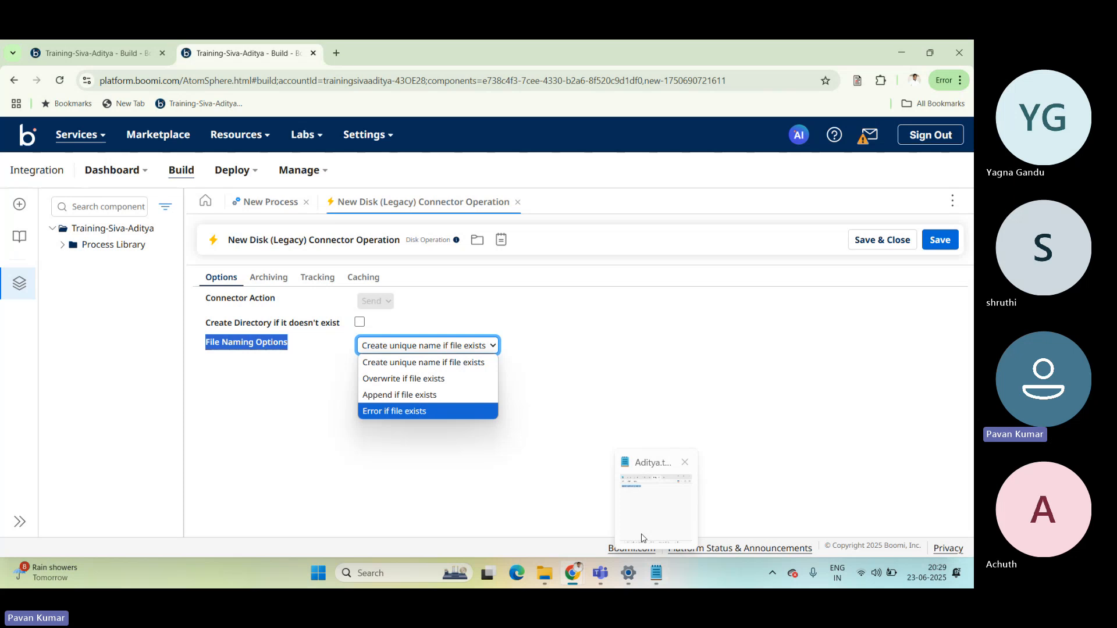
click(643, 538)
key(Return)
text(H)
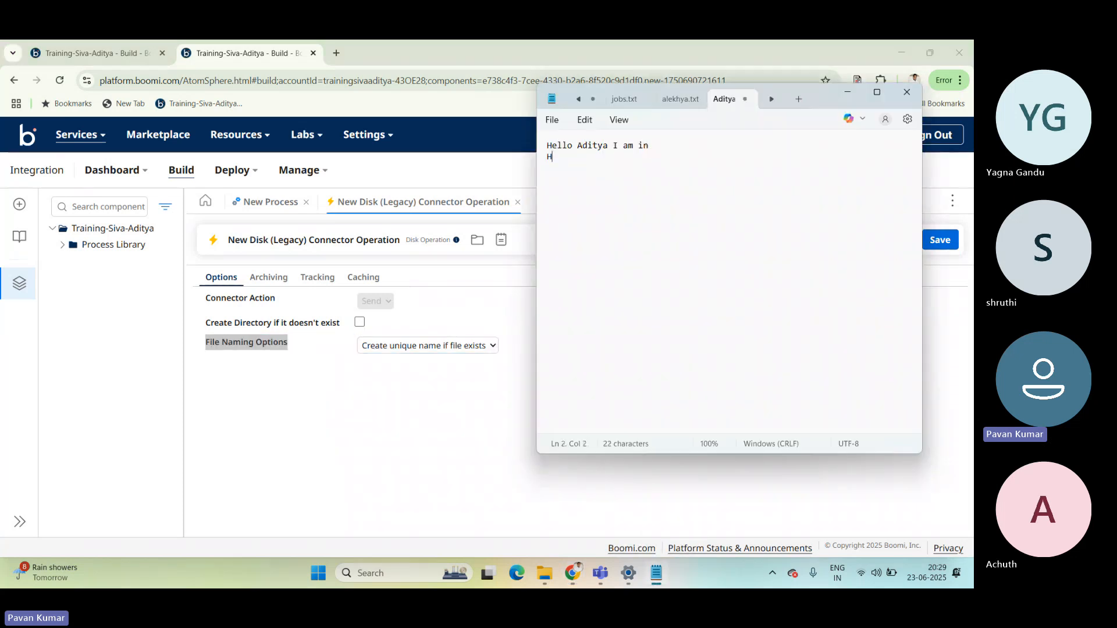
text(ow Are )
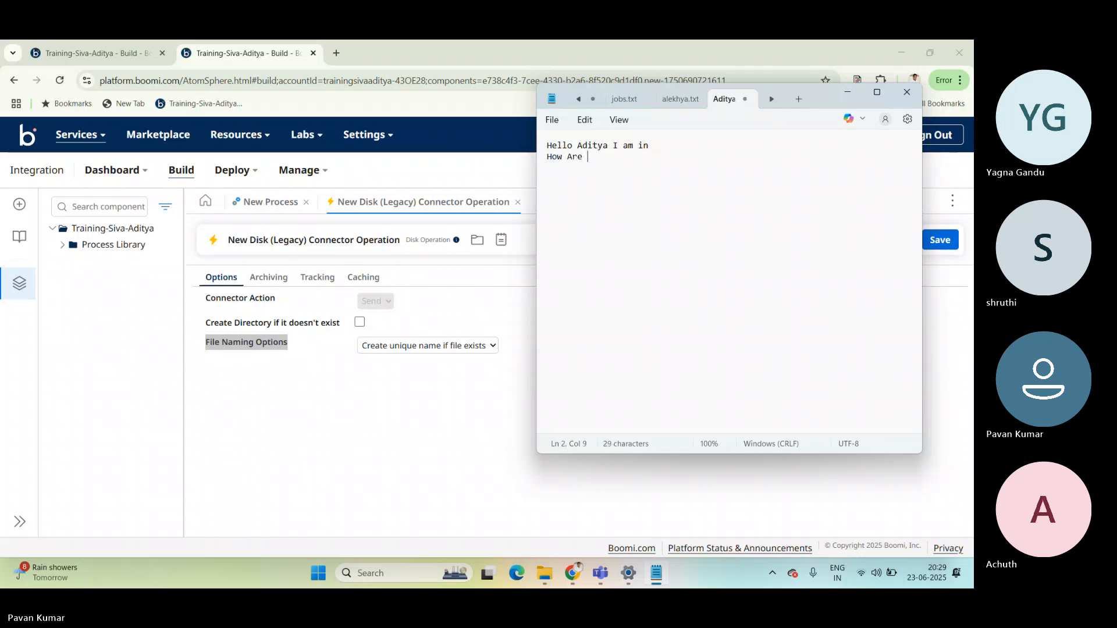
text(You)
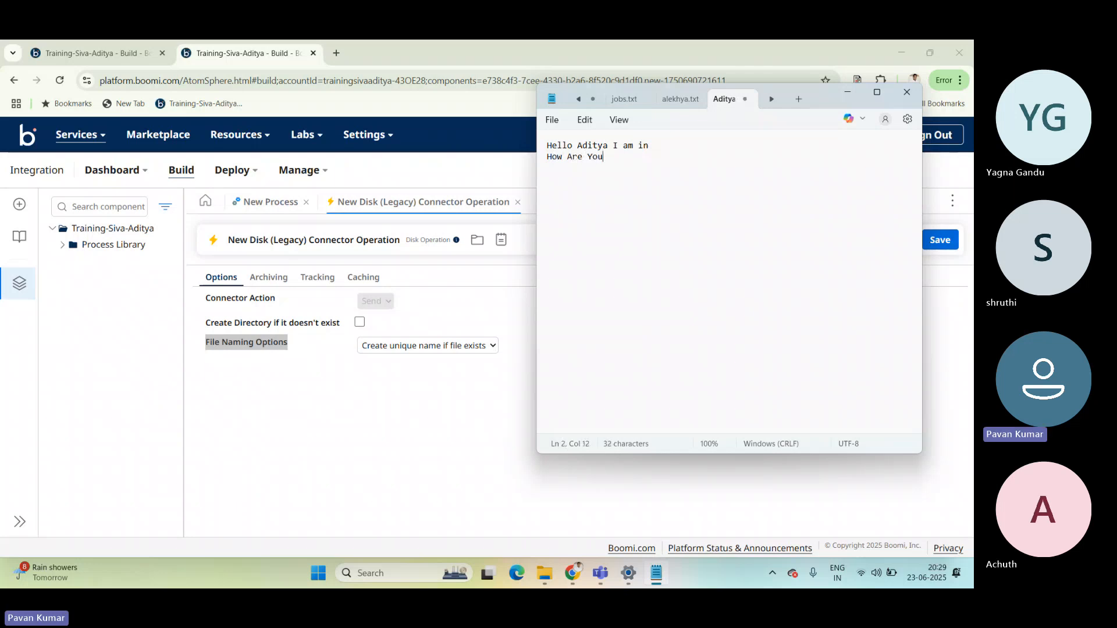
key(ctrl+s)
Highlight the lines of Aditya.txt to compare the original first line with the added second line.
drag(606, 157, 582, 157)
drag(651, 145, 546, 157)
drag(651, 145, 546, 146)
key(ctrl+c)
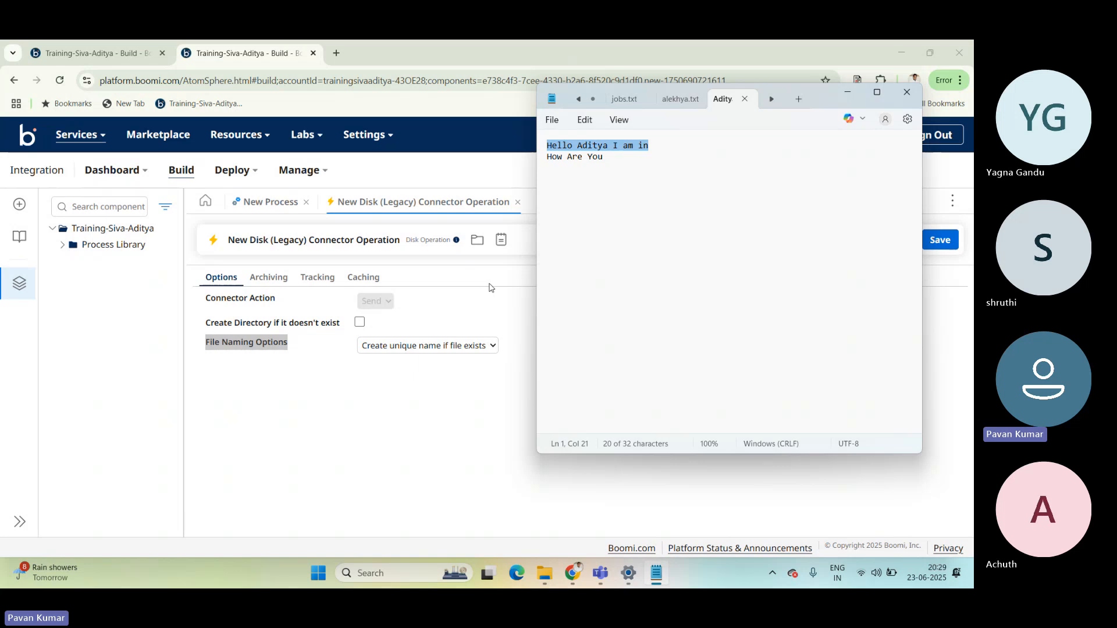
Review the overwrite choice in File Naming Options and try replacing the text of Aditya.txt with "How Are You" as an illustration.
click(489, 288)
click(448, 345)
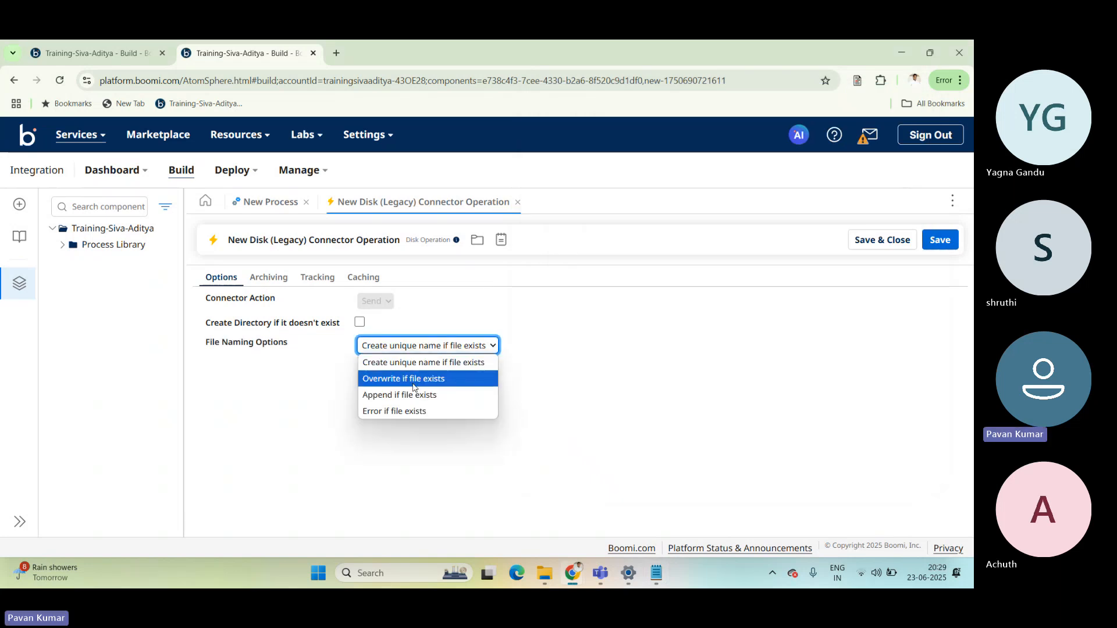
key(alt+Tab)
drag(613, 159, 542, 148)
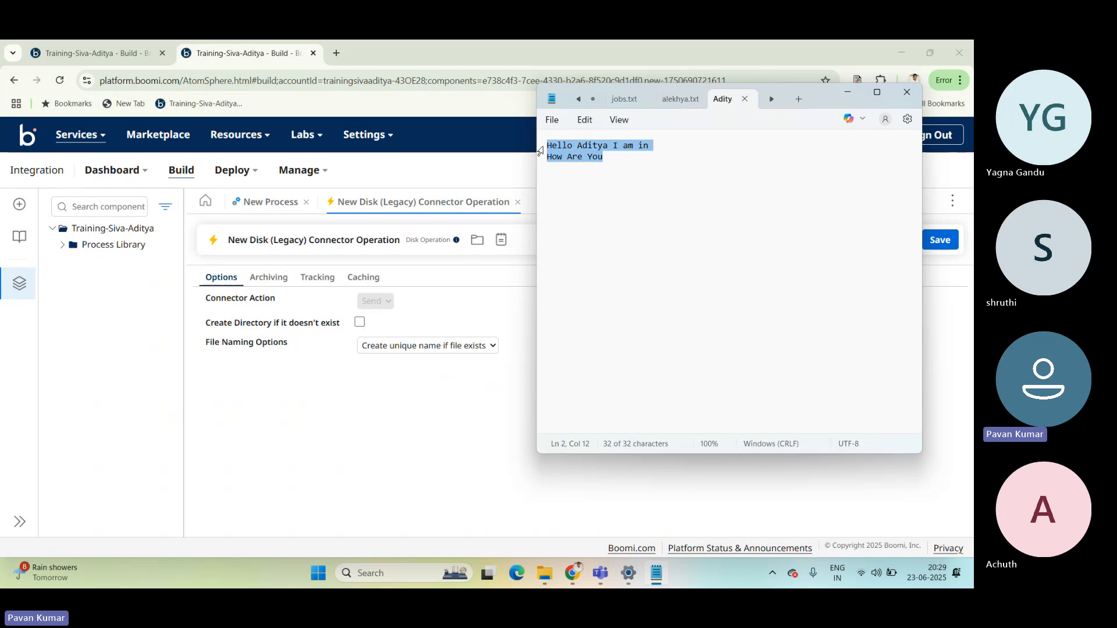
text(How )
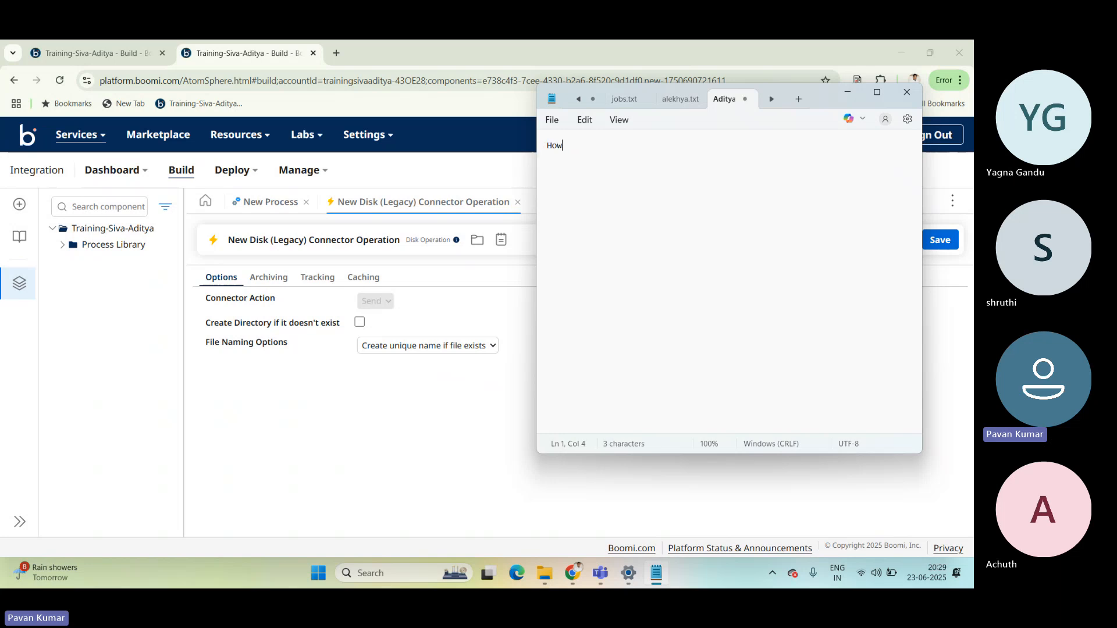
text(Are You)
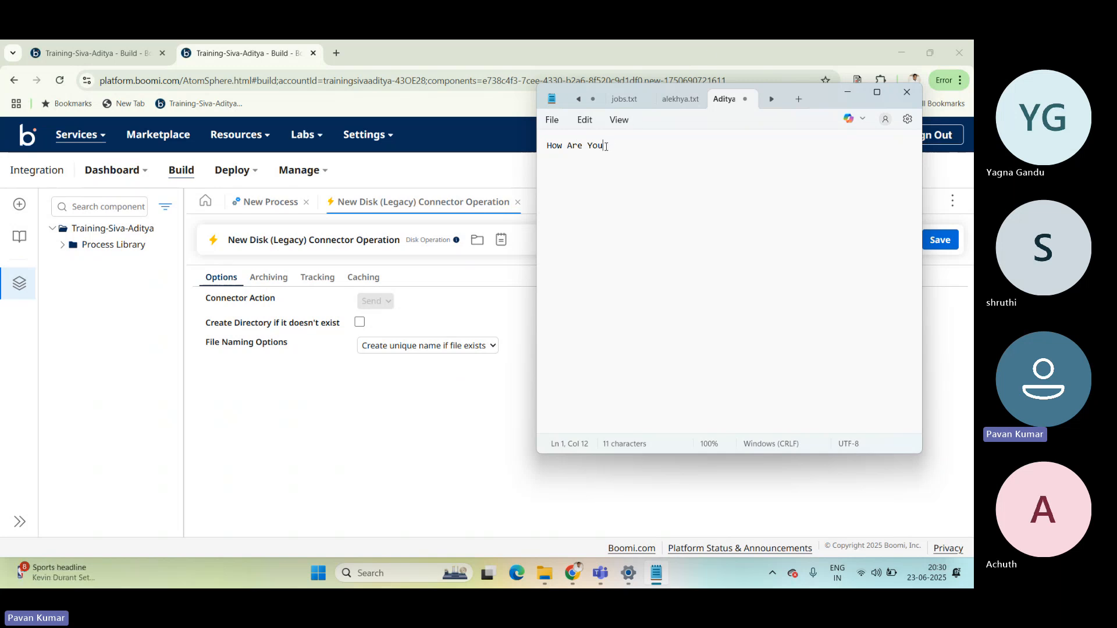
drag(606, 146, 544, 147)
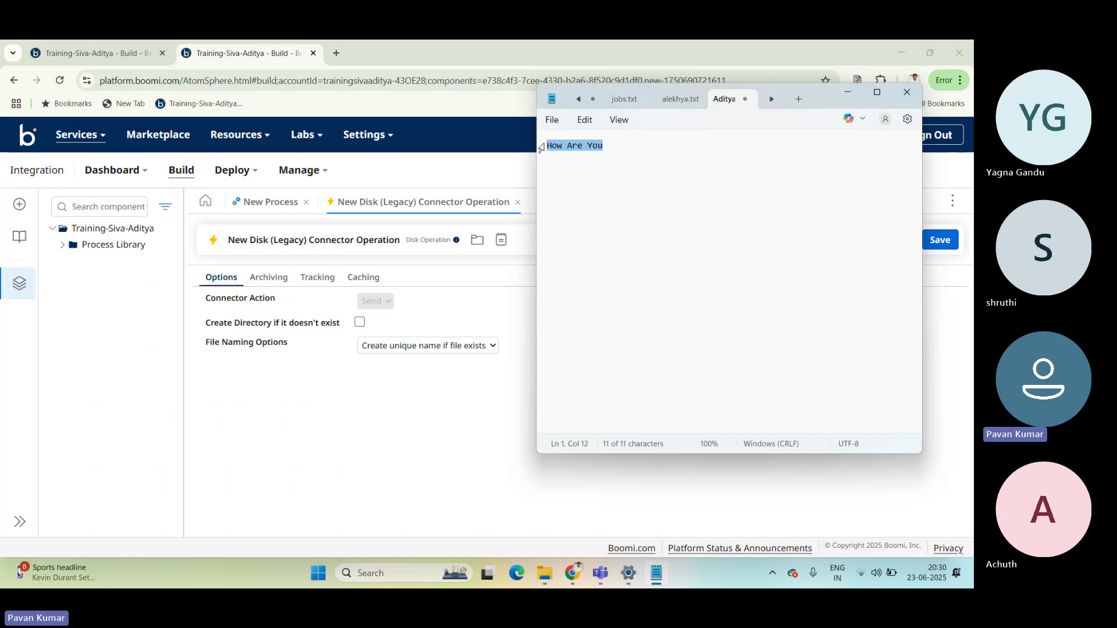
key(ctrl+v)
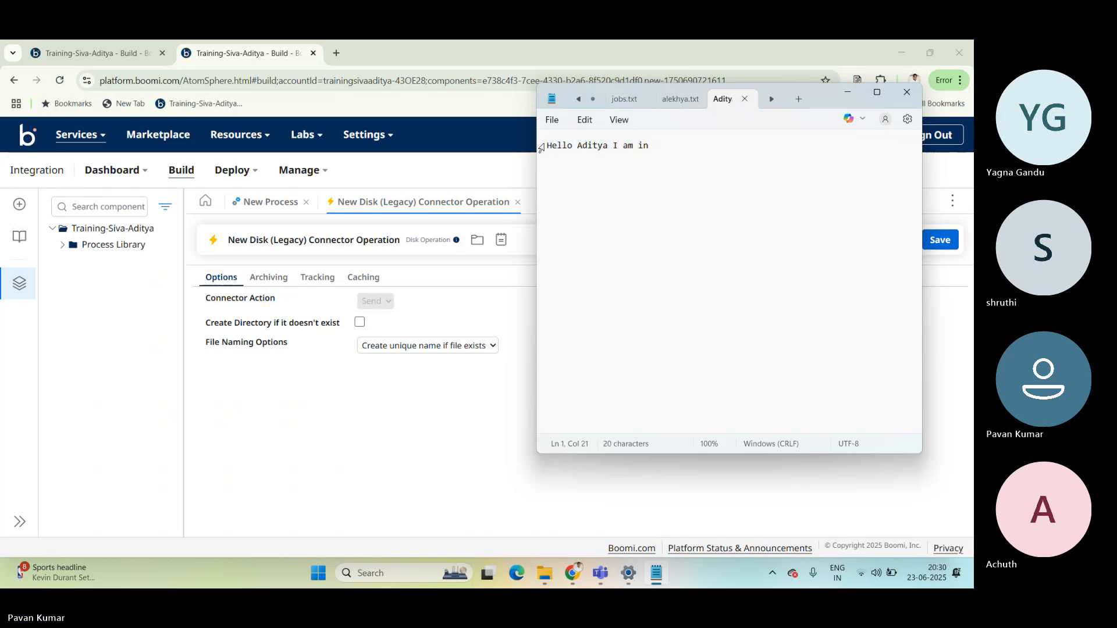
click(908, 93)
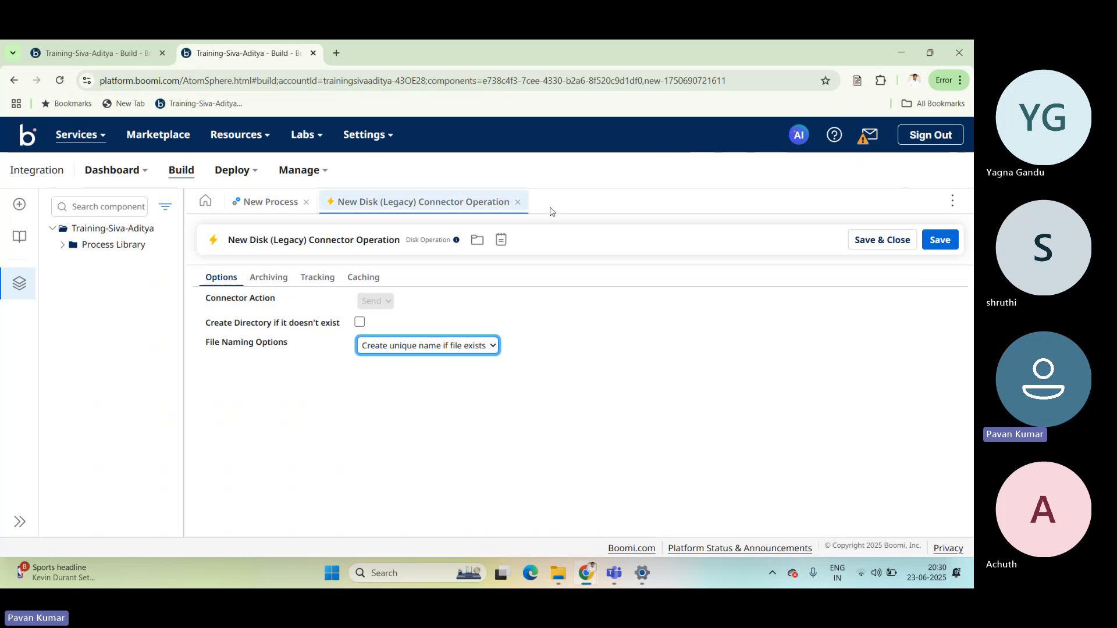
Save and close the Send operation, apply the second Disk step's settings, and connect the first Disk step to it.
click(880, 248)
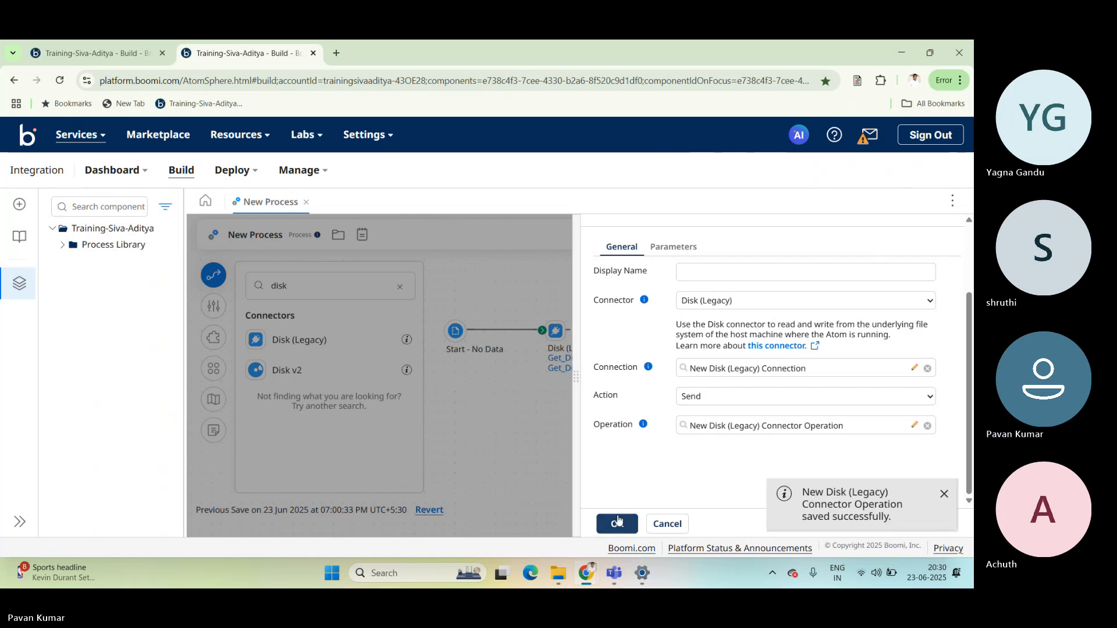
click(616, 520)
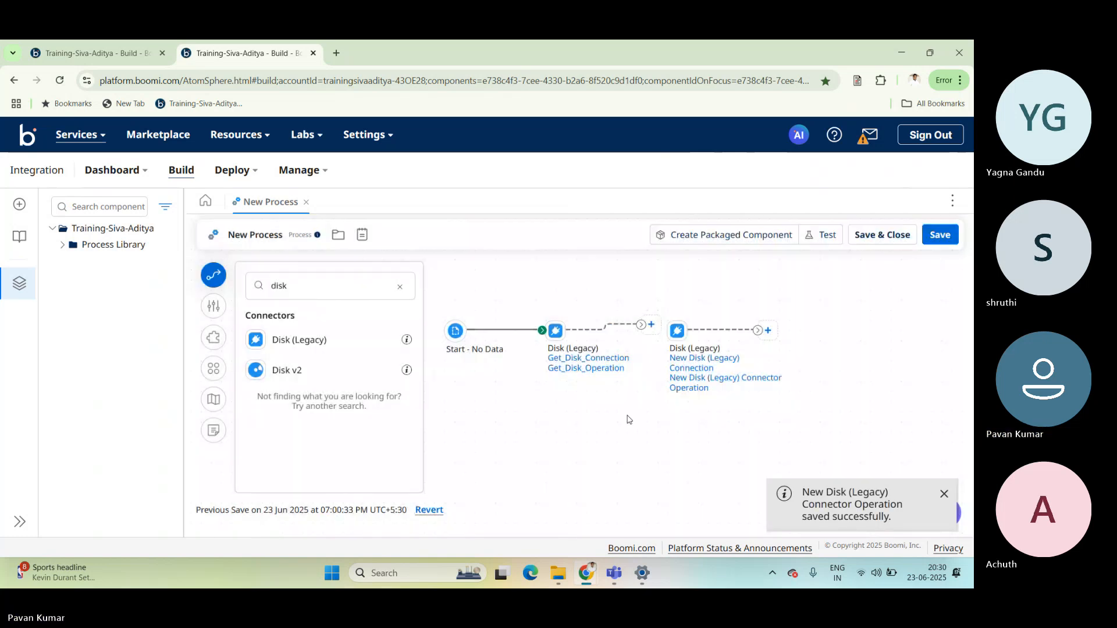
drag(678, 331, 667, 331)
Find the Stop step and place it after the second Disk step, connected as the end of the process.
click(326, 293)
double_click(326, 294)
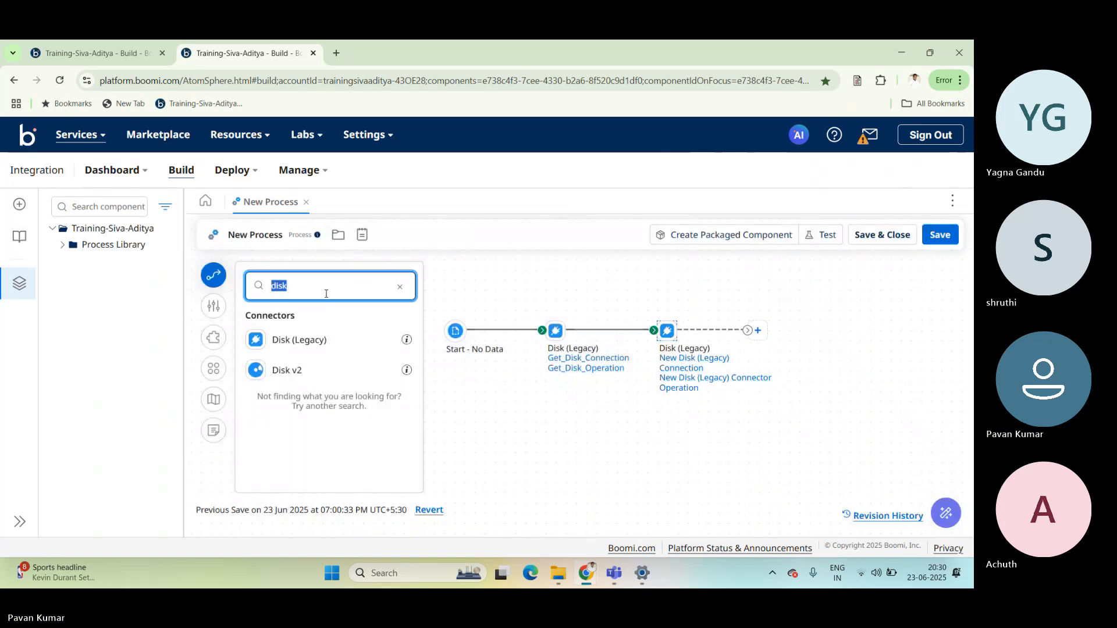
text(stop)
drag(290, 334, 803, 340)
drag(804, 341, 799, 338)
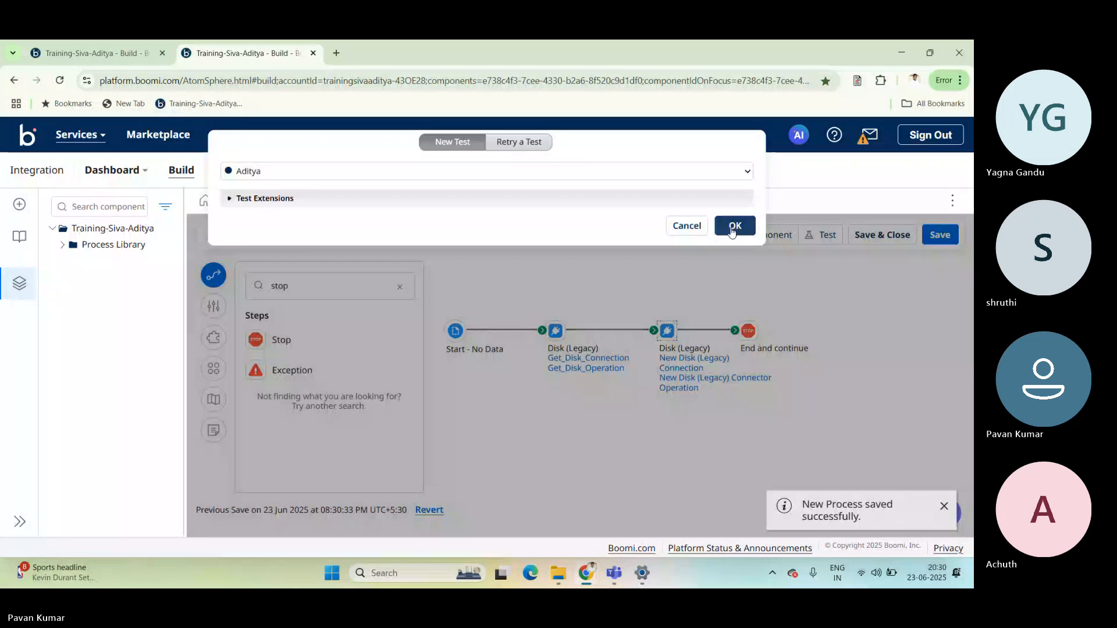
Run a test of the process on the Aditya runtime and examine the source data of the second Disk step.
click(734, 226)
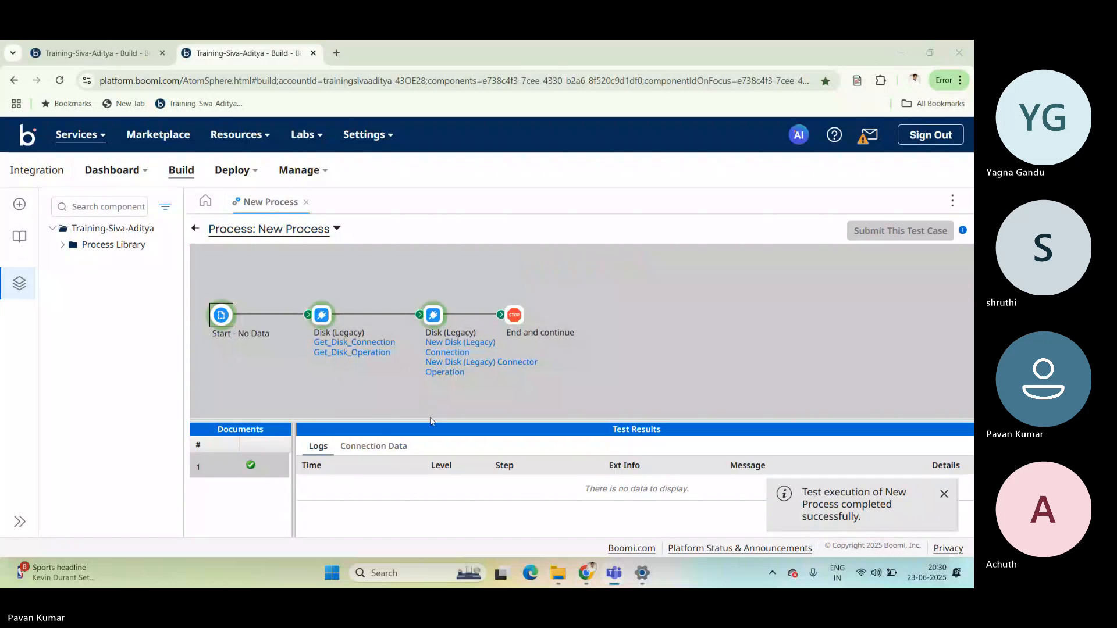
click(320, 321)
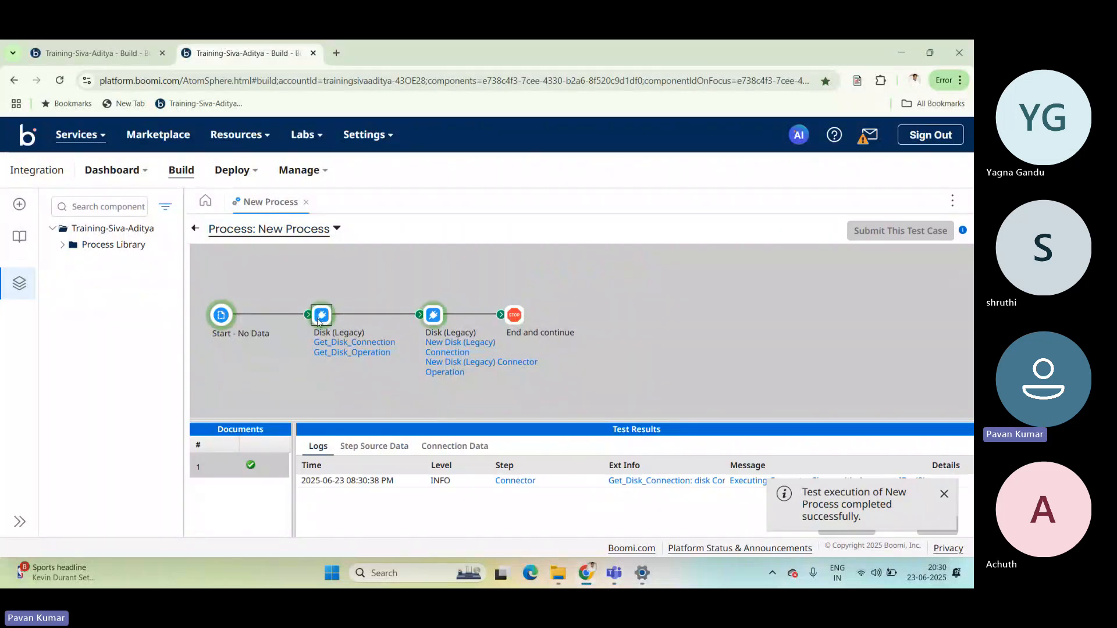
click(433, 315)
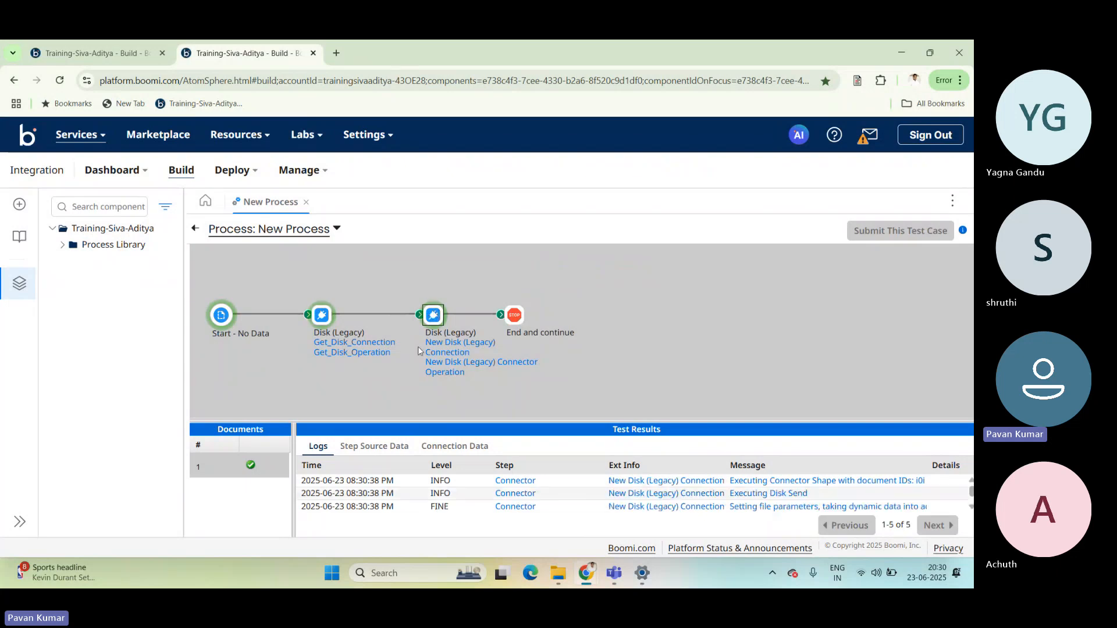
click(383, 446)
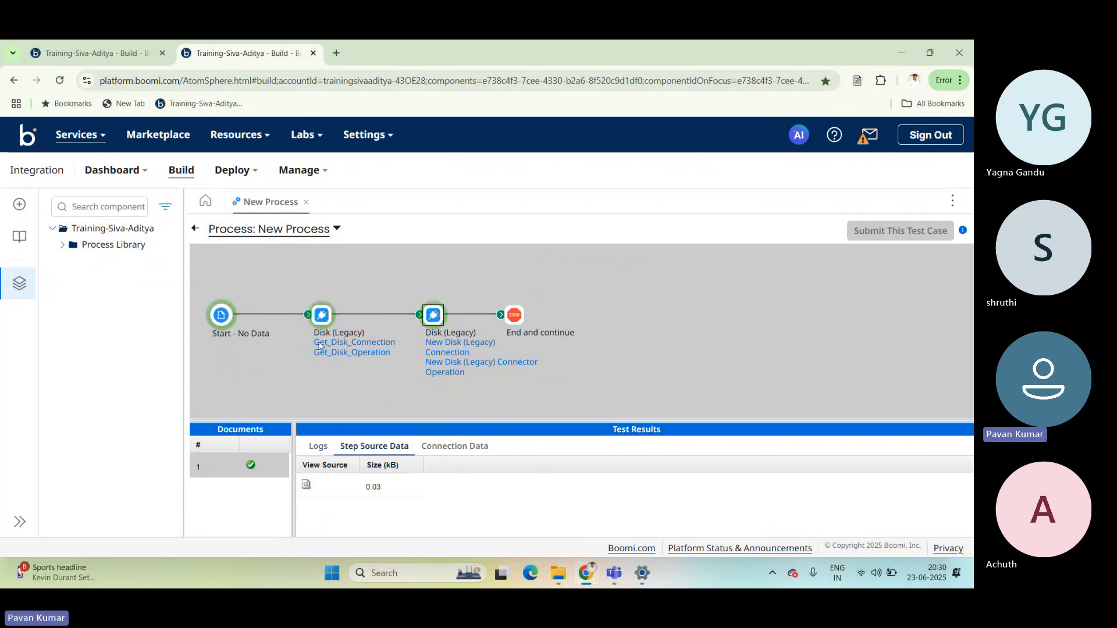
click(306, 486)
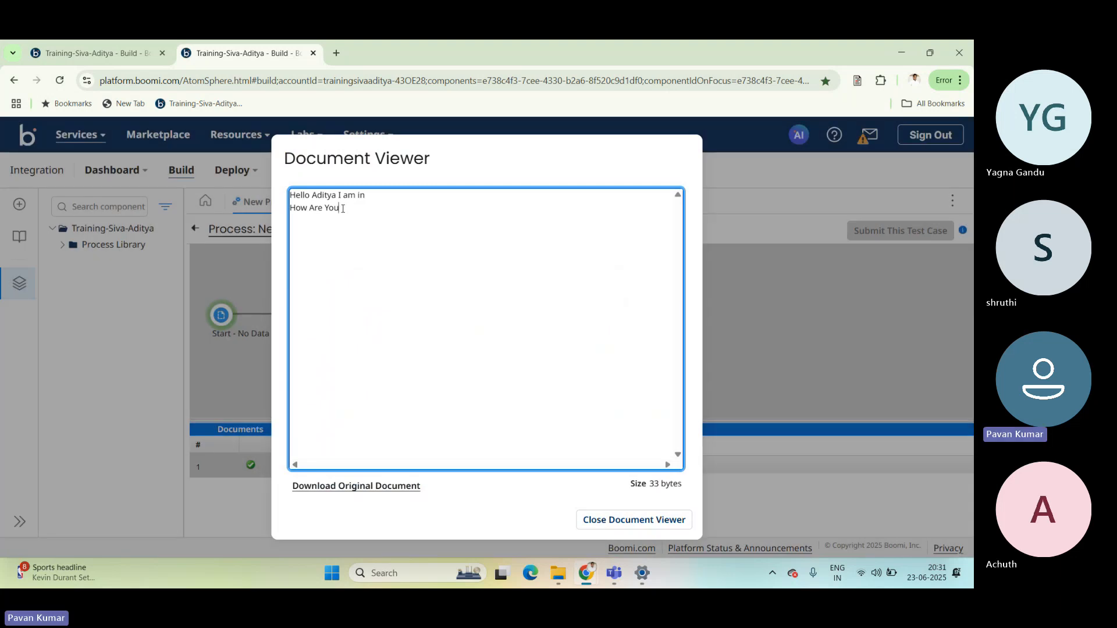
drag(343, 209, 284, 195)
click(346, 209)
click(434, 230)
click(627, 521)
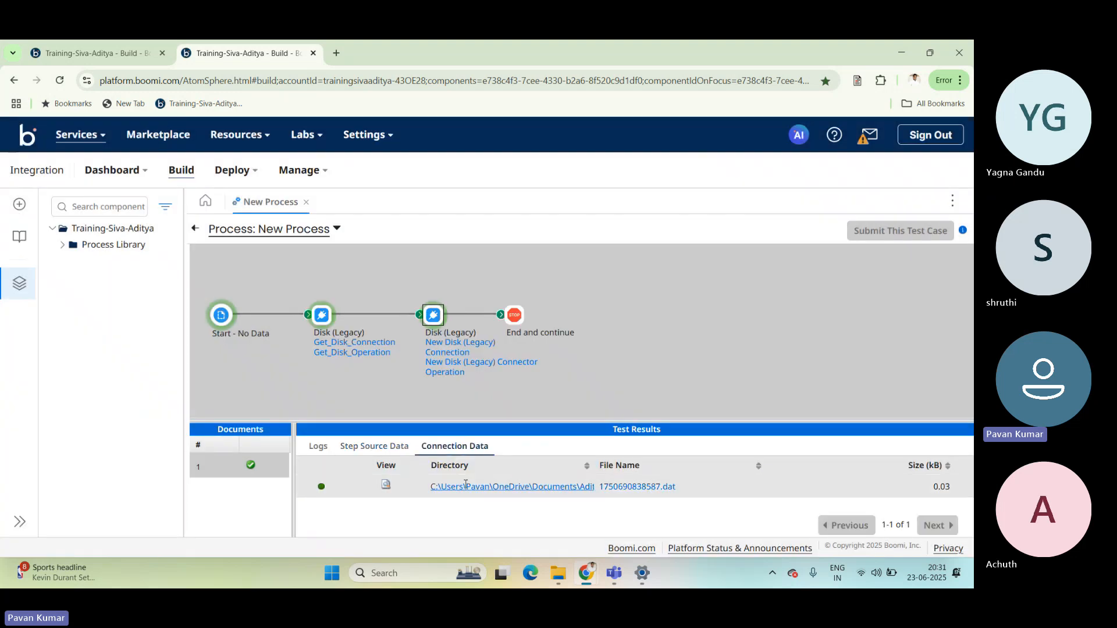
View the document listed in the second Disk step's connection data to check the content that was sent.
click(387, 486)
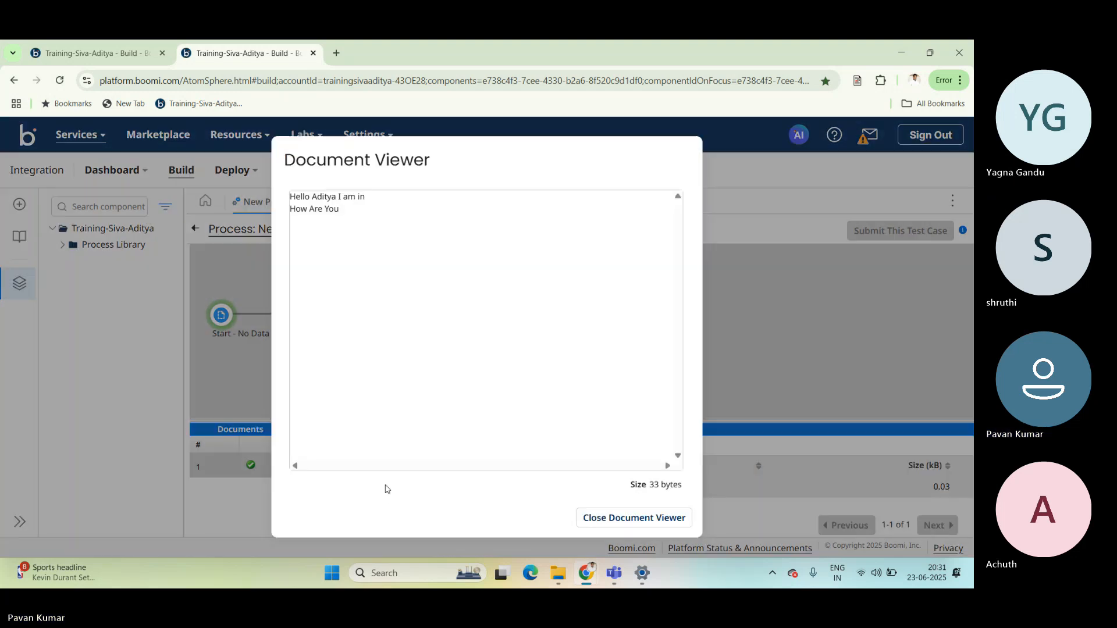
drag(362, 223, 278, 195)
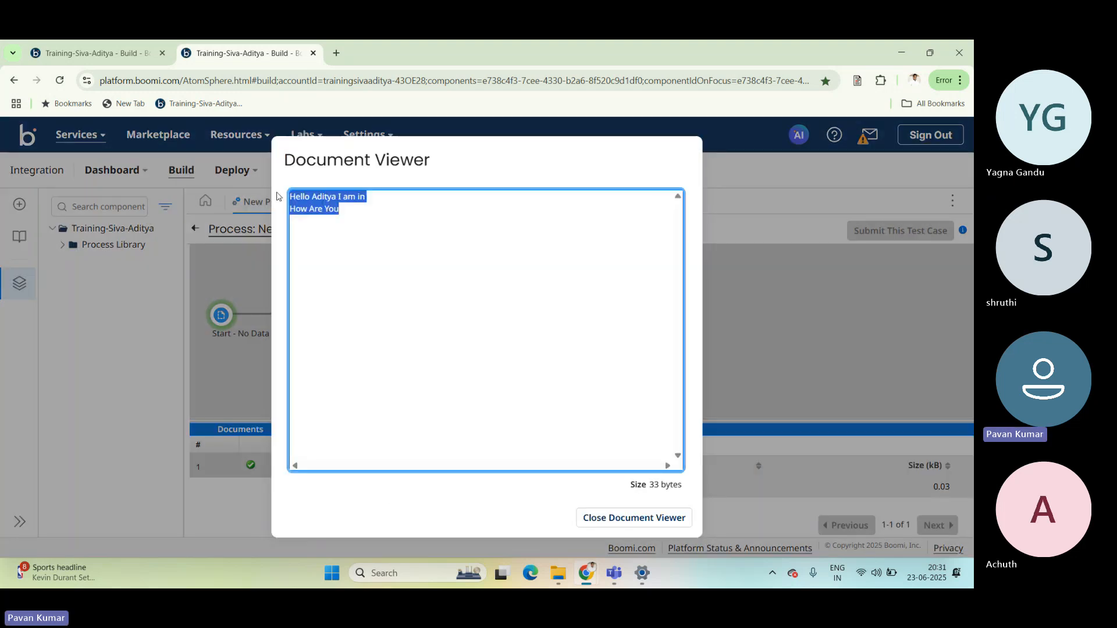
click(362, 215)
click(570, 498)
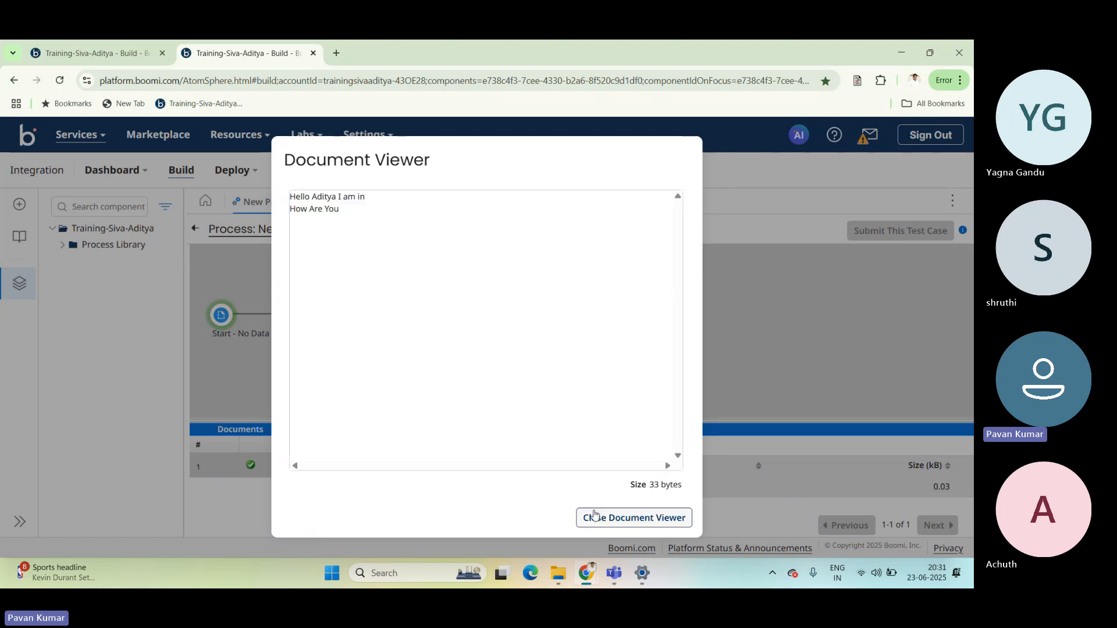
click(595, 515)
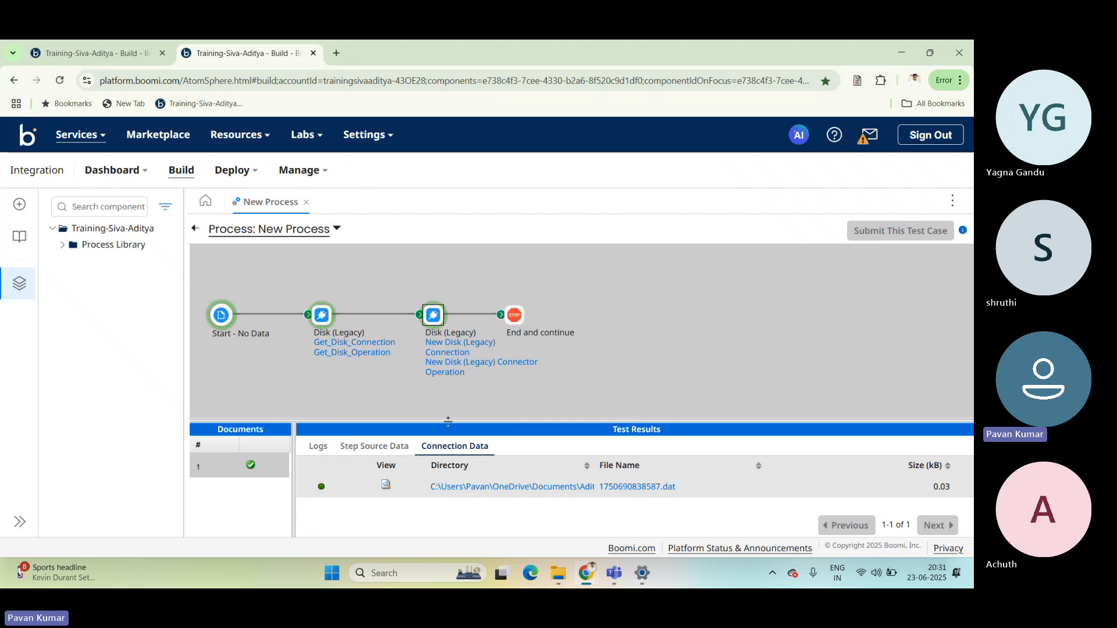
Enlarge the test results area and inspect the full name and extension of the file sent by the second Disk step.
drag(449, 422, 443, 386)
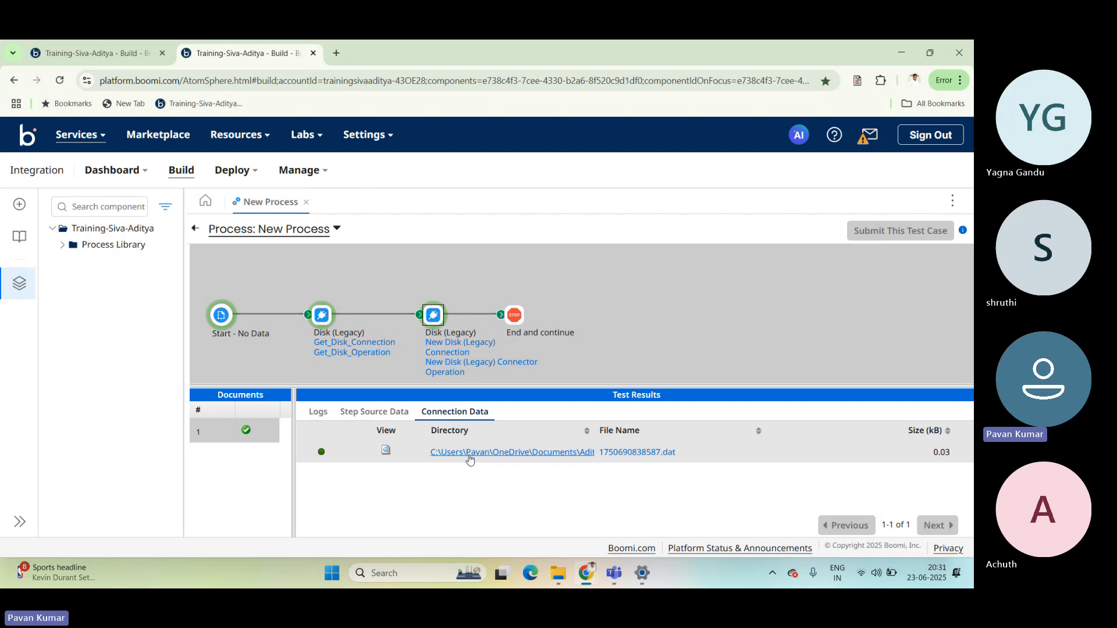
click(640, 454)
click(344, 221)
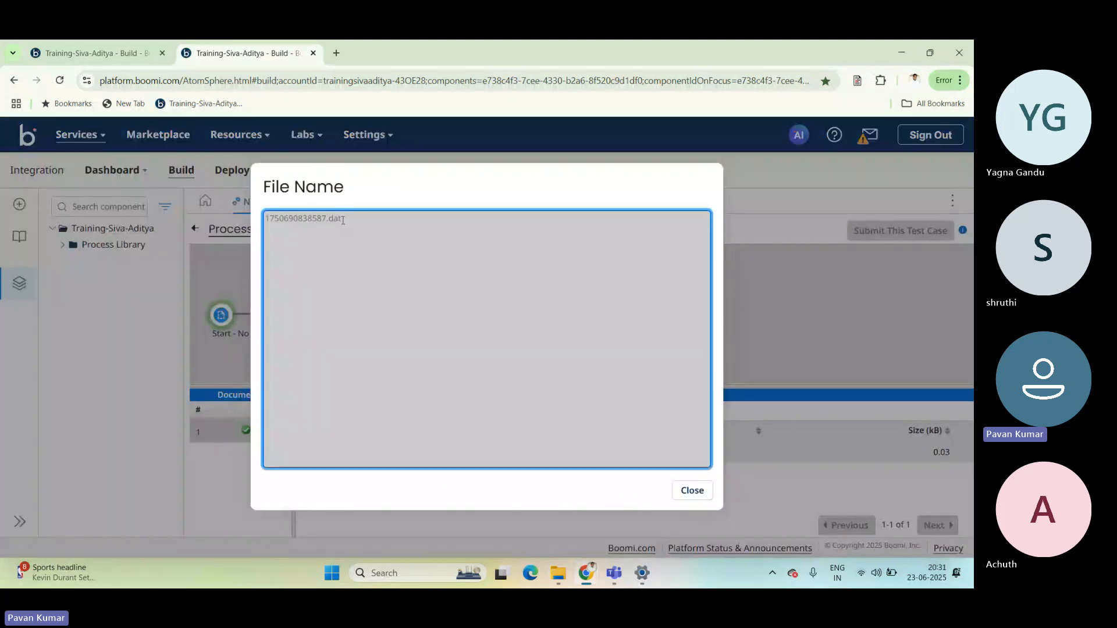
double_click(340, 220)
drag(341, 219, 327, 218)
drag(349, 218, 326, 218)
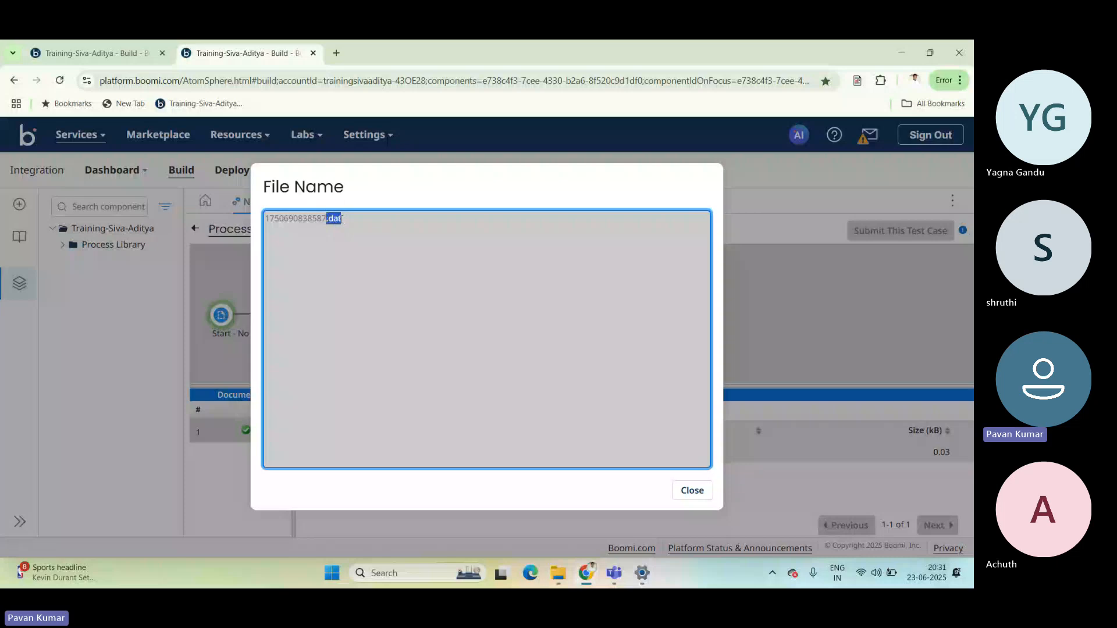
click(687, 491)
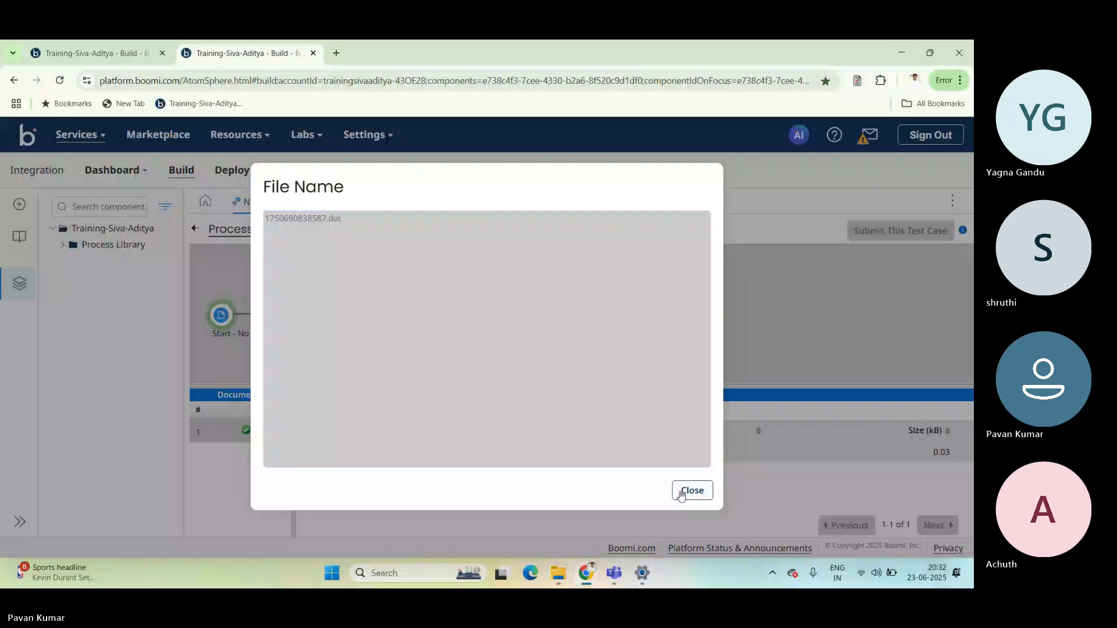
click(682, 494)
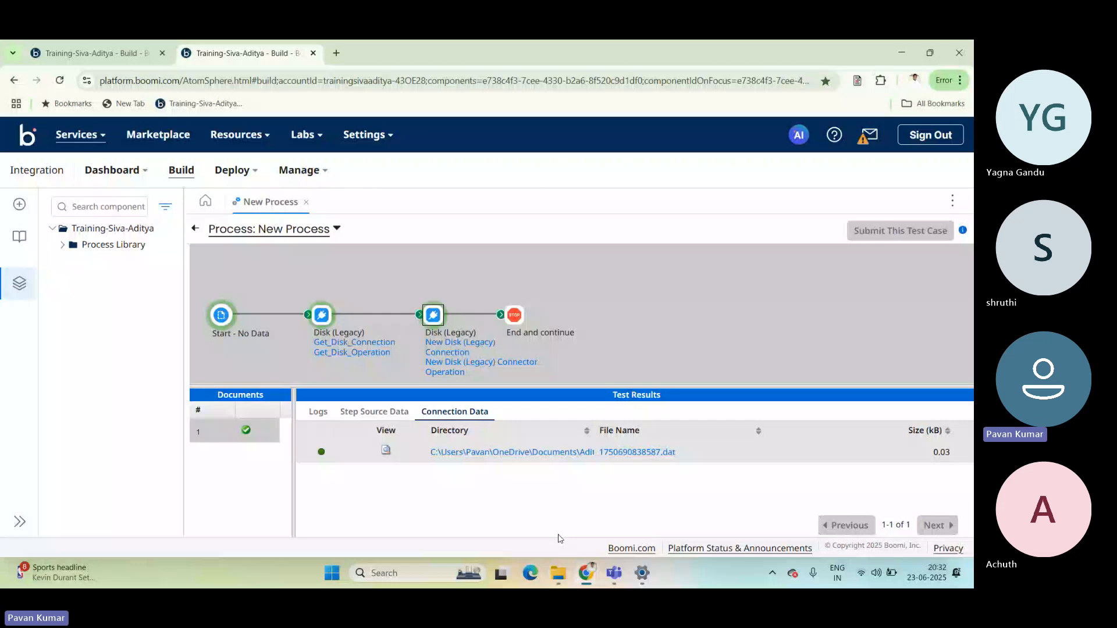
Open Aditya.txt from the GetDisk folder in File Explorer, add "I am Fine" as a third line, and save the file.
click(558, 573)
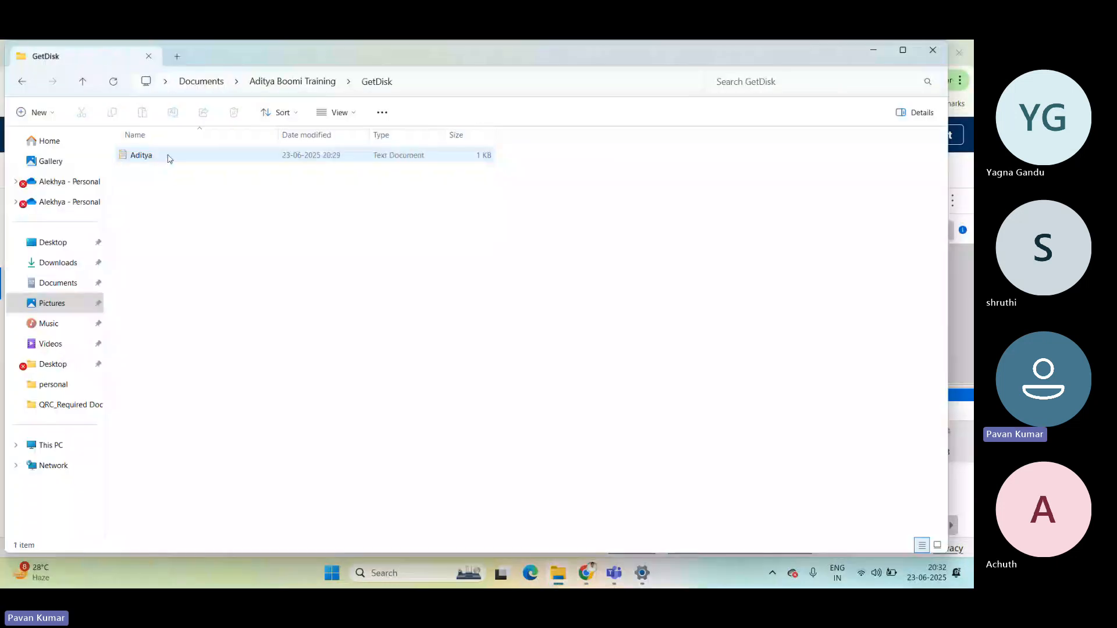
double_click(167, 155)
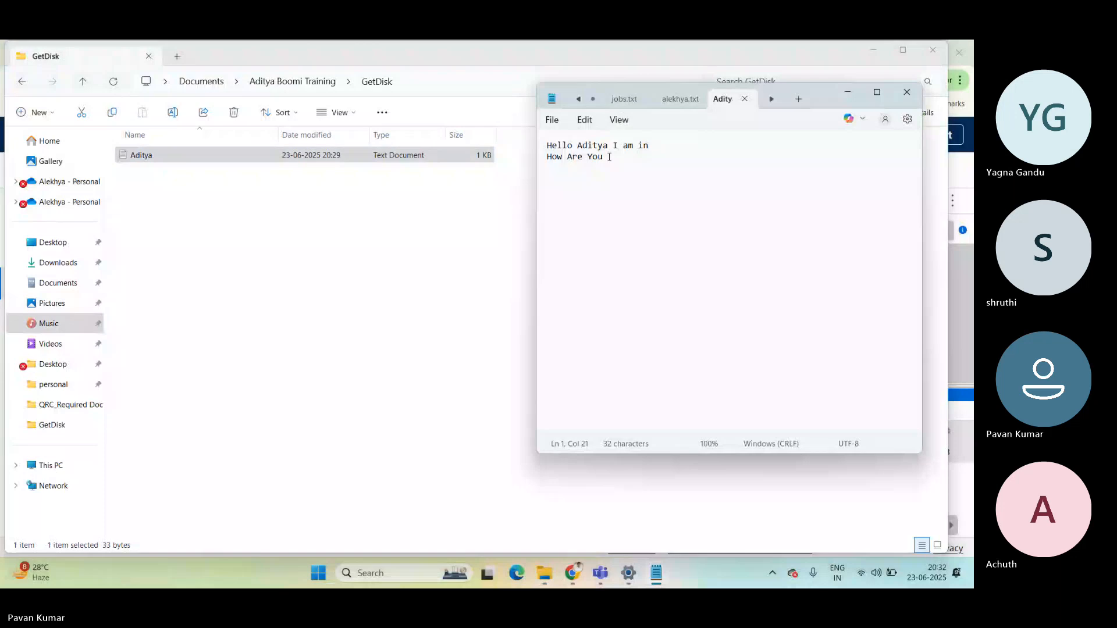
click(609, 157)
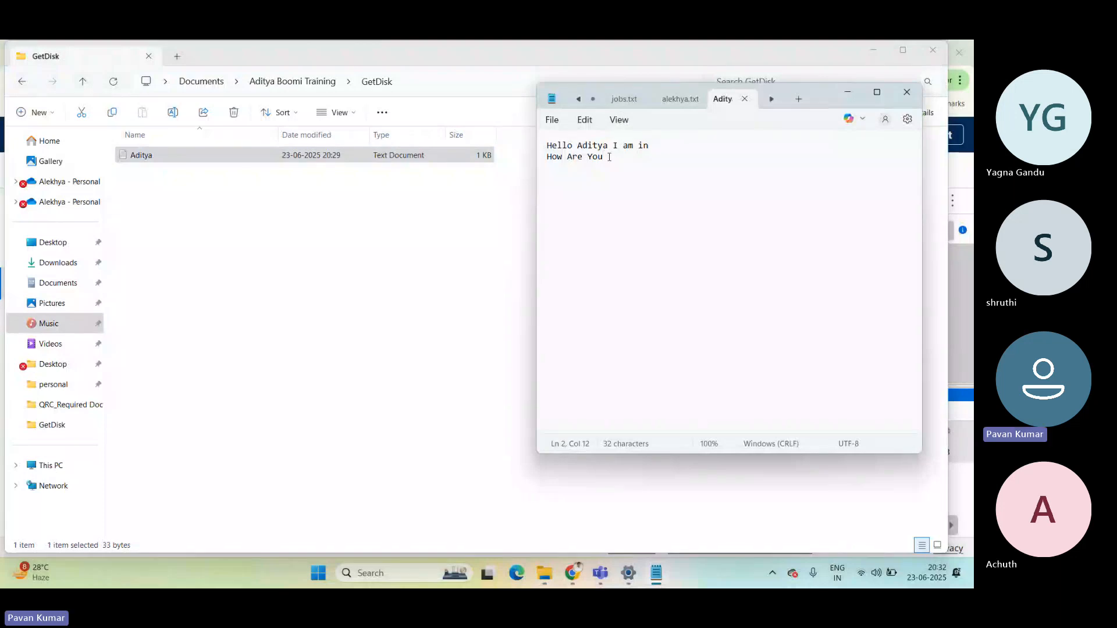
key(Return)
text(I am Fine)
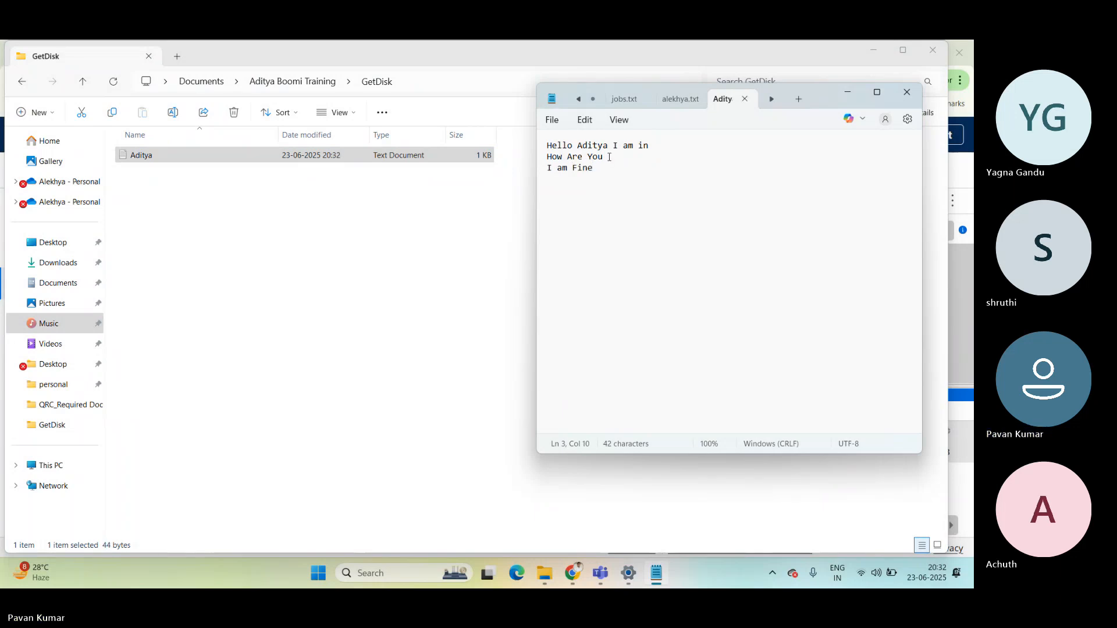
click(907, 92)
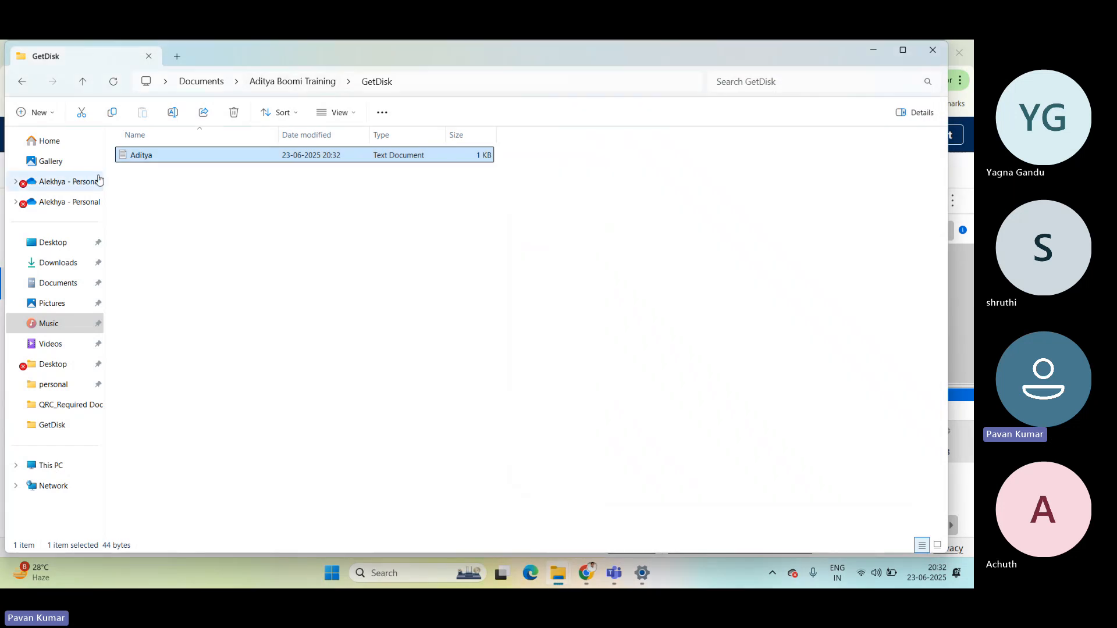
Reopen Aditya.txt to check it, and go to the SendDisk folder in Aditya Boomi Training to view the sent file.
double_click(141, 156)
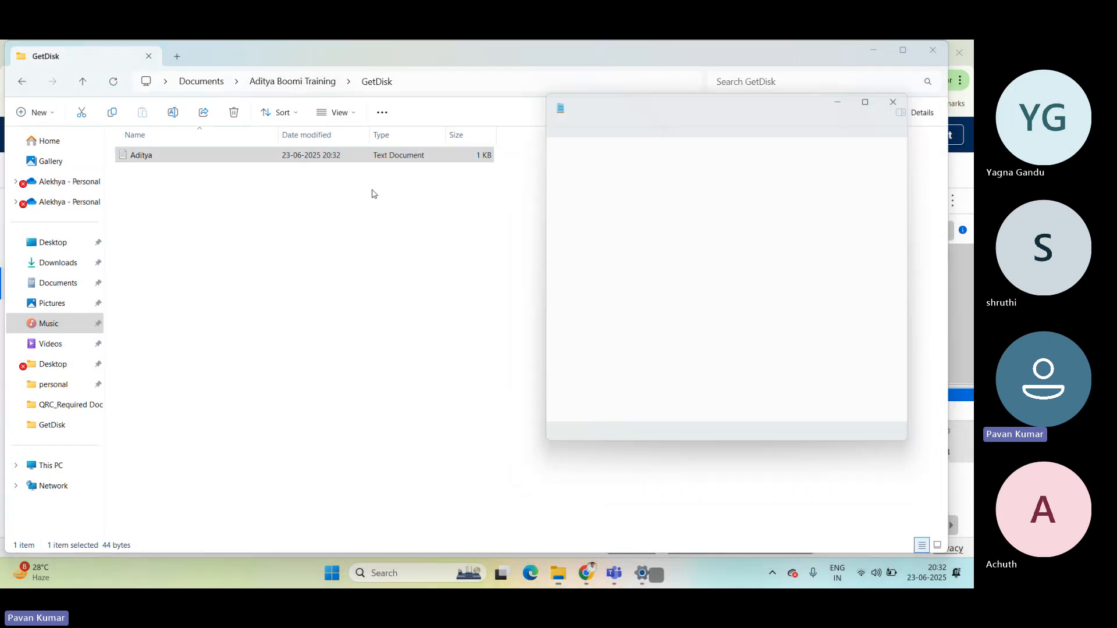
click(307, 82)
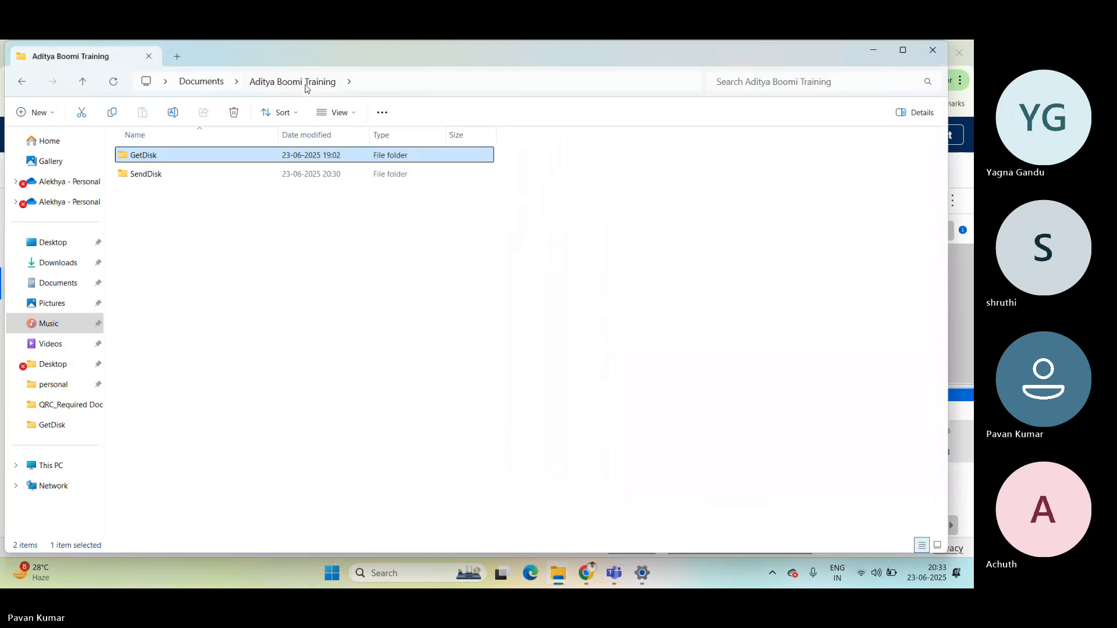
double_click(156, 175)
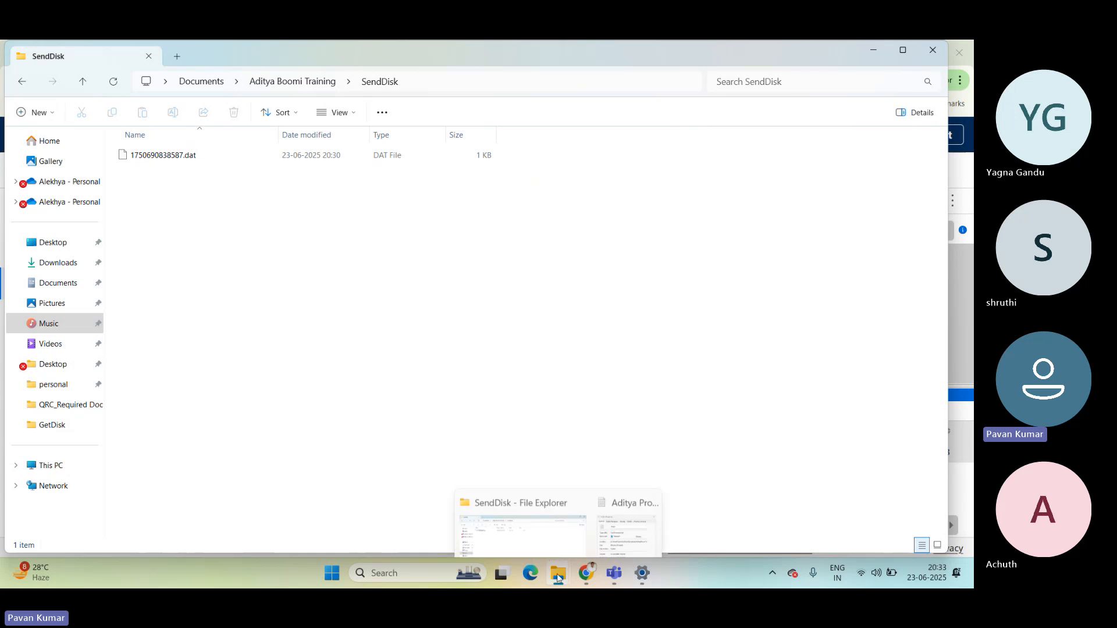
Switch back to Boomi in Chrome, return to the New Process canvas, and rerun the test on the Aditya runtime.
mouse_move(587, 573)
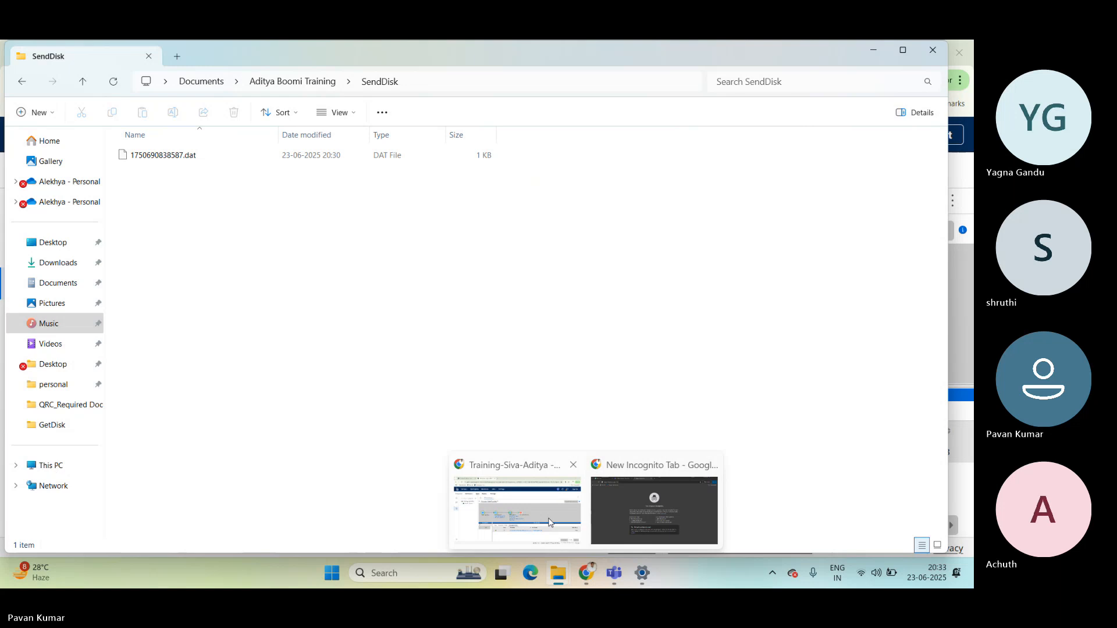
click(550, 523)
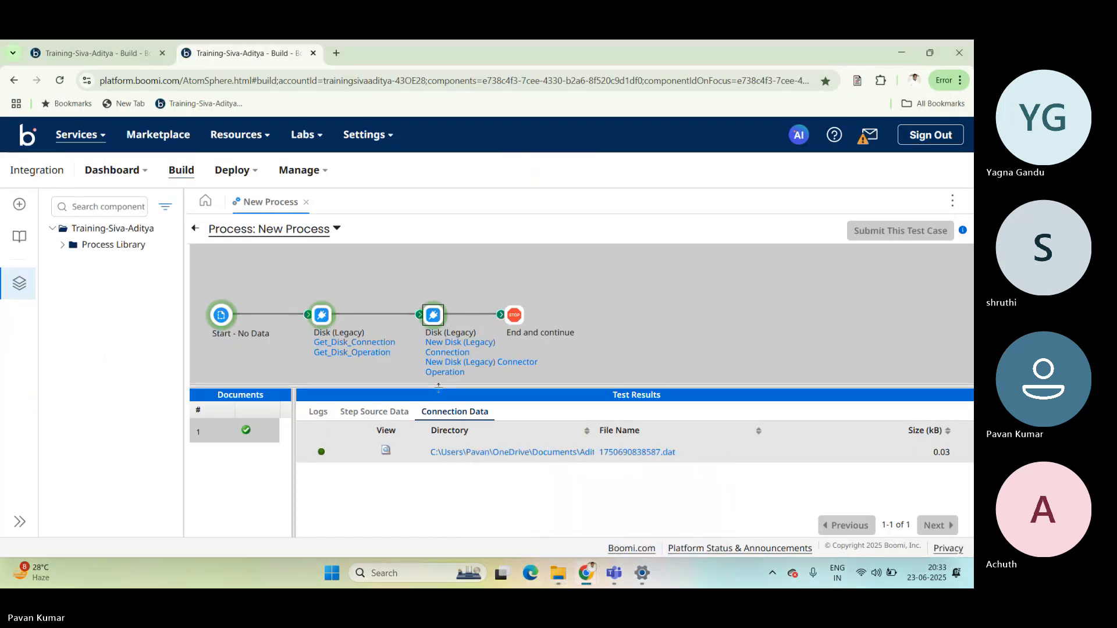
click(195, 229)
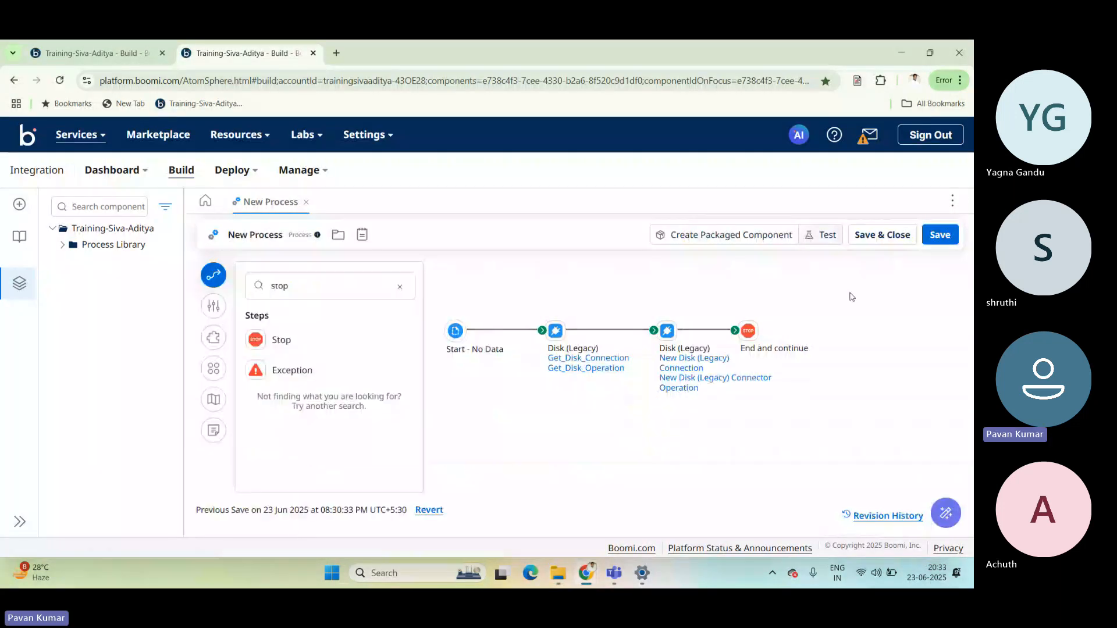
click(820, 235)
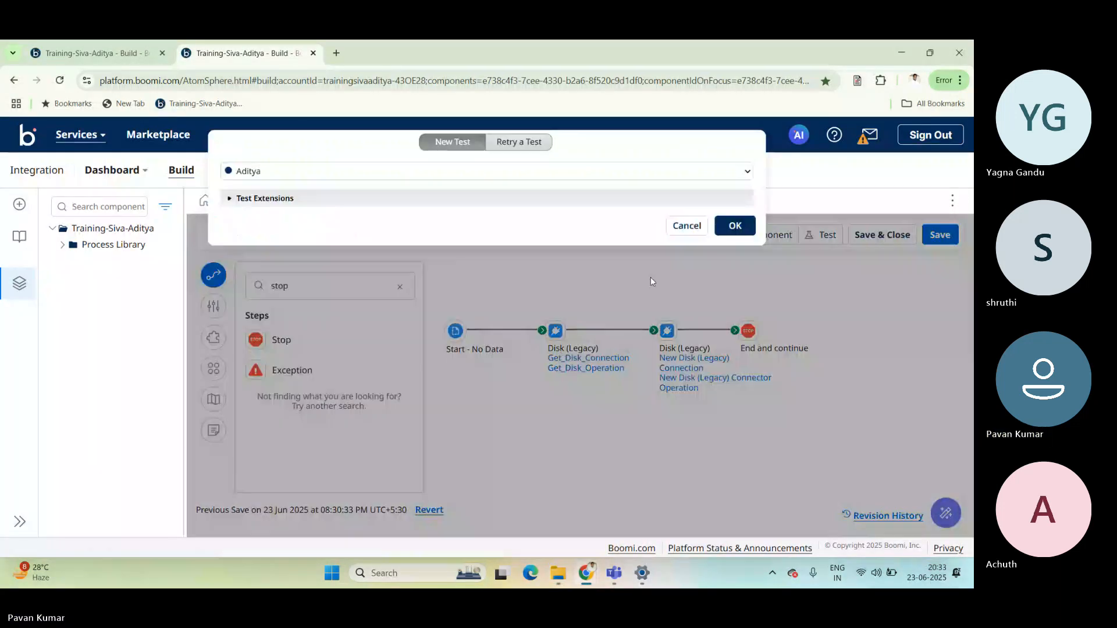
click(735, 226)
drag(494, 416, 543, 391)
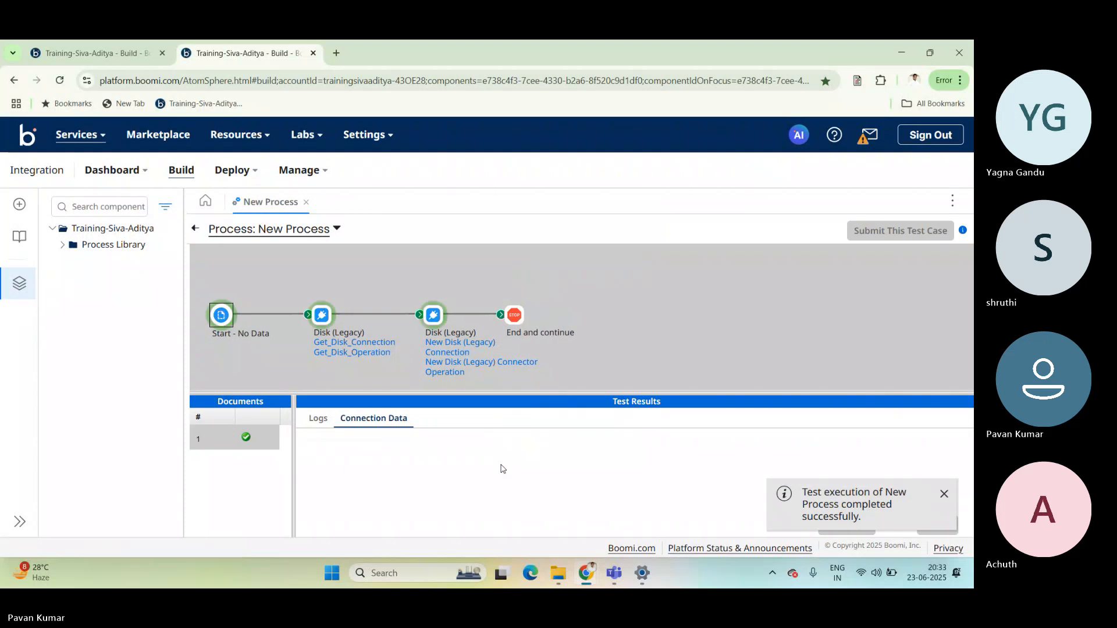
Switch to the SendDisk folder in File Explorer and compare the names and sizes of the two .dat files.
key(alt+Tab)
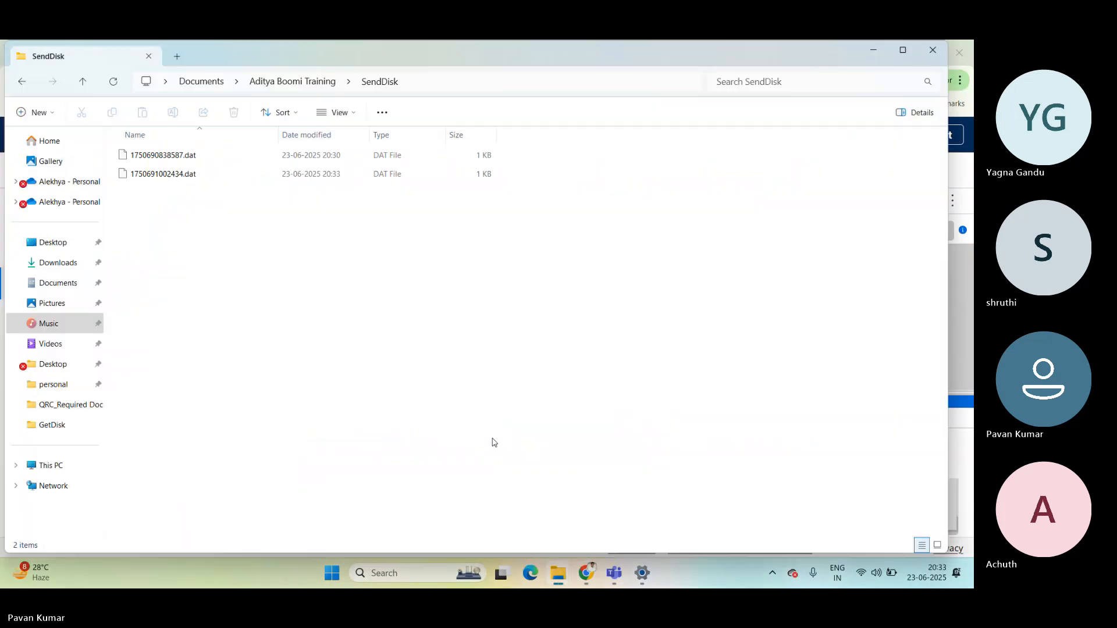
key(alt+Tab)
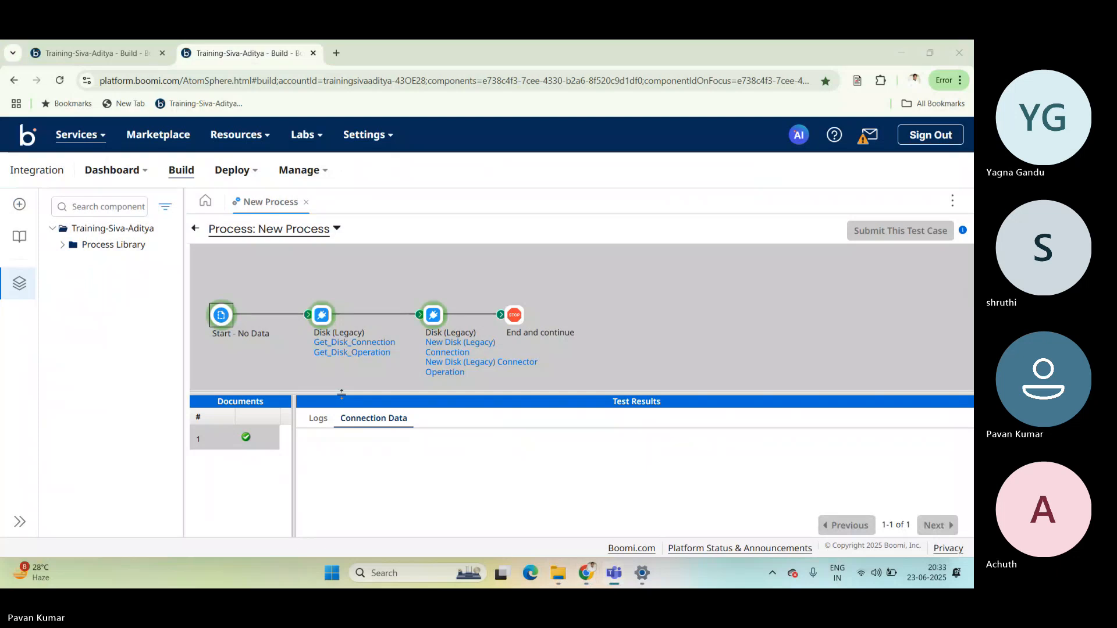
key(alt+Tab)
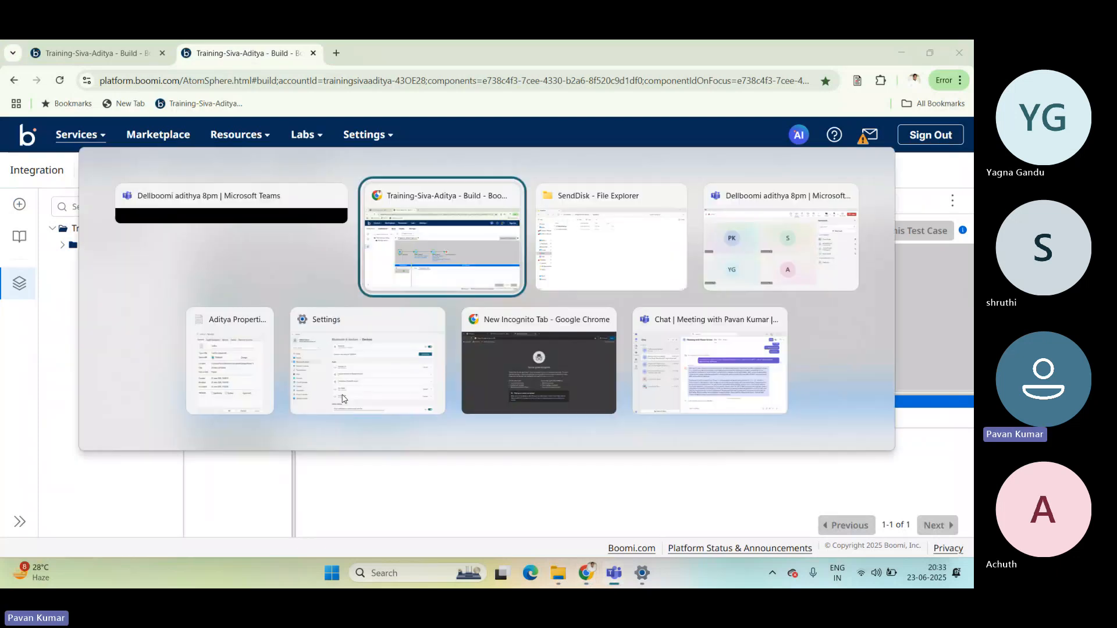
key(alt+Tab)
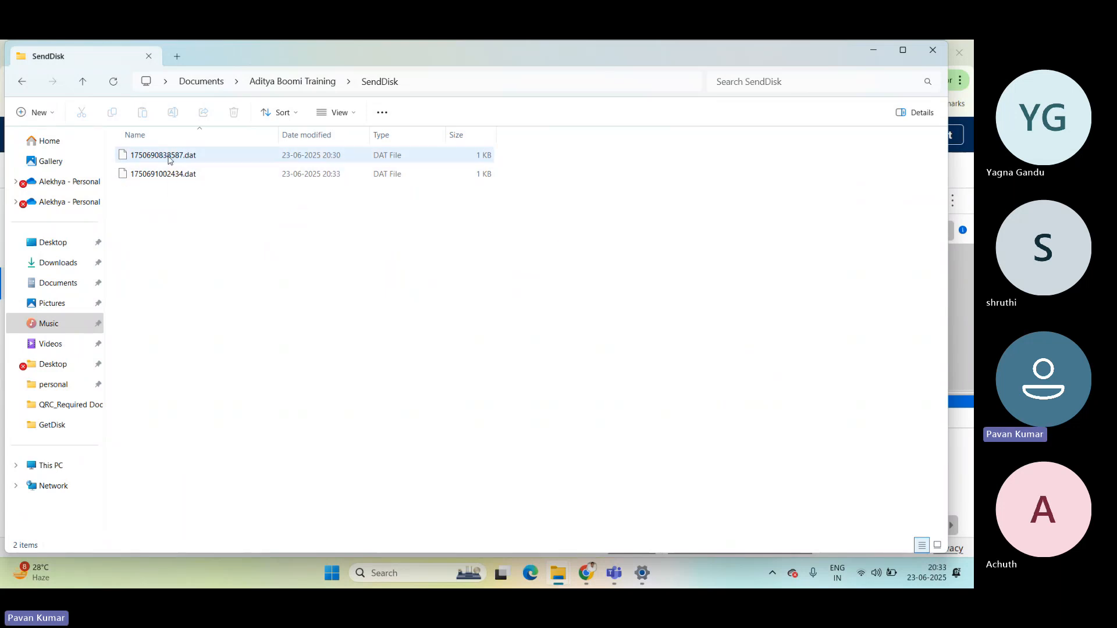
click(145, 176)
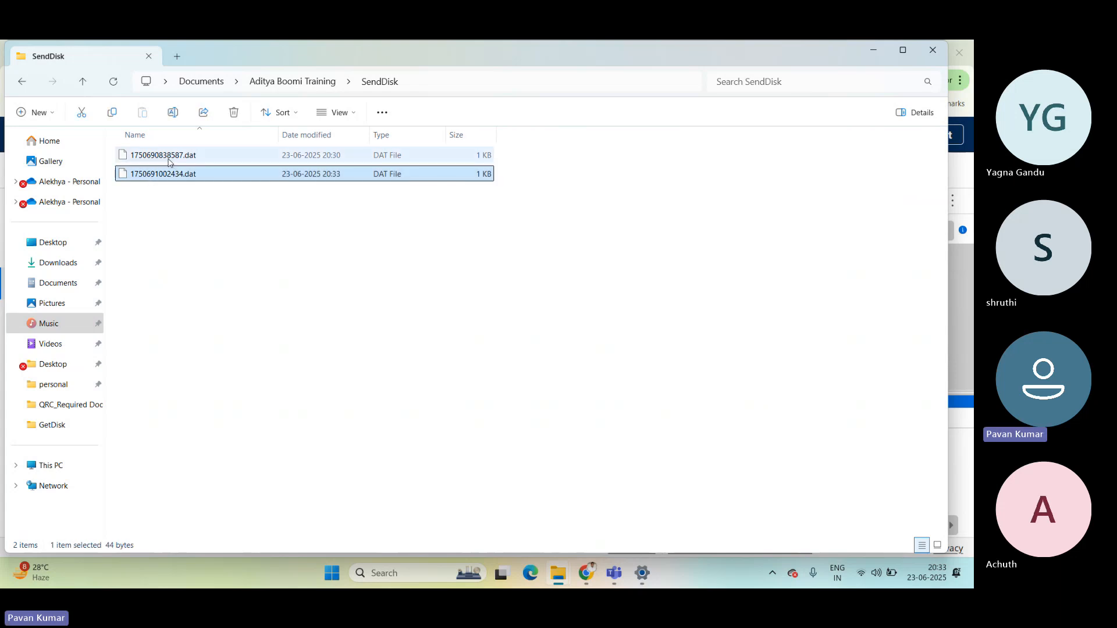
click(163, 159)
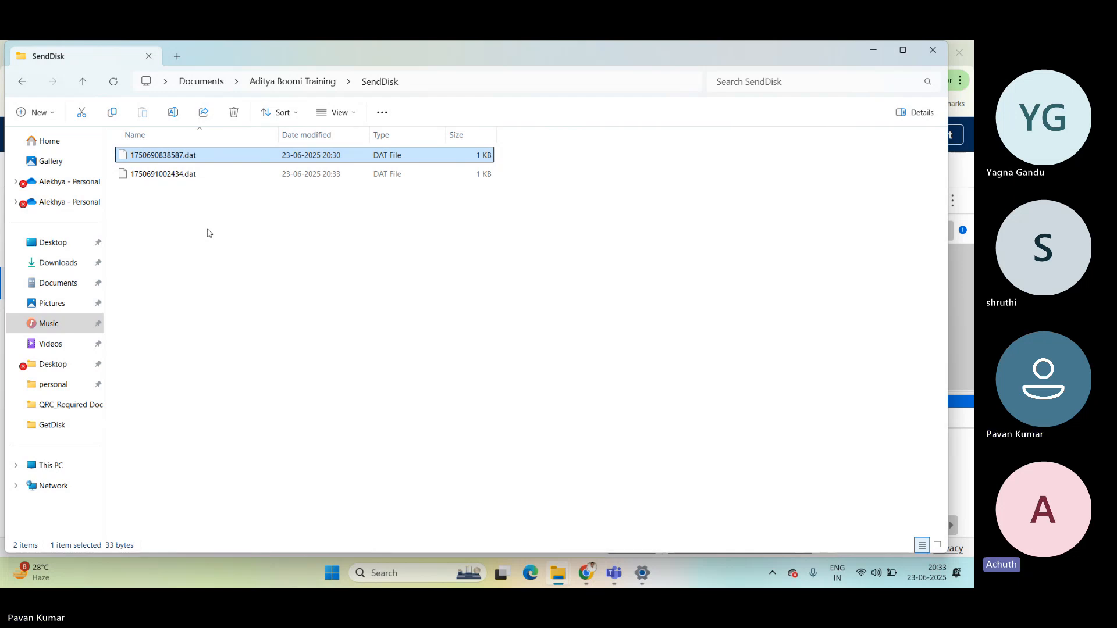
click(456, 389)
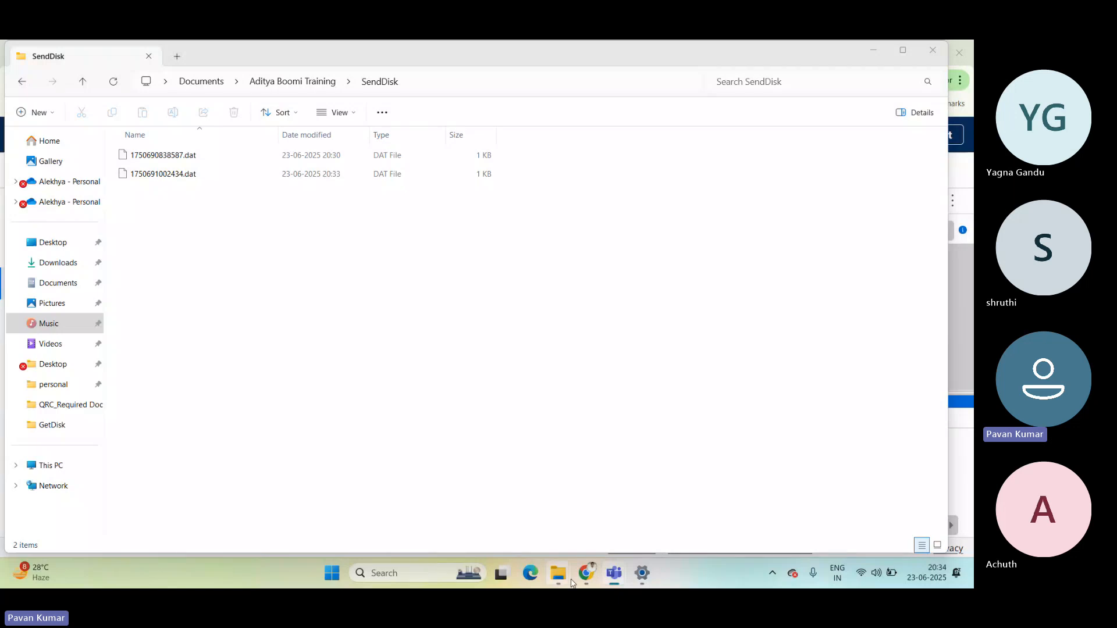
Return to the New Process canvas in Boomi, space out the steps, and insert a Set Properties step between the two Disk steps.
mouse_move(583, 572)
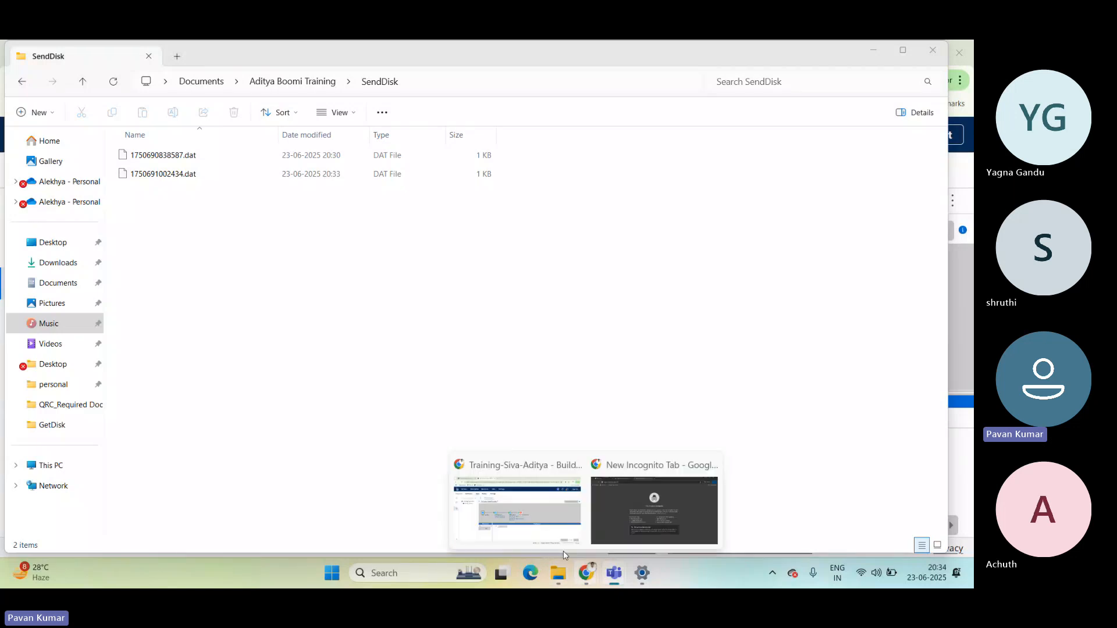
click(503, 499)
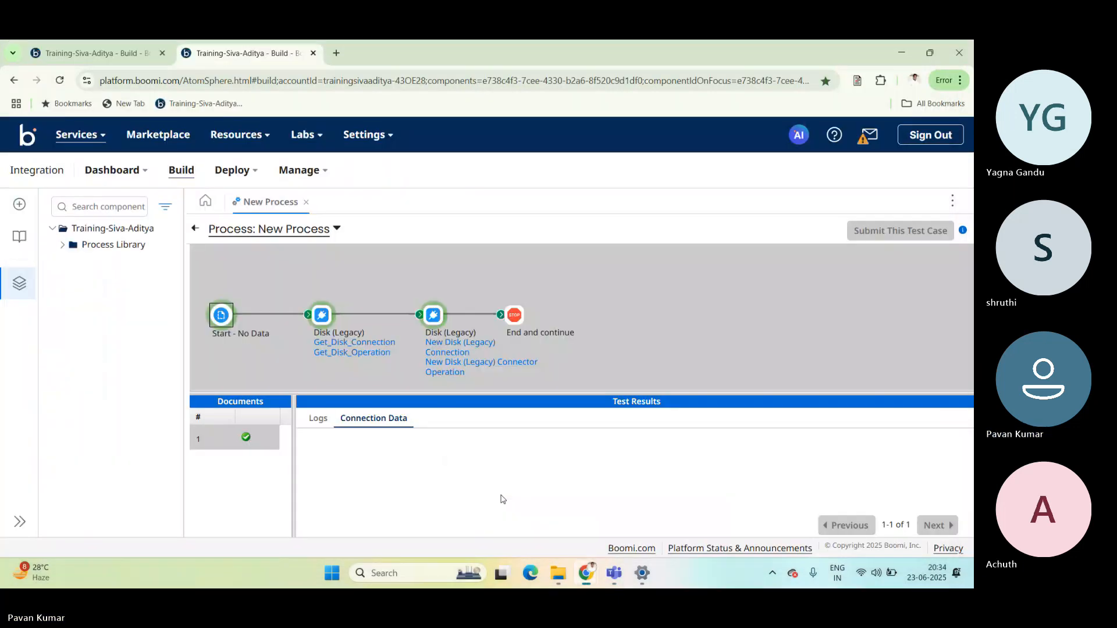
click(196, 233)
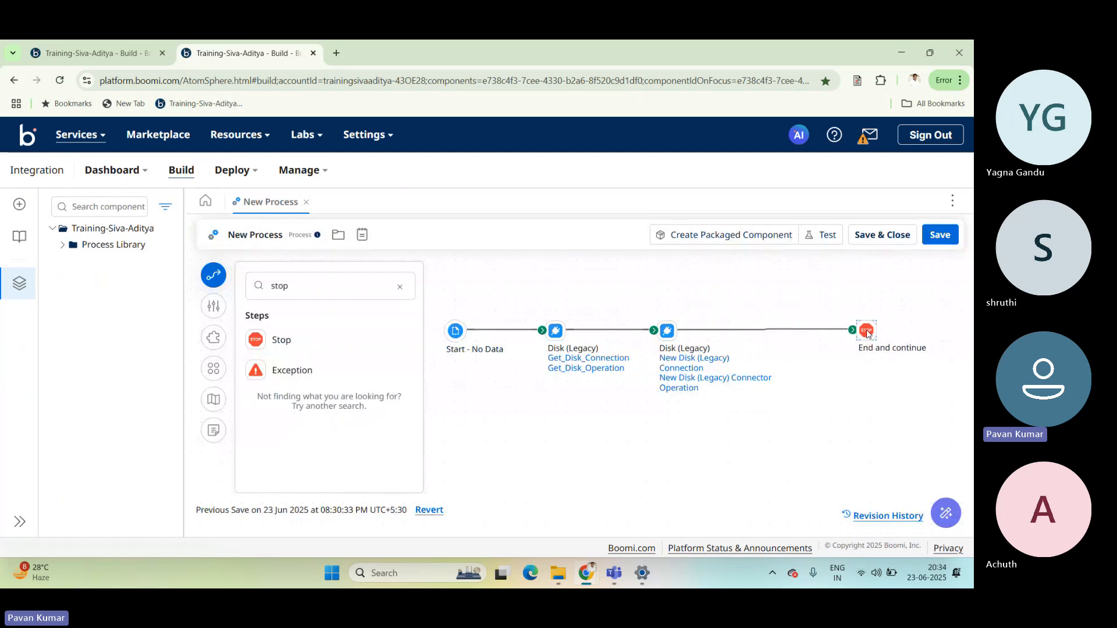
mouse_move(668, 331)
mouse_down()
mouse_move(783, 332)
mouse_move(674, 333)
mouse_up()
click(337, 286)
double_click(309, 287)
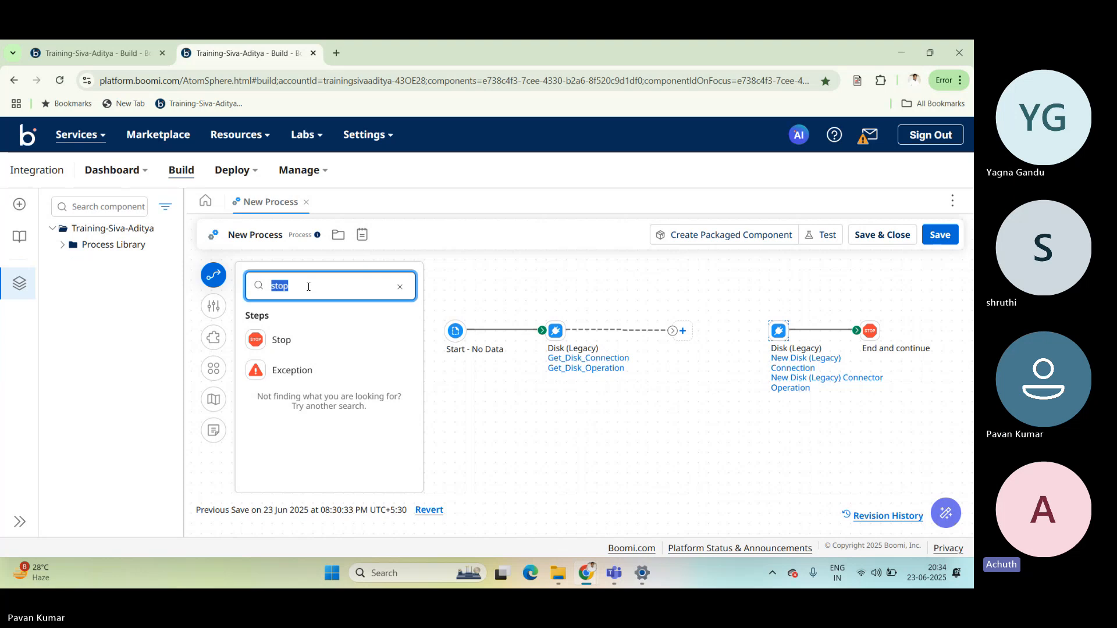
text(set)
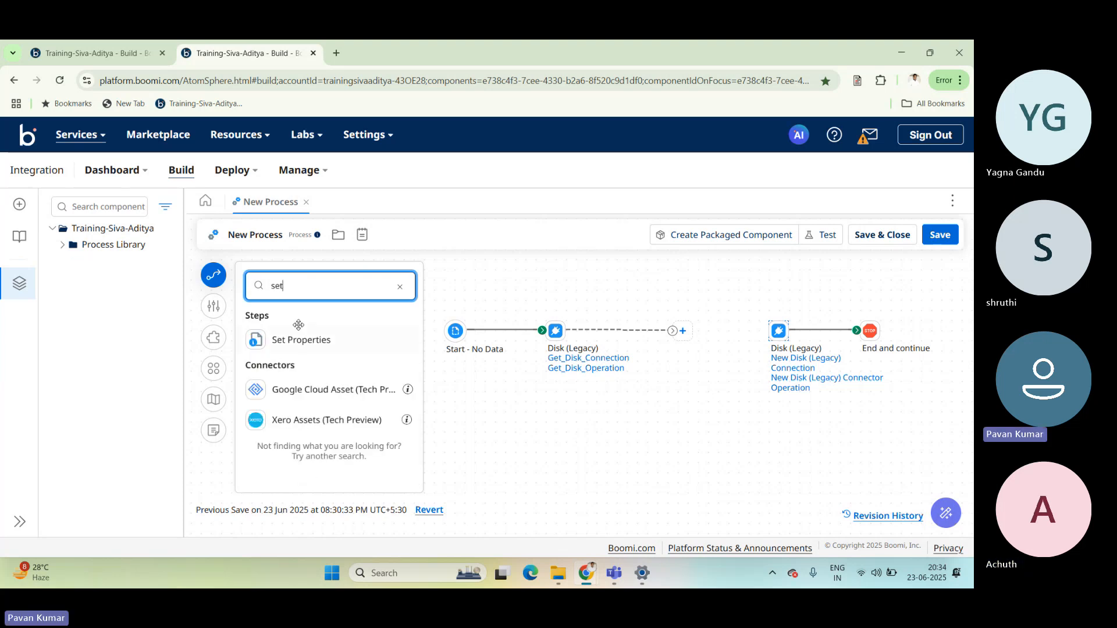
drag(291, 337, 716, 339)
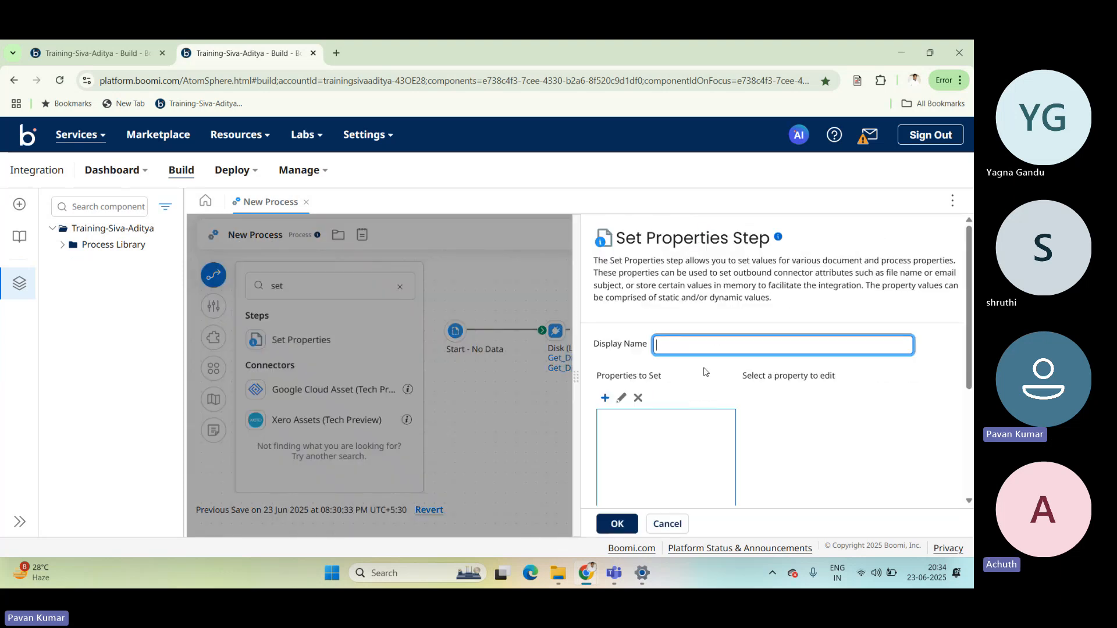
Examine the property type, source type and connector choices for a new property in the Set Properties step, and cancel without adding one.
click(605, 399)
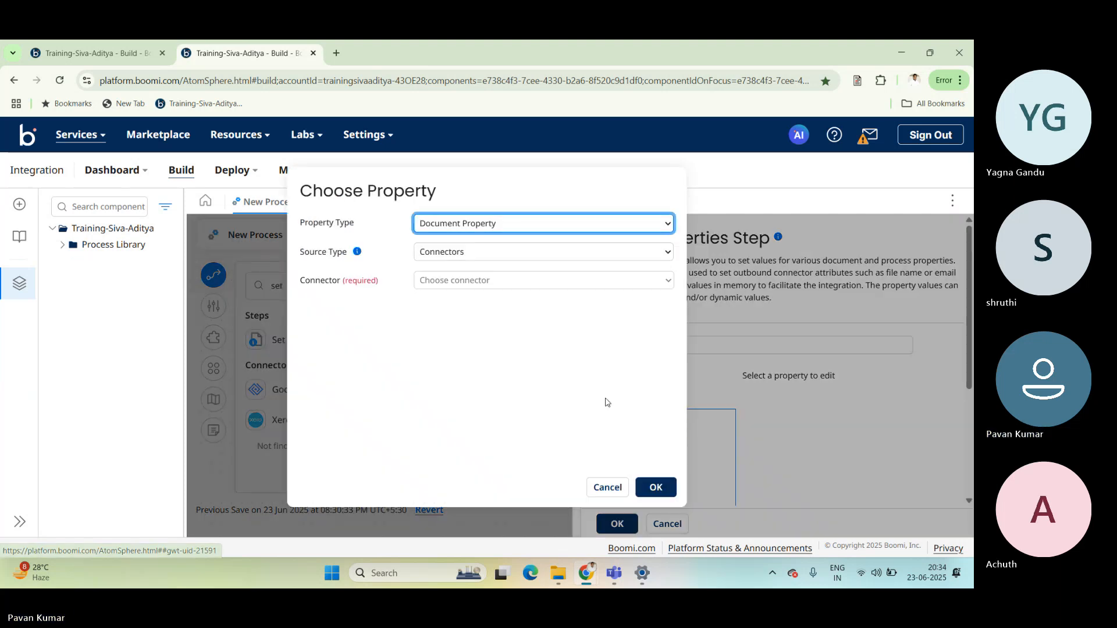
click(486, 221)
click(520, 199)
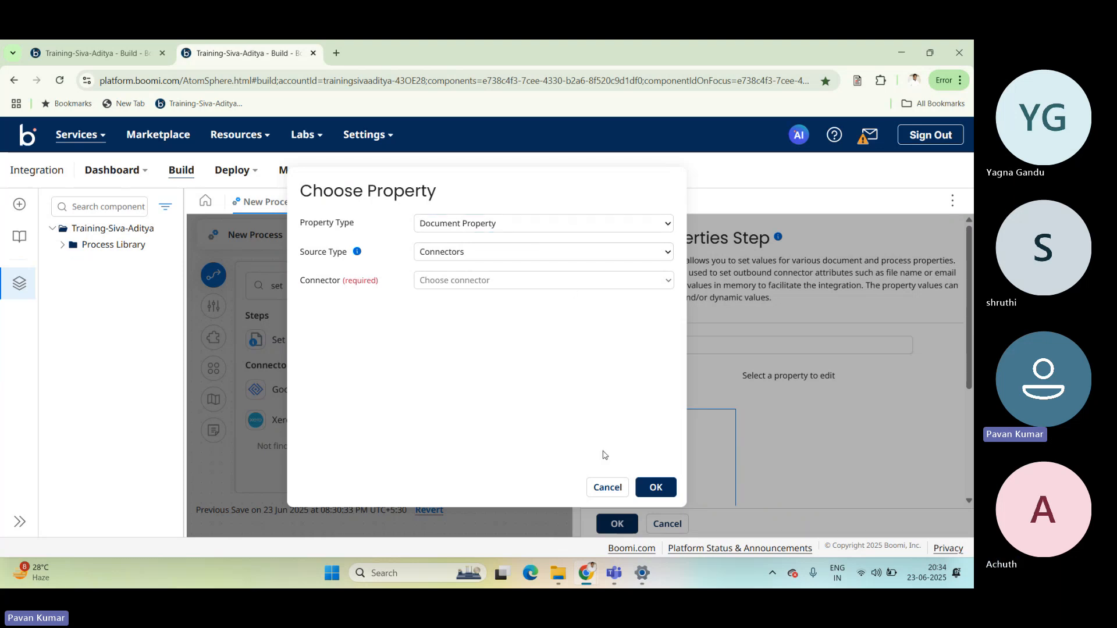
click(605, 488)
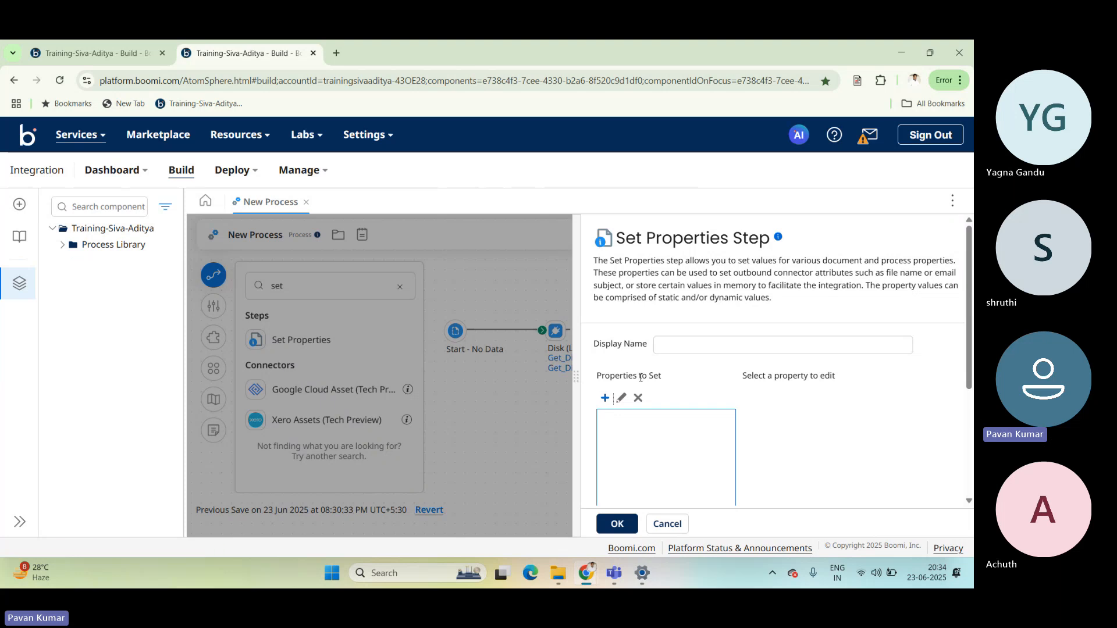
click(605, 399)
click(447, 254)
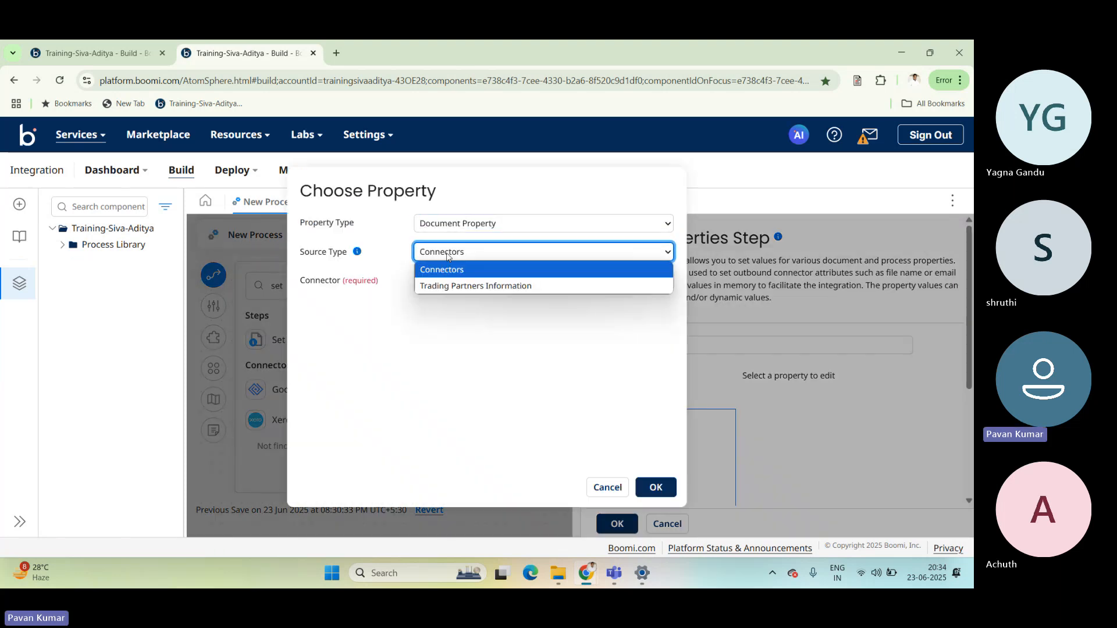
click(448, 269)
click(446, 281)
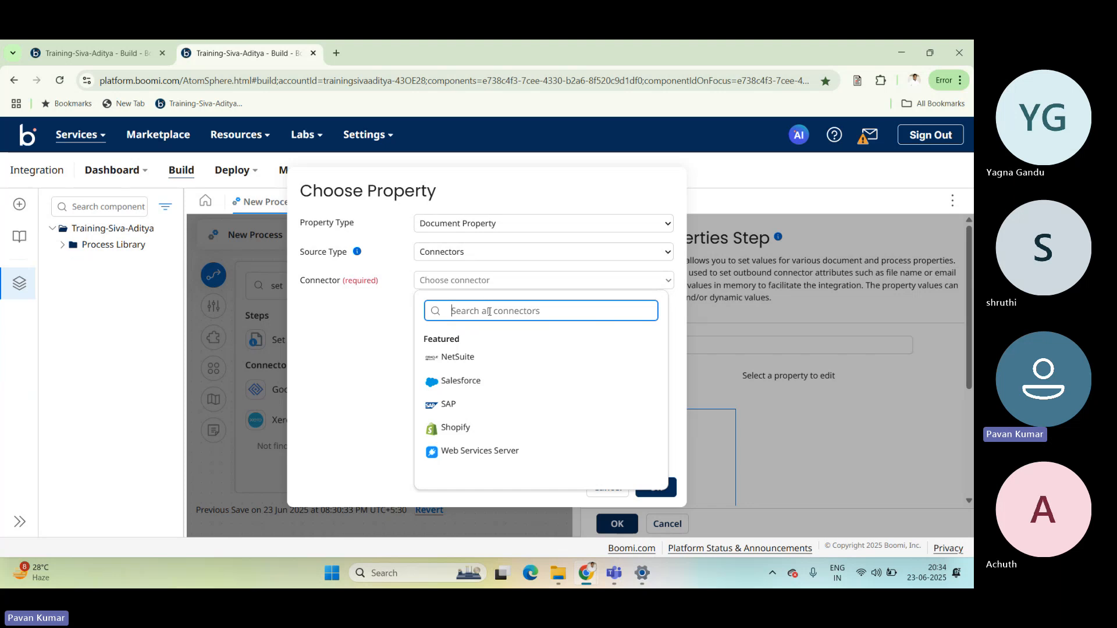
click(352, 390)
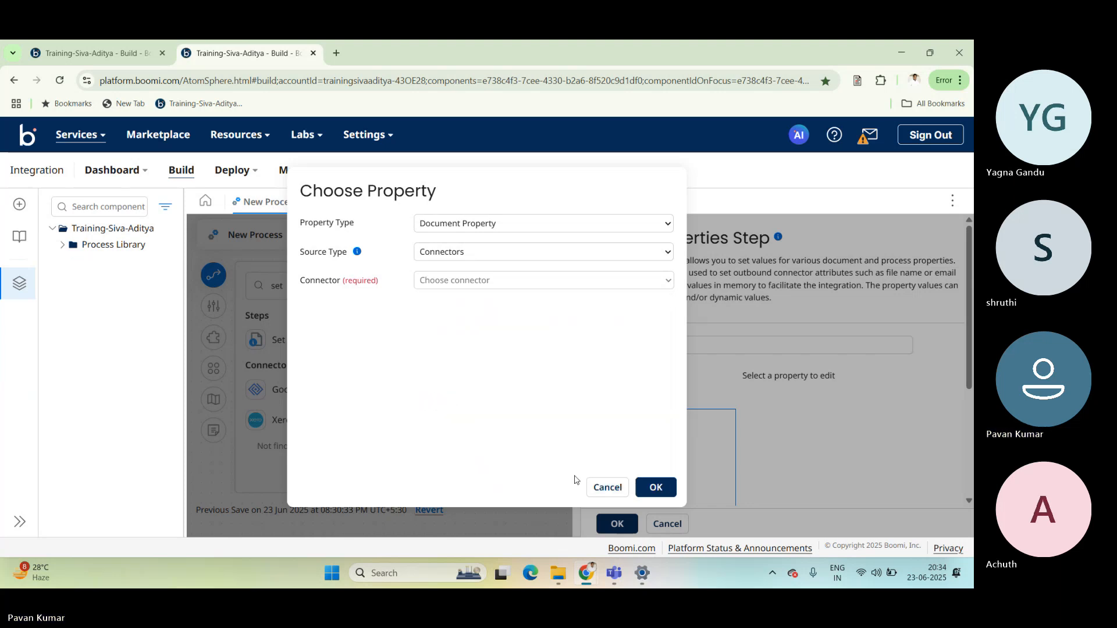
click(602, 490)
click(668, 524)
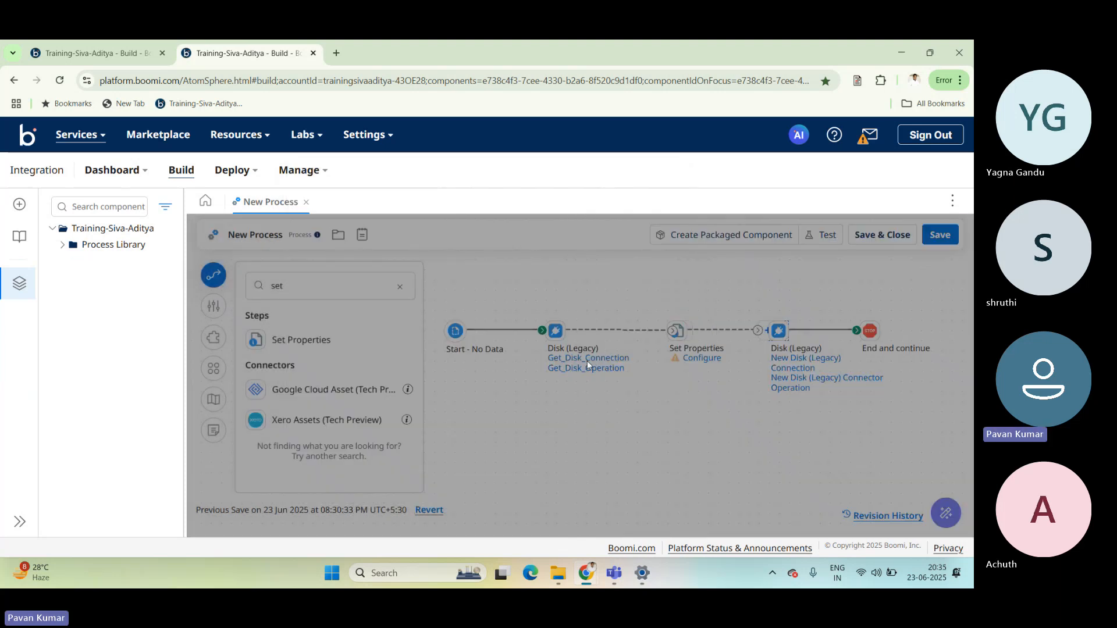
Detach Set Properties and the second Disk step, connect the first Disk step directly to the Stop step, and save and close the process.
drag(673, 334, 715, 273)
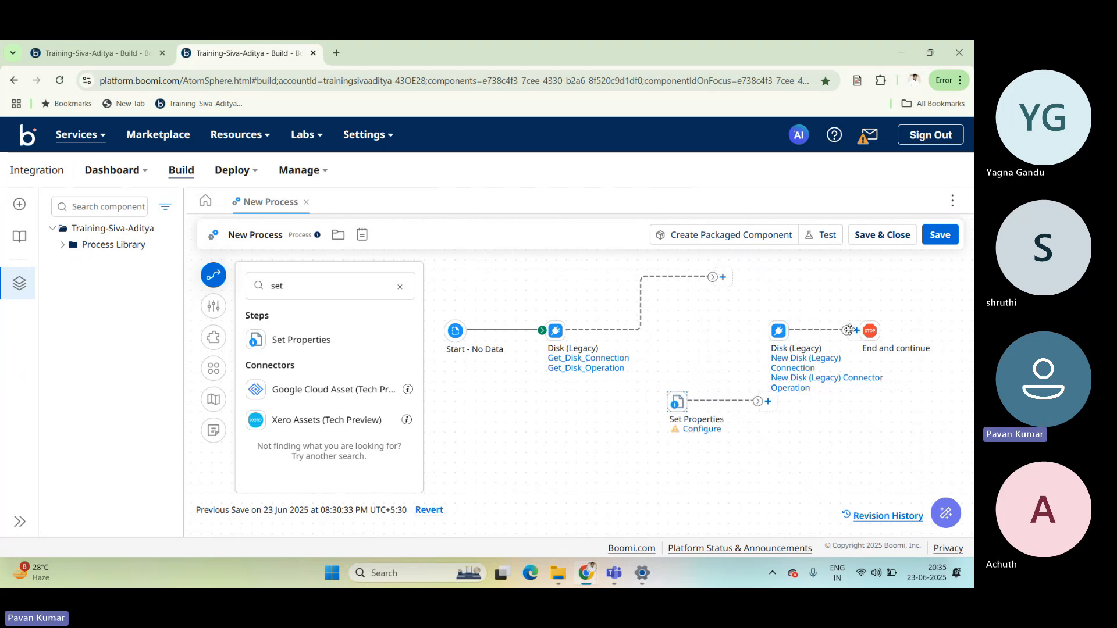
drag(870, 330, 716, 277)
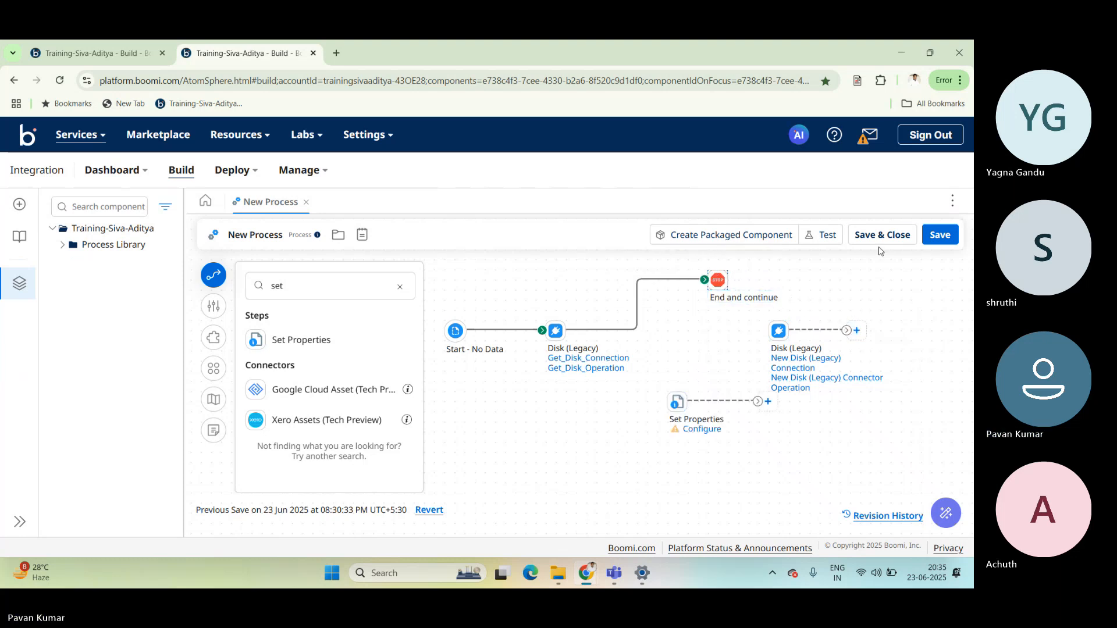
click(882, 235)
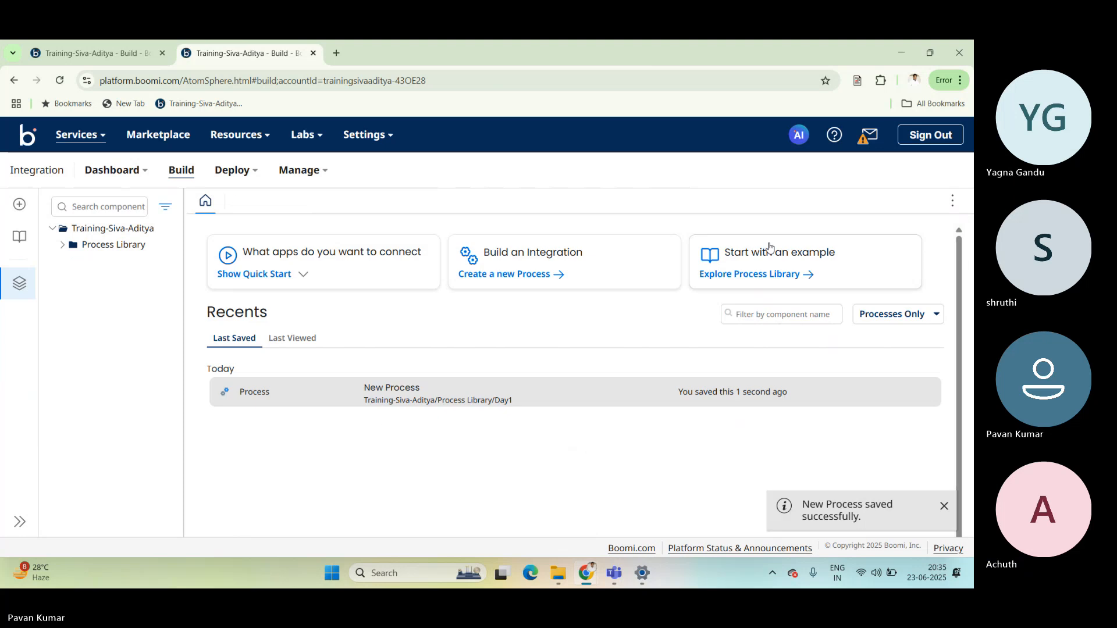
Reopen New Process and run a test of it on the Aditya runtime.
click(343, 394)
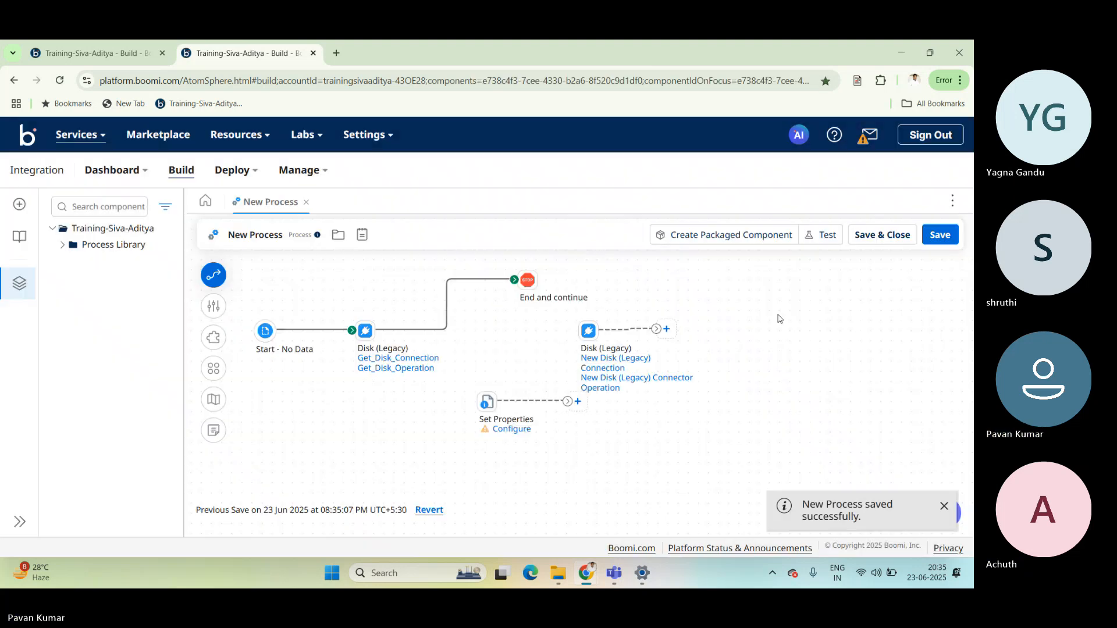
click(821, 235)
click(462, 196)
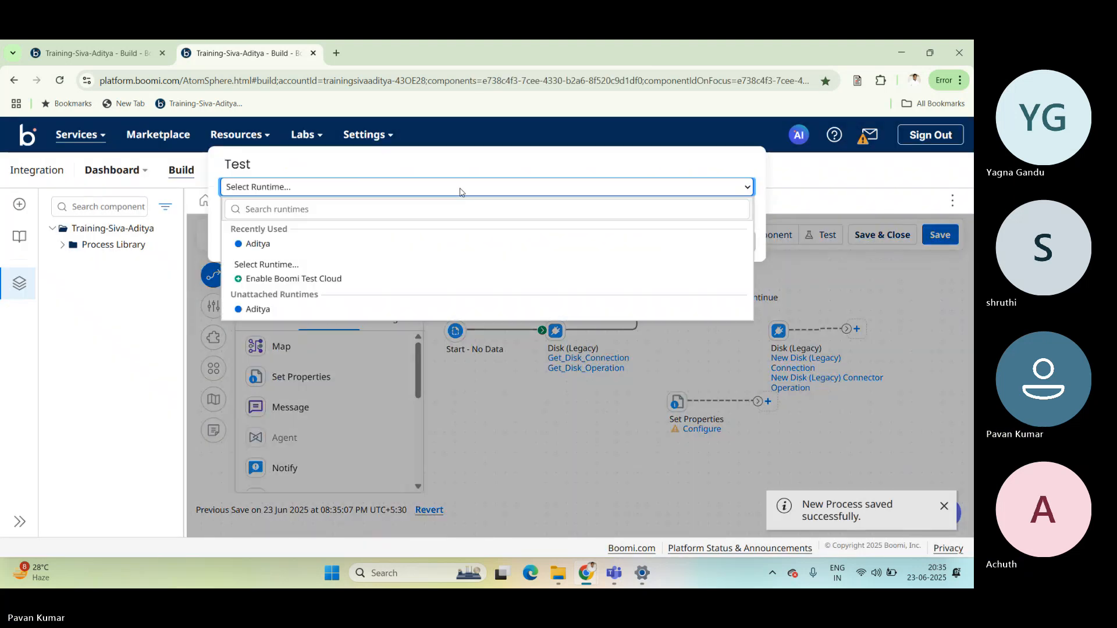
click(344, 241)
click(735, 241)
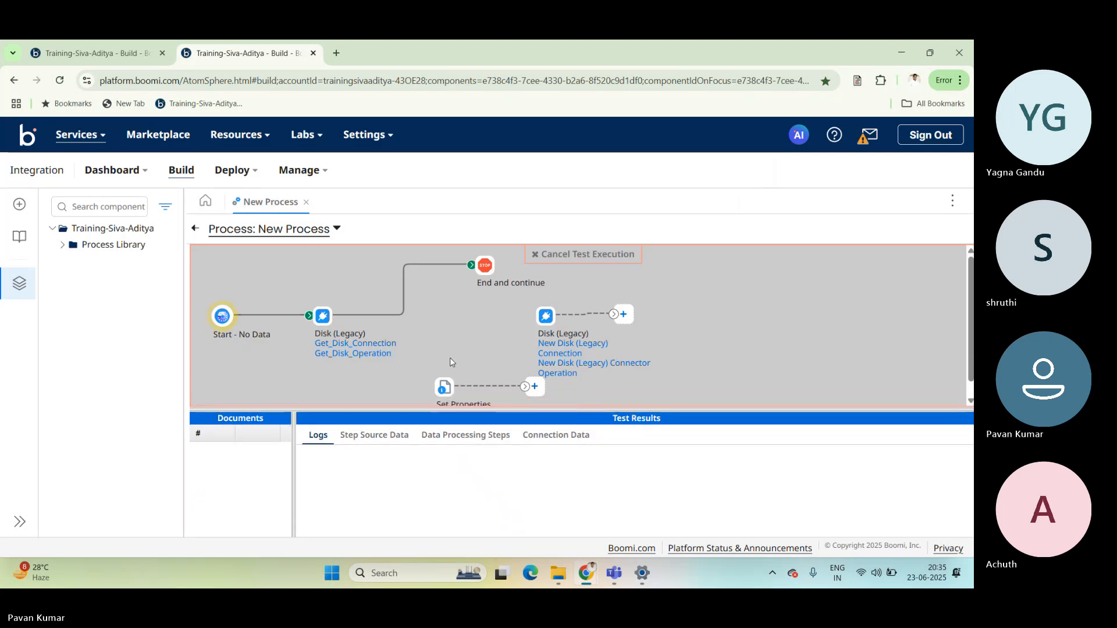
Inspect the first Disk step's source data and connection data in the test results to check the retrieved file's name.
click(346, 437)
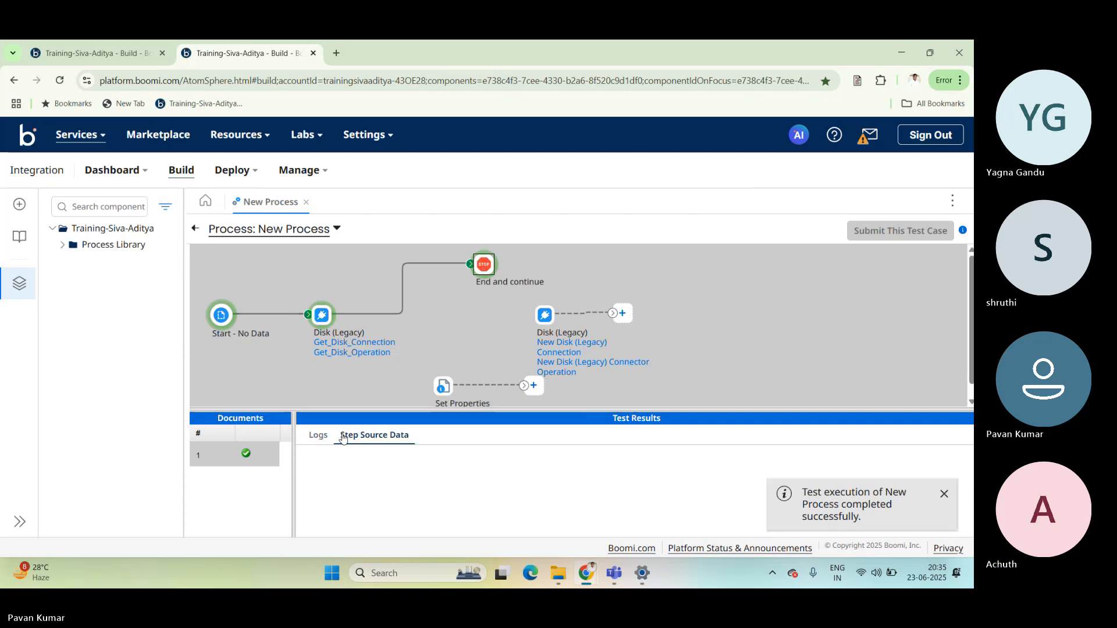
click(323, 317)
drag(390, 411, 389, 282)
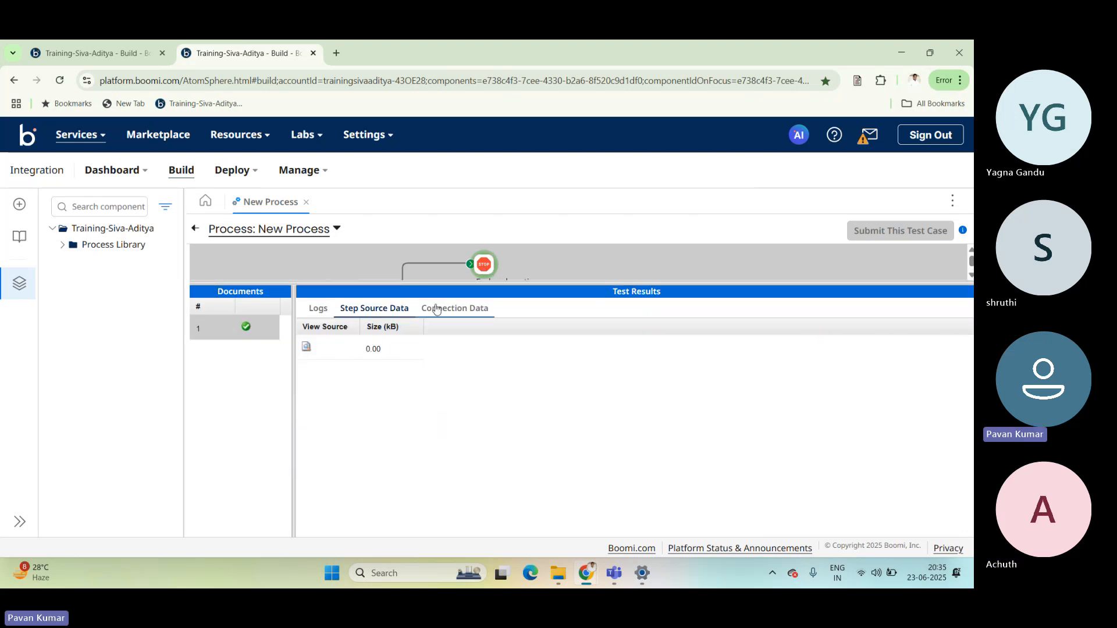
click(455, 308)
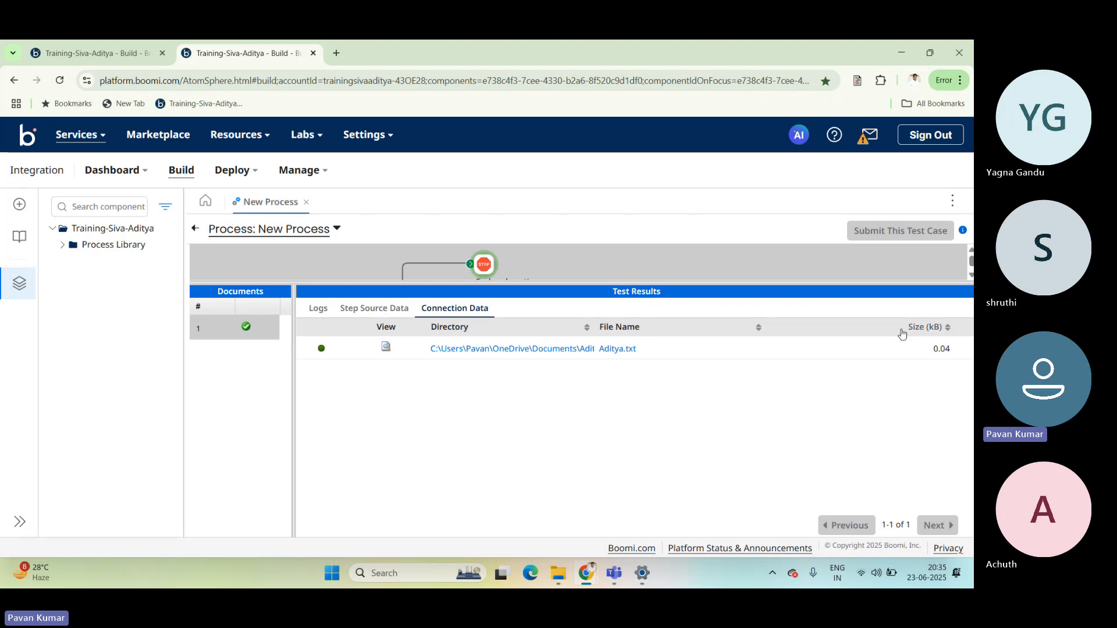
drag(762, 283, 750, 359)
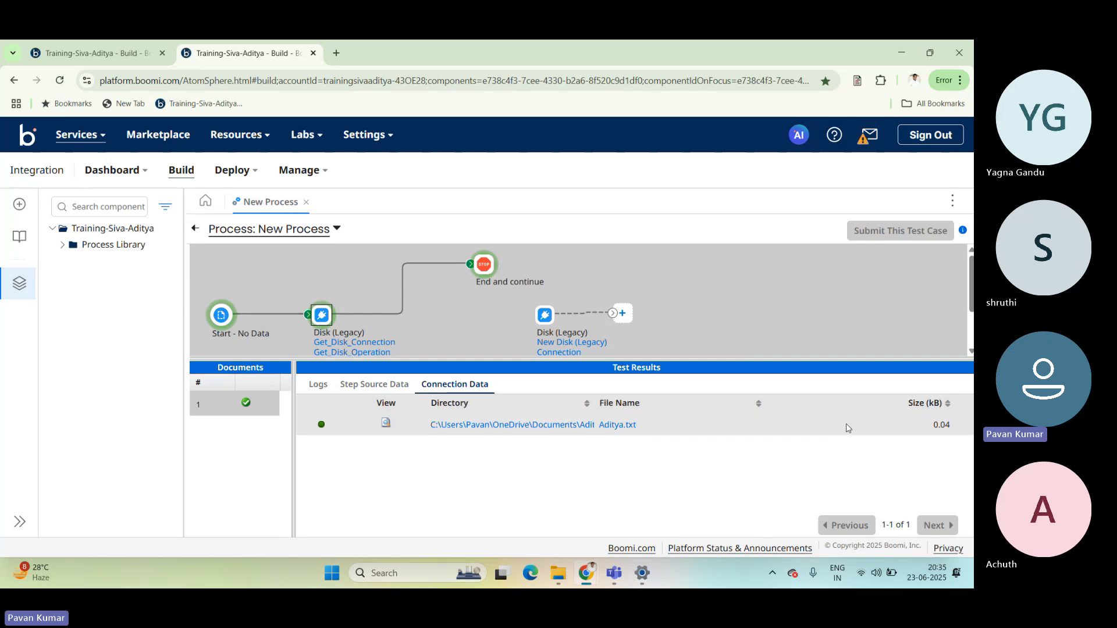
Inspect the file name in the first Disk step's connection data and return to the process canvas.
drag(954, 431, 349, 411)
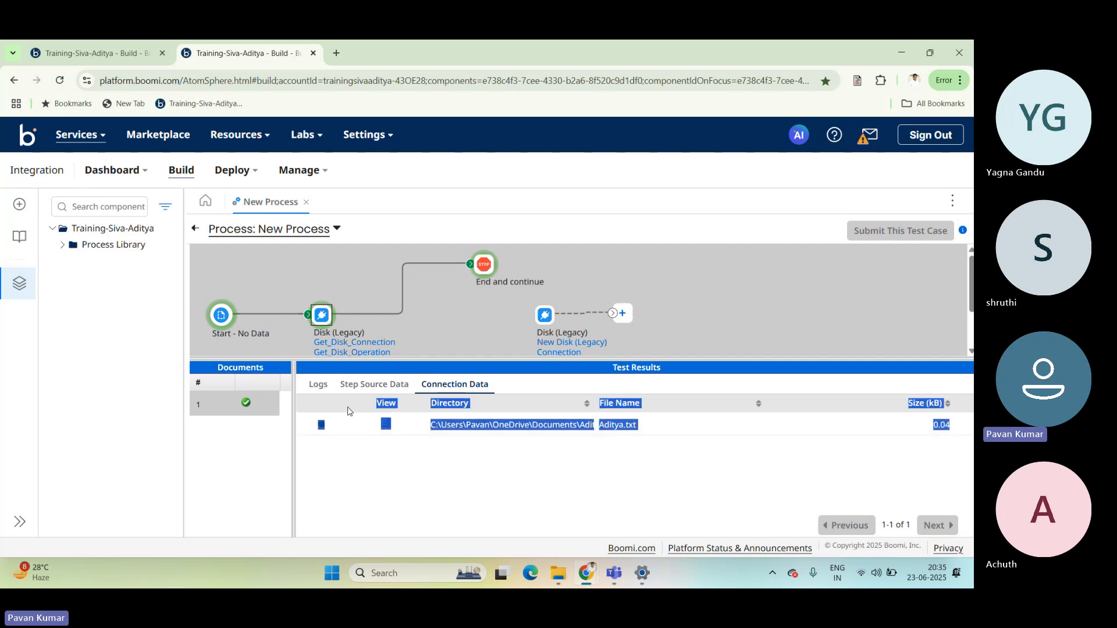
click(367, 441)
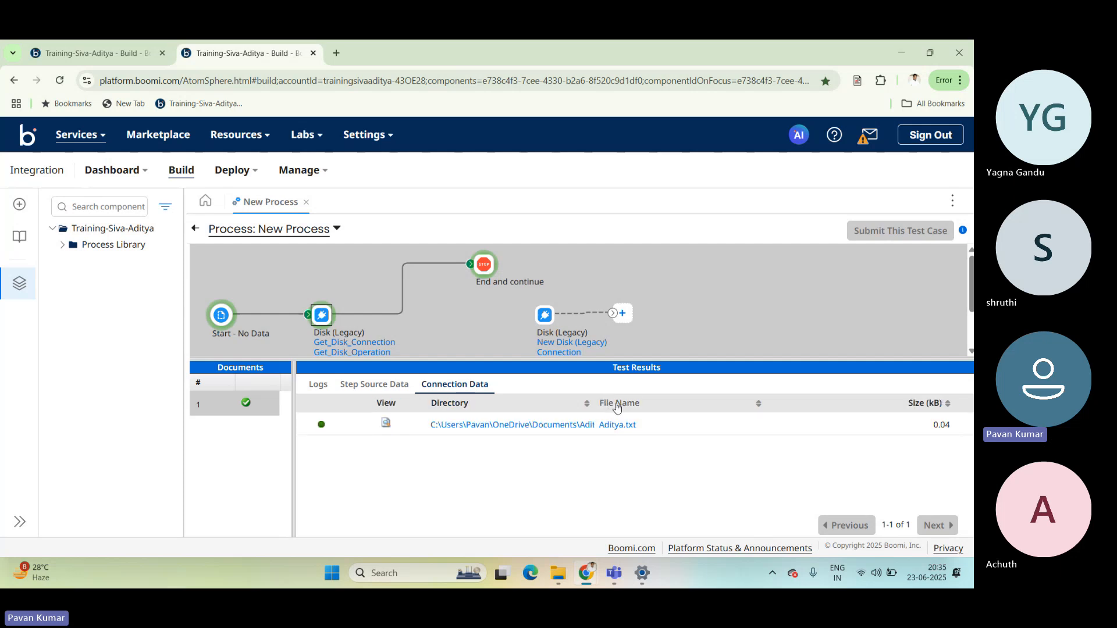
click(617, 426)
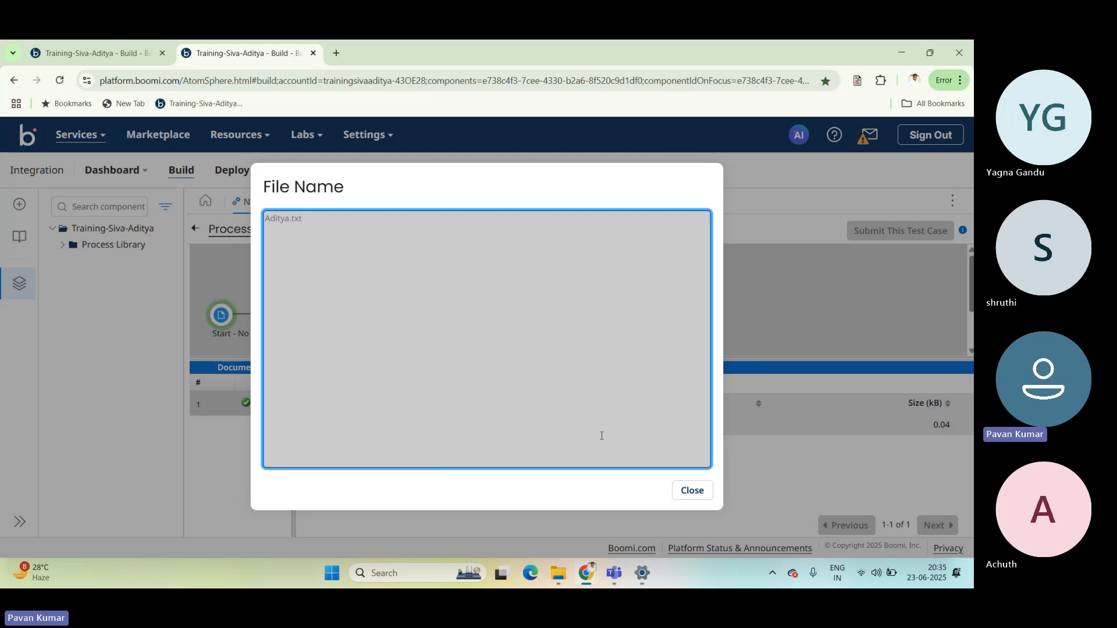
click(693, 491)
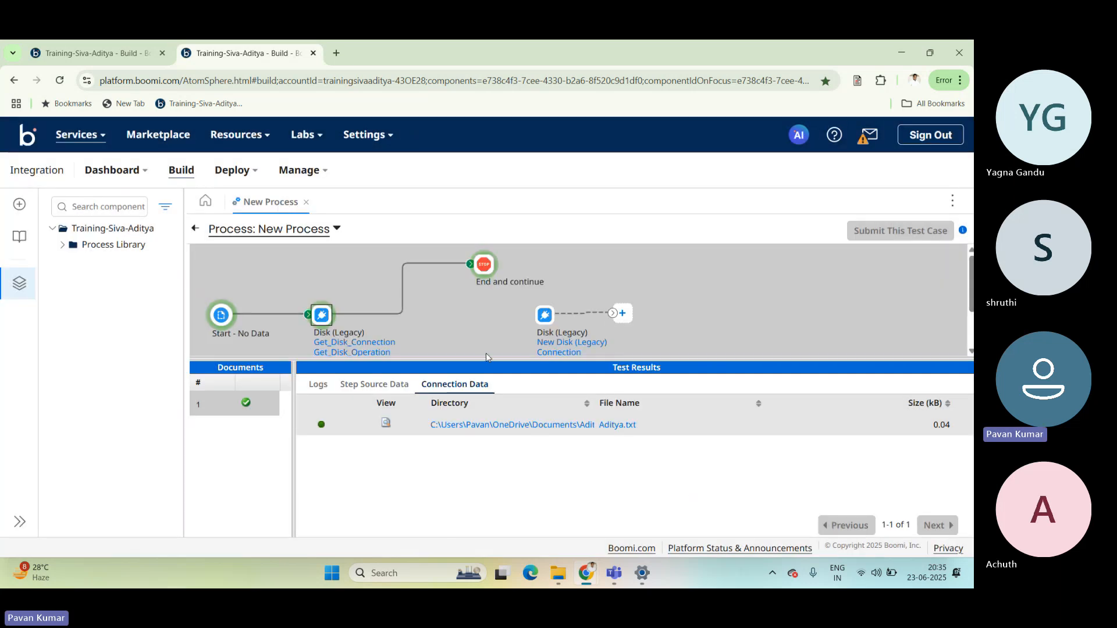
drag(486, 355, 486, 404)
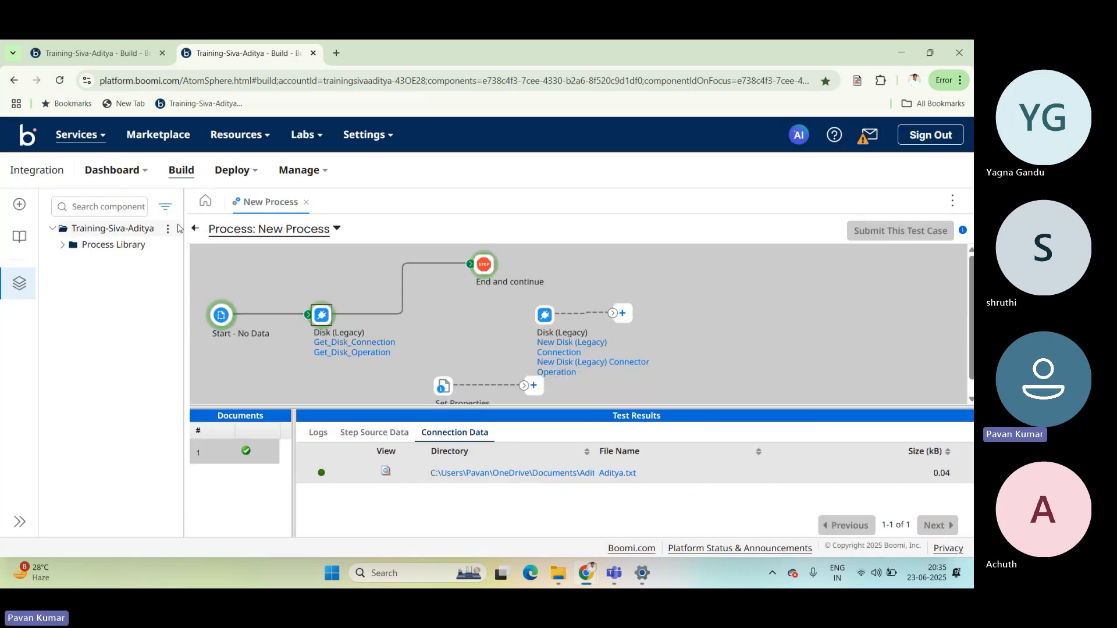
click(196, 233)
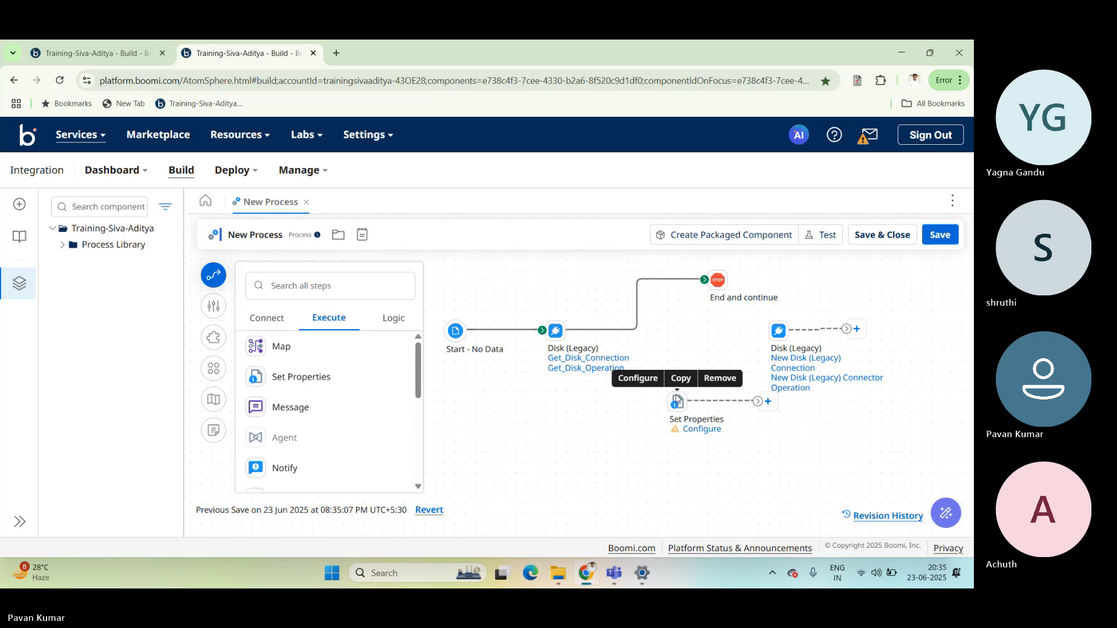
Add a document property to the Set Properties step, using the Connectors source type, Disk (Legacy) connector and File Name property.
click(678, 399)
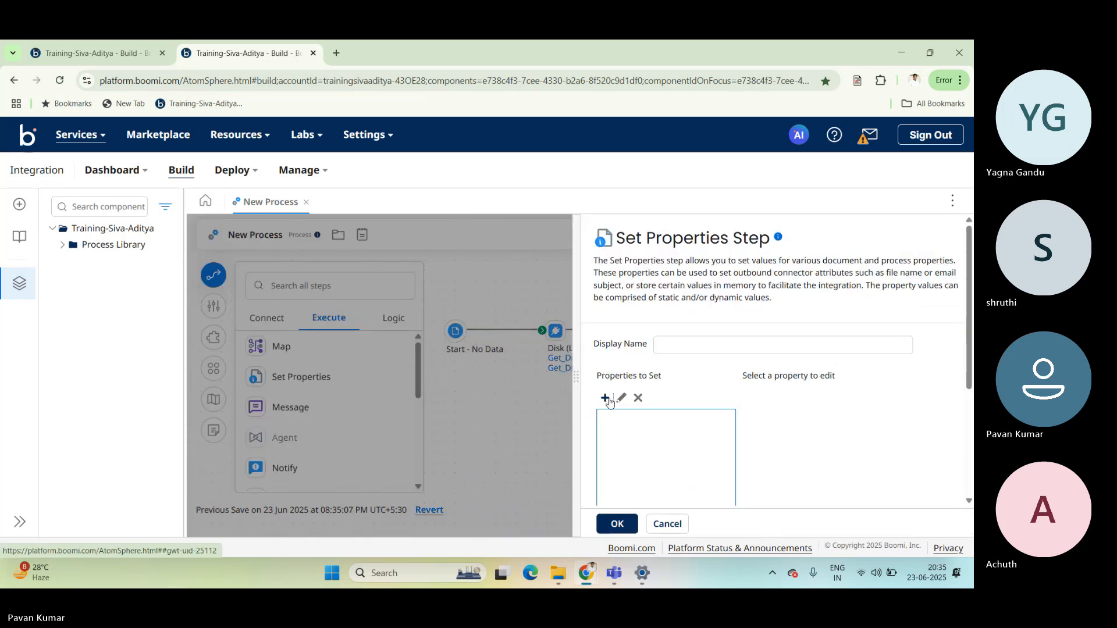
click(607, 399)
click(494, 225)
click(494, 225)
click(477, 253)
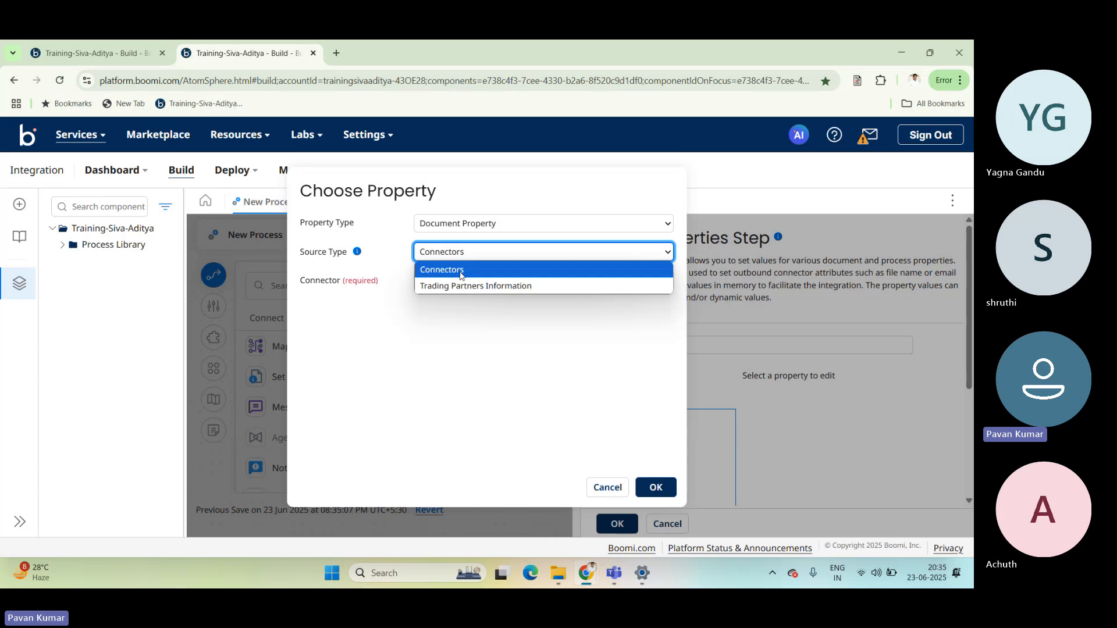
click(460, 272)
text(disk)
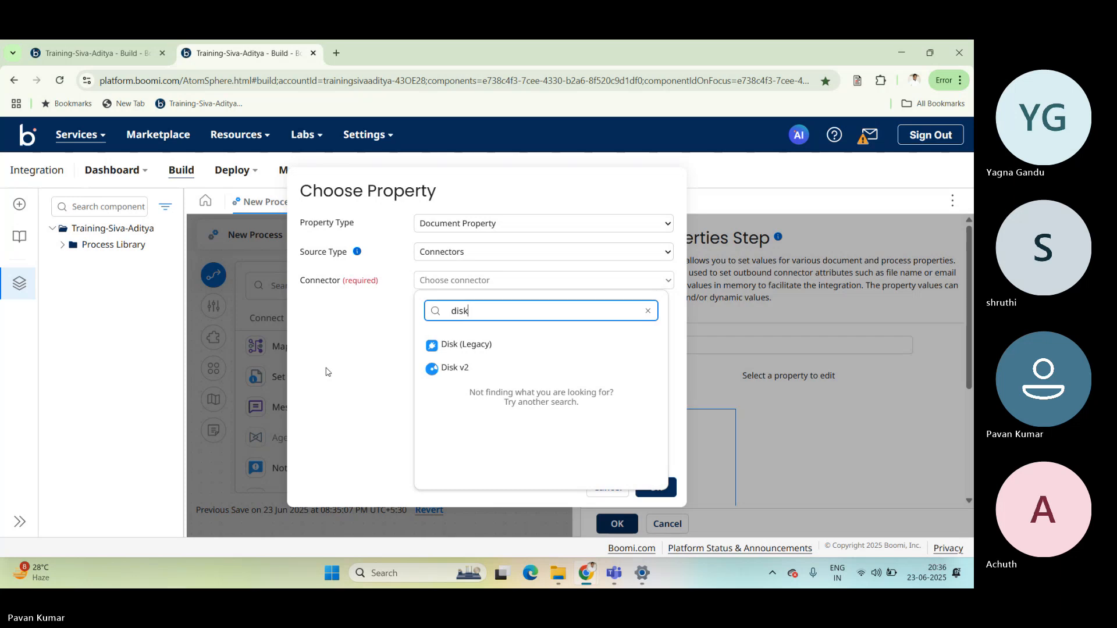
click(455, 345)
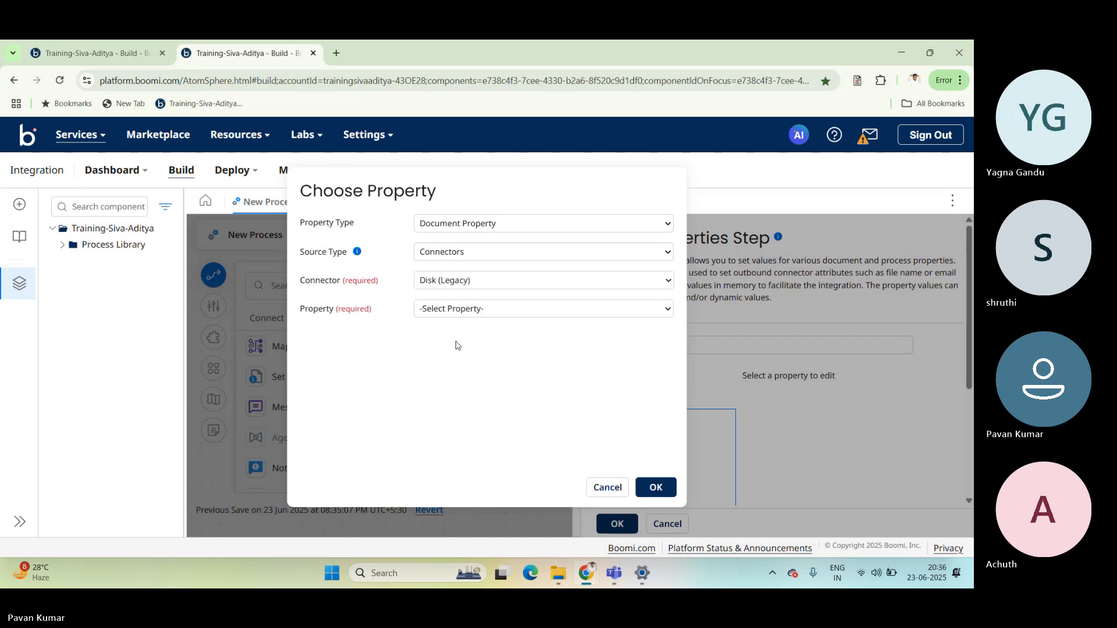
click(482, 308)
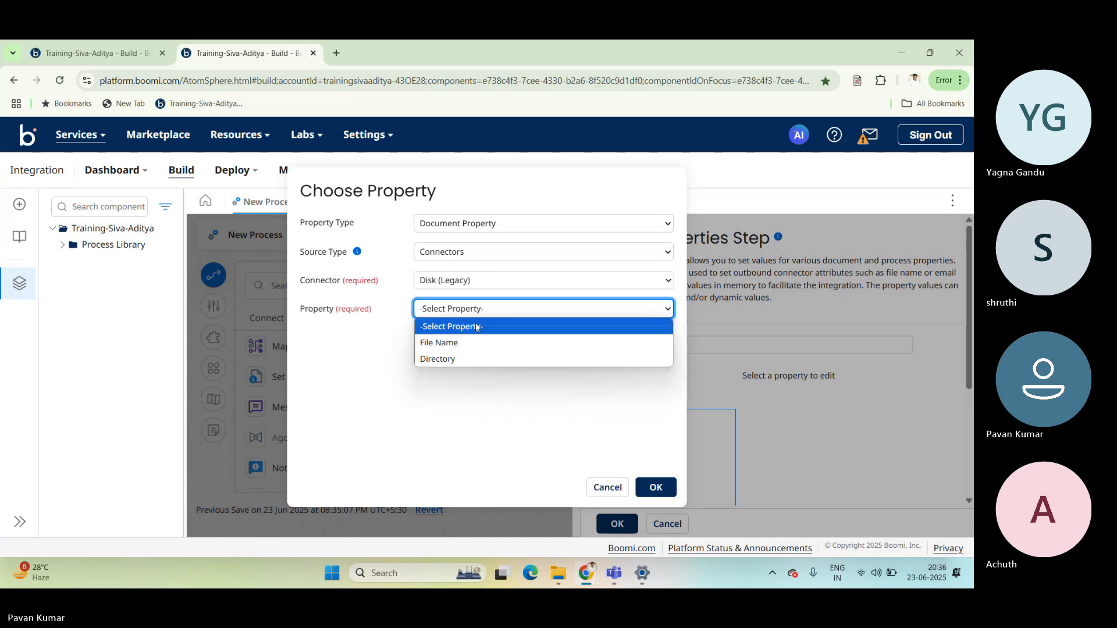
click(467, 344)
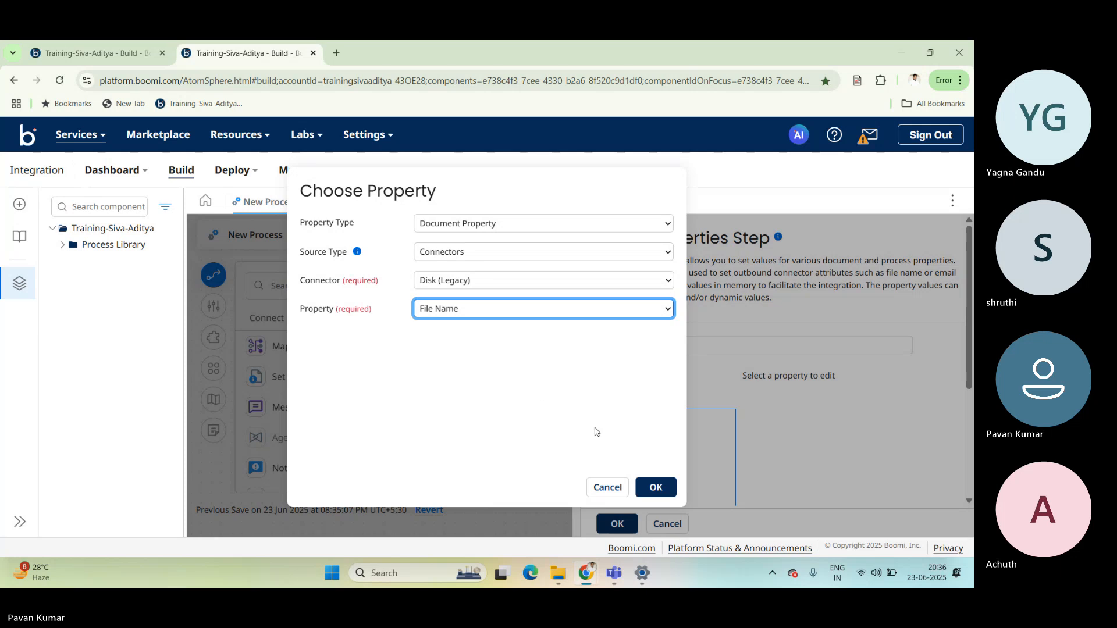
click(655, 488)
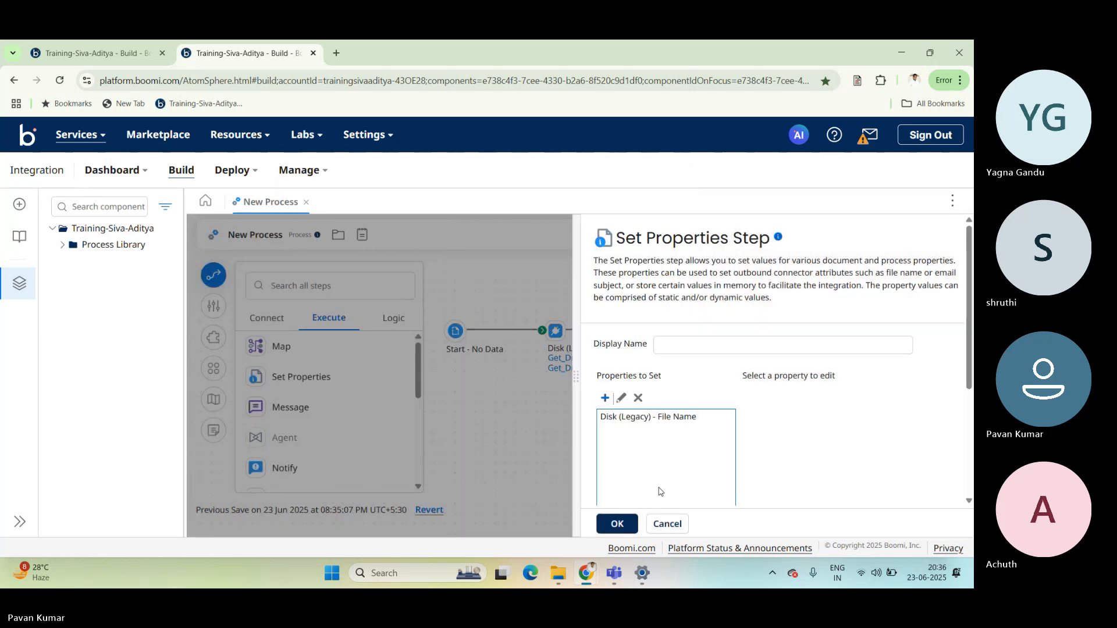
Apply the Set Properties settings, move the step up beside the second Disk step, and connect the first Disk step to it.
click(647, 422)
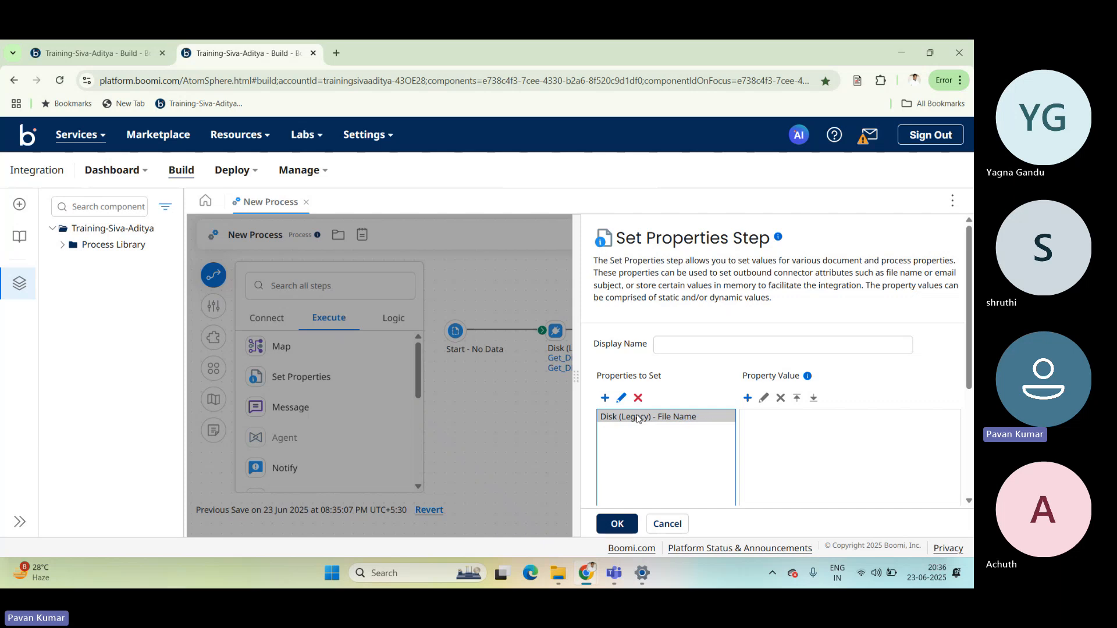
click(617, 523)
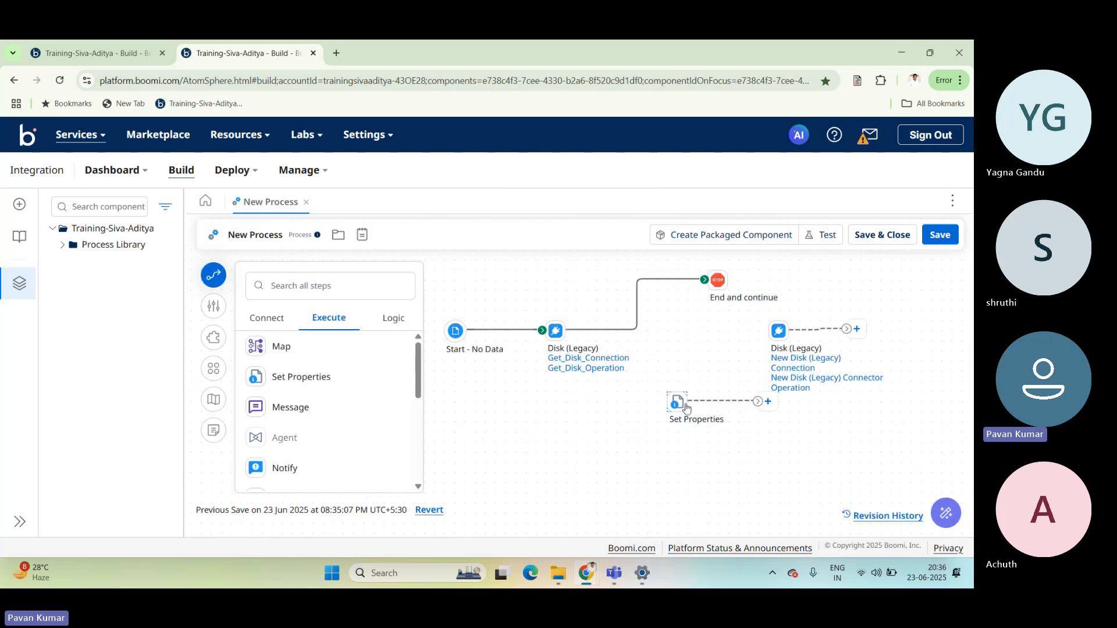
drag(685, 407, 695, 347)
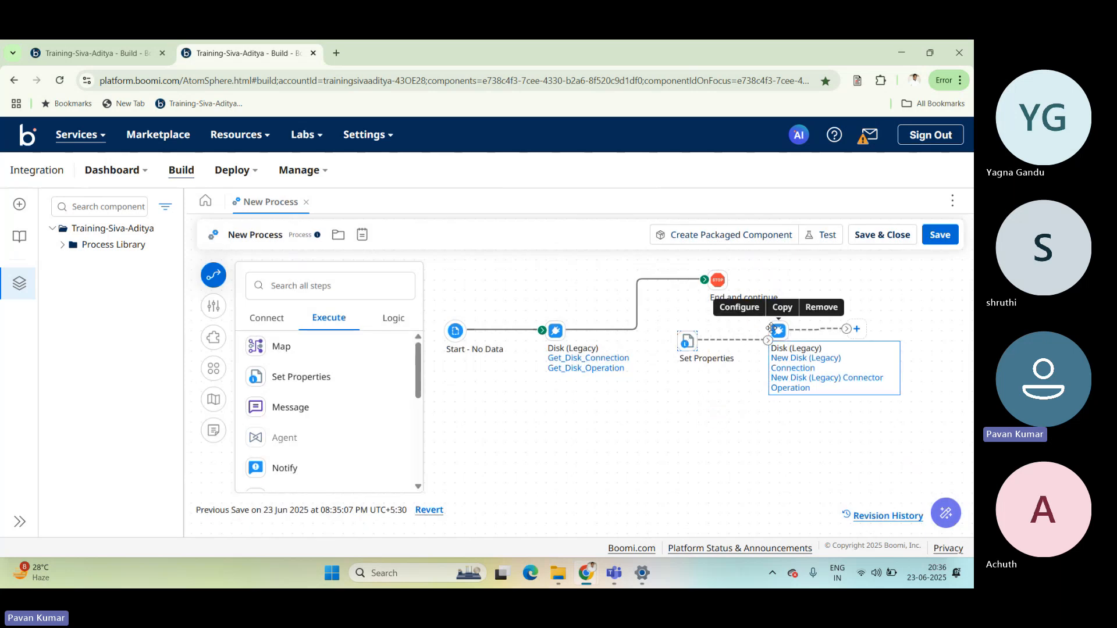
drag(704, 280, 690, 342)
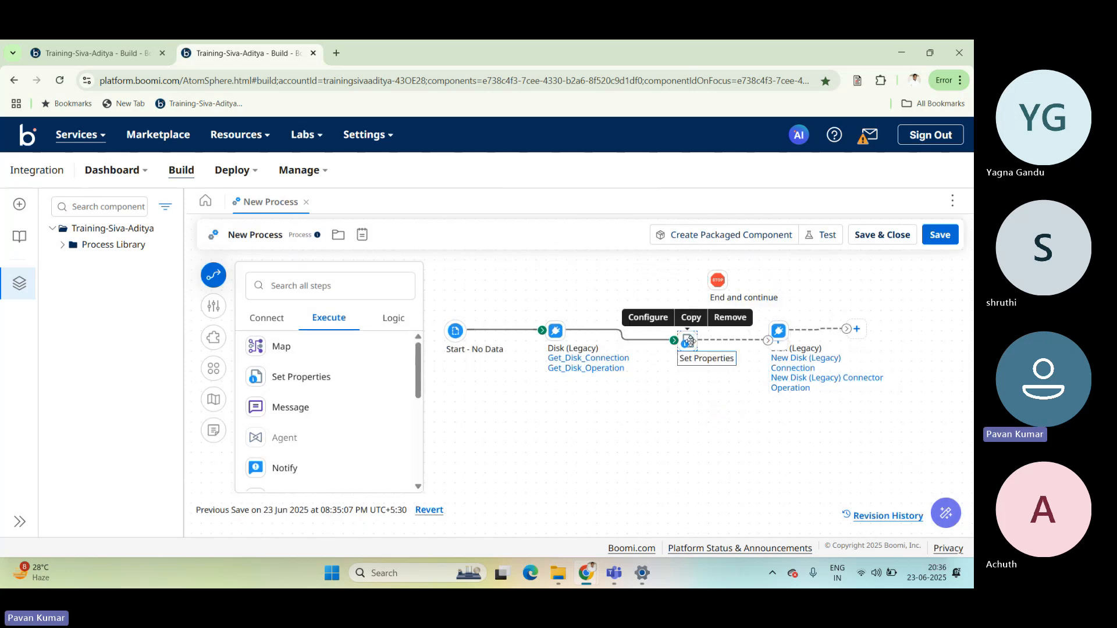
Give the Disk (Legacy) File Name property a static value of Aditya.txt in the Set Properties step.
double_click(688, 342)
click(644, 417)
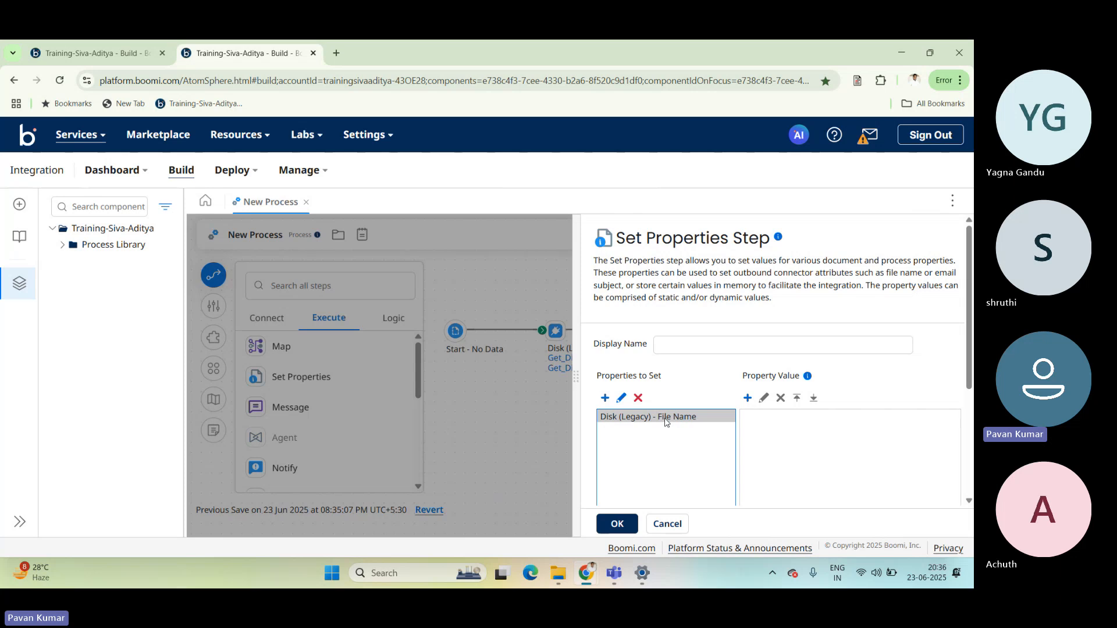
click(748, 399)
click(439, 211)
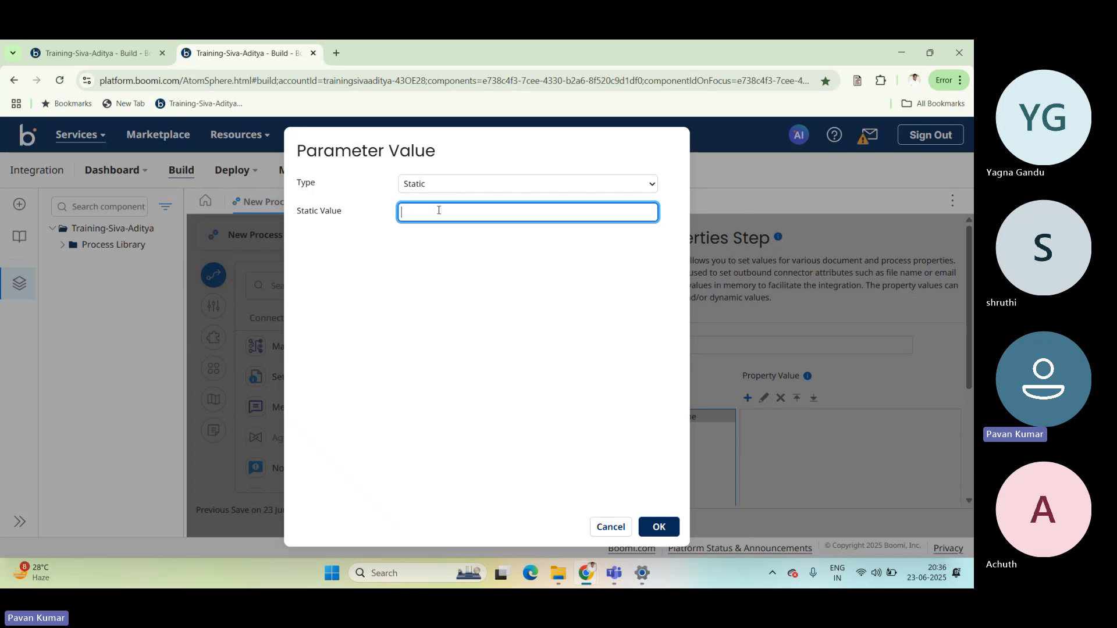
text(Aditya)
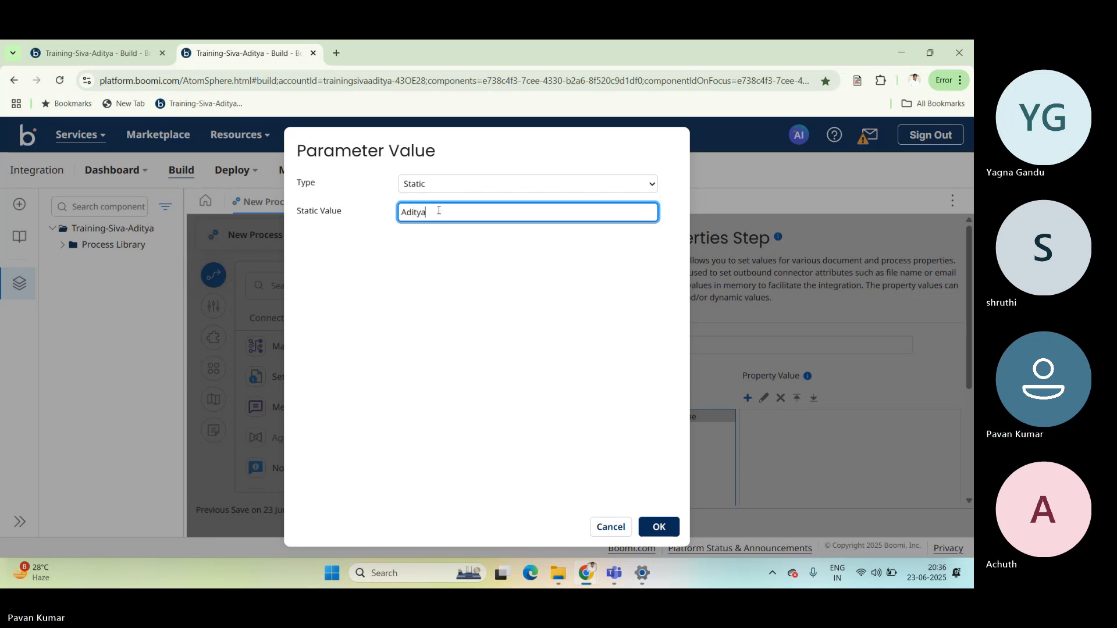
text(.txt)
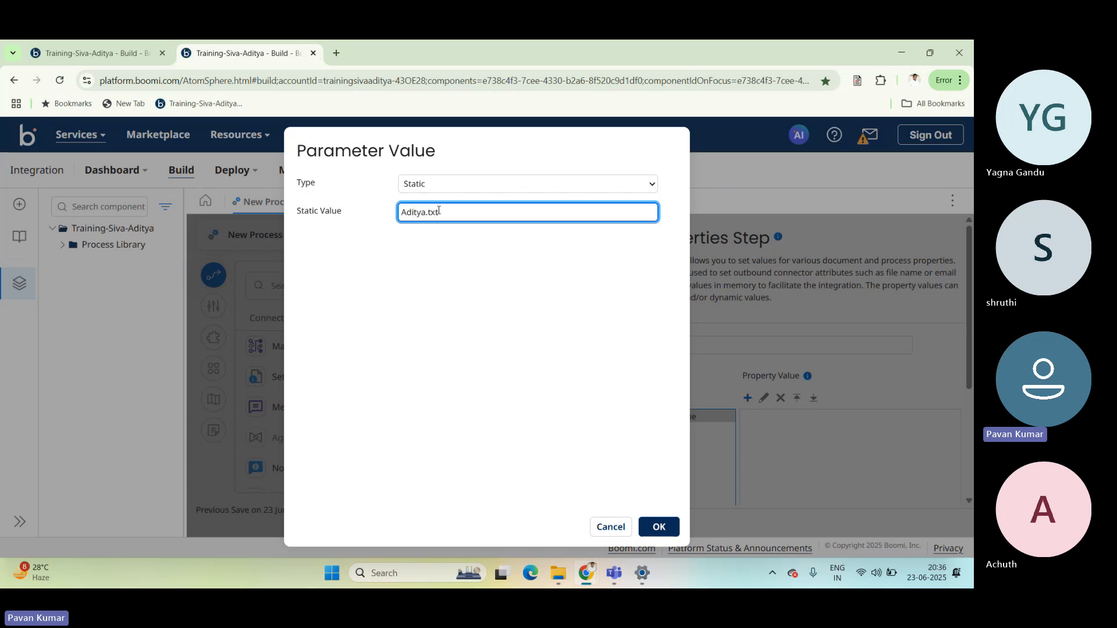
drag(476, 217, 399, 213)
click(625, 373)
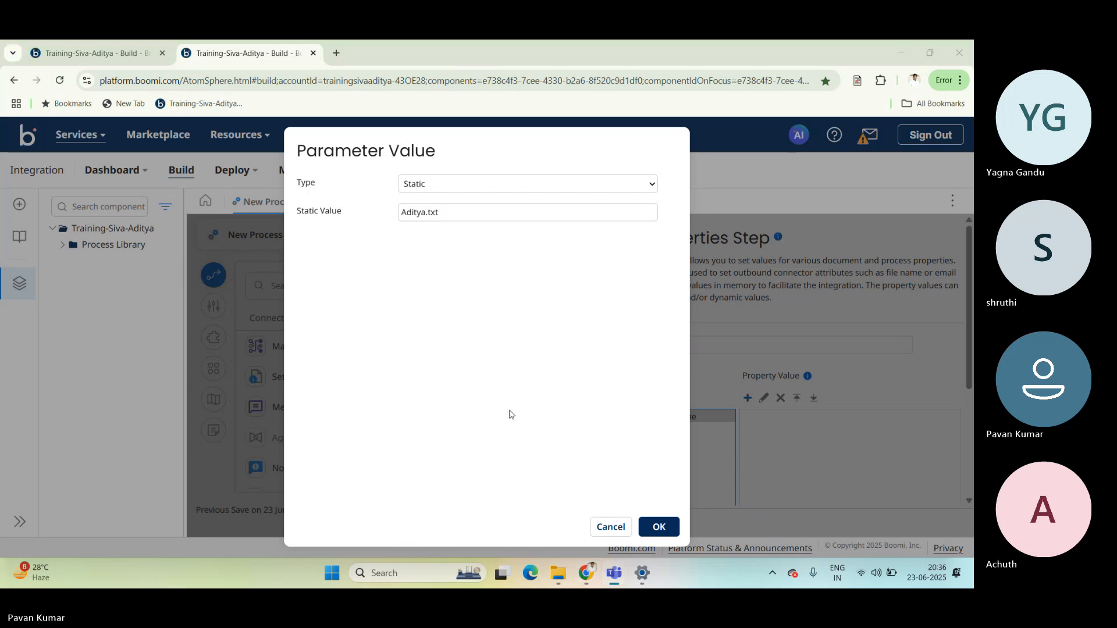
click(660, 527)
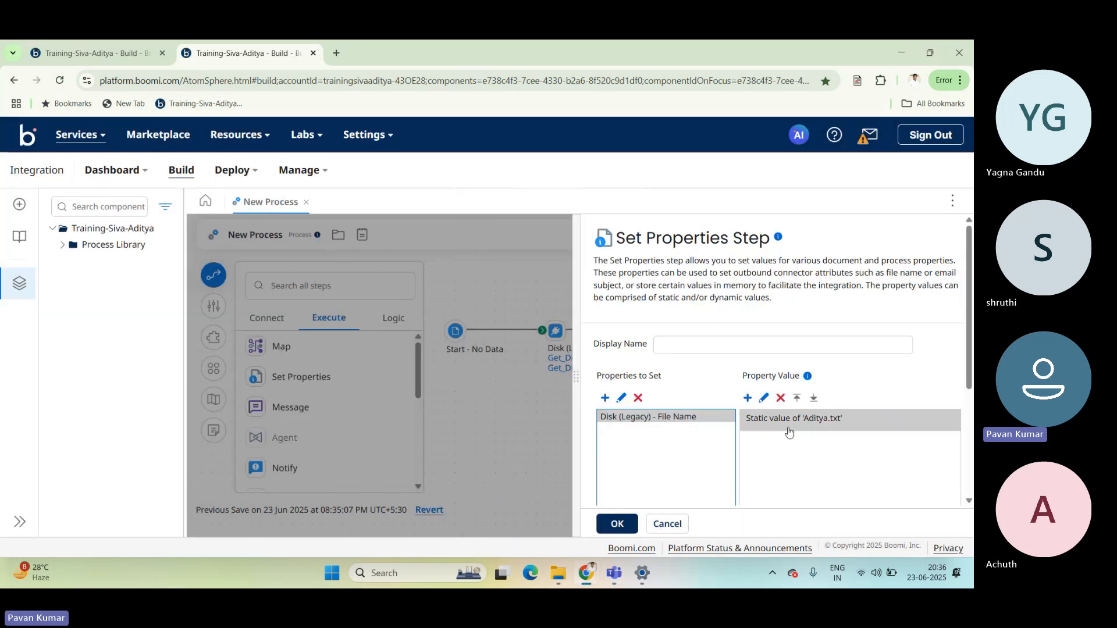
Switch to File Explorer to check the output file names in the SendDisk folder, and return to Boomi in Chrome.
key(alt+Tab)
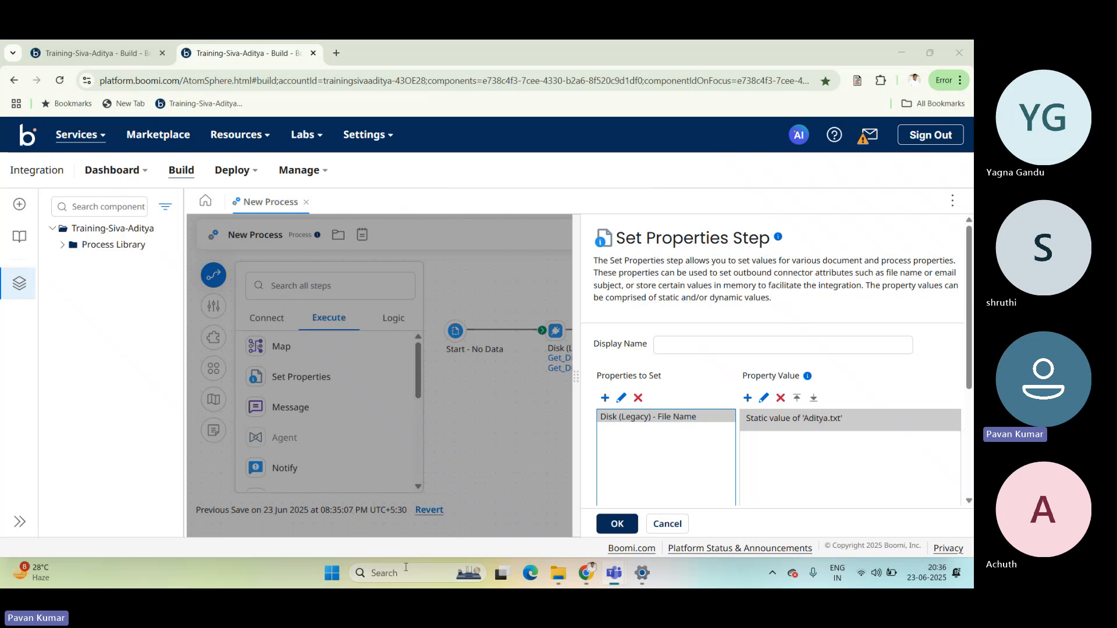
mouse_move(561, 576)
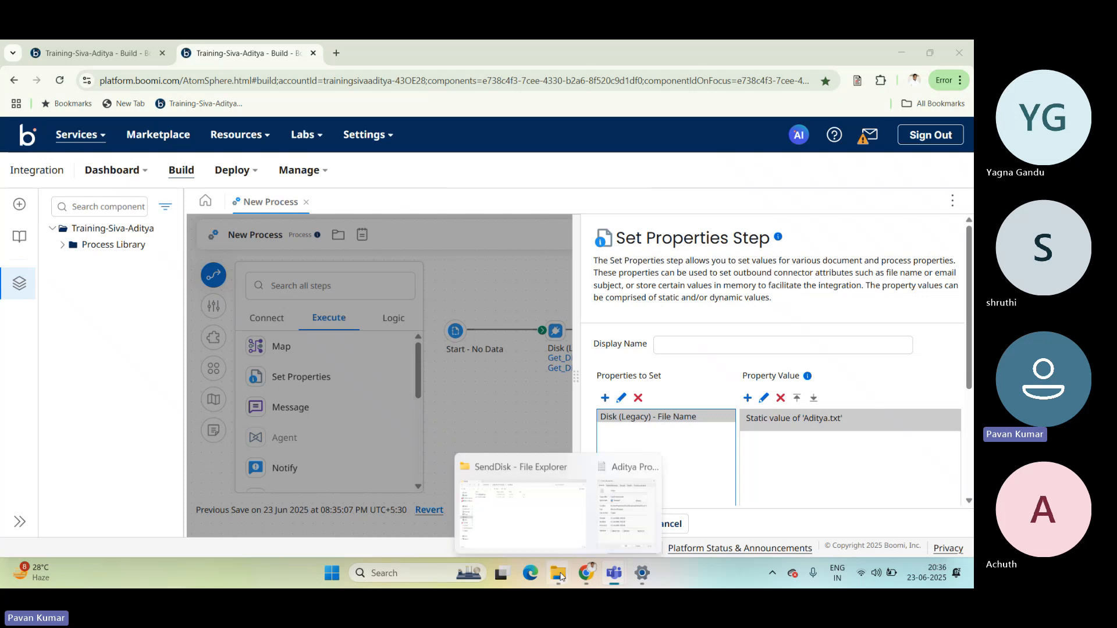
click(486, 511)
click(186, 160)
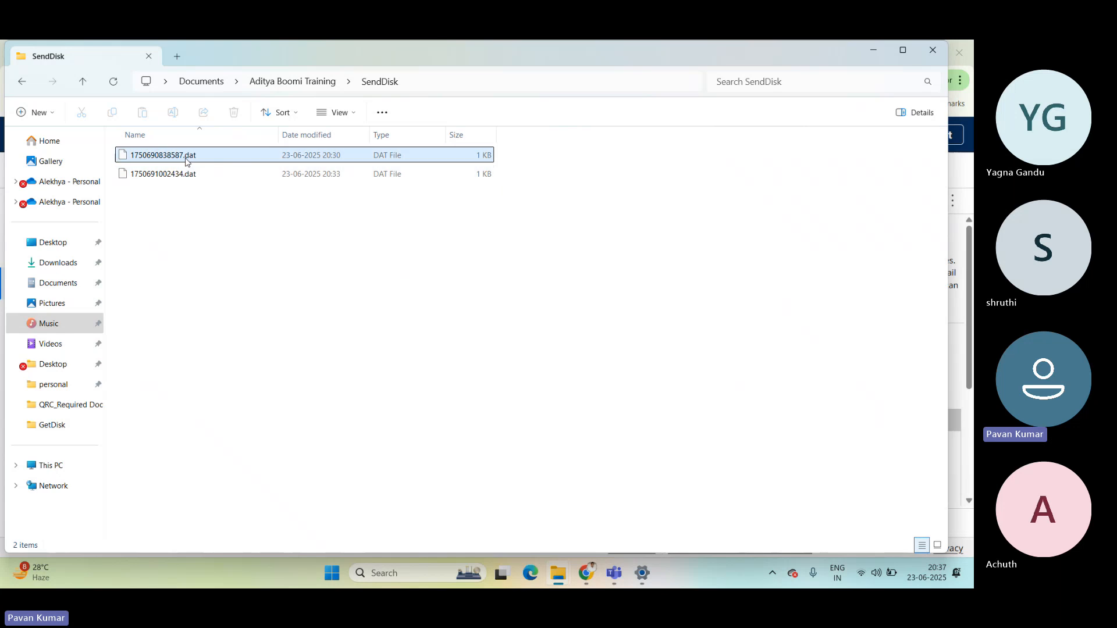
click(265, 242)
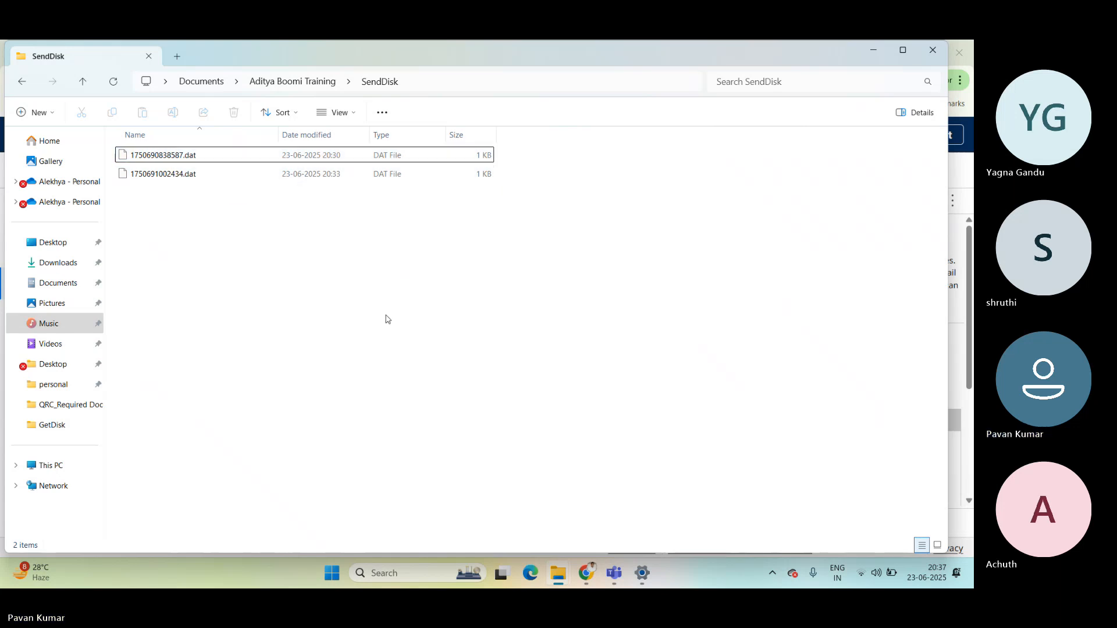
click(586, 573)
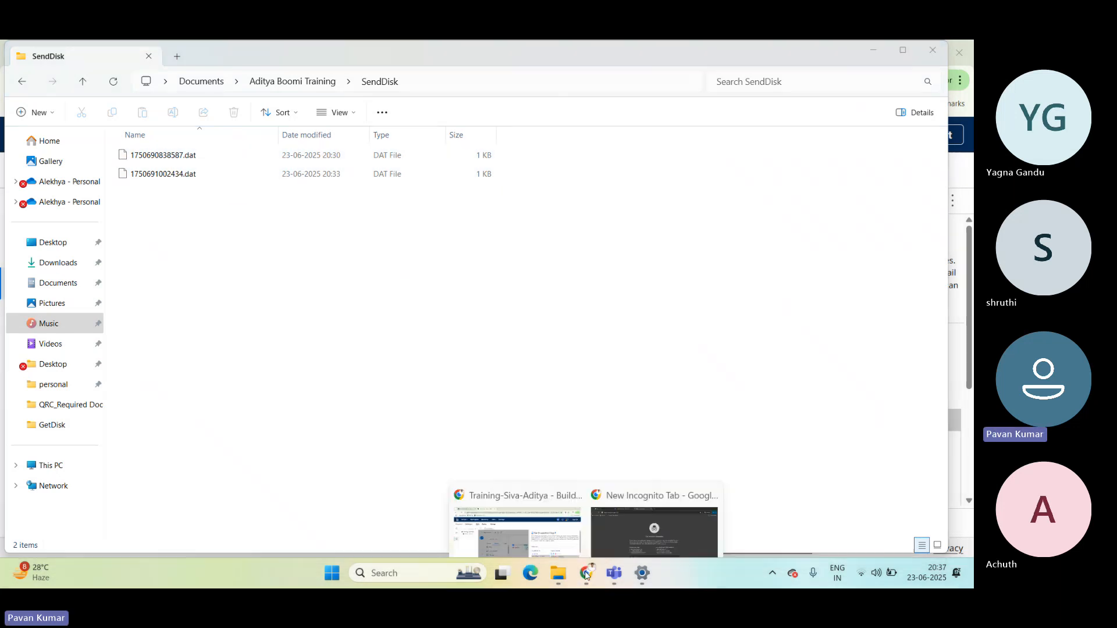
click(540, 538)
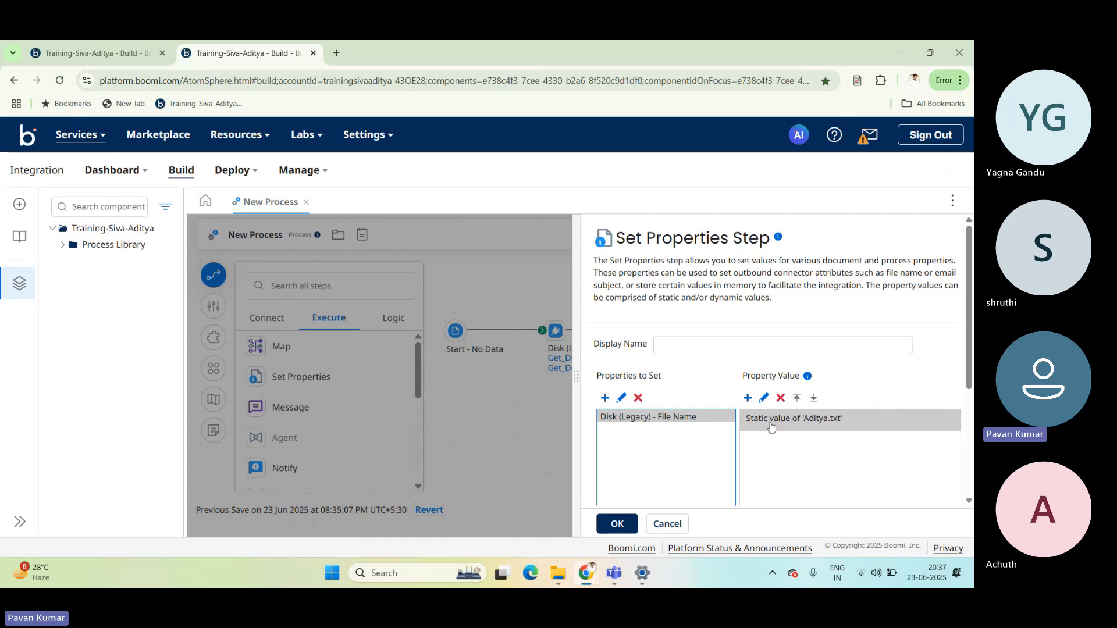
Confirm the Set Properties step, connect it to the second Disk step, and connect that Disk step to the Stop step.
drag(773, 419, 665, 415)
click(680, 409)
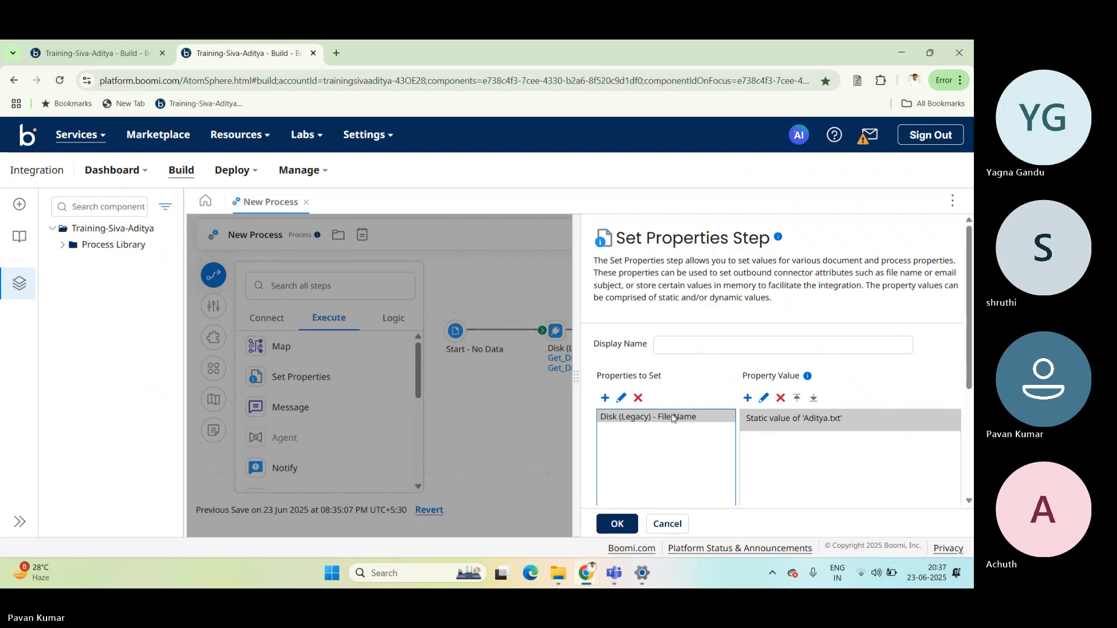
click(620, 524)
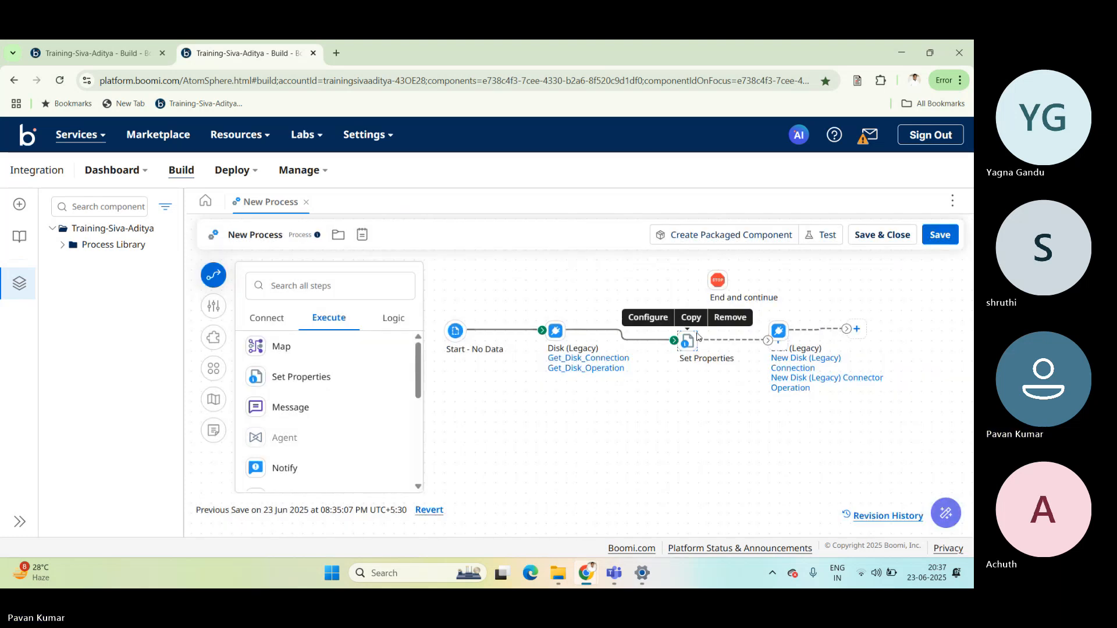
drag(760, 336, 778, 331)
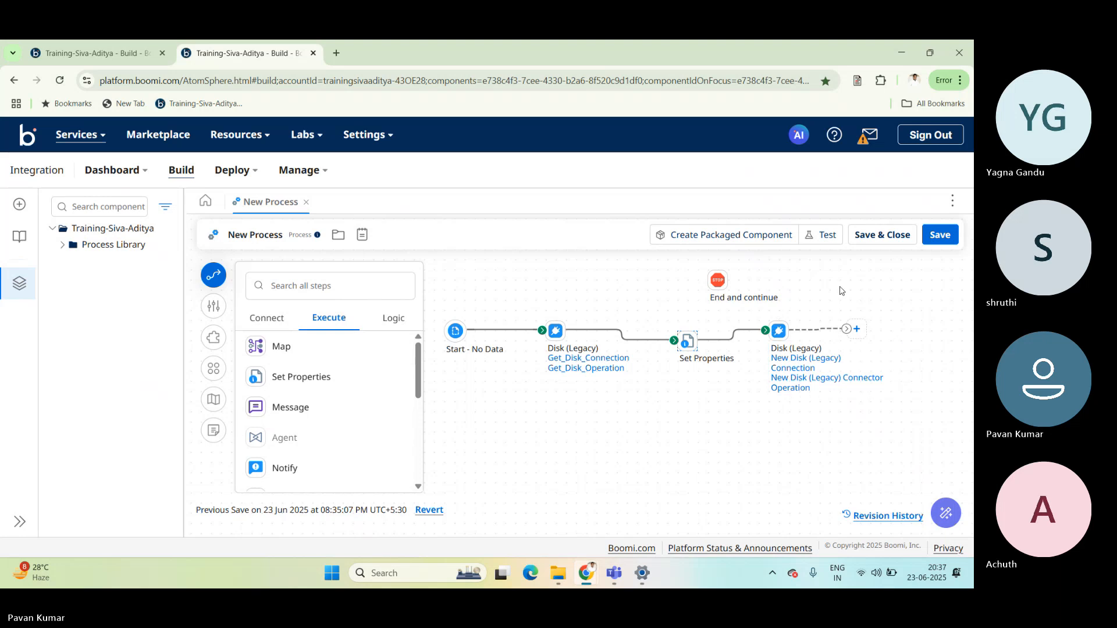
click(824, 236)
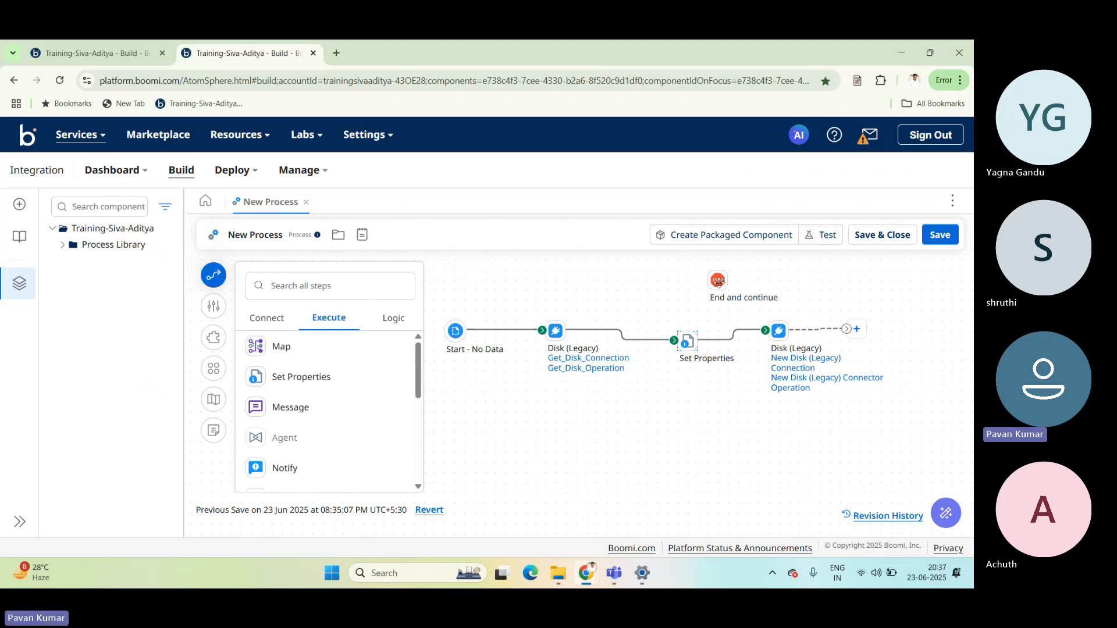
click(447, 372)
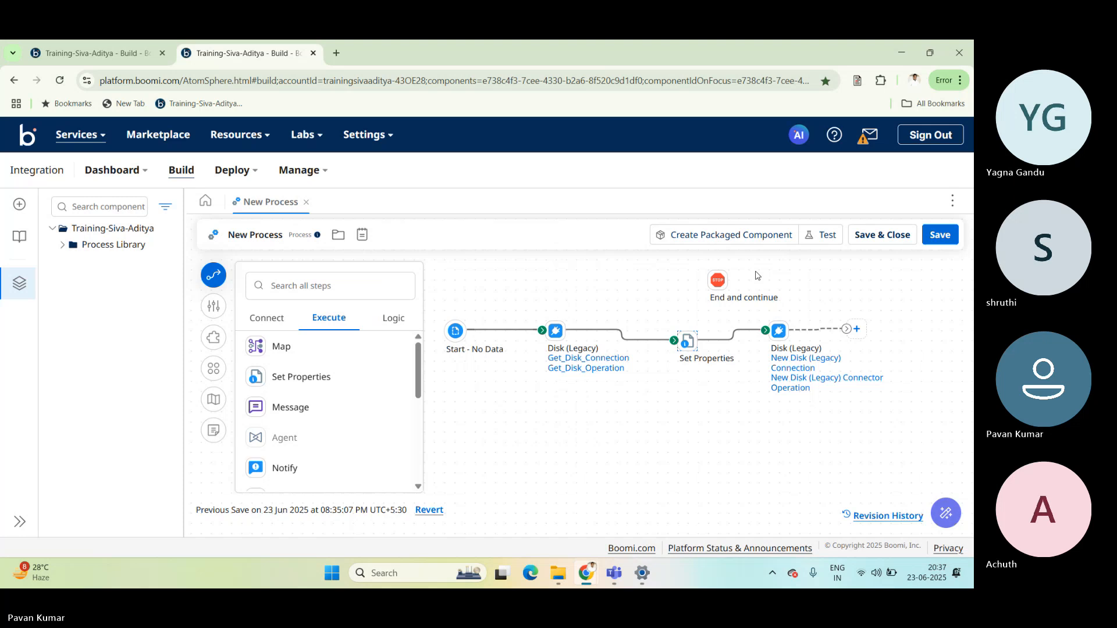
drag(718, 280, 849, 330)
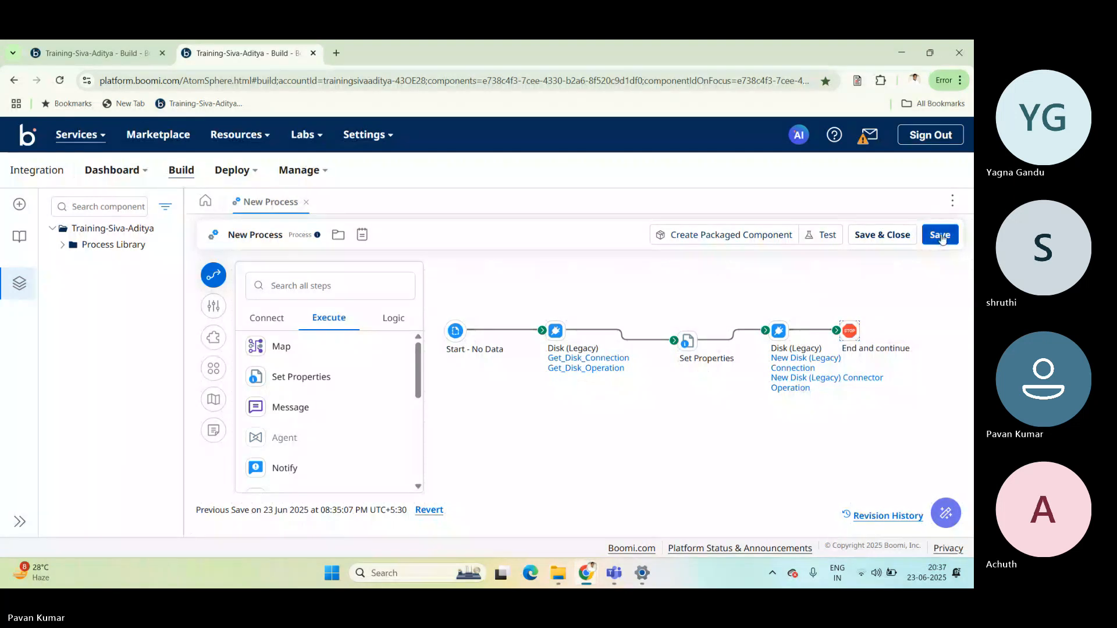
Save the rewired process and begin a new test of it.
click(823, 236)
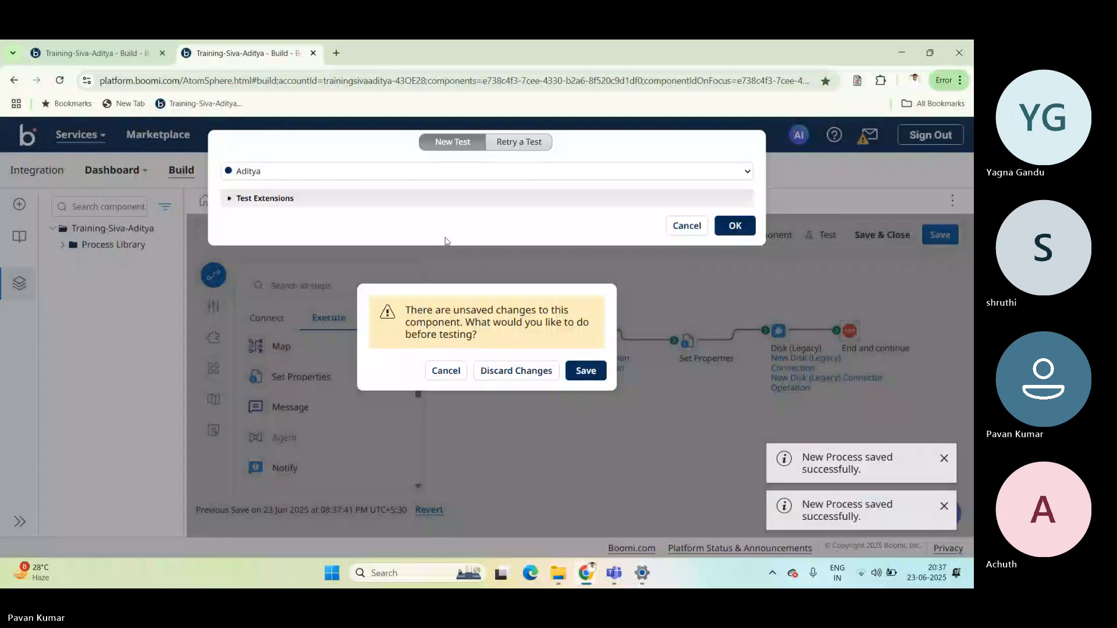
click(575, 378)
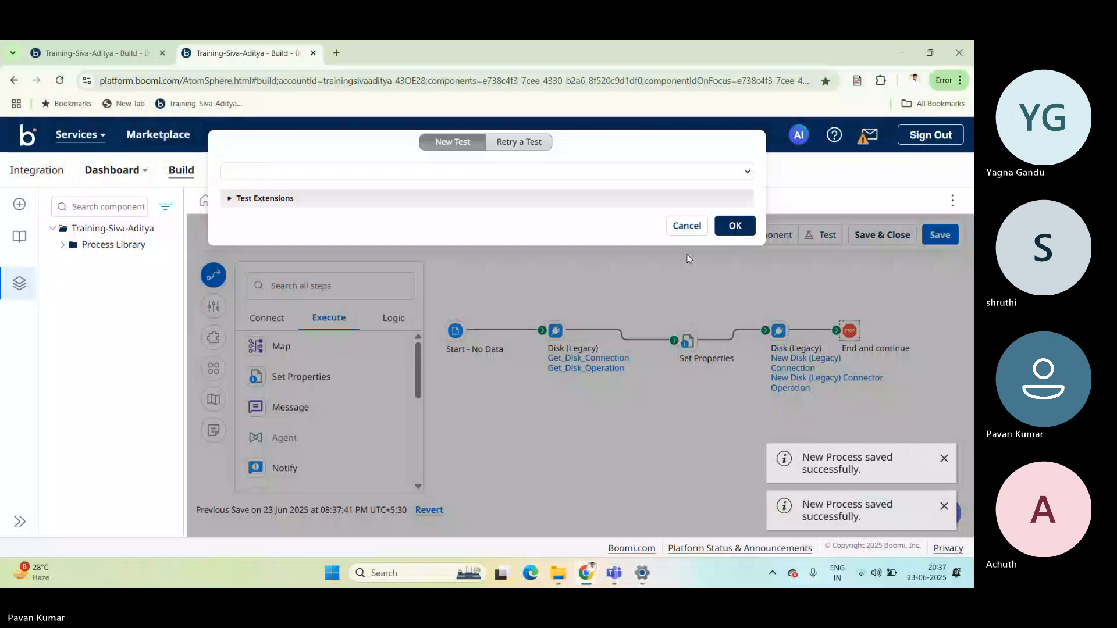
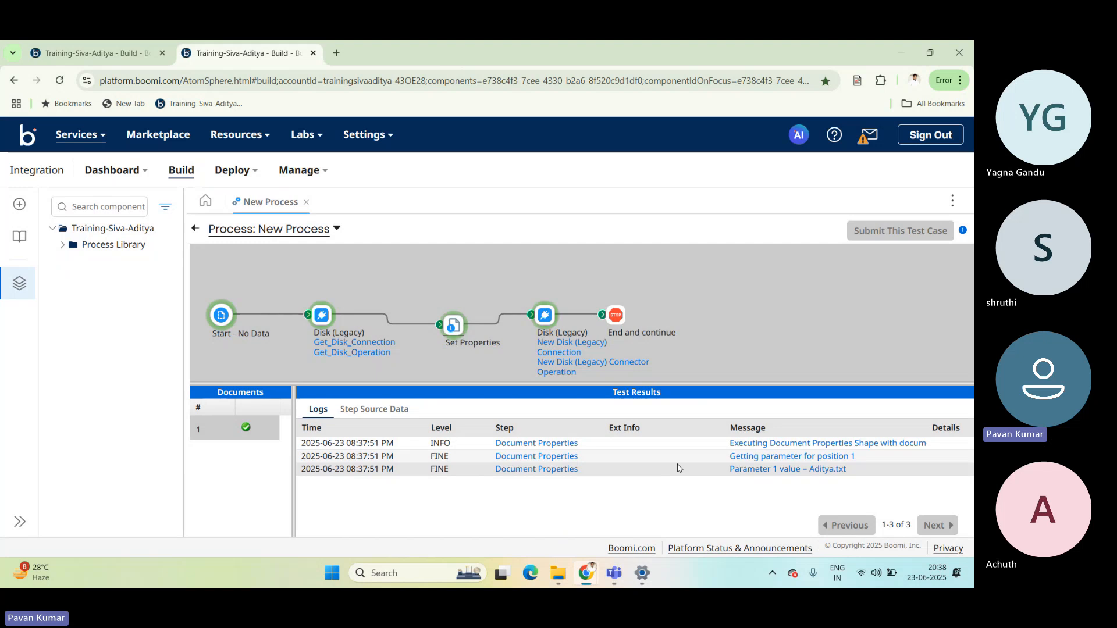
Read the full log messages of the Set Properties step in the test results, including the parameter value message.
click(778, 460)
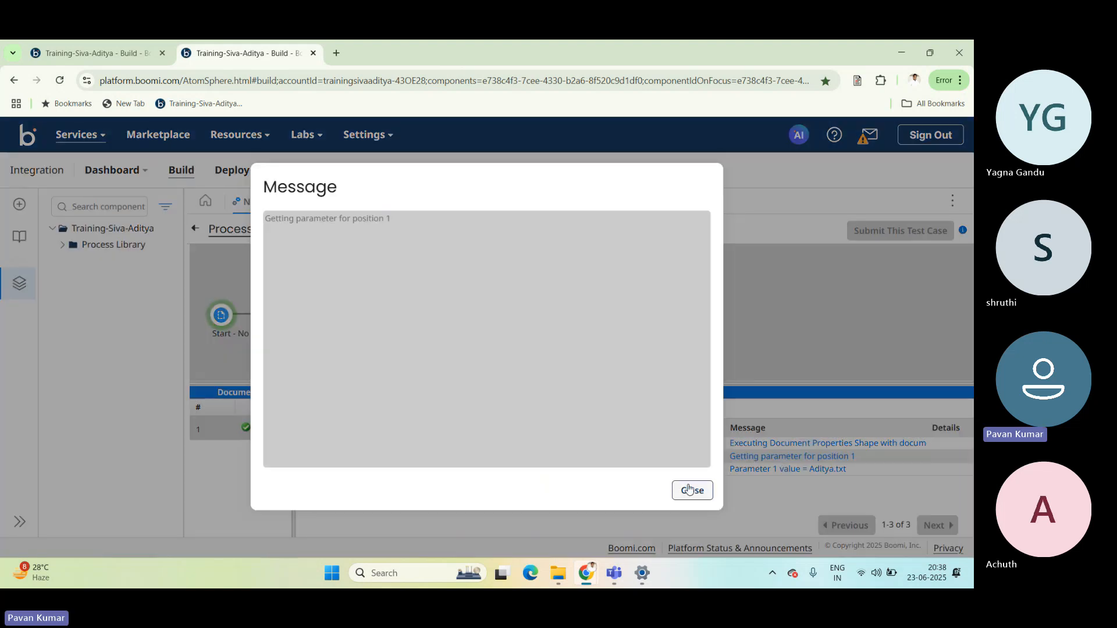
click(690, 490)
click(790, 469)
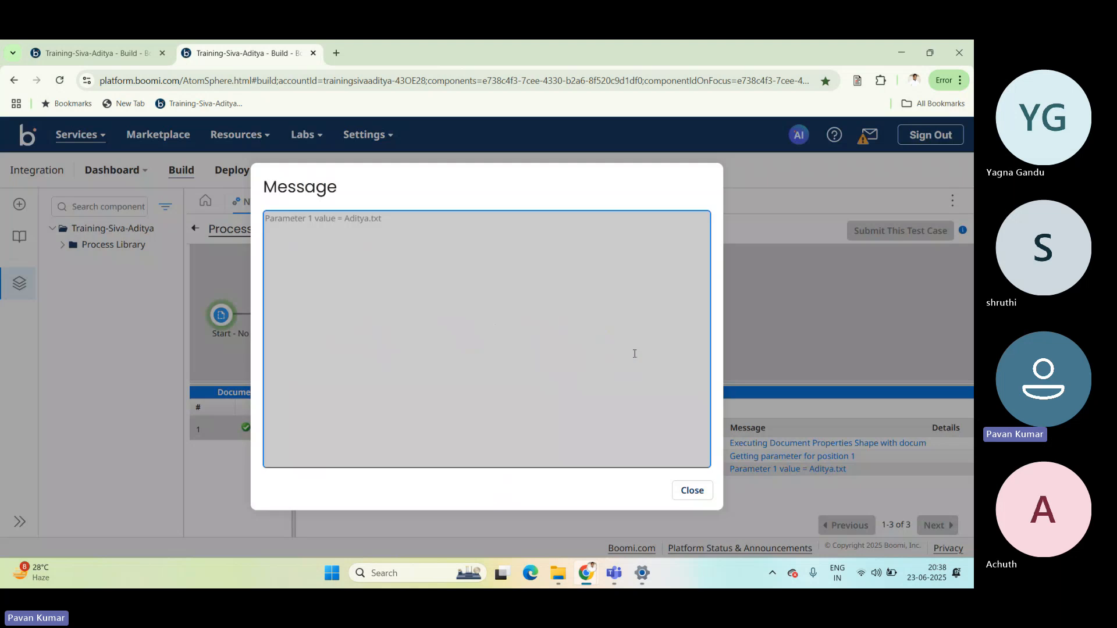
drag(389, 218, 289, 236)
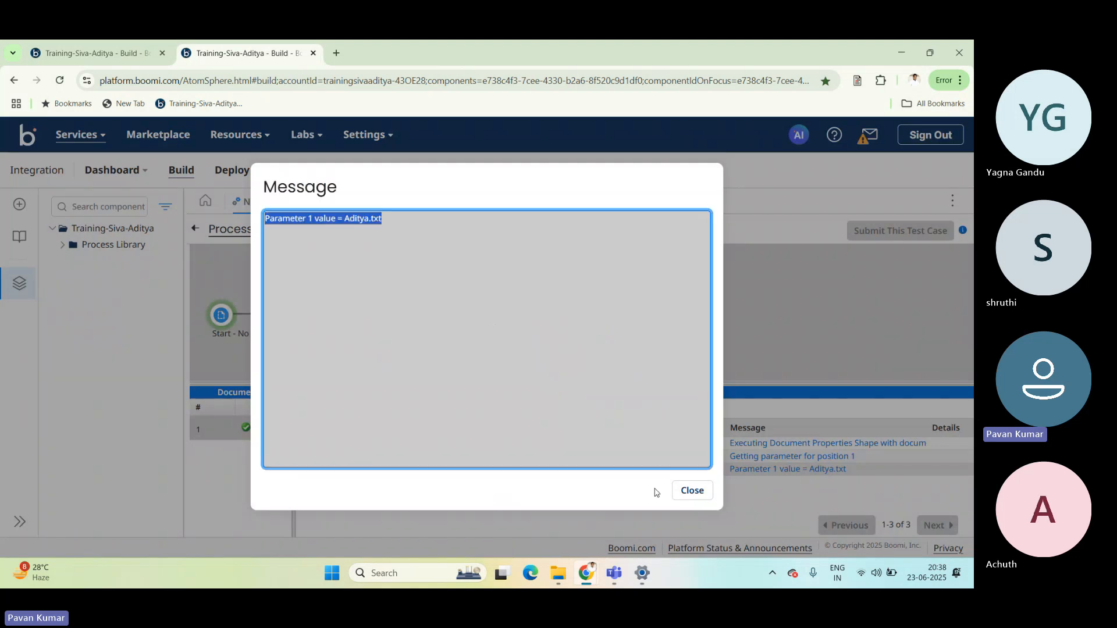
click(701, 488)
click(691, 490)
click(792, 444)
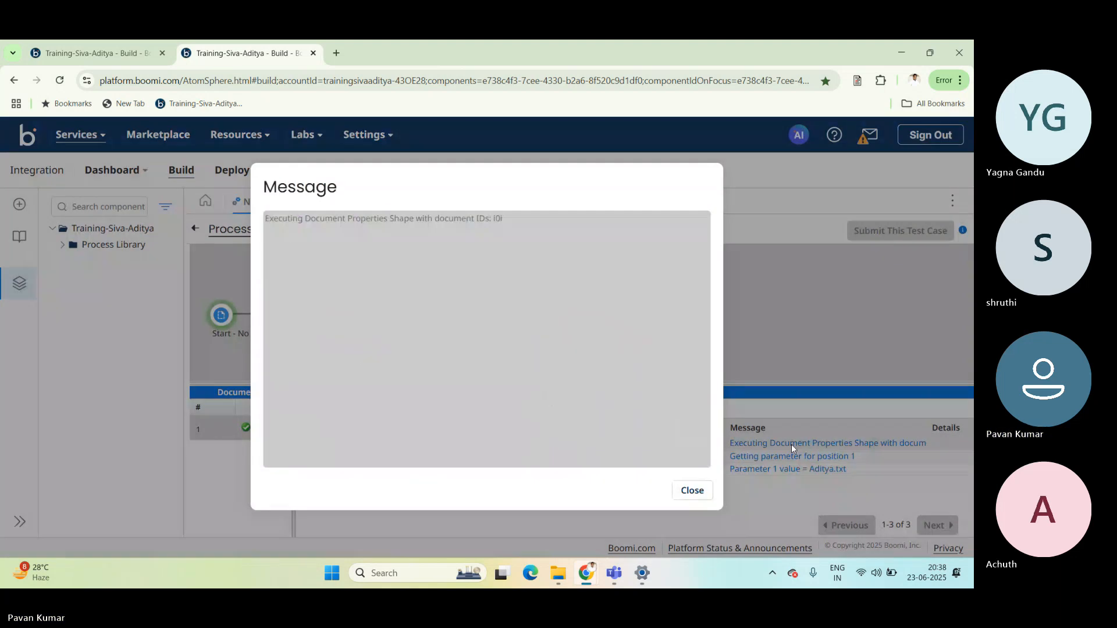
click(692, 490)
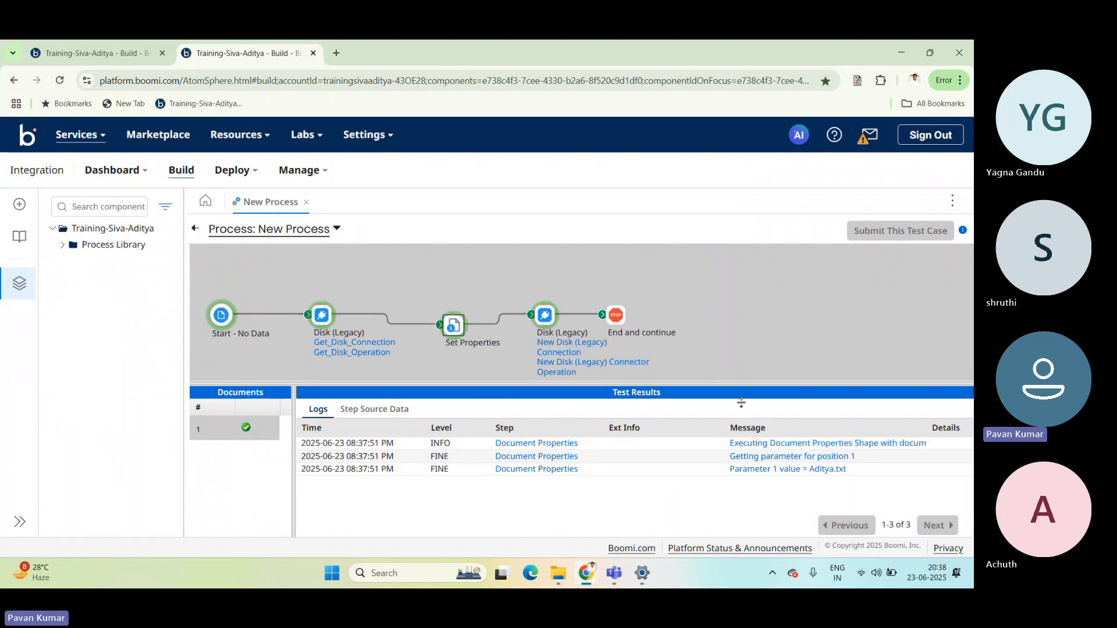
Show the test logs of the second Disk step and read the full message about the dynamic file name parameter.
click(547, 318)
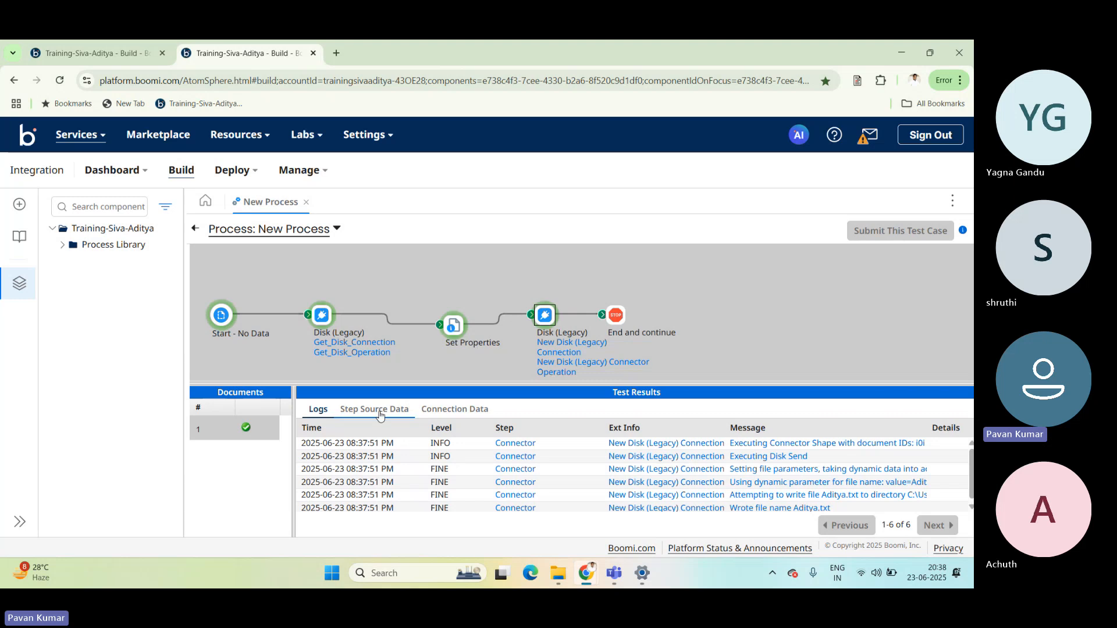
key(ctrl+a)
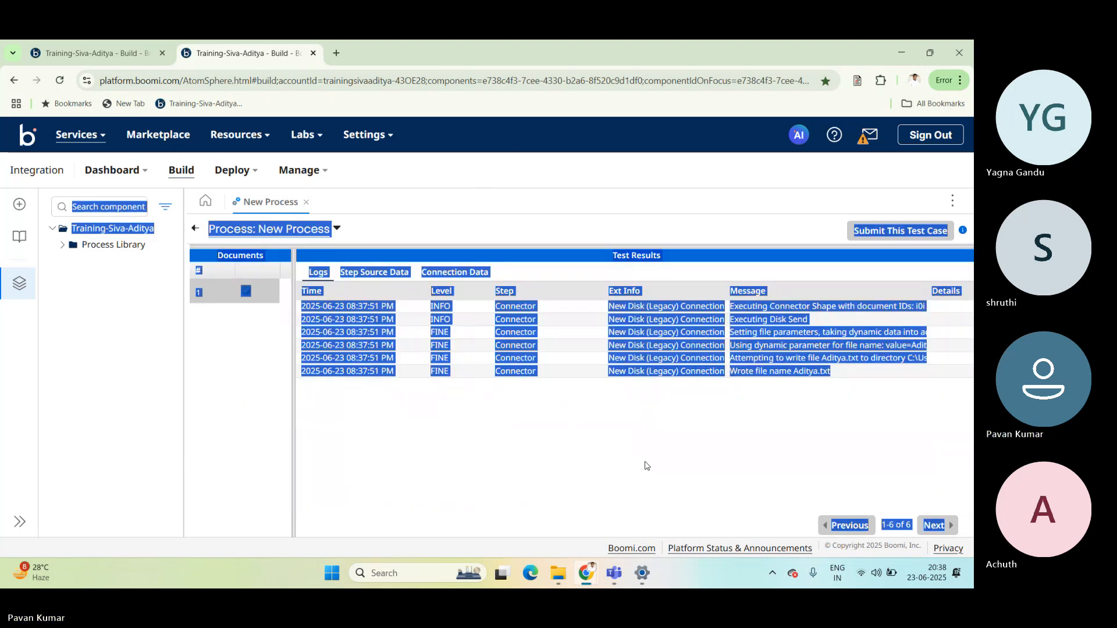
click(646, 464)
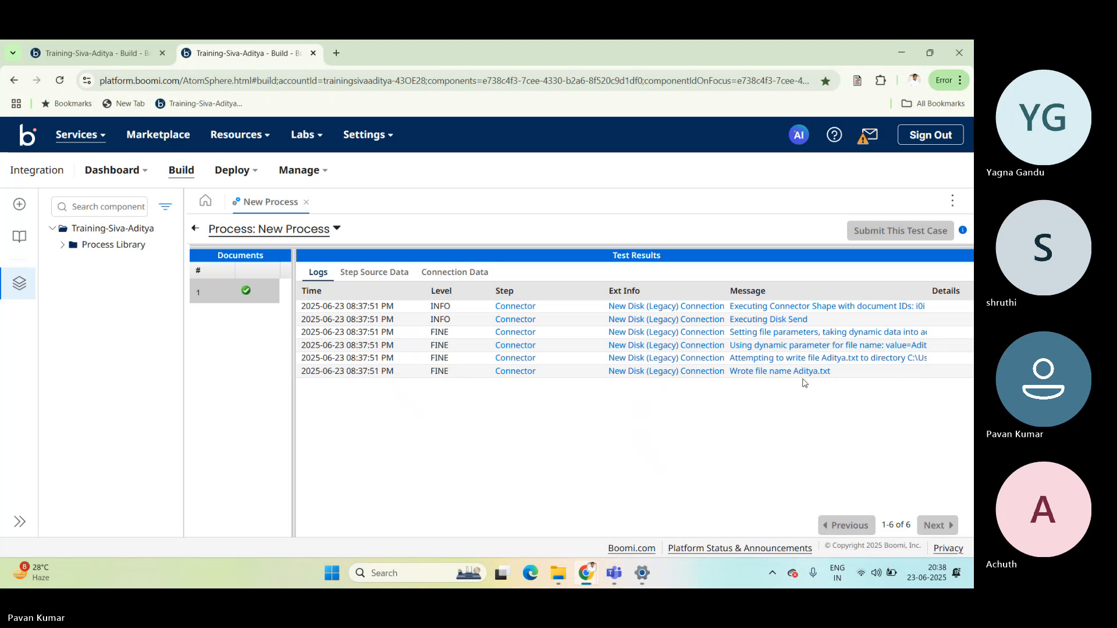
click(830, 348)
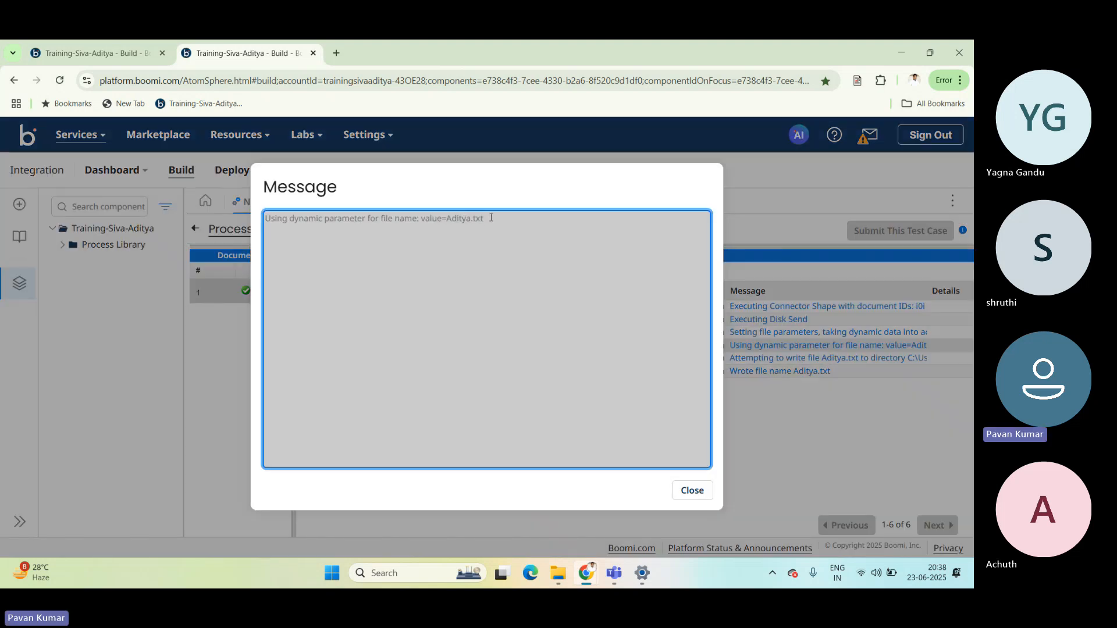
drag(490, 218, 265, 204)
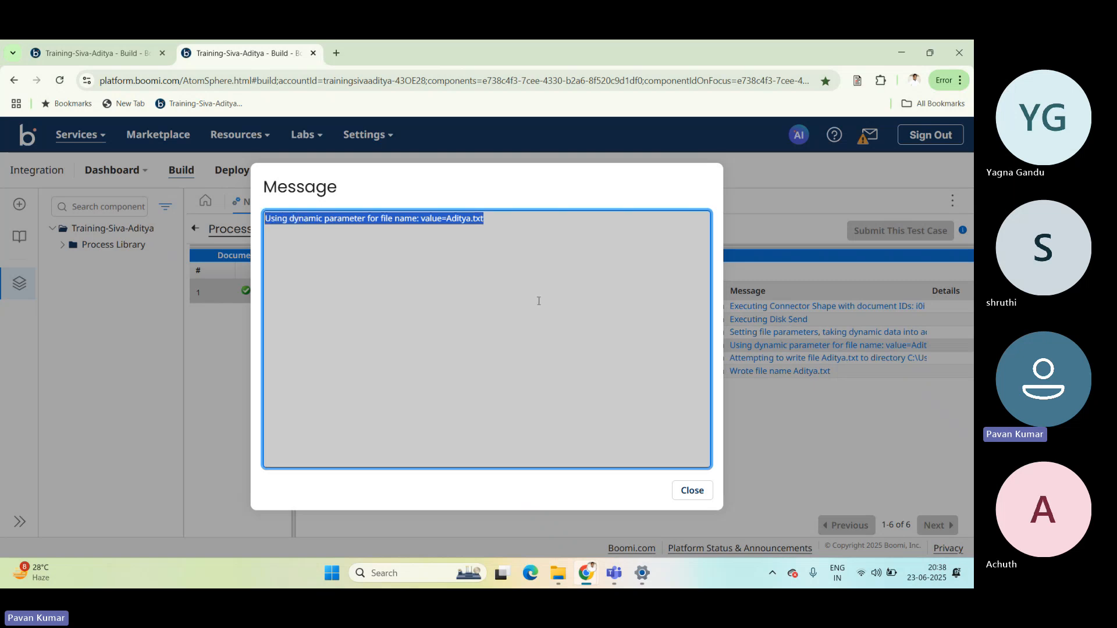
click(698, 492)
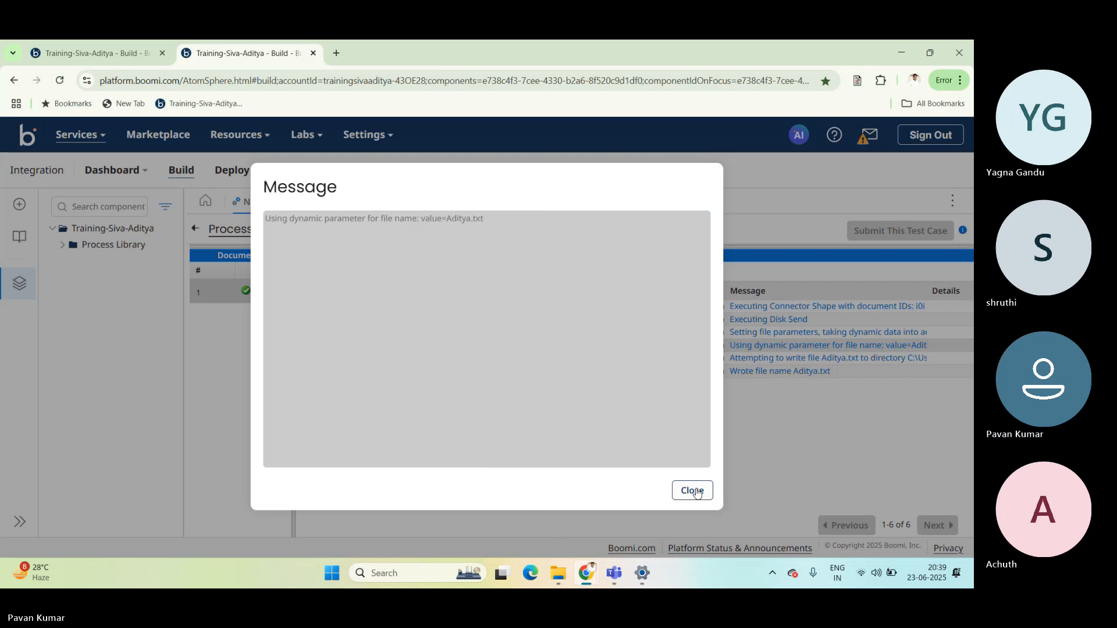
click(697, 491)
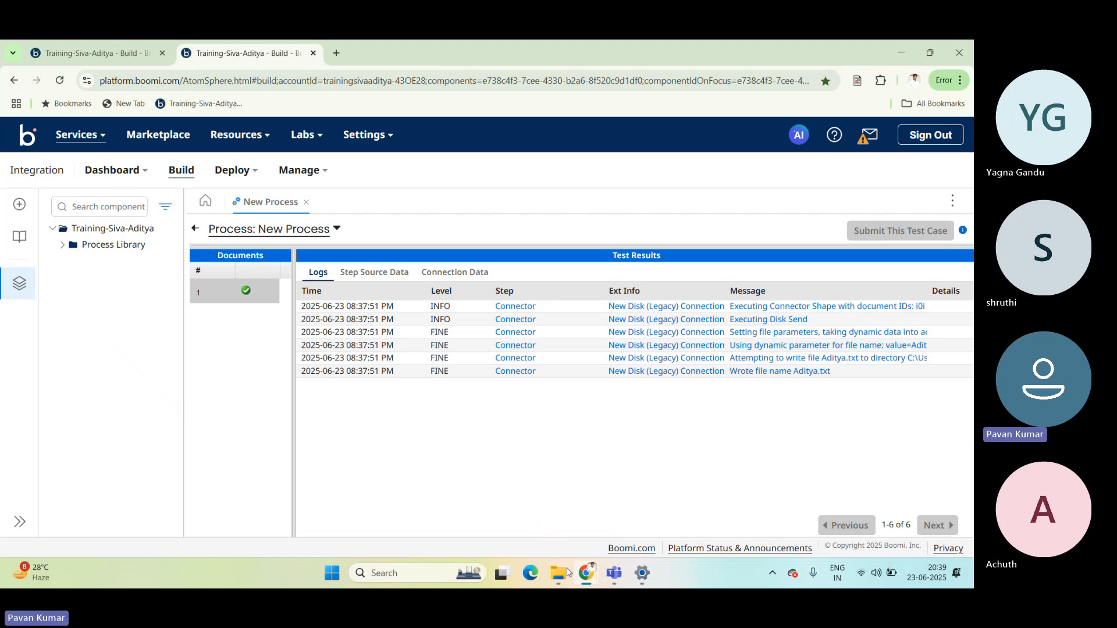
Switch to File Explorer to check the SendDisk folder for the output file, and return to the test results in Chrome.
mouse_move(558, 573)
click(526, 514)
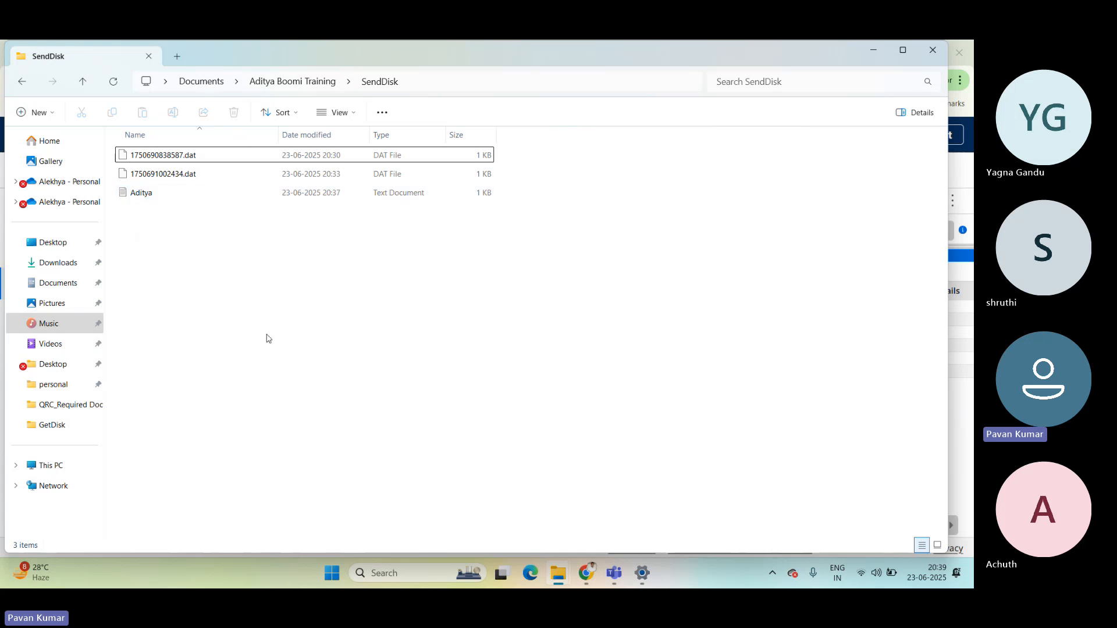
click(39, 573)
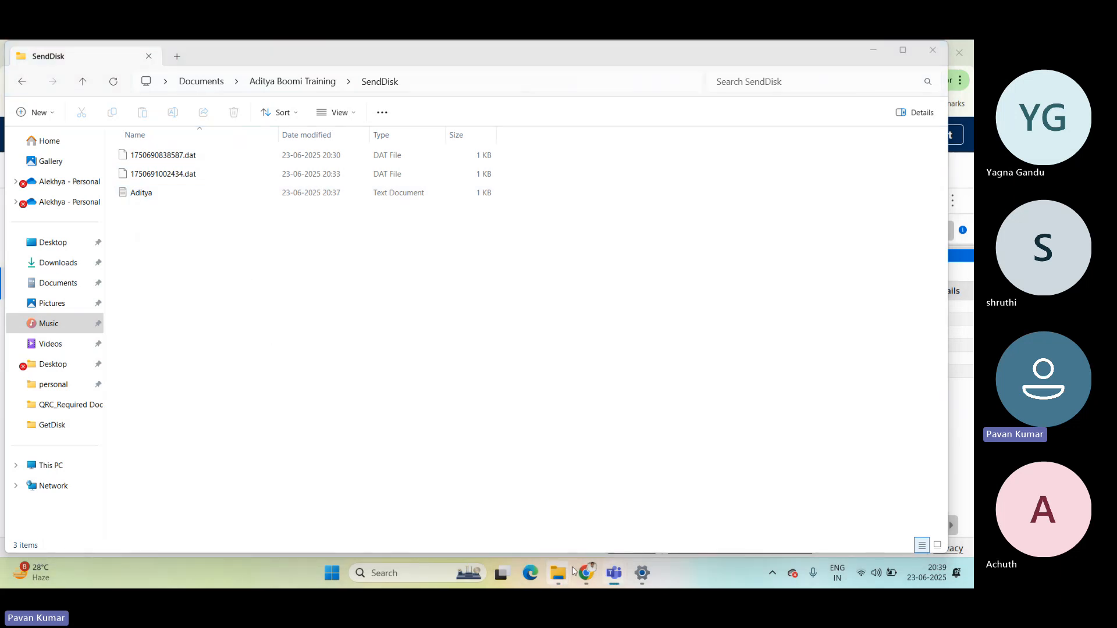
mouse_move(587, 573)
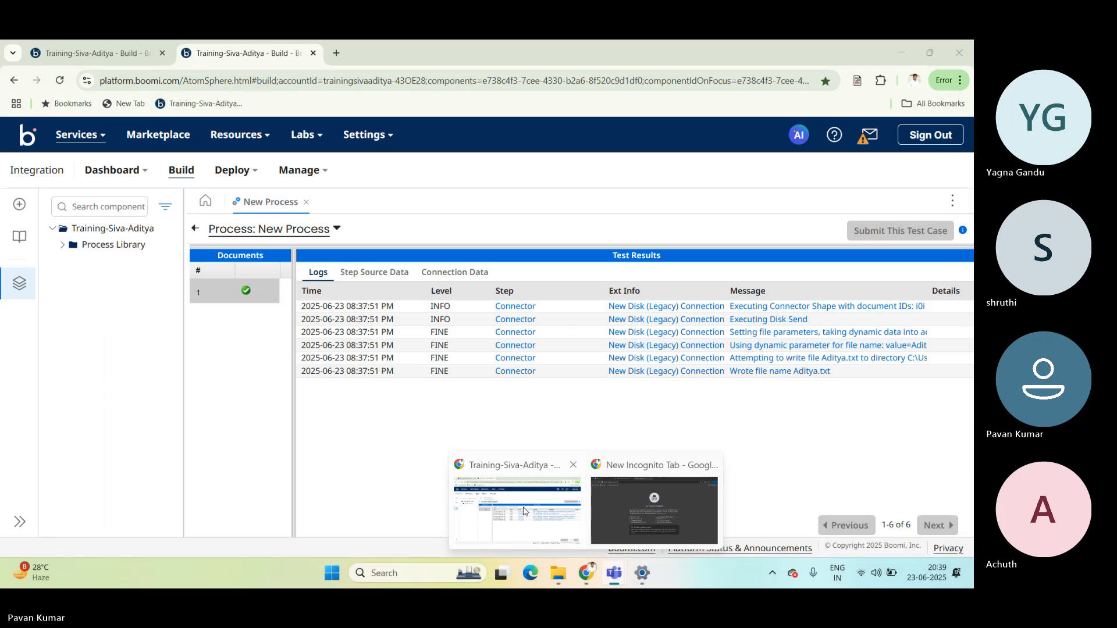
click(525, 512)
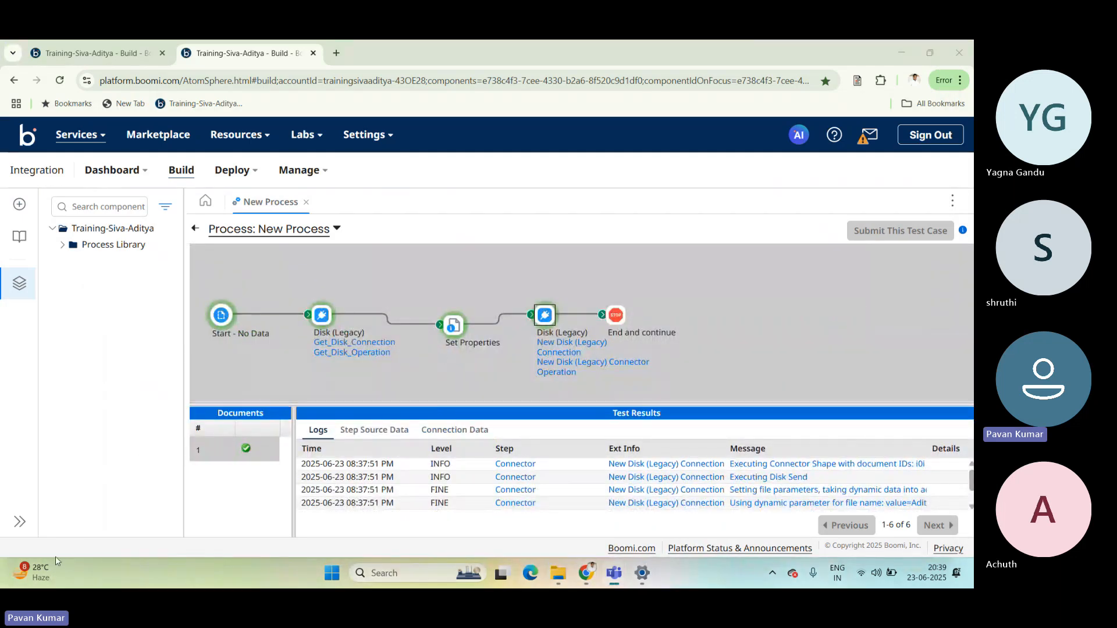
click(381, 386)
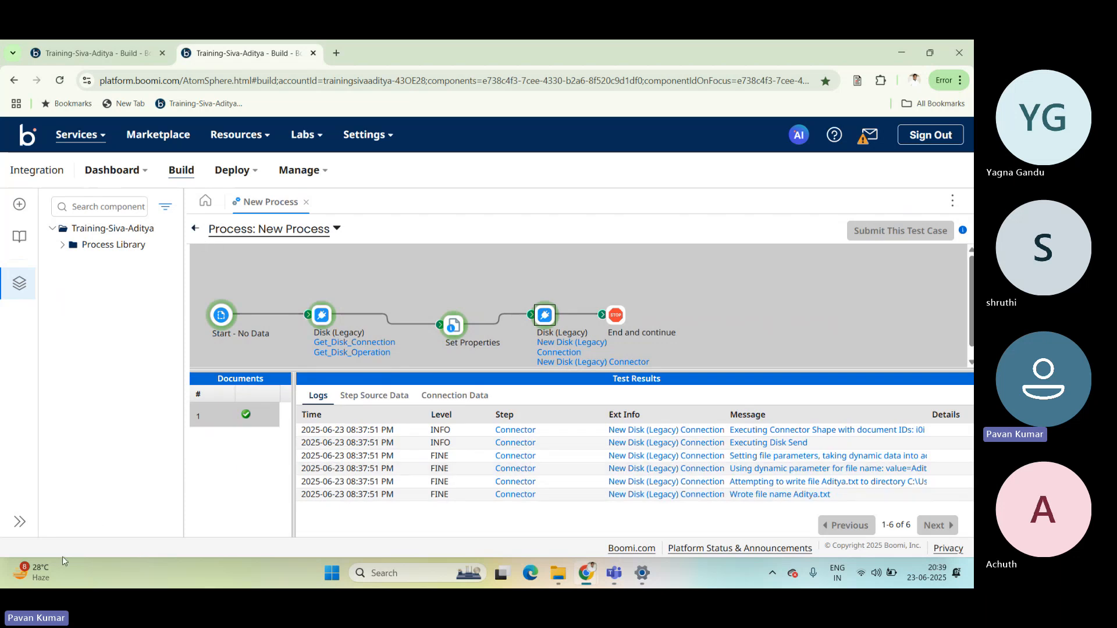
Switch to File Explorer and open Aditya.txt from the GetDisk folder to read the source contents.
mouse_move(558, 574)
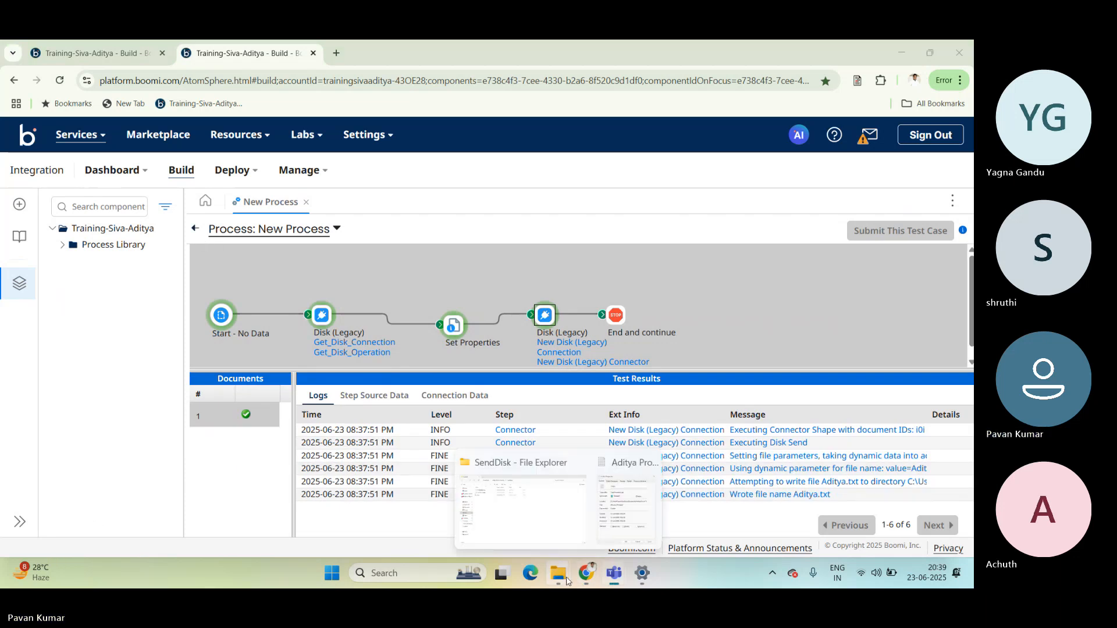
click(536, 535)
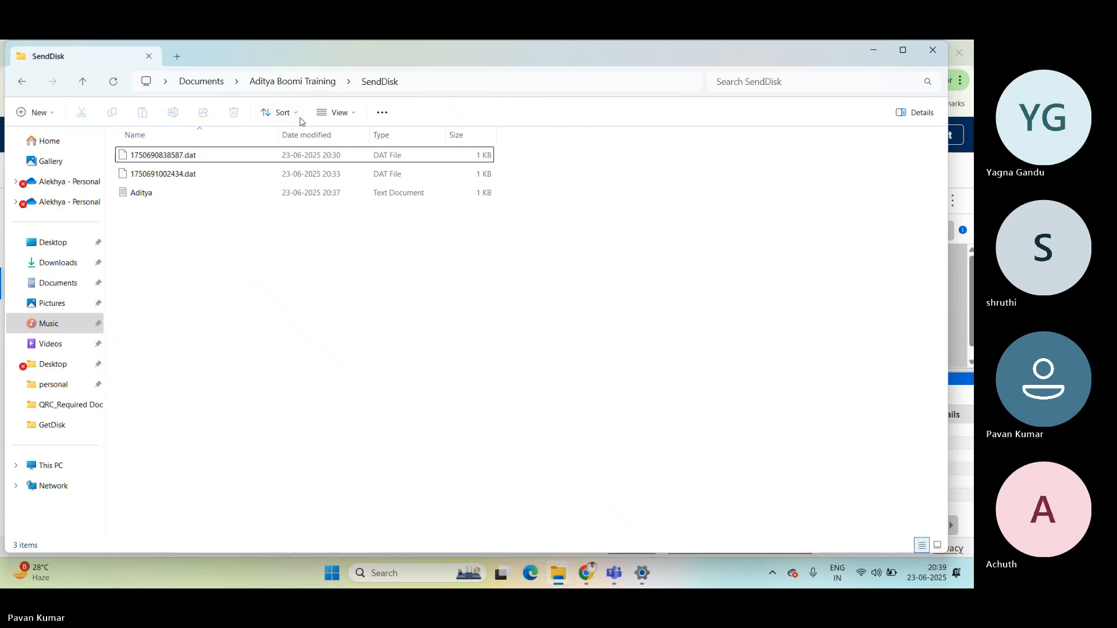
click(308, 85)
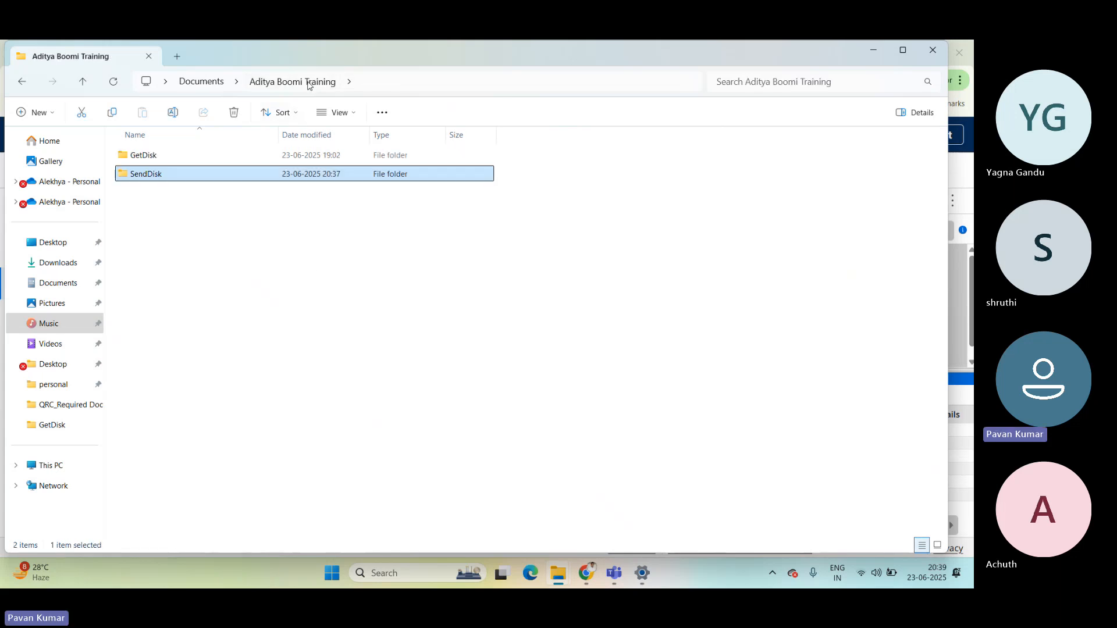
double_click(155, 157)
double_click(155, 156)
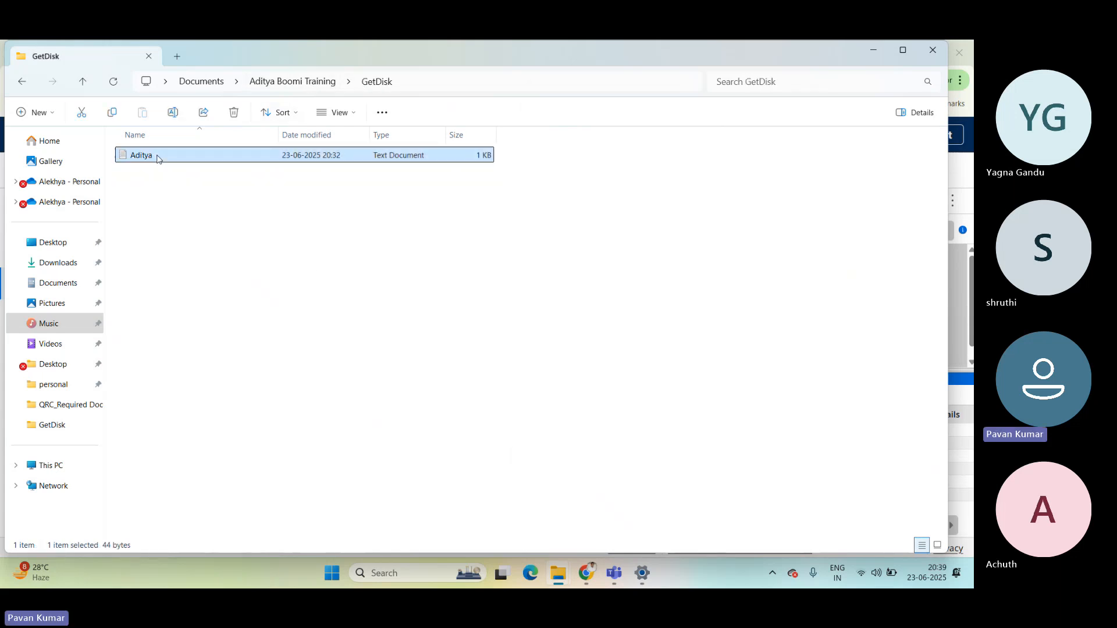
key(Return)
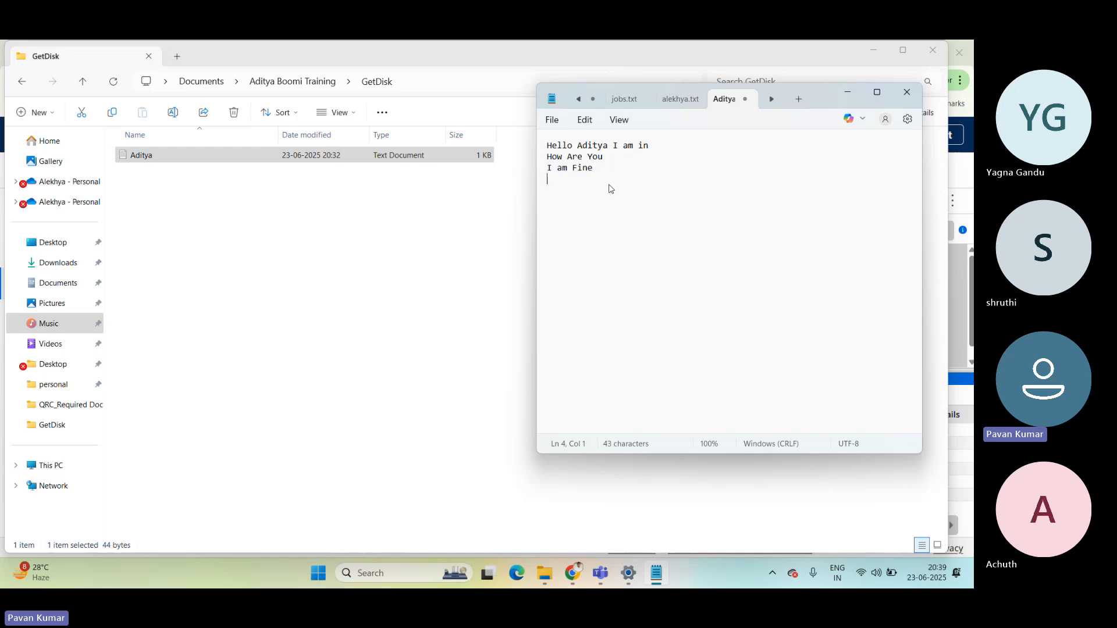
Open Aditya.txt from the SendDisk folder and compare its text with the source file.
click(309, 83)
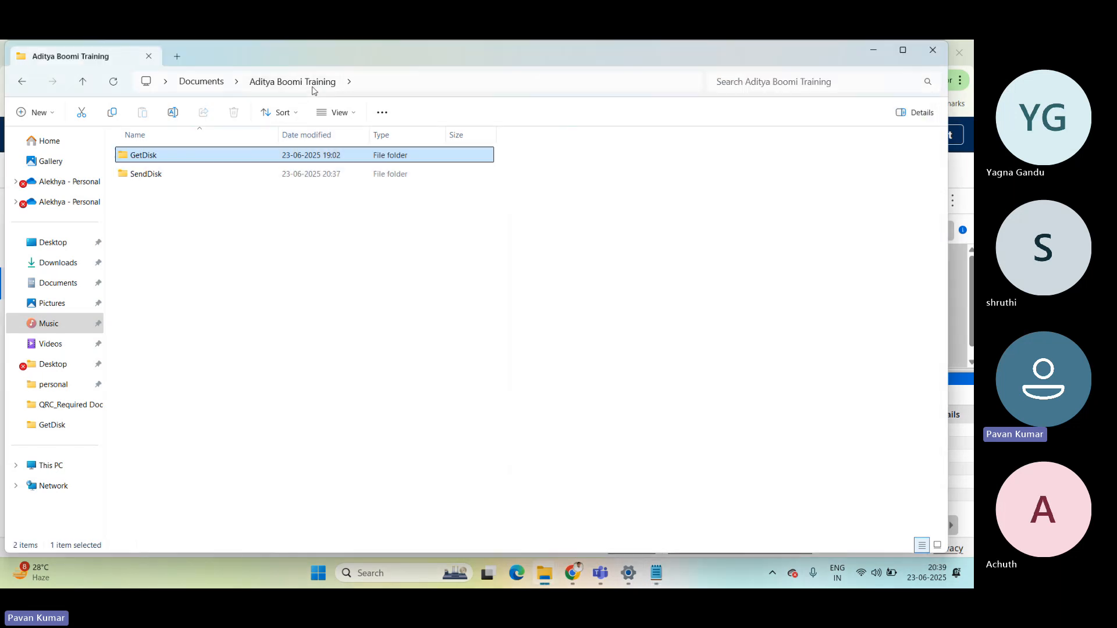
double_click(150, 175)
double_click(150, 193)
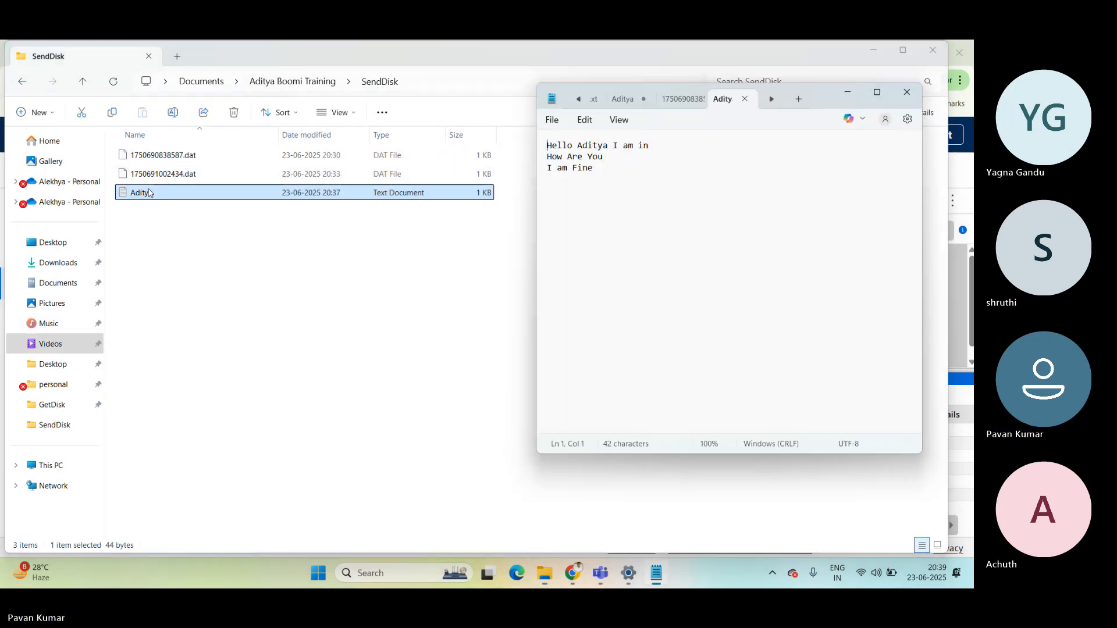
drag(547, 168, 593, 168)
key(ctrl+a)
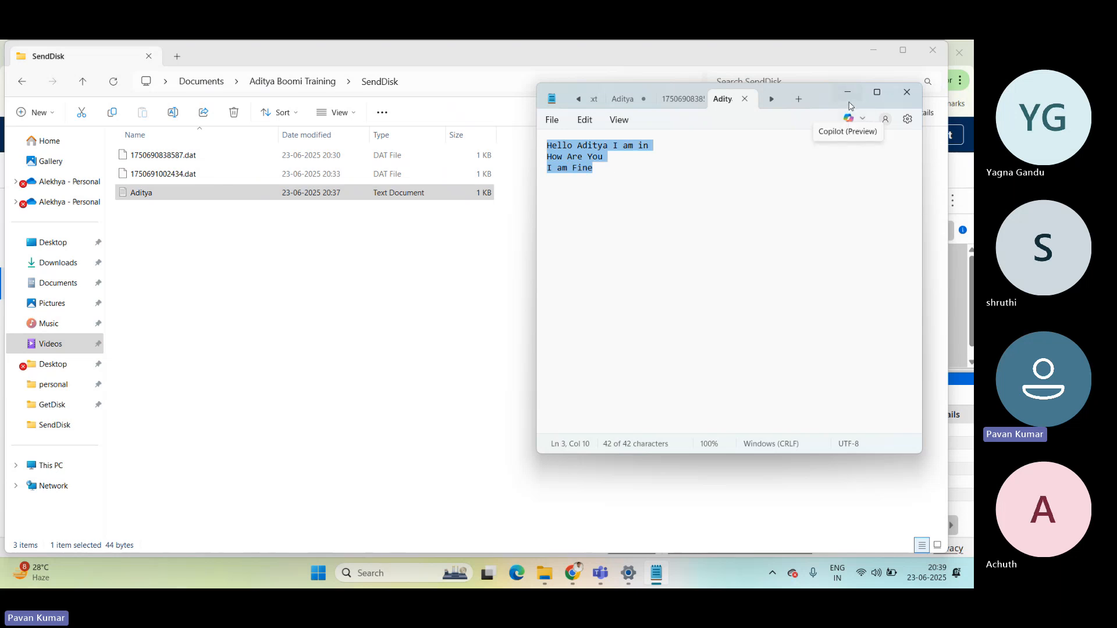
click(391, 279)
Add the line "How was the day" to the end of Aditya.txt in the GetDisk folder, and save and close the file.
click(280, 88)
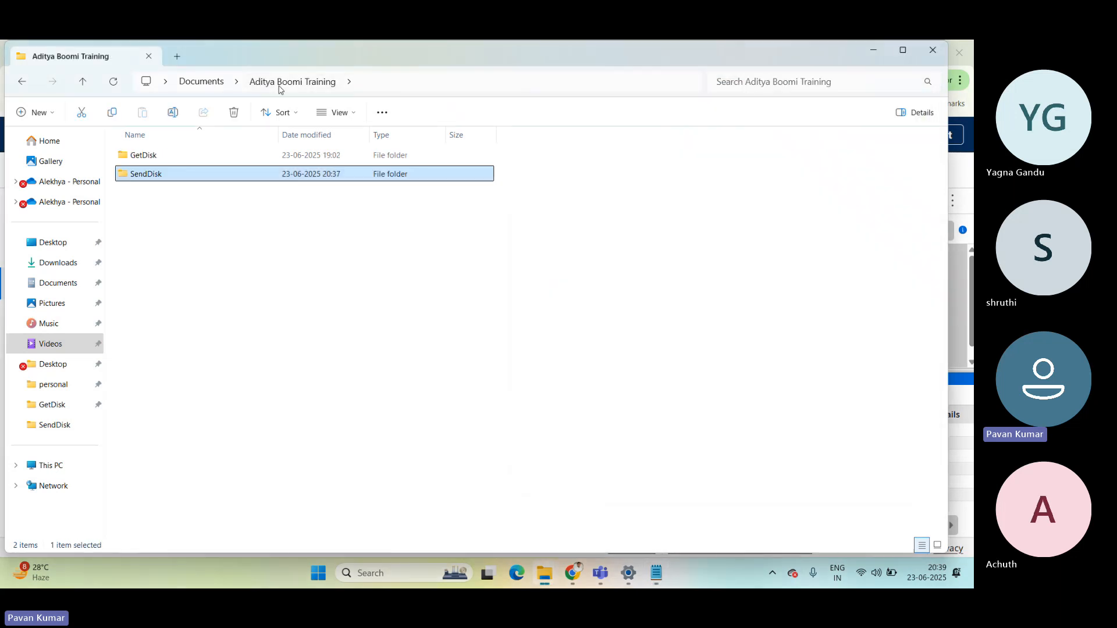
double_click(165, 155)
click(161, 157)
double_click(161, 157)
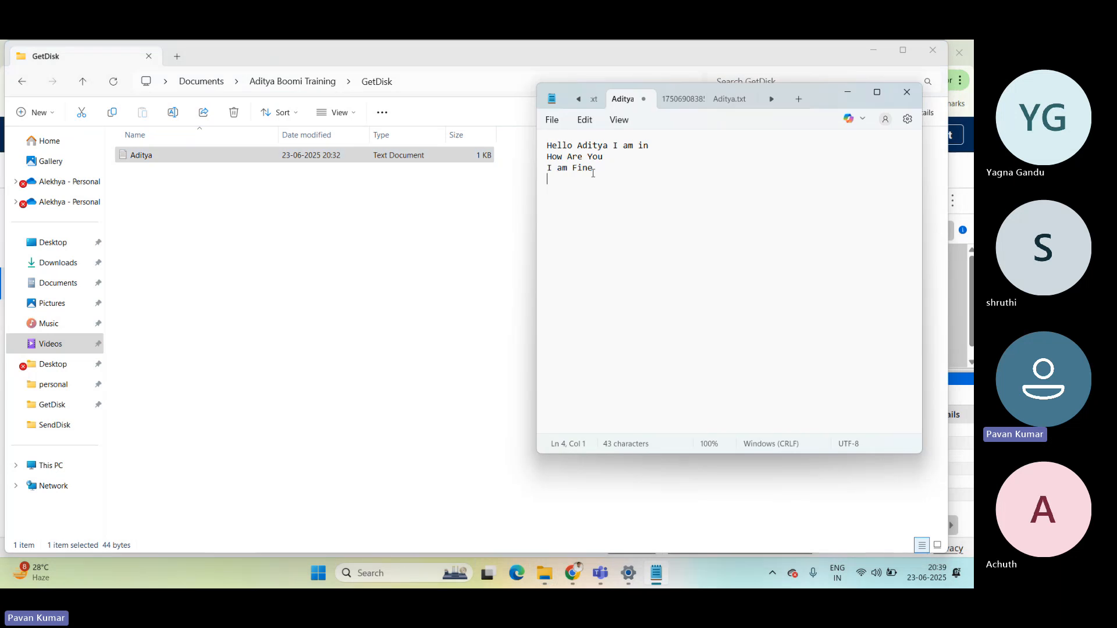
text(How was the day)
key(ctrl+s)
click(907, 92)
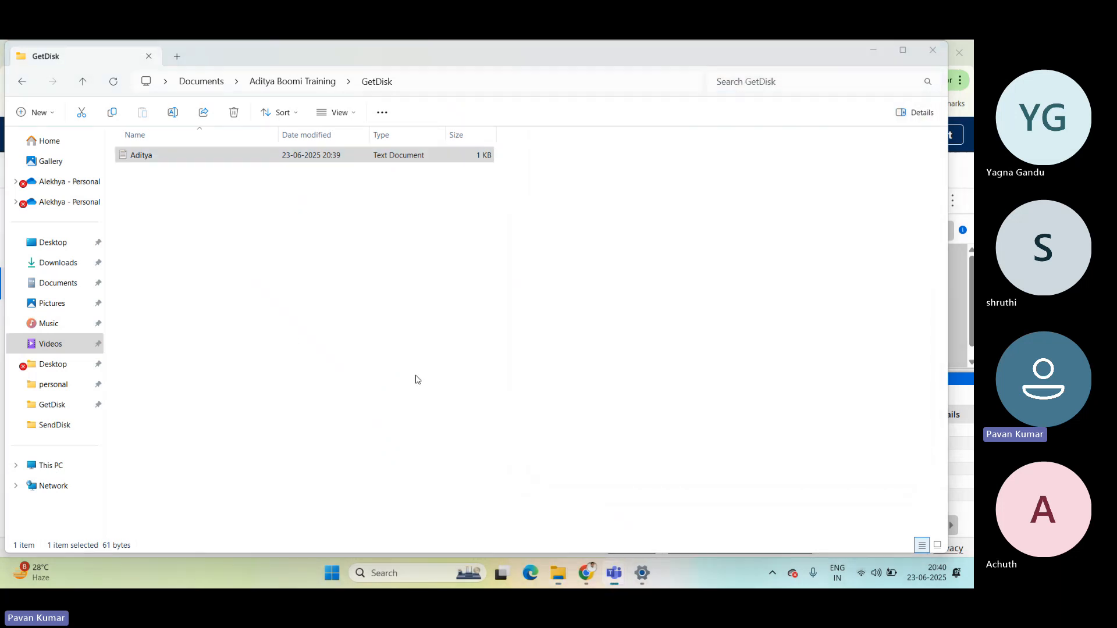
Return to Boomi in Chrome, leave the test results, and review the properties defined in the Set Properties step.
mouse_move(585, 575)
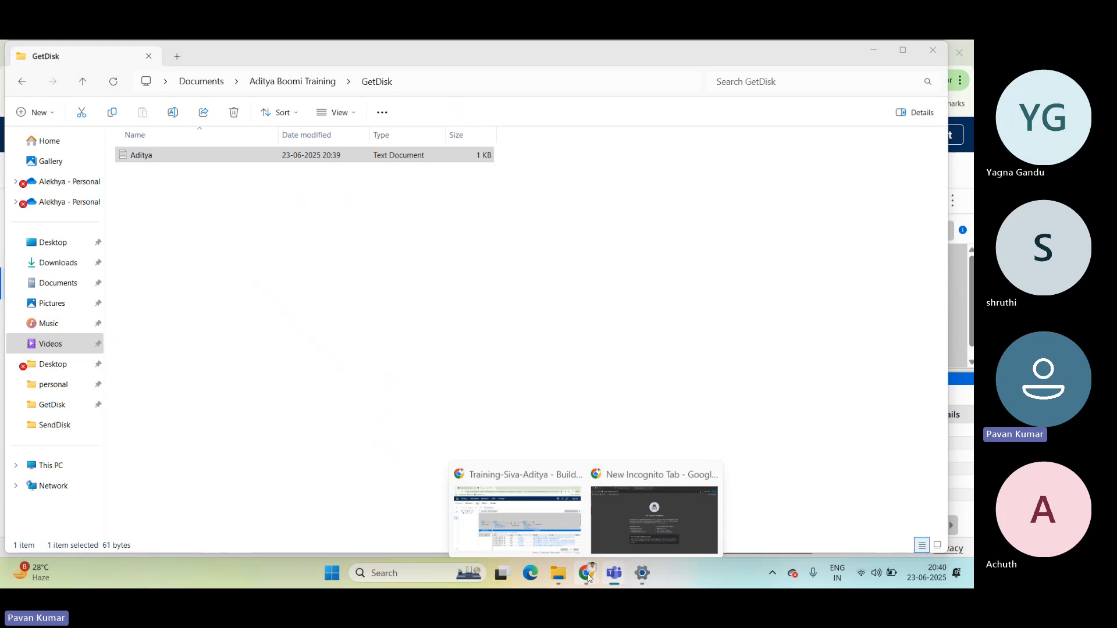
click(536, 535)
click(195, 228)
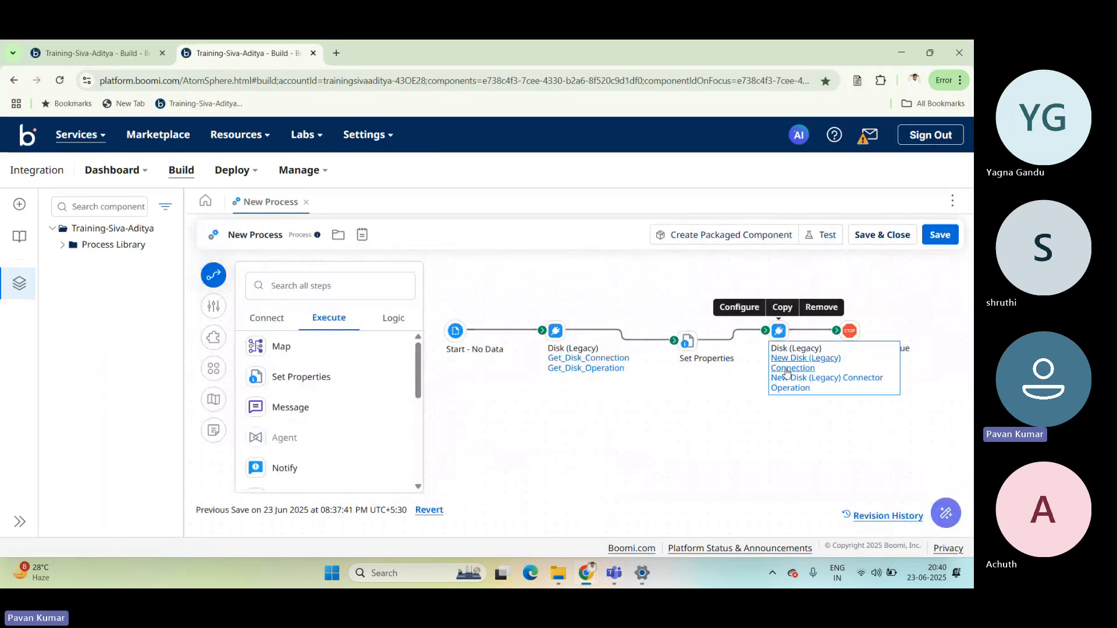
click(690, 343)
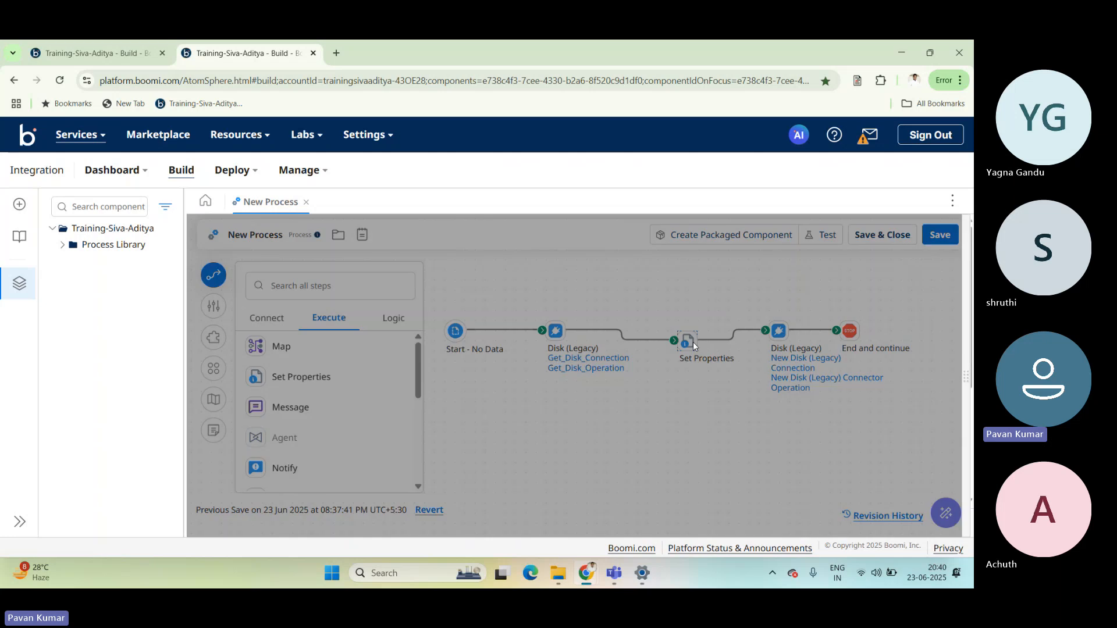
click(693, 422)
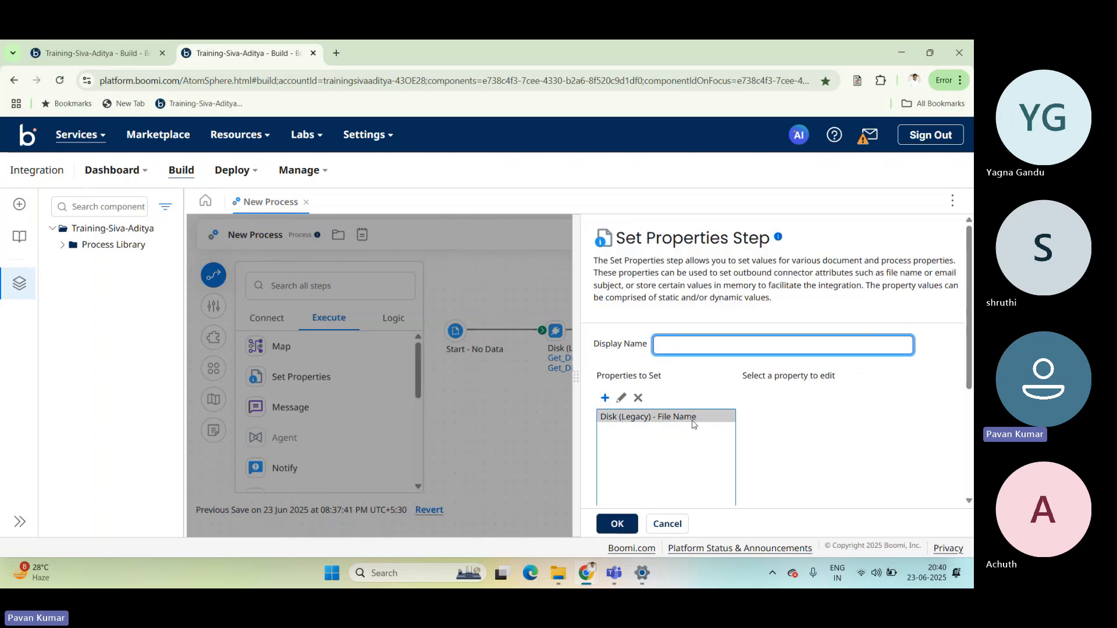
click(545, 370)
Set the File Naming Options of the New Disk (Legacy) Connector Operation to Append if file exists, and save and close the operation.
click(798, 378)
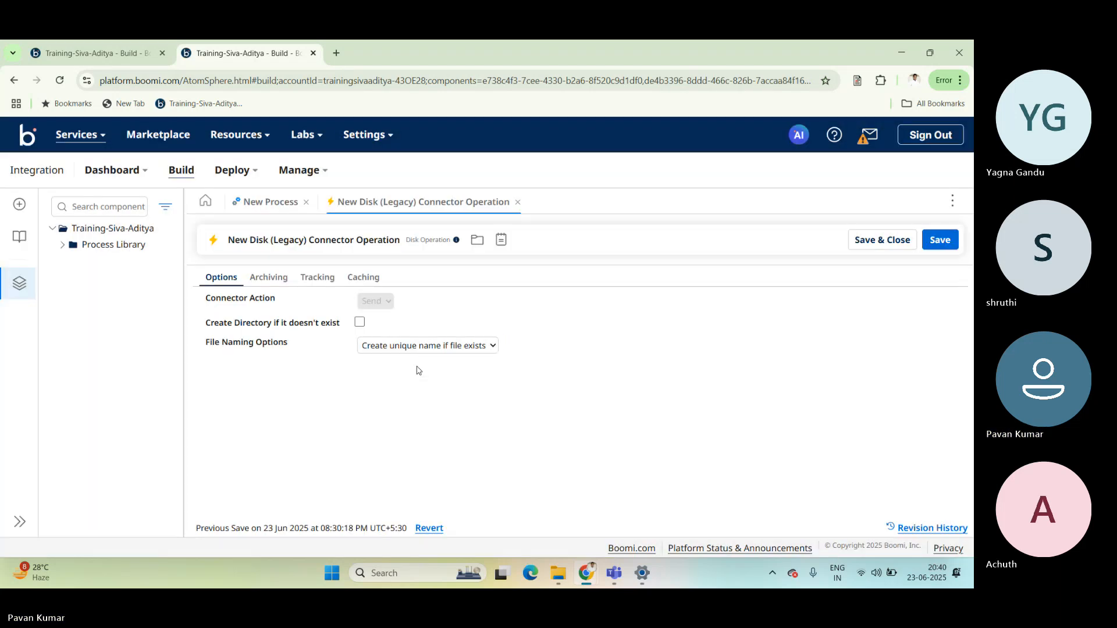
click(437, 349)
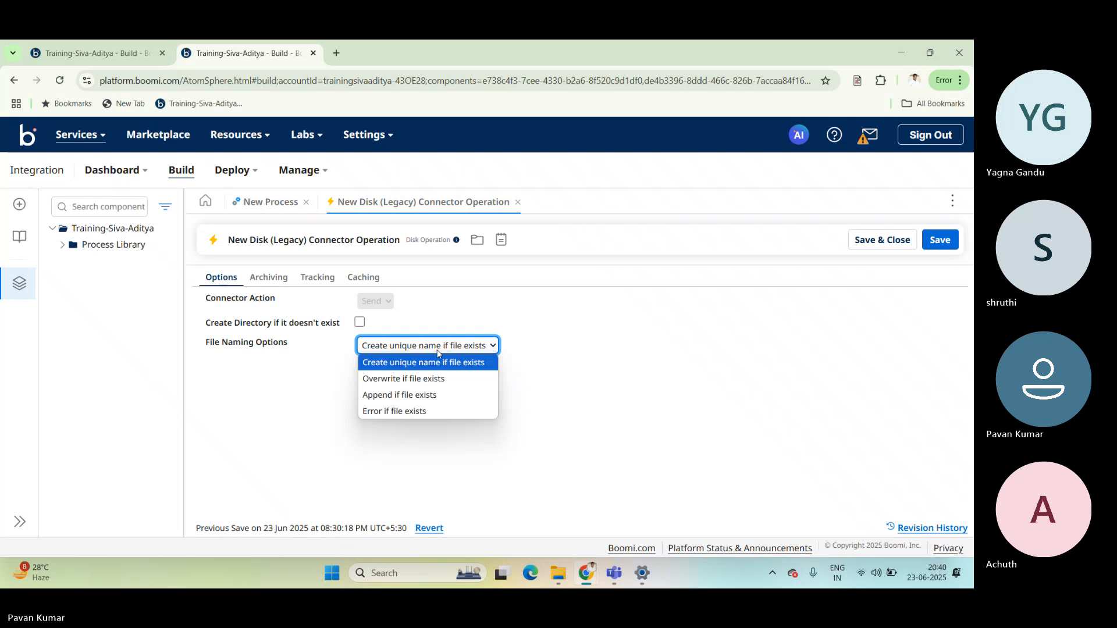
click(385, 395)
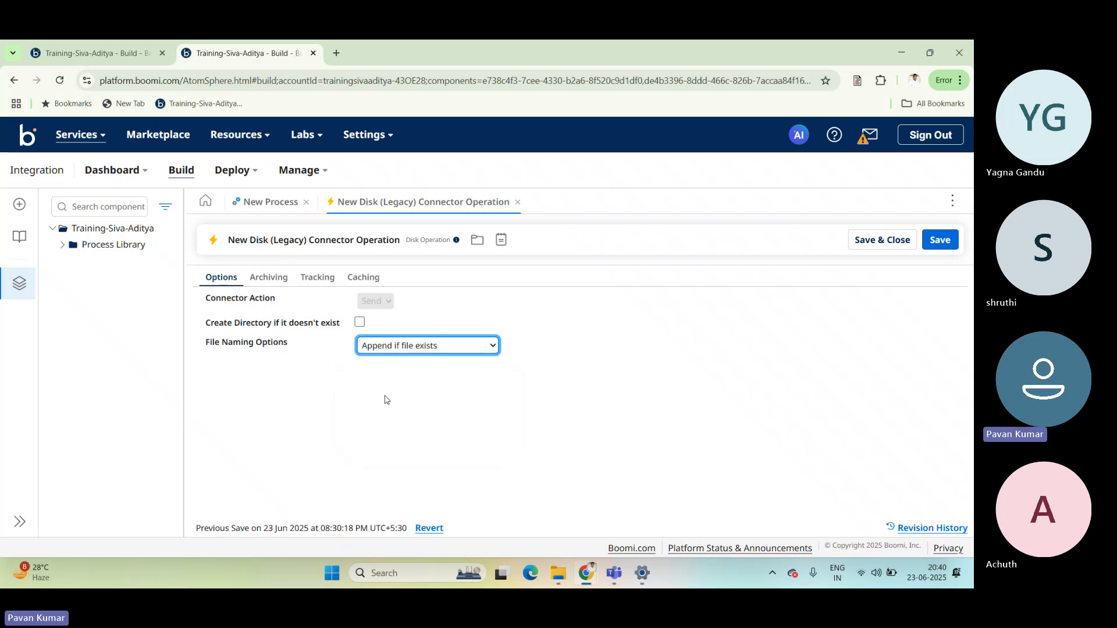
click(883, 240)
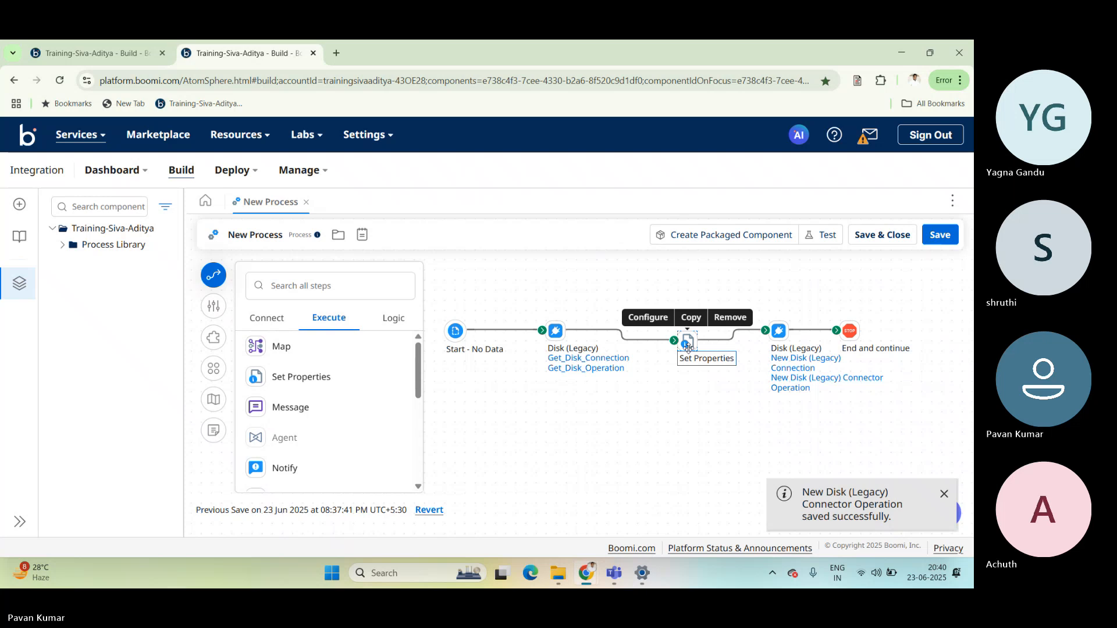
Confirm the Set Properties step without changes, and run a test of the process, viewing the logs of the sending Disk step.
click(689, 347)
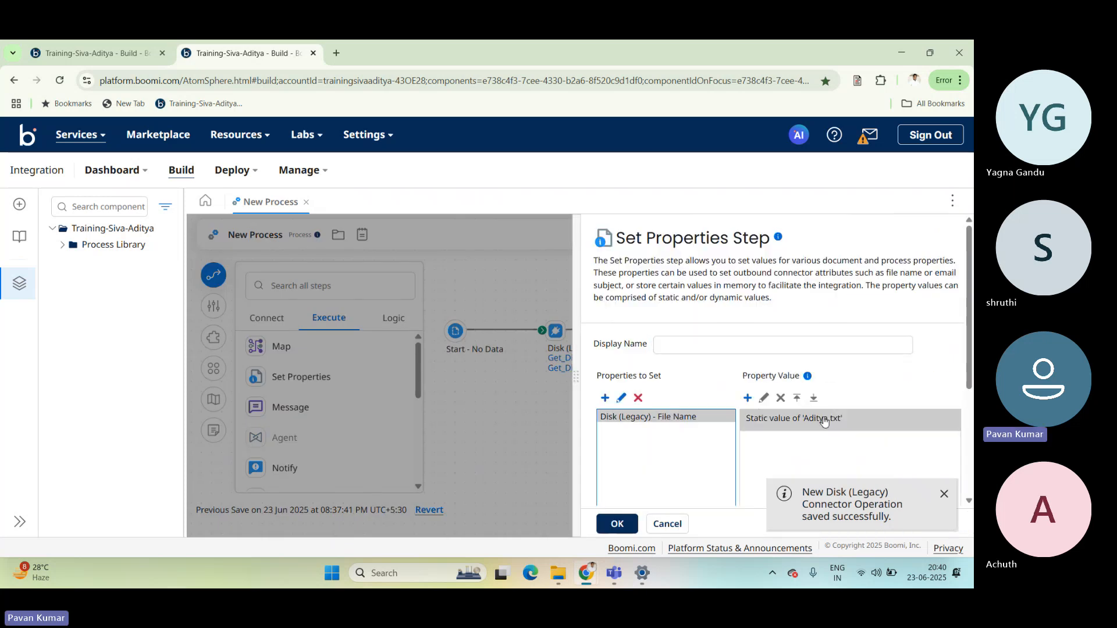
click(618, 523)
click(816, 234)
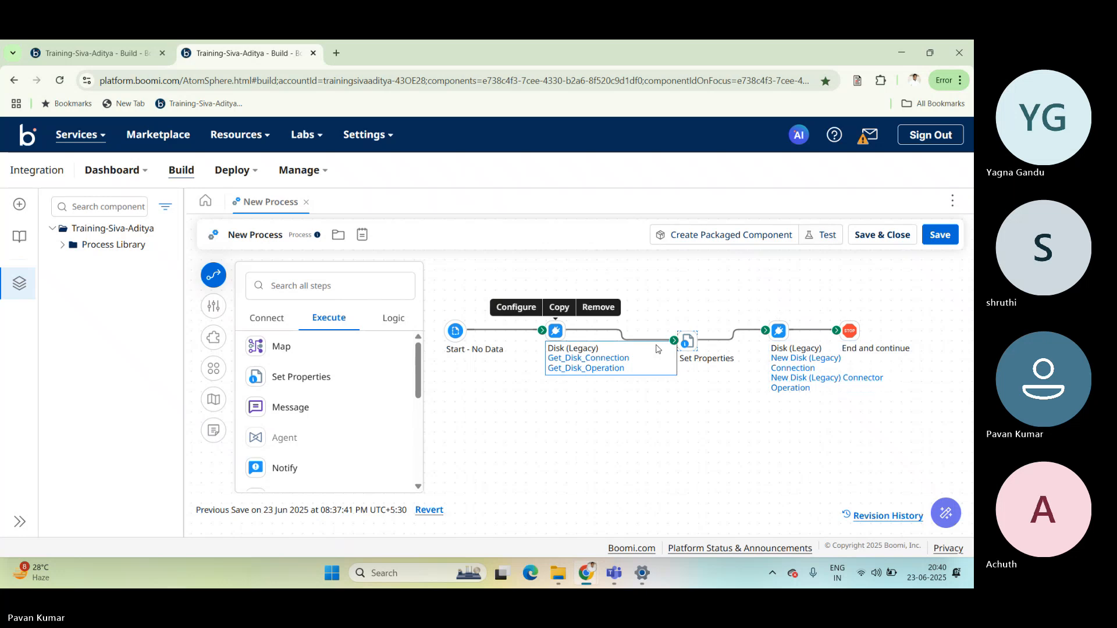
click(735, 225)
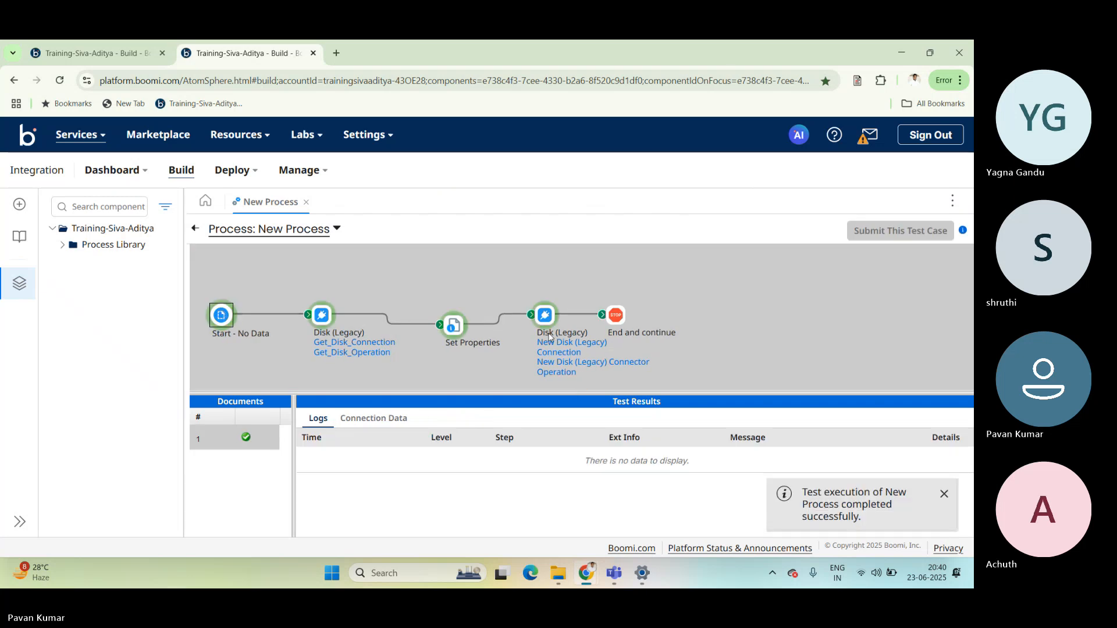
click(544, 317)
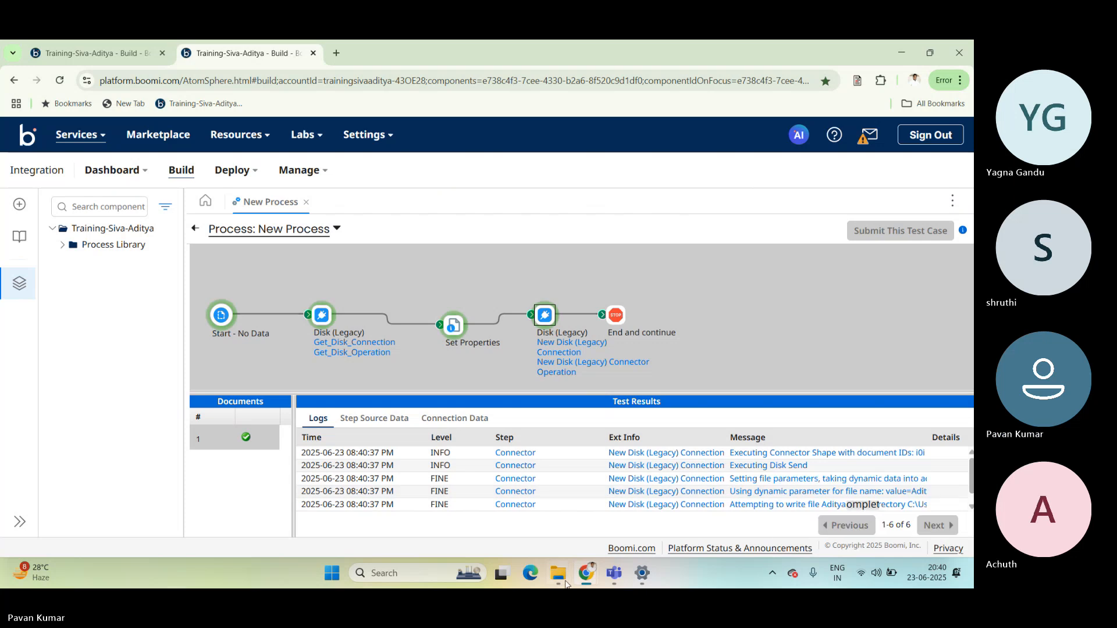
Switch to File Explorer, open Aditya.txt from the SendDisk folder, and examine the existing text and the line "How was the day".
mouse_move(558, 573)
click(525, 527)
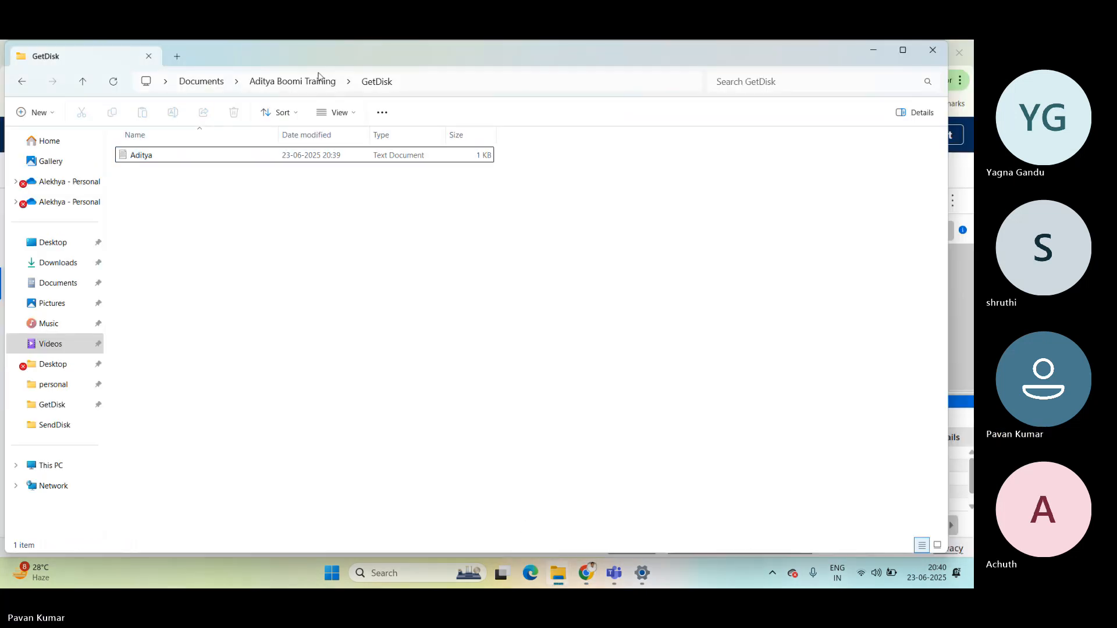
click(319, 79)
double_click(155, 174)
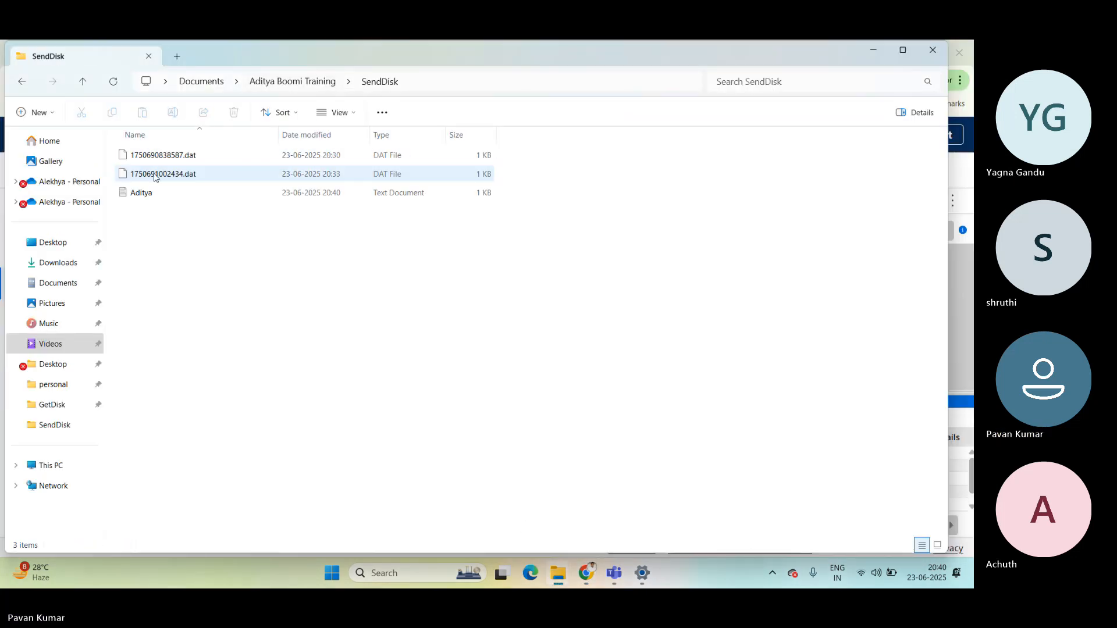
double_click(147, 193)
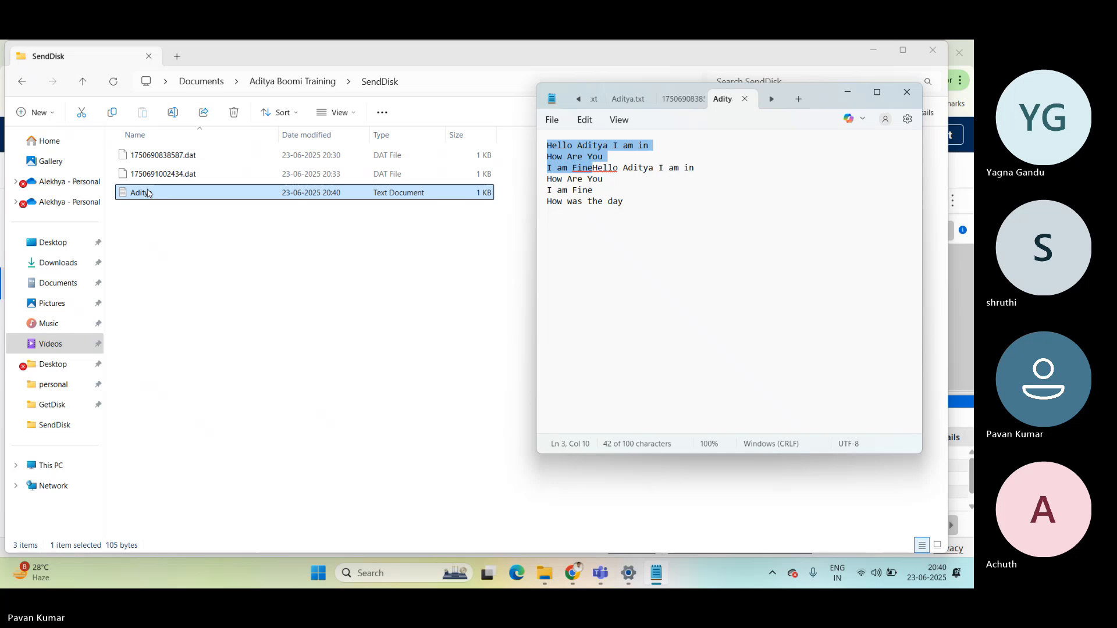
click(625, 200)
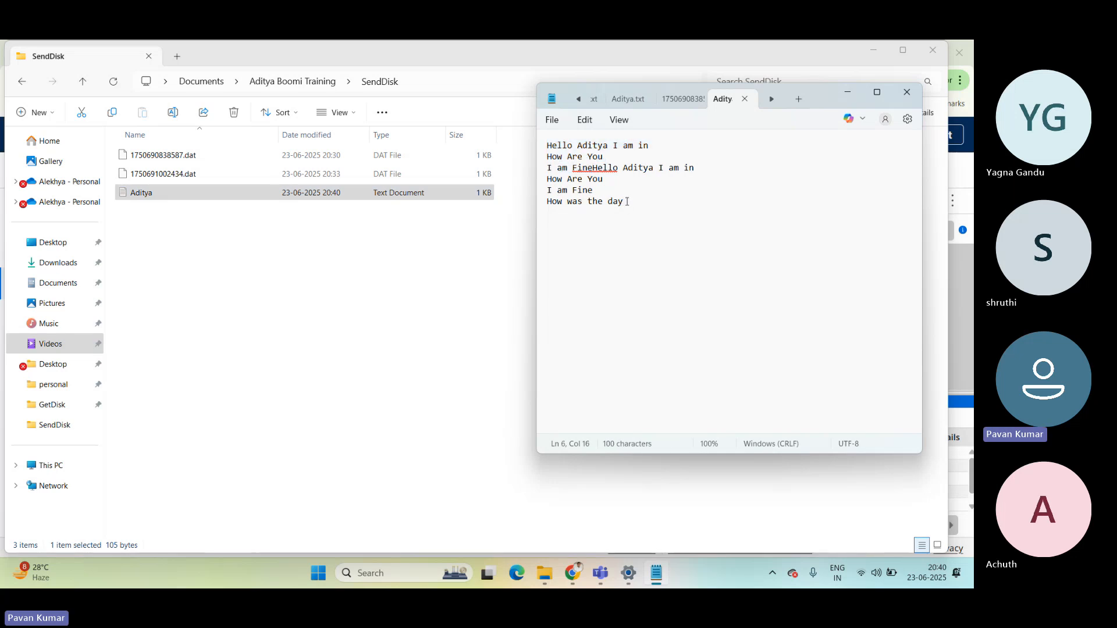
drag(599, 192, 547, 148)
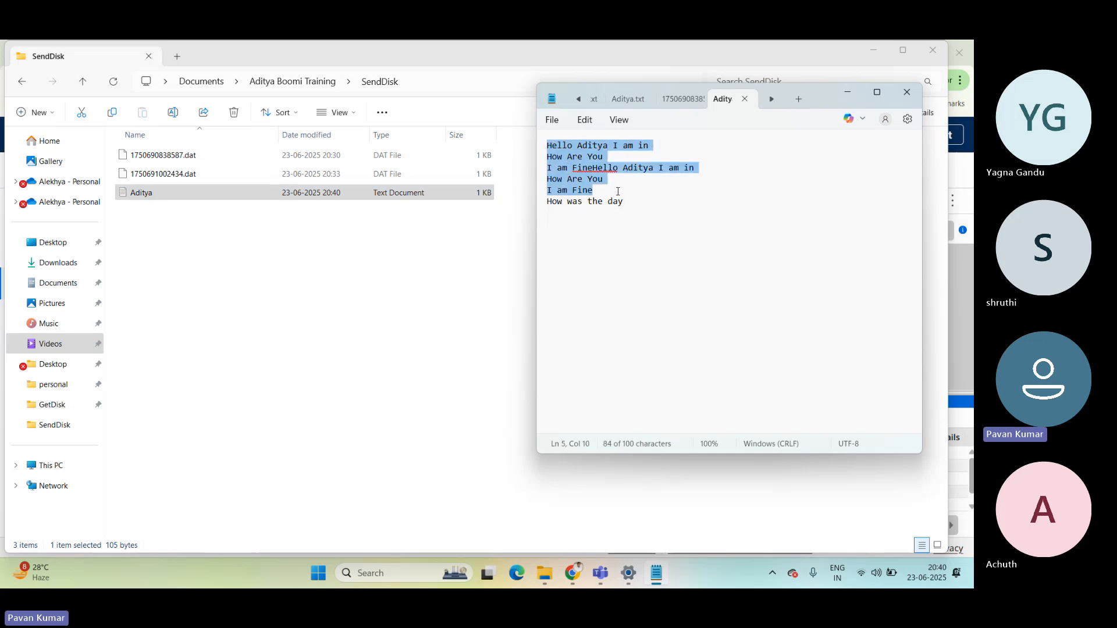
drag(624, 201, 550, 202)
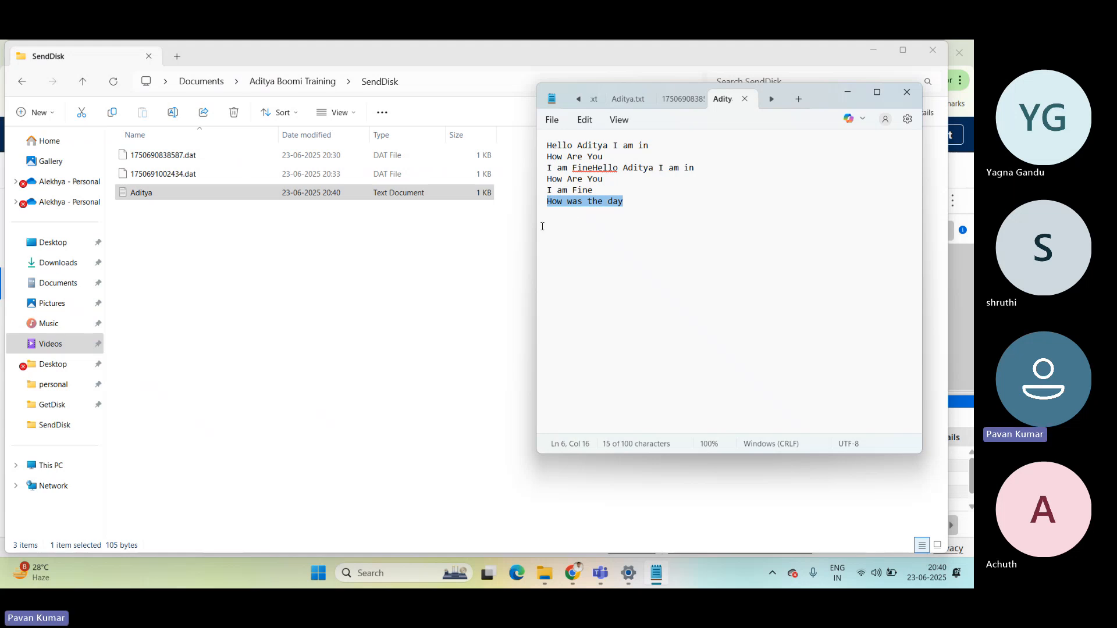
click(488, 249)
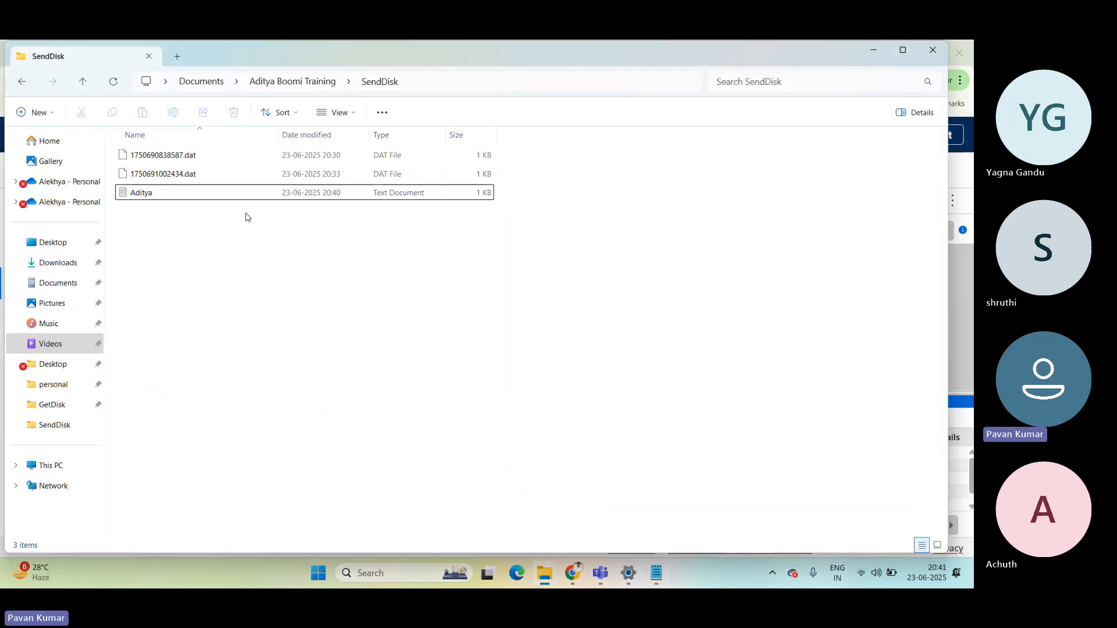
Return to Boomi in Chrome, set the sending operation's File Naming Options to Create unique name if file exists, and save and close it.
mouse_move(578, 574)
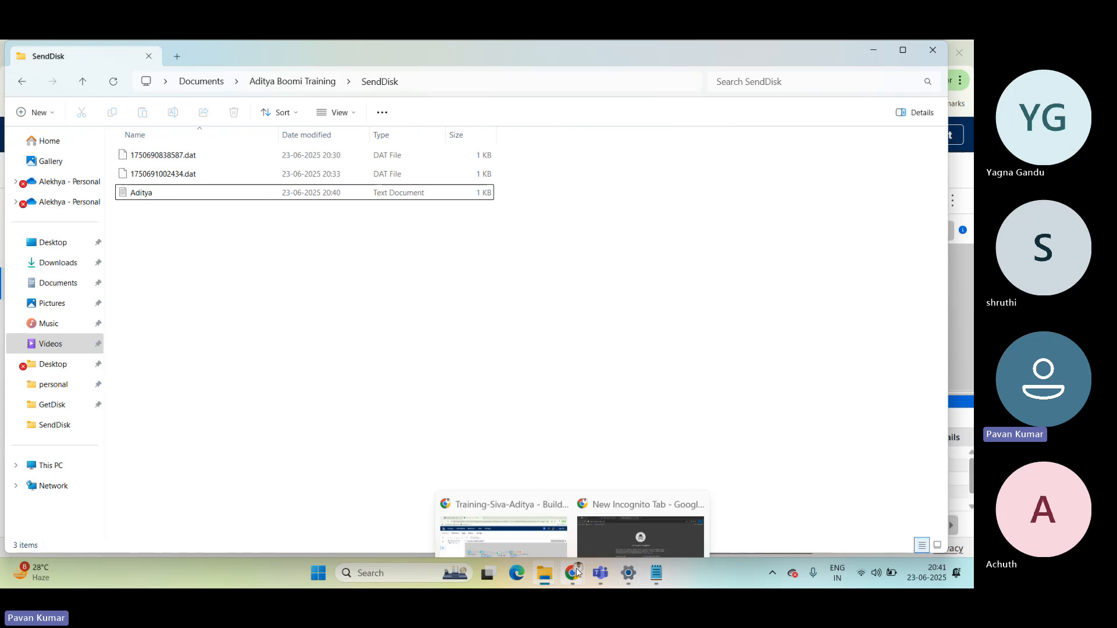
click(506, 519)
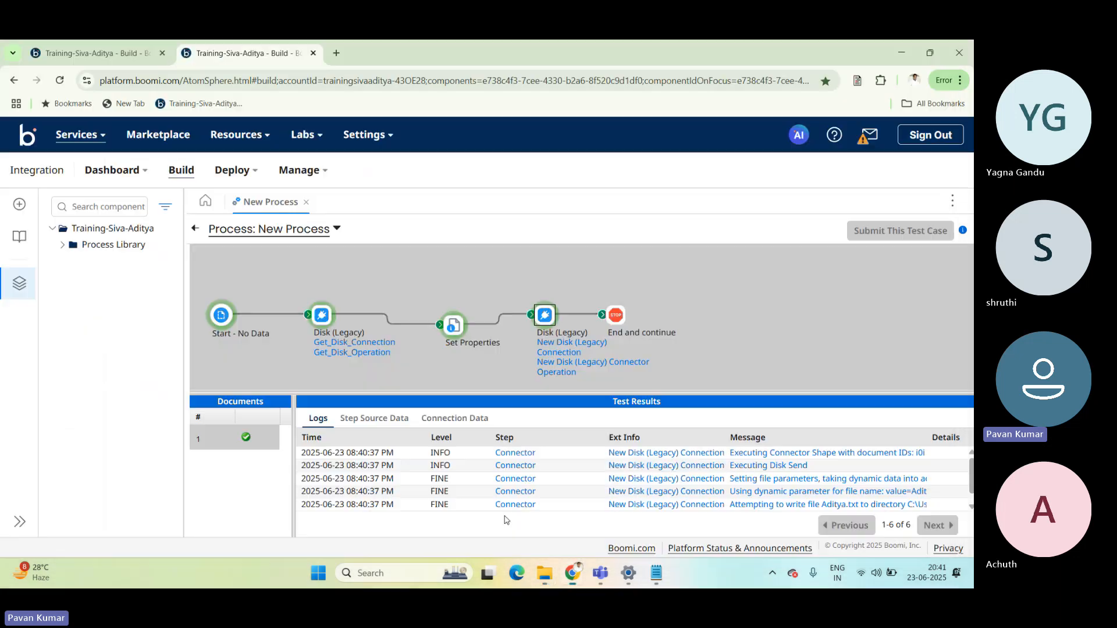
click(195, 228)
click(810, 385)
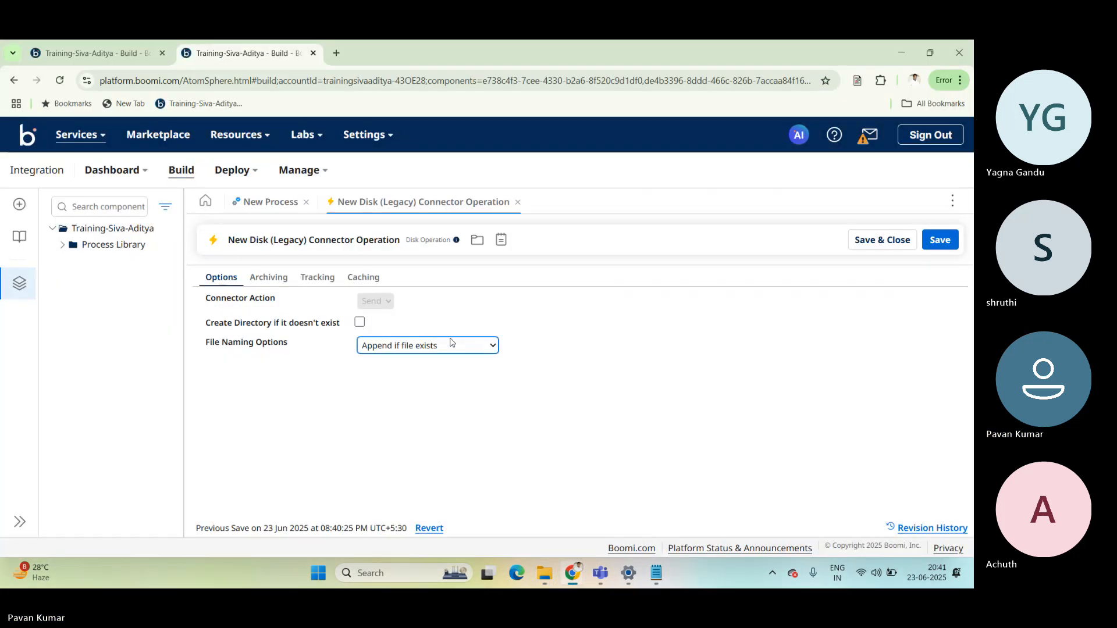
click(453, 344)
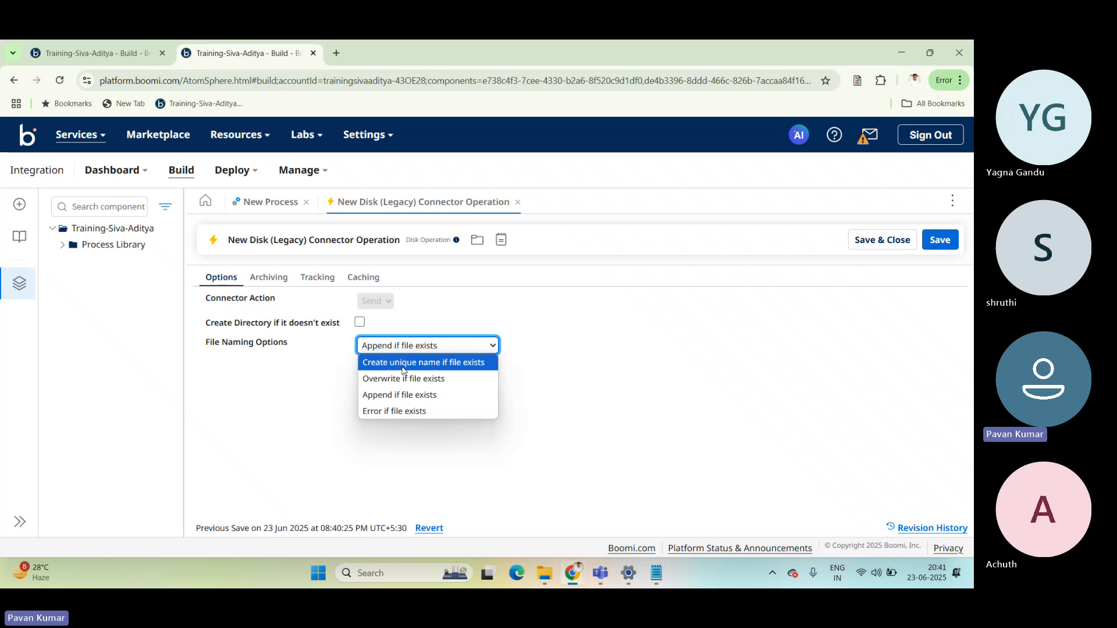
click(419, 363)
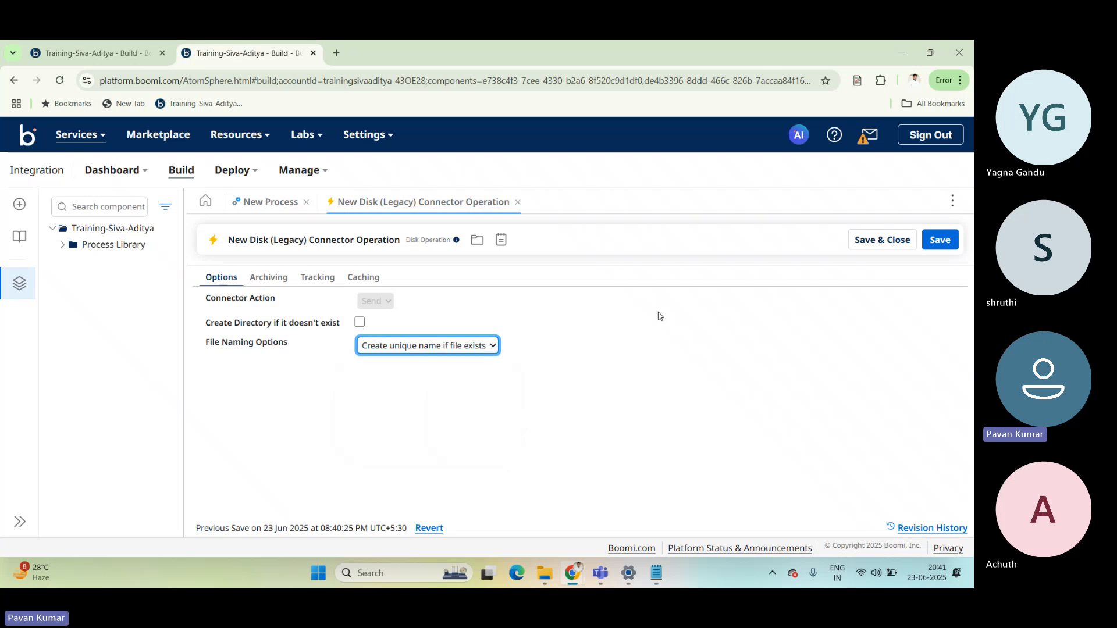
click(882, 240)
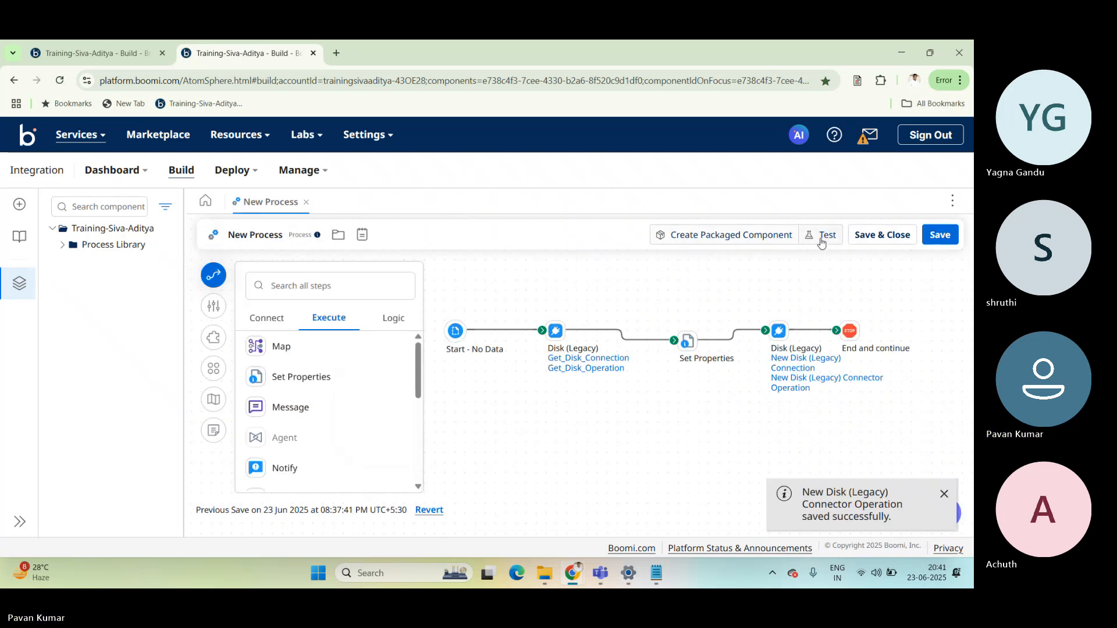
Run another test of the process and check the SendDisk folder in File Explorer for the new output file.
click(822, 234)
click(735, 225)
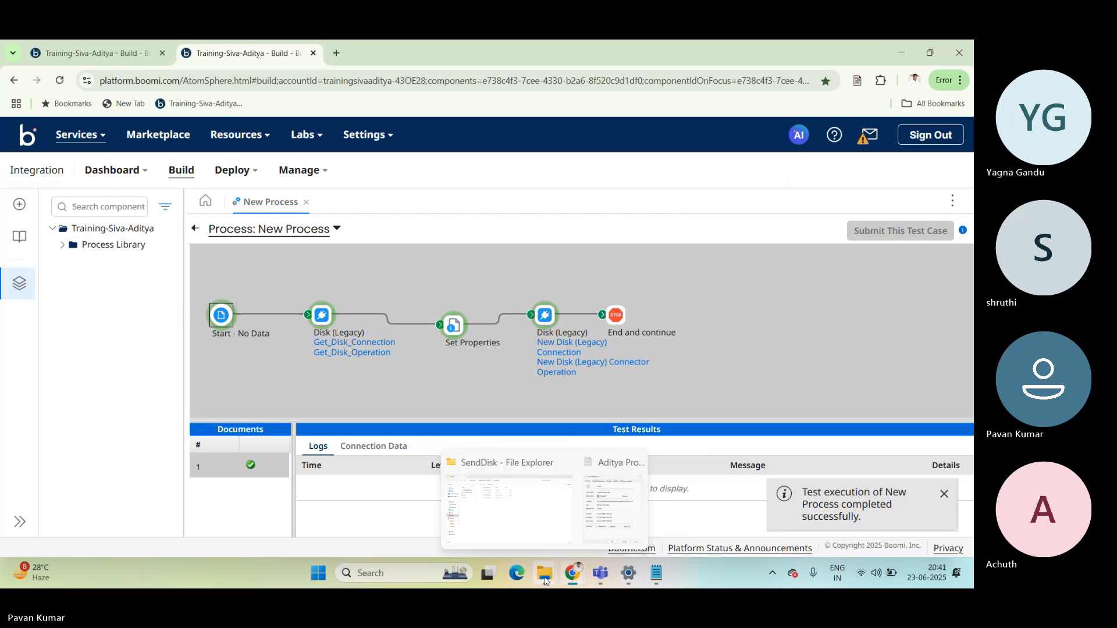
click(500, 500)
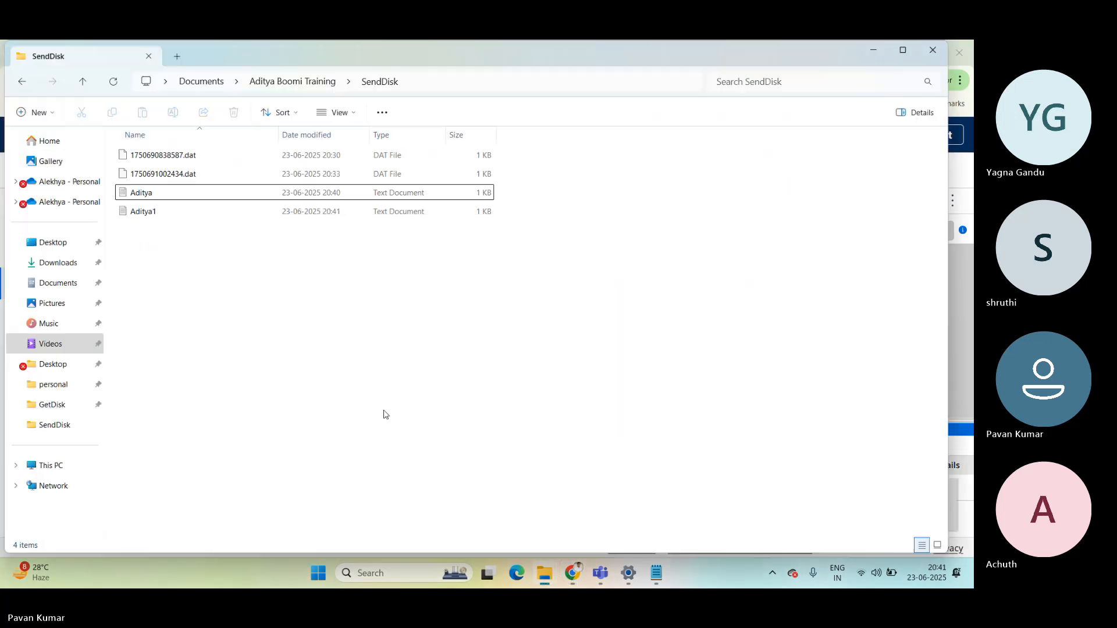
click(146, 213)
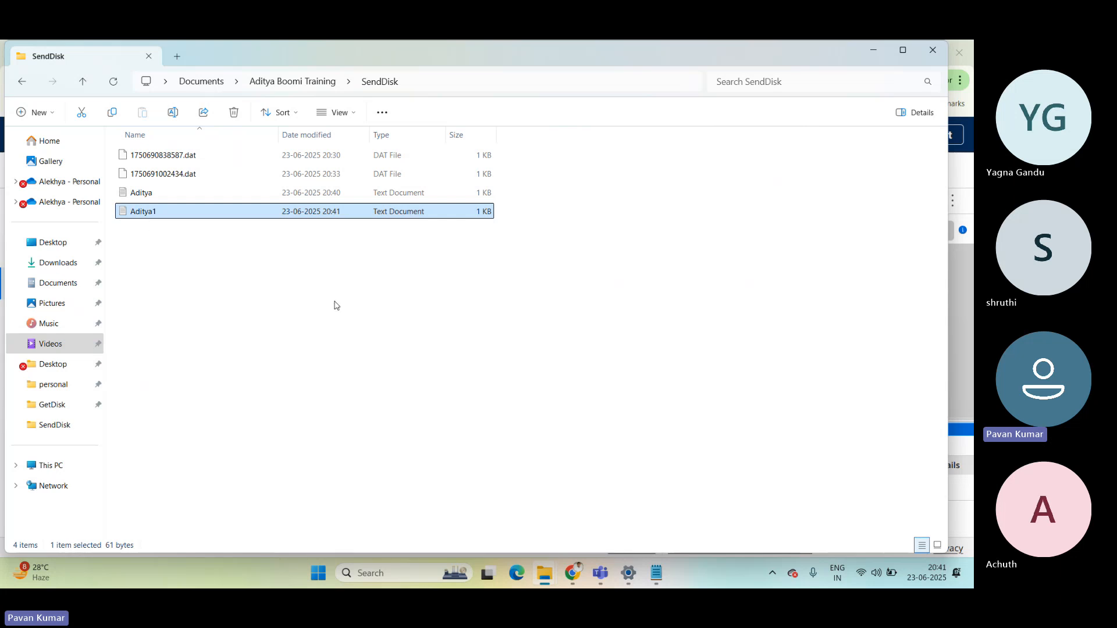
Return to Boomi in Chrome and review the value of the Disk (Legacy) - File Name property in the Set Properties step.
mouse_move(572, 573)
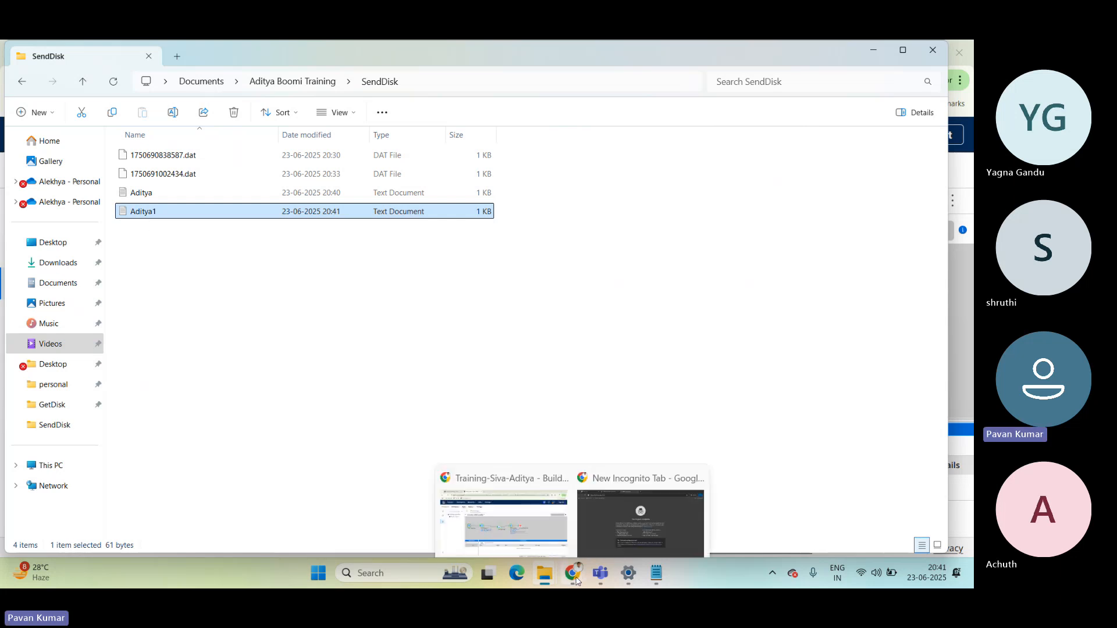
click(497, 513)
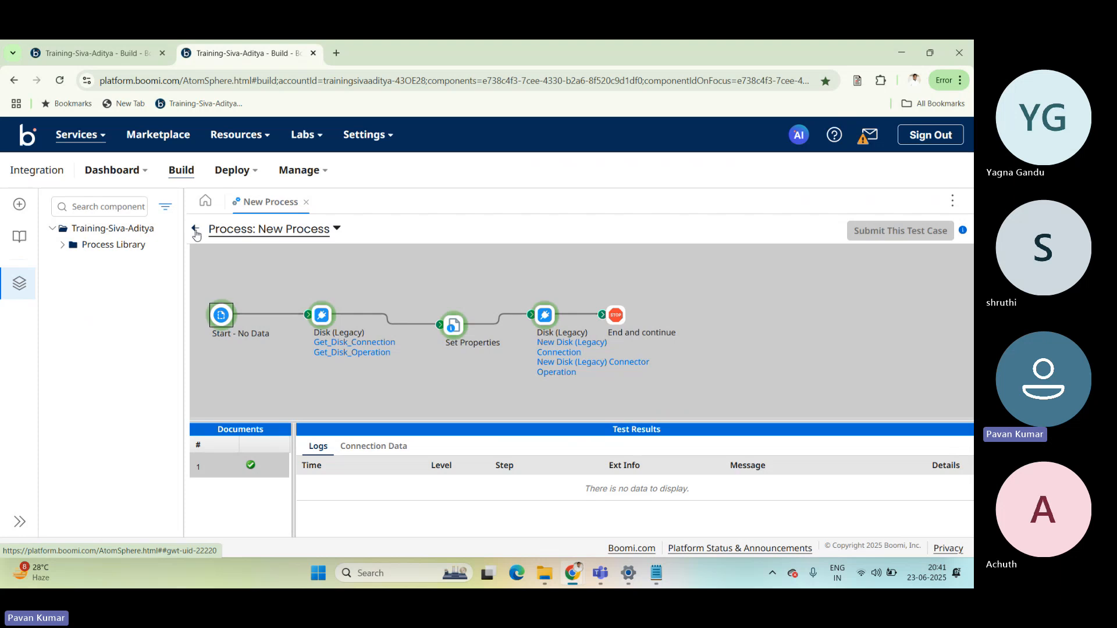
click(688, 341)
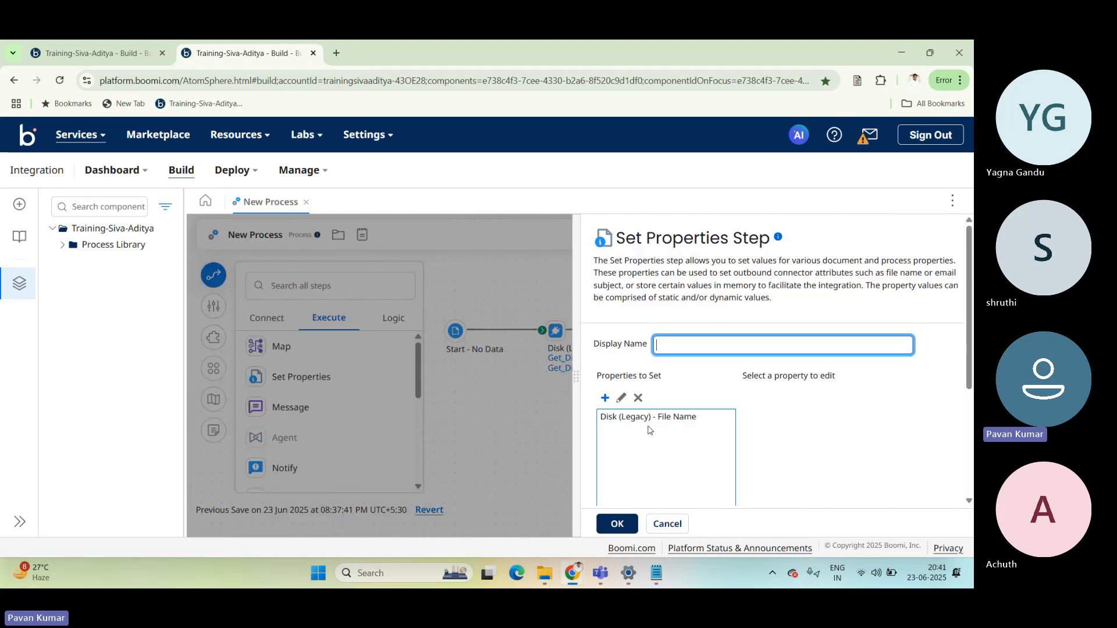
click(664, 417)
click(757, 429)
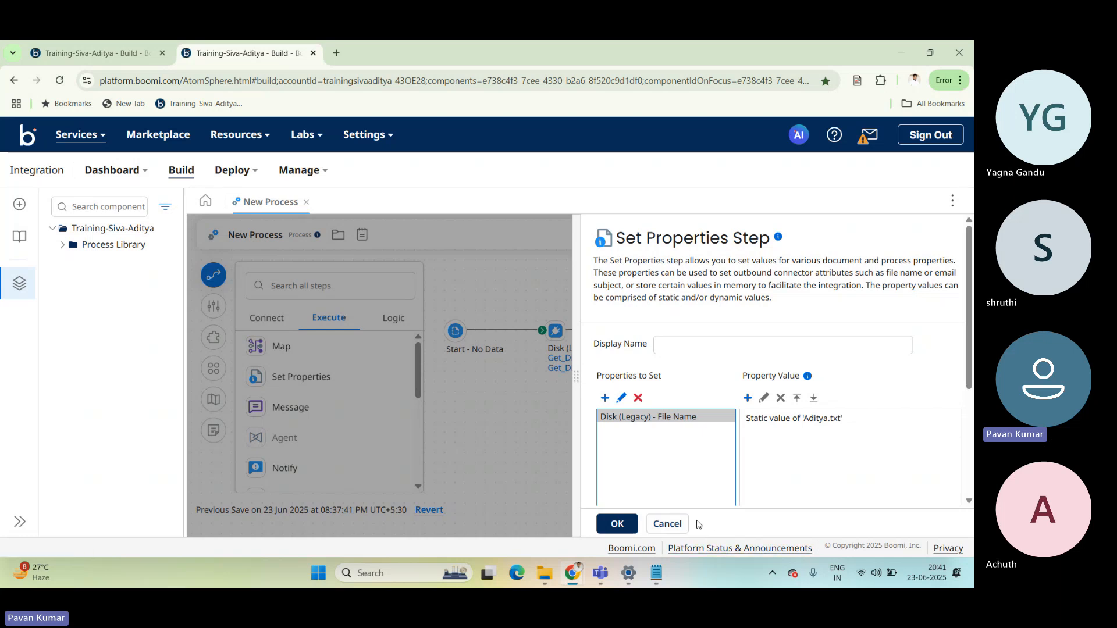
click(666, 525)
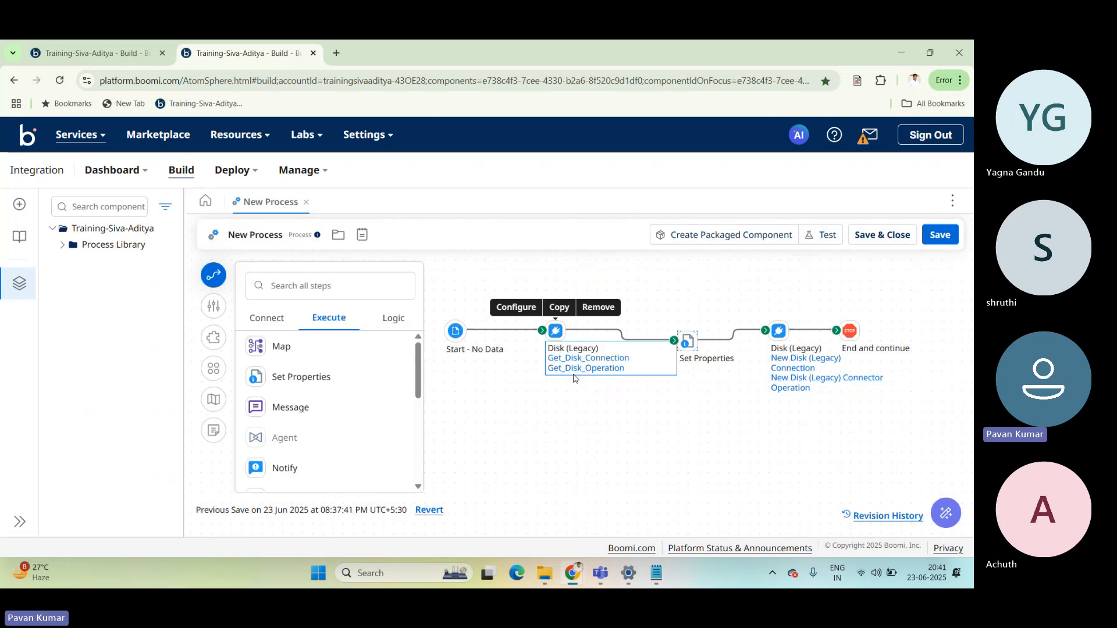
double_click(687, 343)
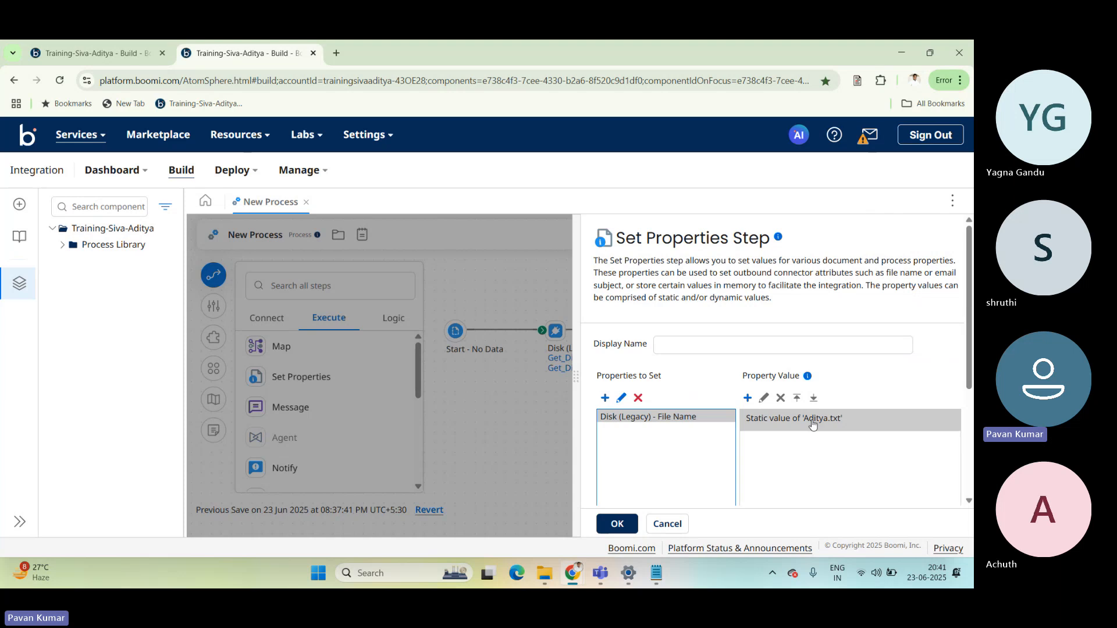
click(501, 376)
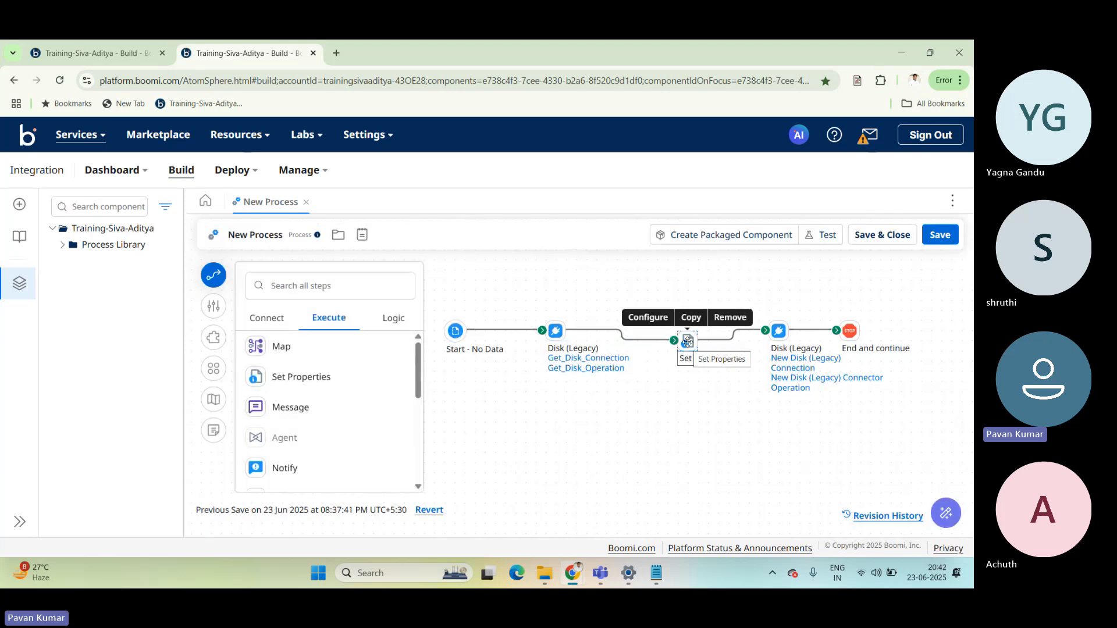
Switch to File Explorer and open the GetDisk folder inside Aditya Boomi Training.
mouse_move(545, 573)
click(521, 515)
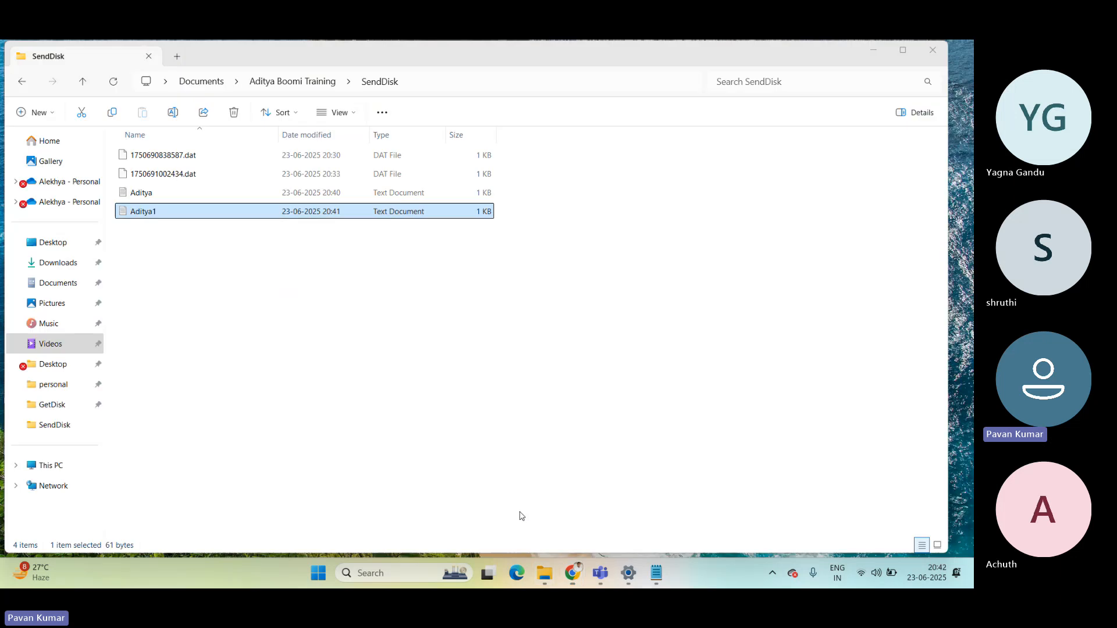
click(300, 83)
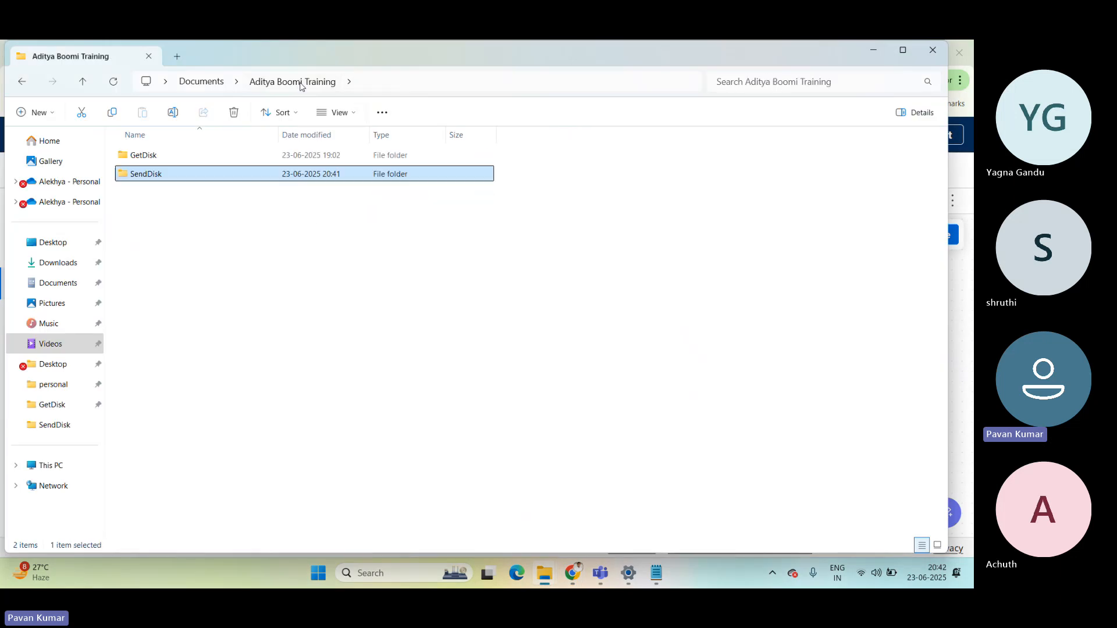
double_click(145, 155)
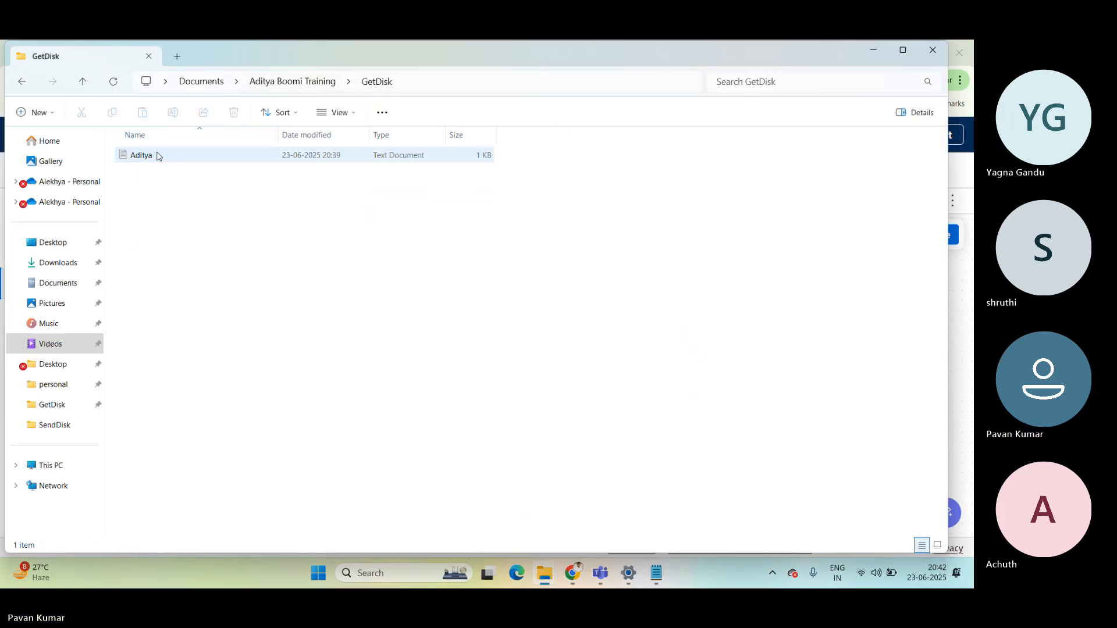
click(144, 155)
right_click(189, 191)
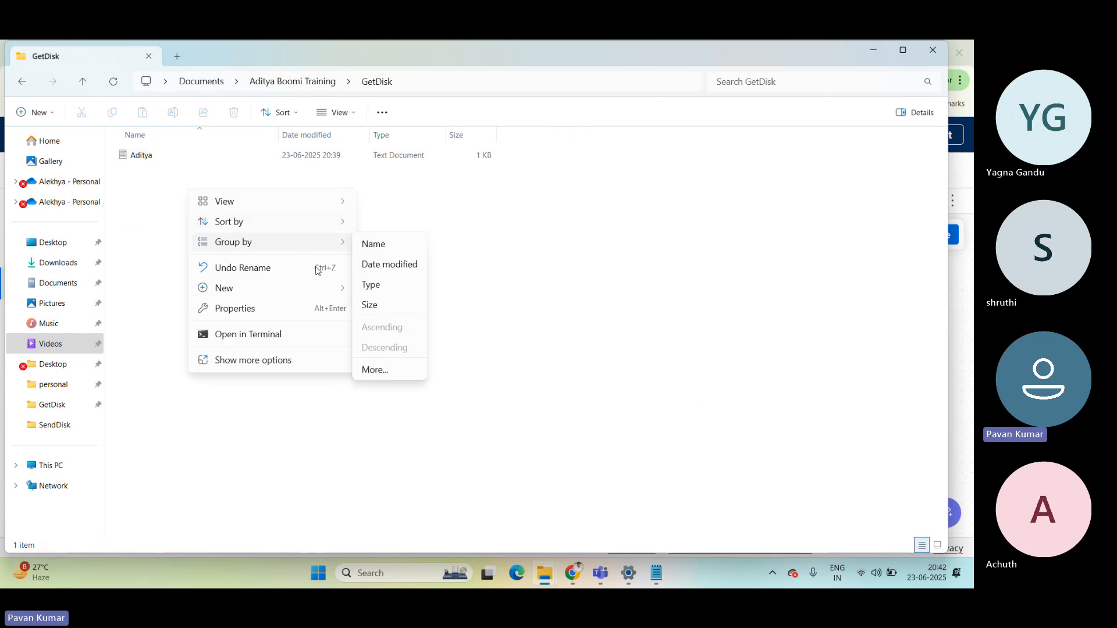
mouse_move(326, 290)
click(403, 289)
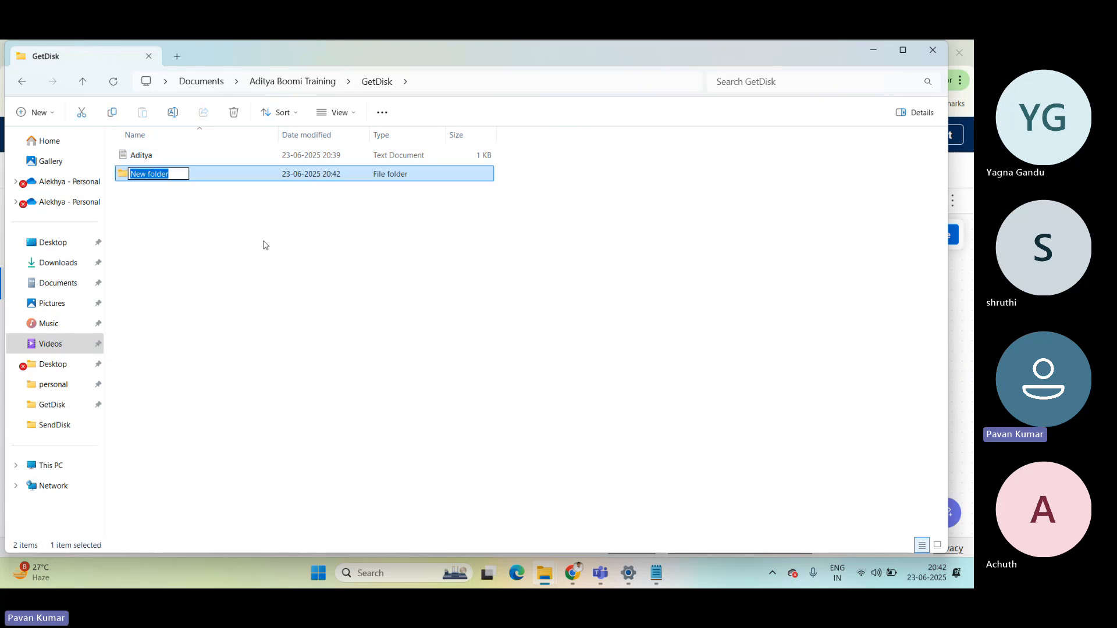
key(Return)
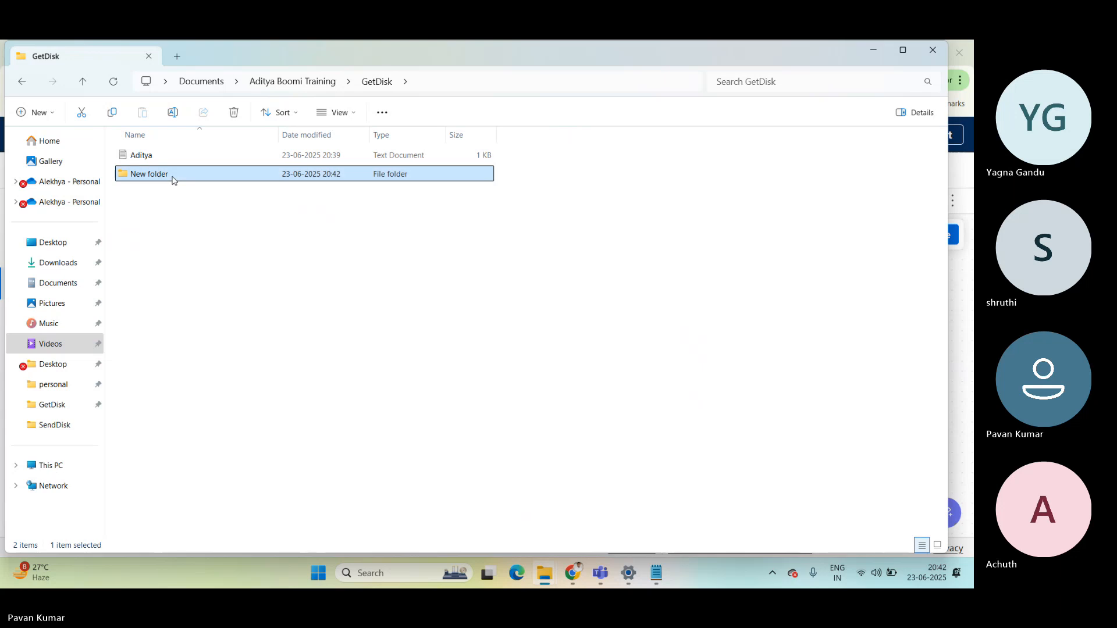
key(Delete)
Create a new text document named Kishore in the GetDisk folder.
right_click(168, 192)
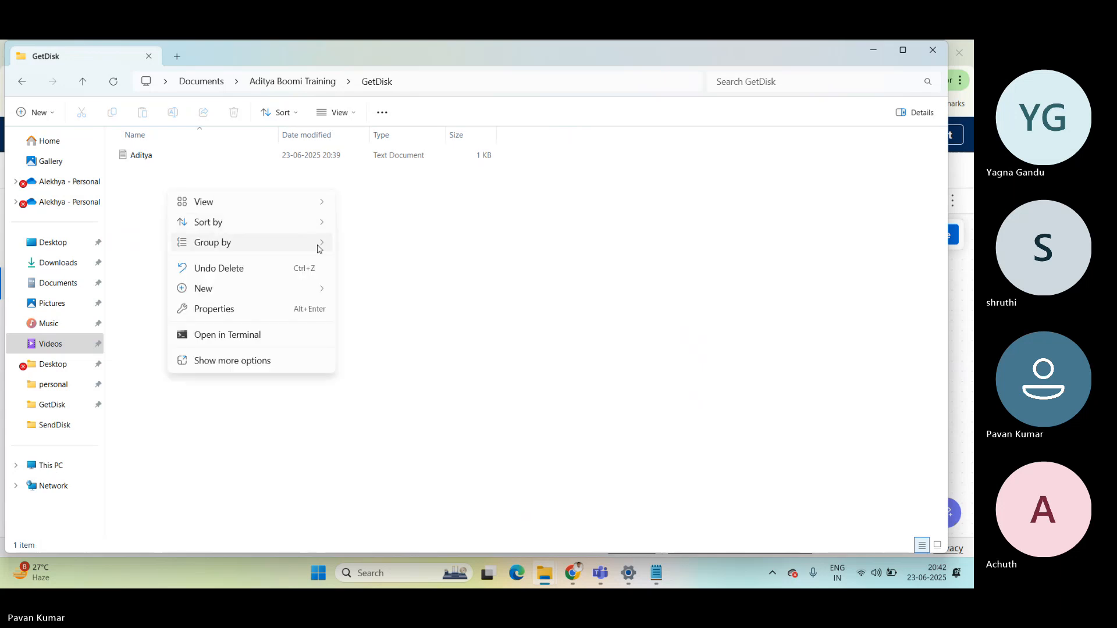
mouse_move(327, 290)
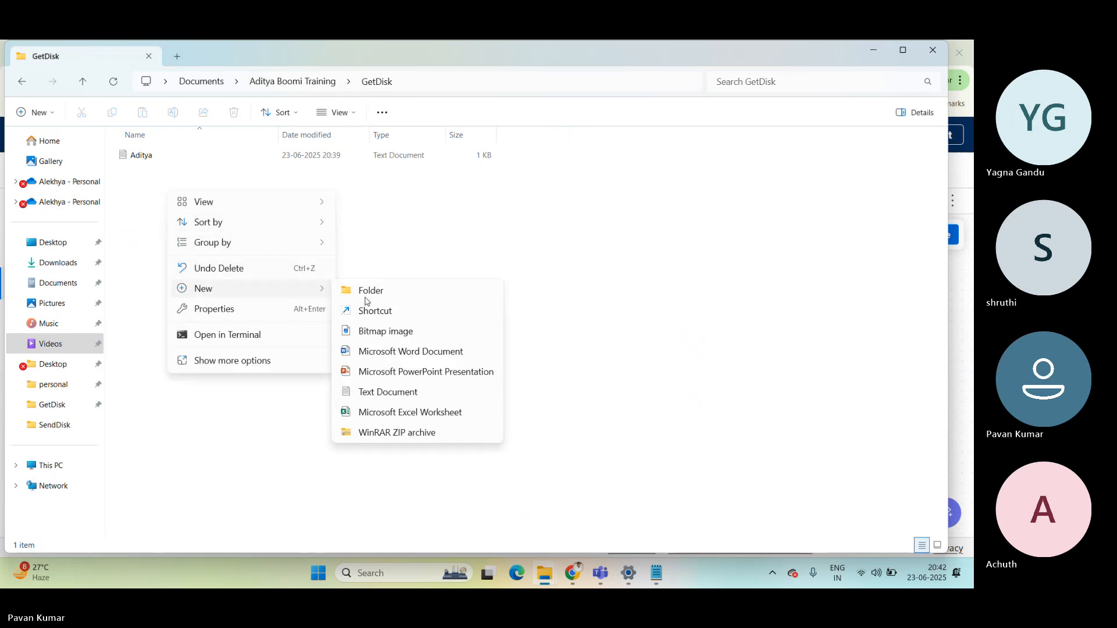
click(386, 392)
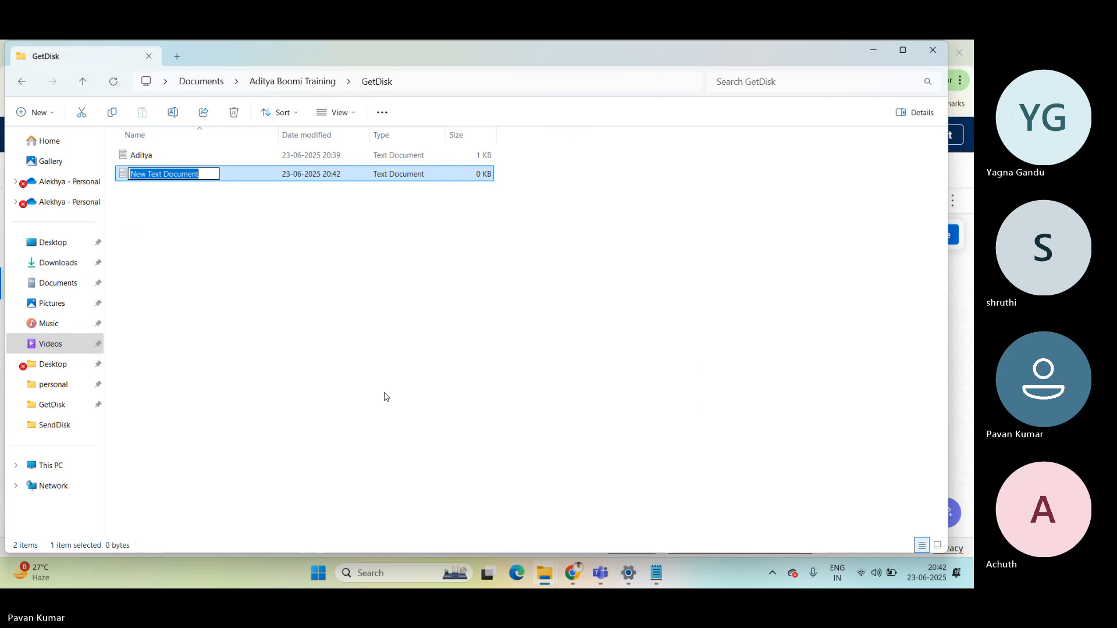
text(Kishore)
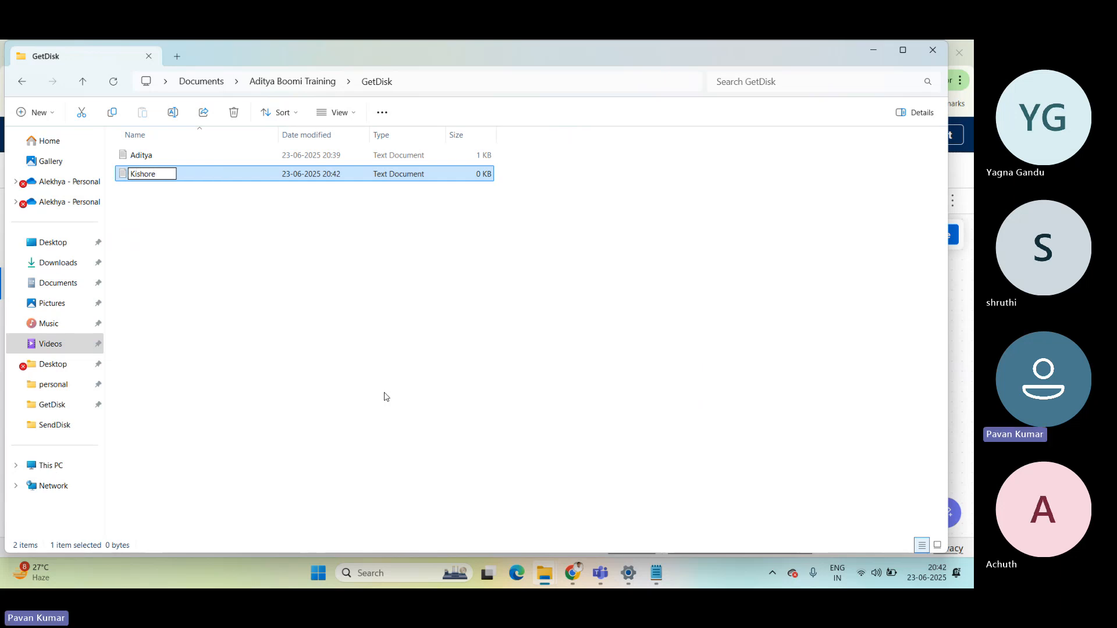
key(Return)
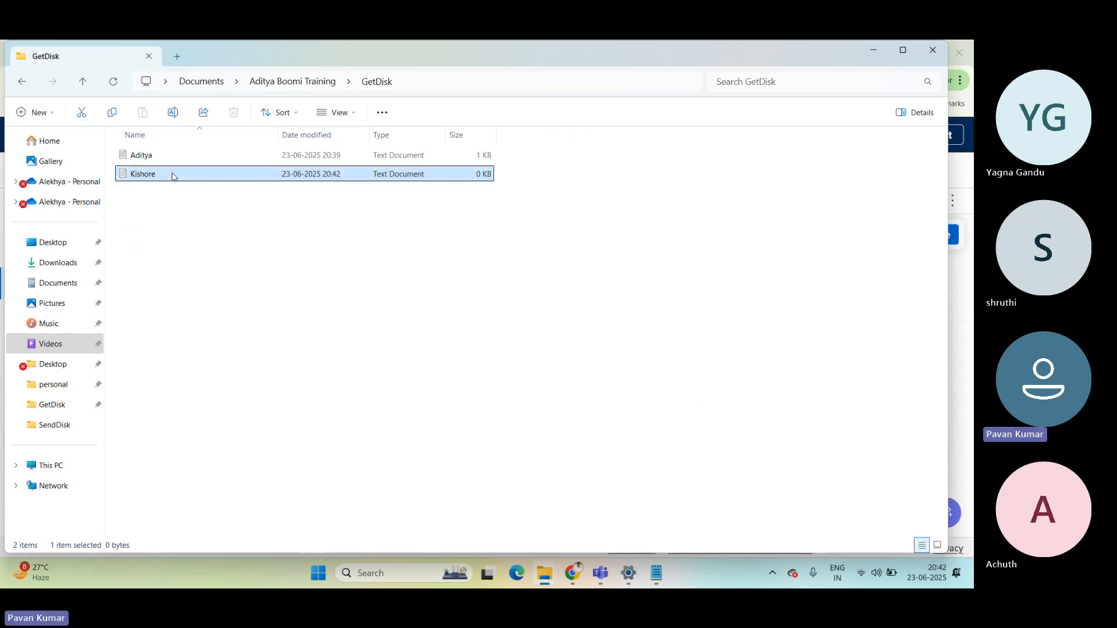
Open the Kishore text file in Notepad, enter "How are you", save it, and close Notepad.
double_click(169, 174)
text(How)
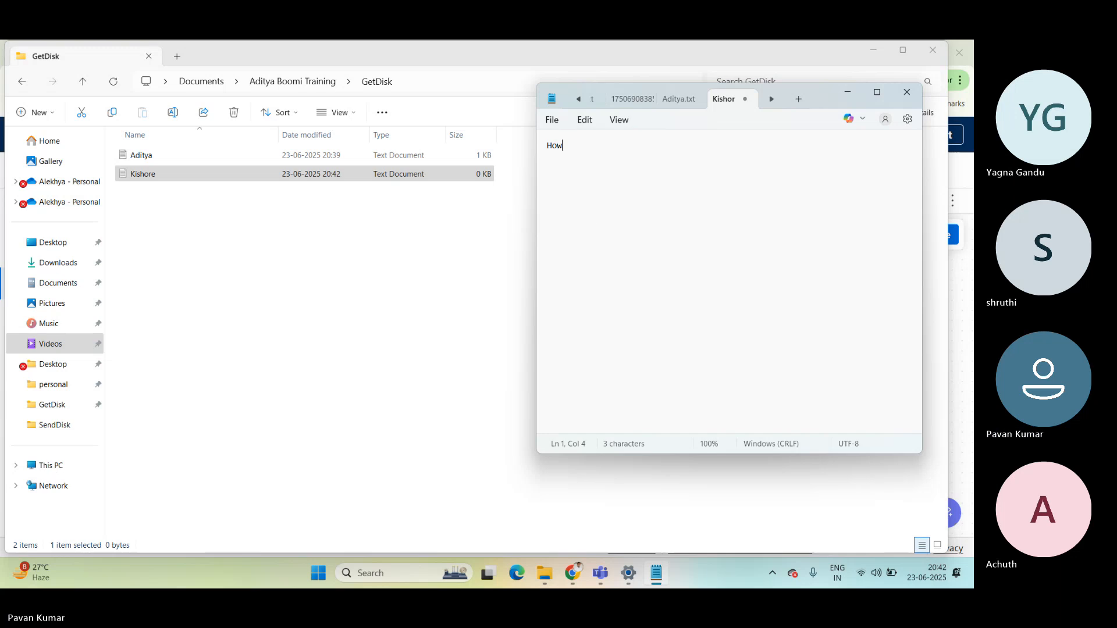
text( are you)
key(ctrl+s)
key(alt+F4)
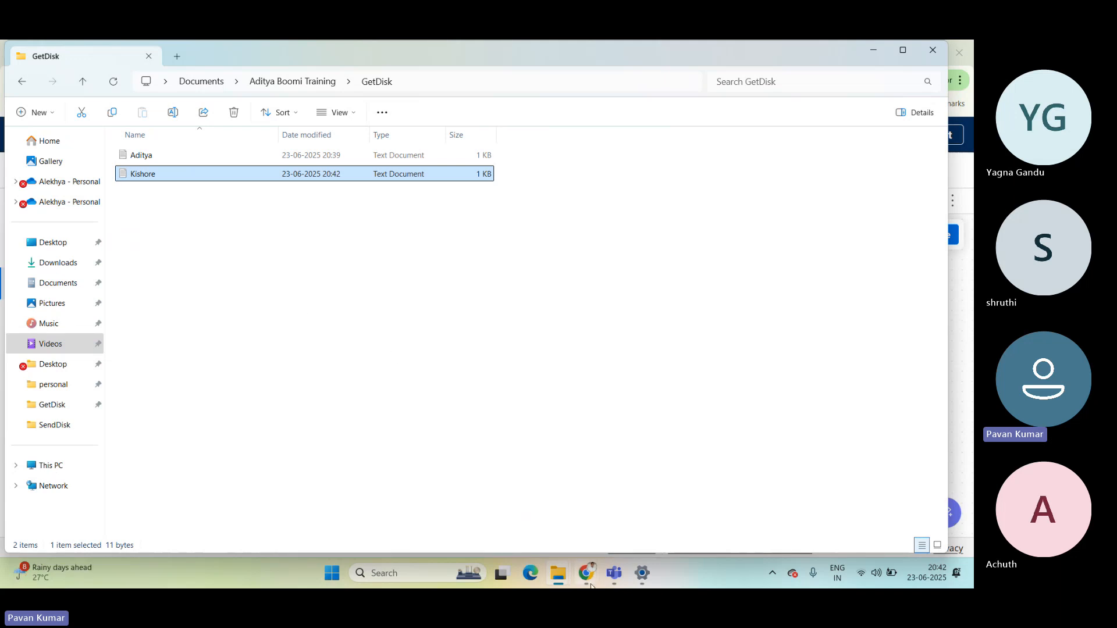
mouse_move(587, 579)
click(489, 486)
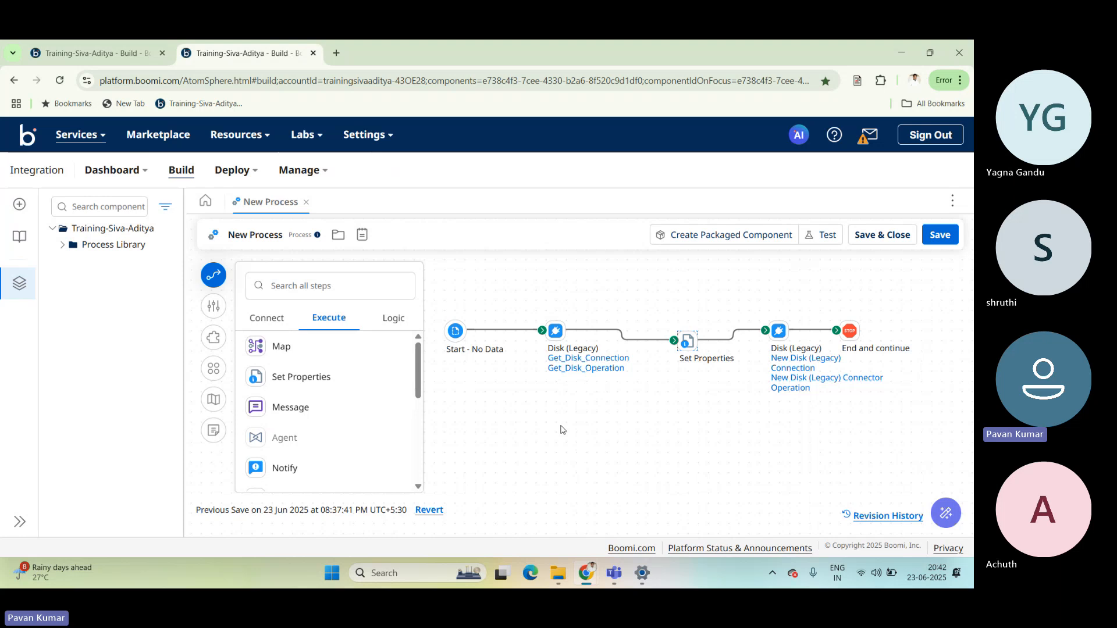
mouse_move(685, 345)
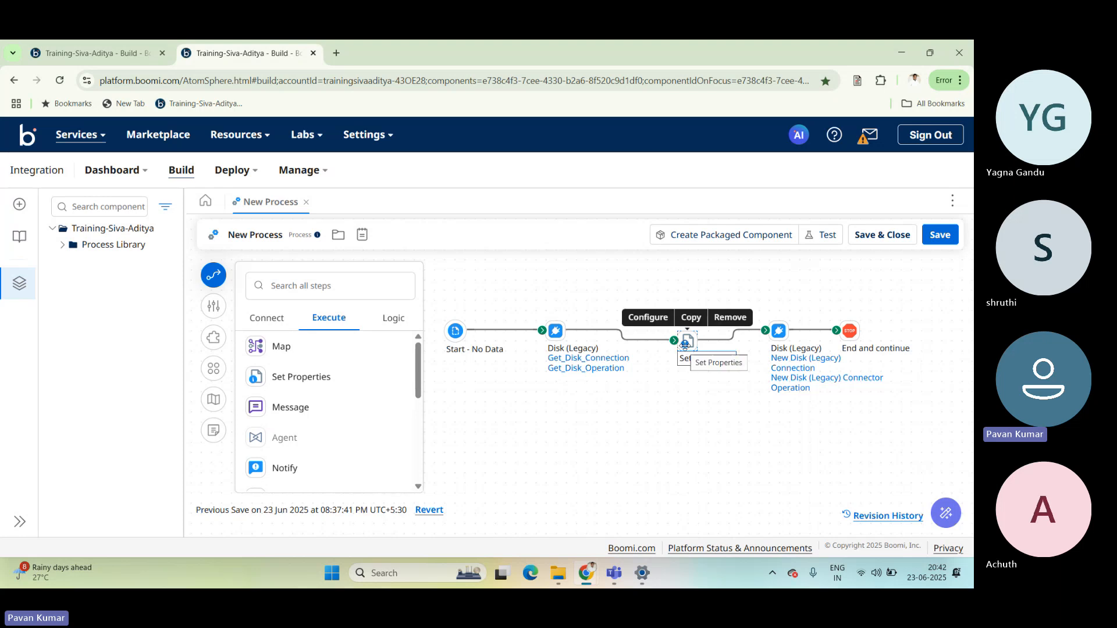
key(alt+Tab)
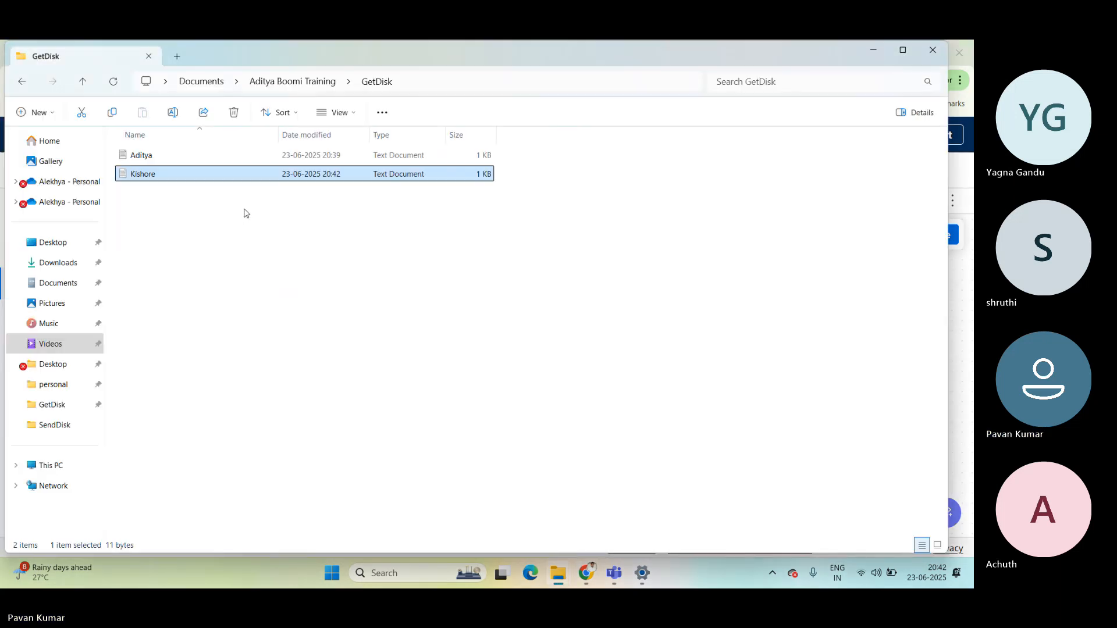
right_click(149, 174)
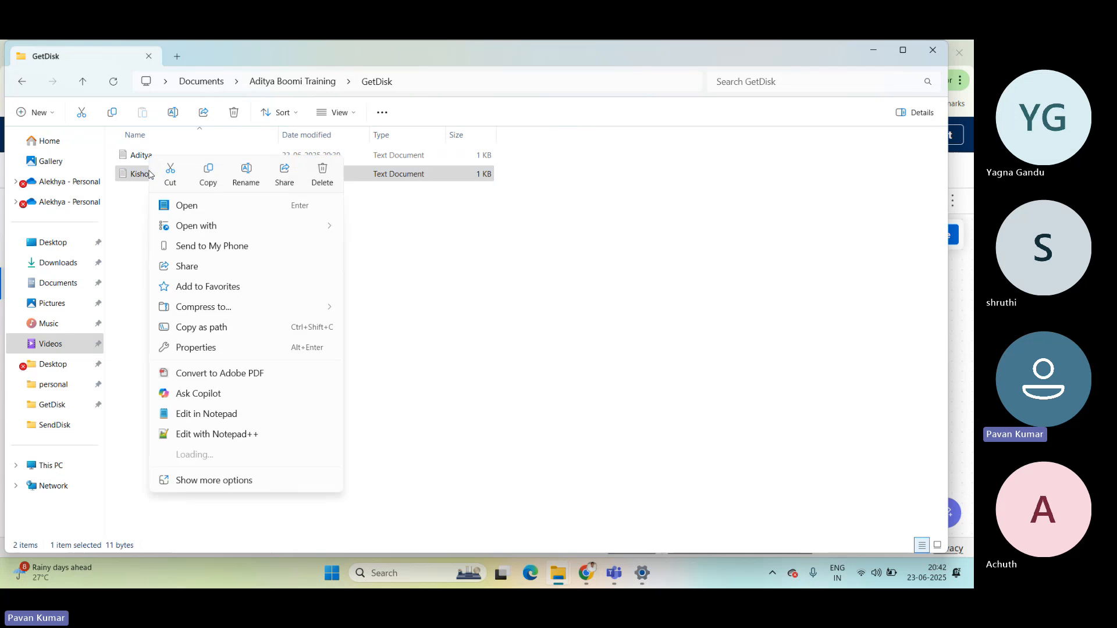
click(256, 187)
key(Escape)
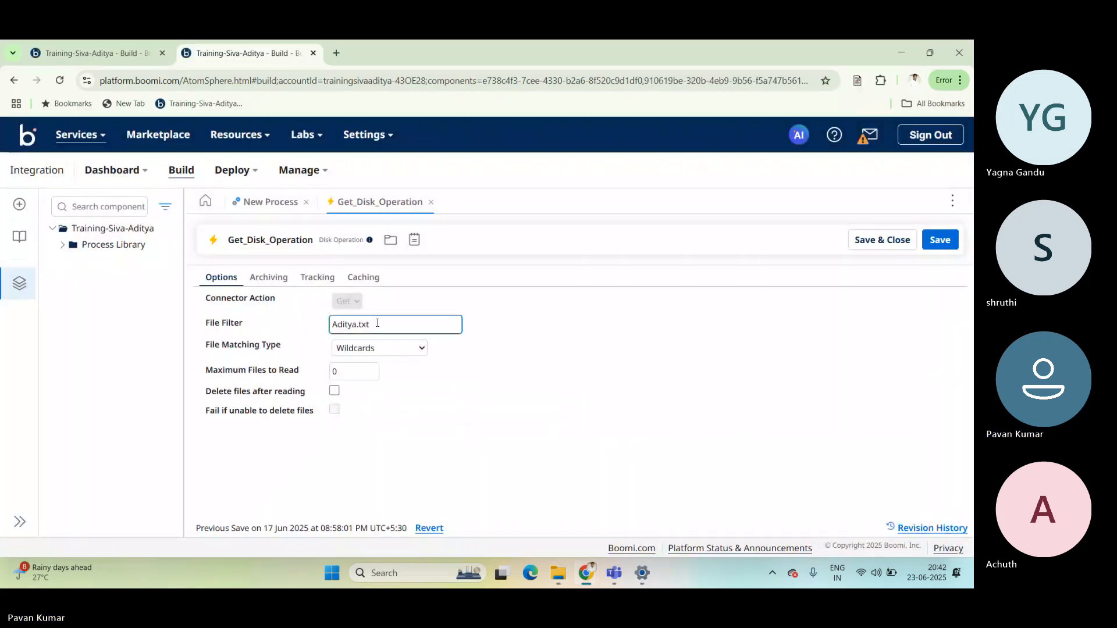
In Boomi, set the File Filter of Get_Disk_Operation to Kishore.txt, and save and close the operation.
double_click(378, 325)
click(357, 325)
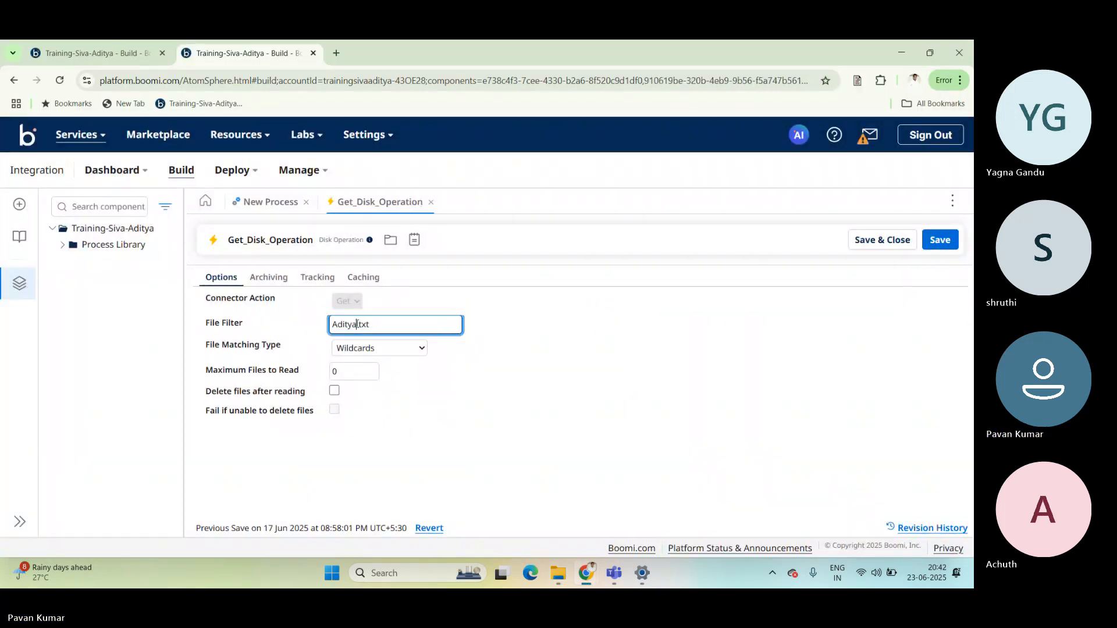
key(BackSpace)
key(BackSpace)
key(BackSpace)
key(BackSpace)
key(BackSpace)
text(Kishore)
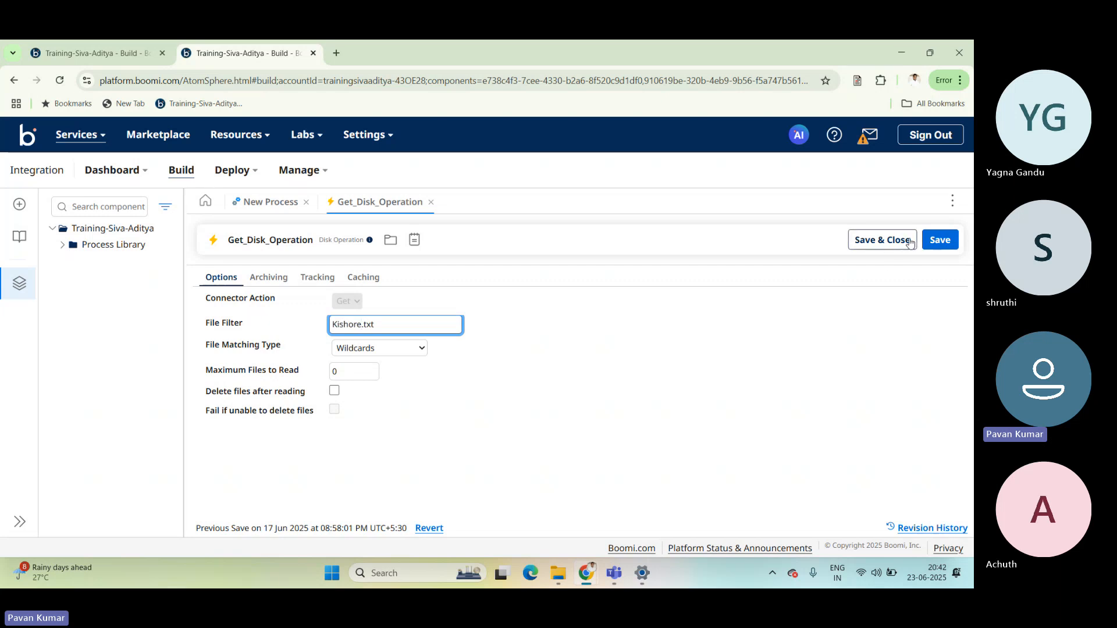
click(887, 244)
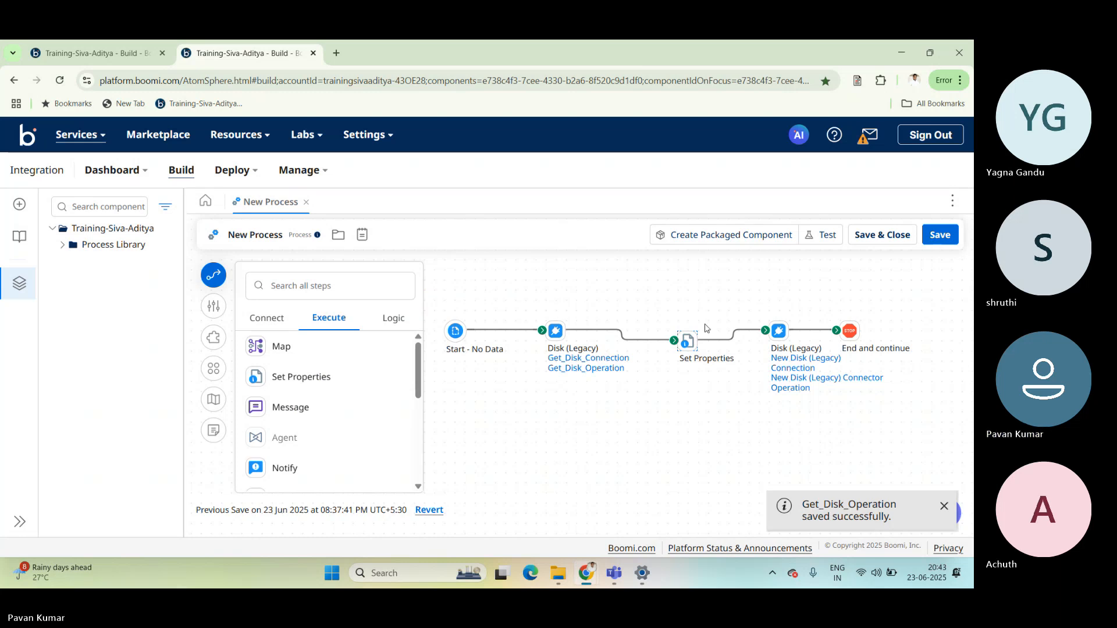
Open the Set Properties step and delete the static value 'Aditya.txt' from the Disk (Legacy) - File Name property.
mouse_move(688, 340)
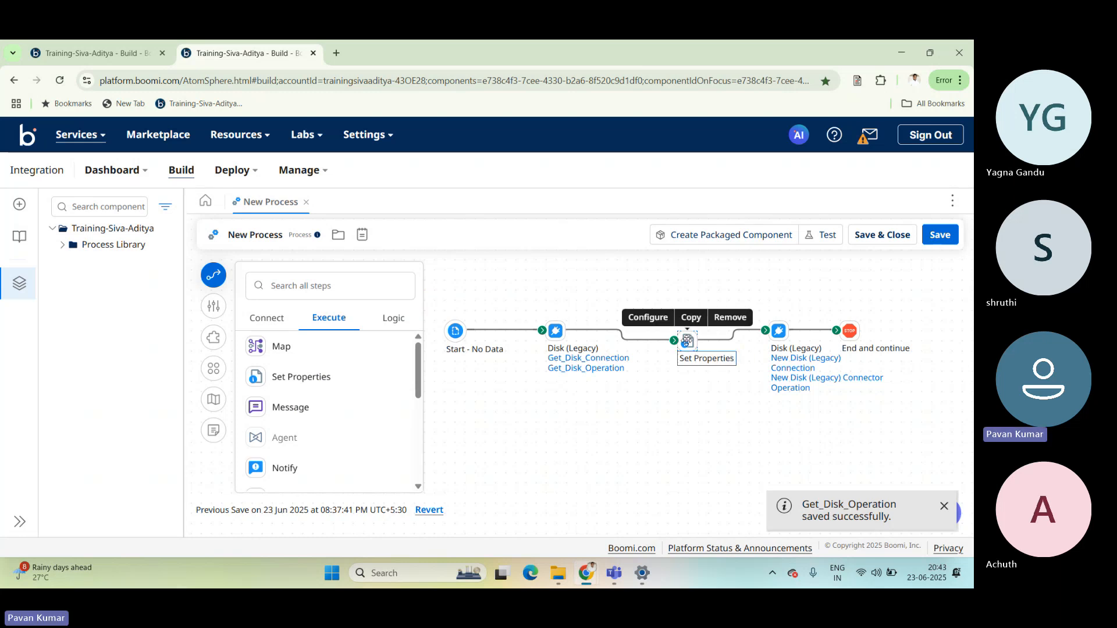
click(688, 340)
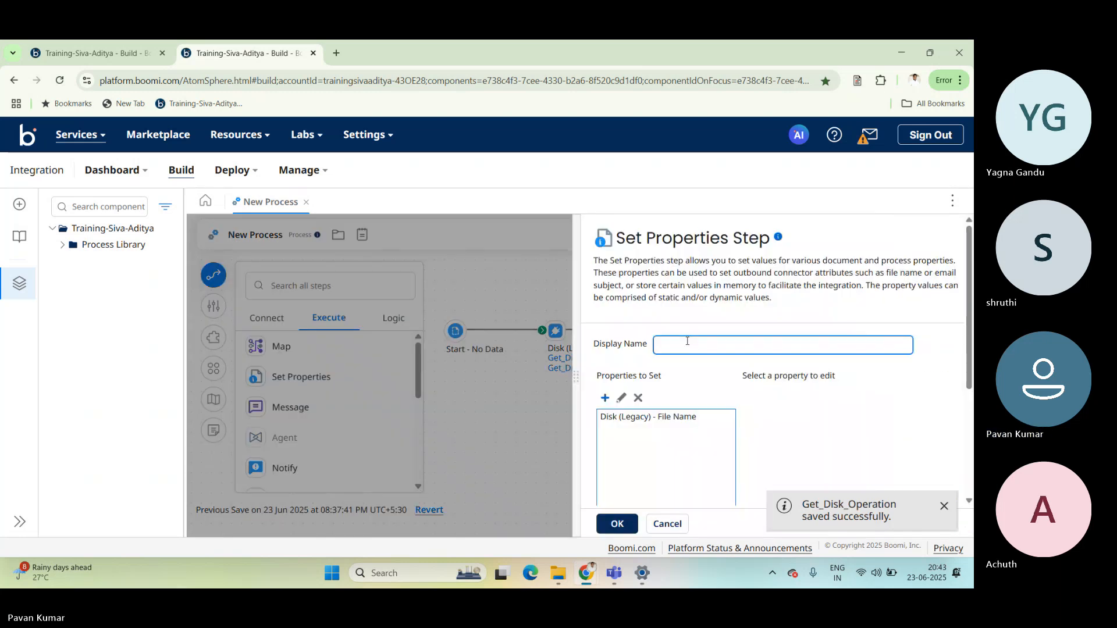
click(634, 418)
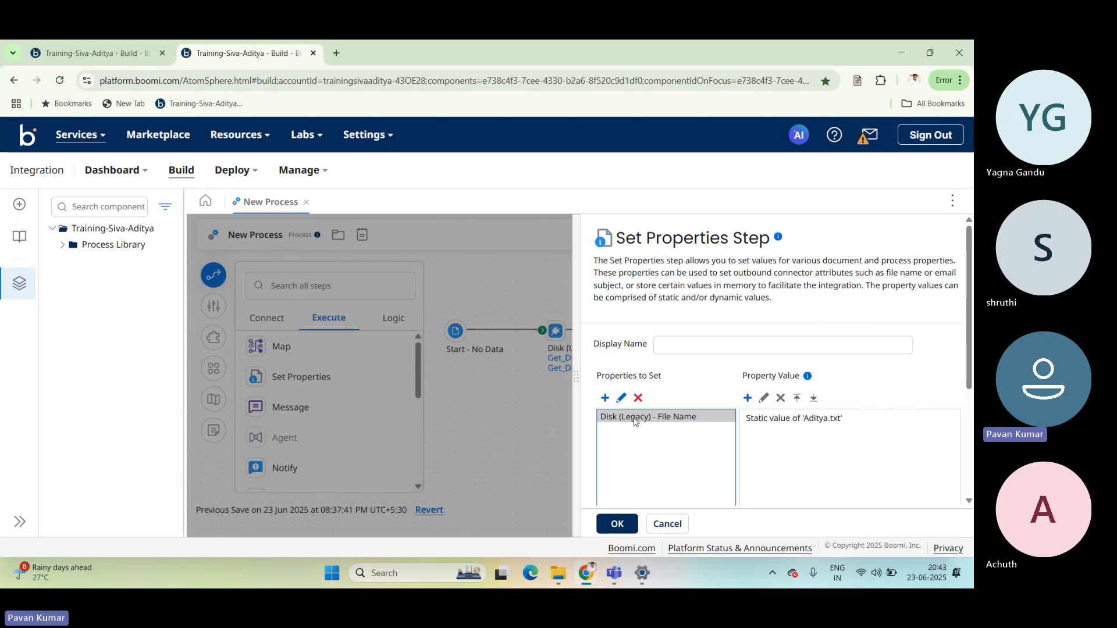
click(760, 422)
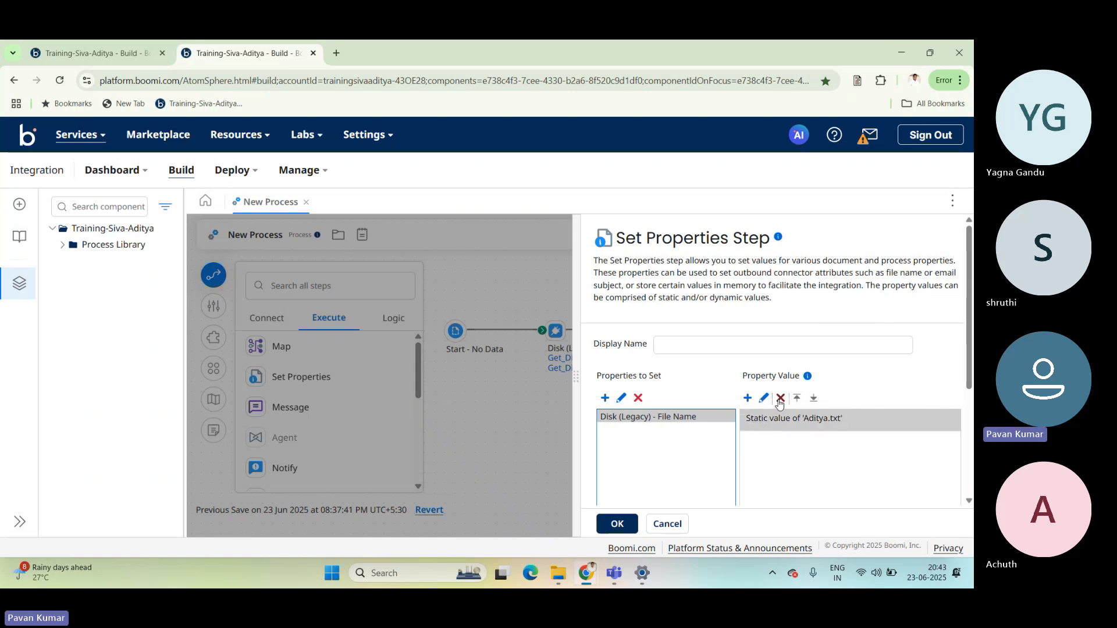
click(780, 399)
click(588, 364)
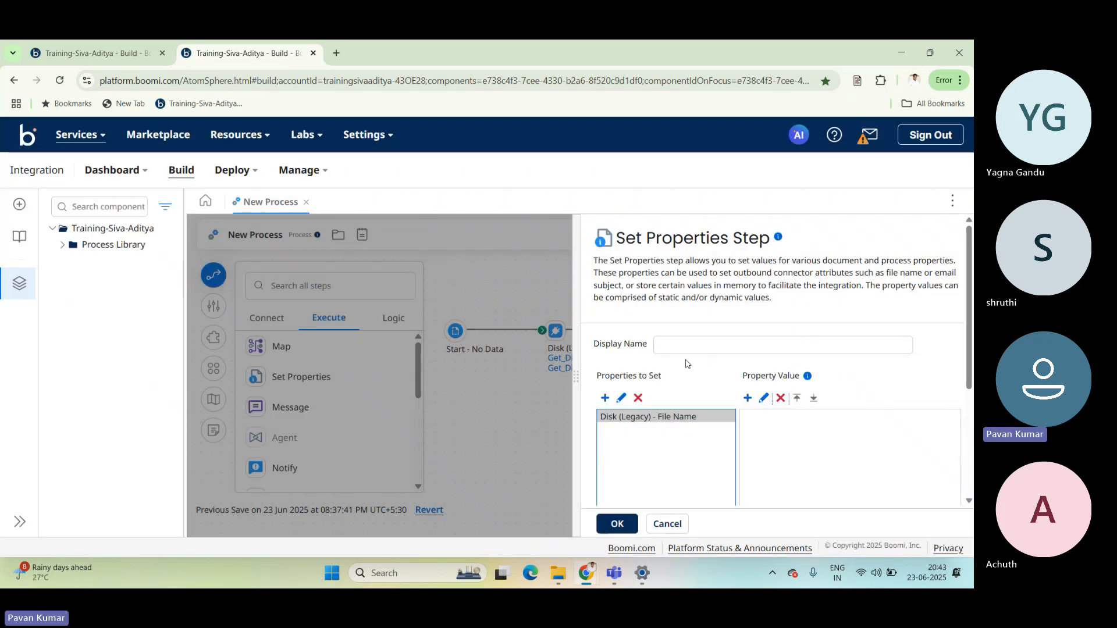
Add a new value to the Disk (Legacy) - File Name property and set its type to Document Property.
click(748, 398)
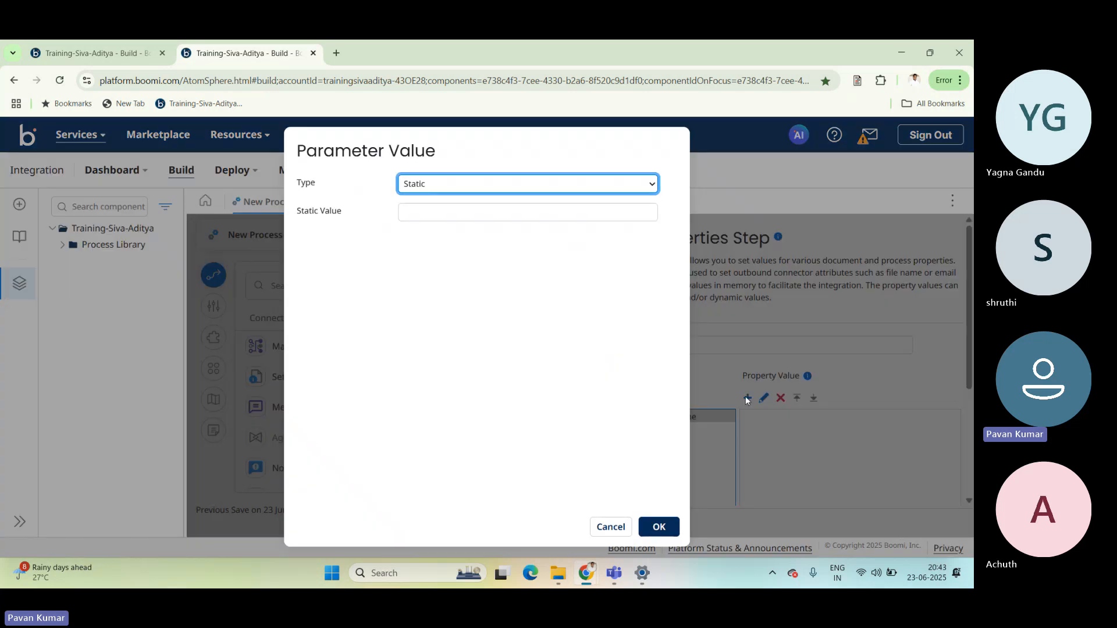
click(480, 186)
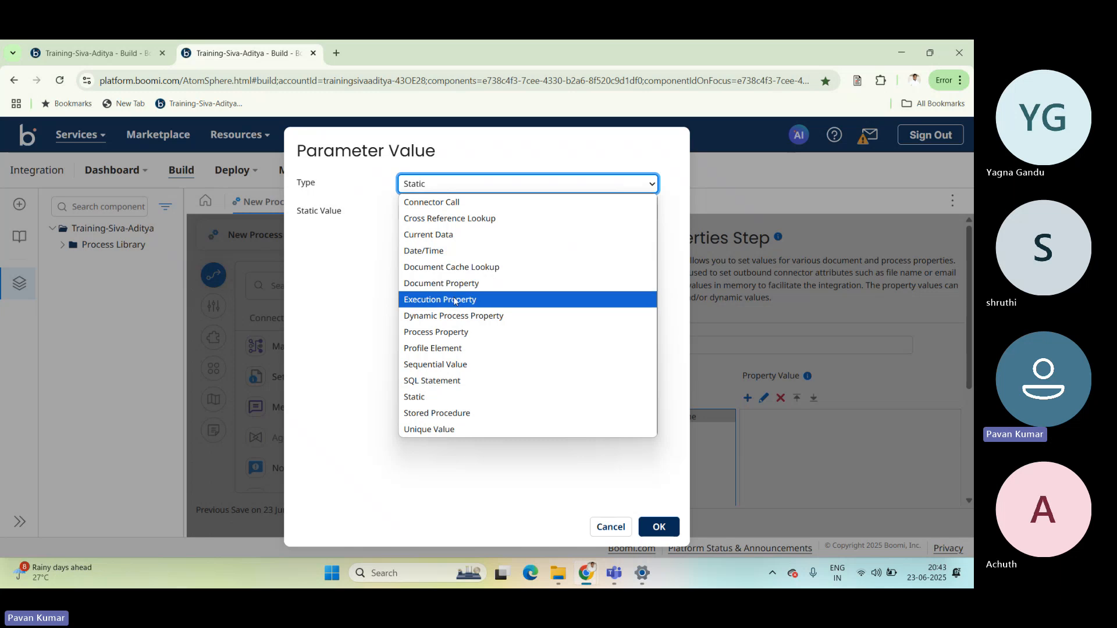
click(507, 284)
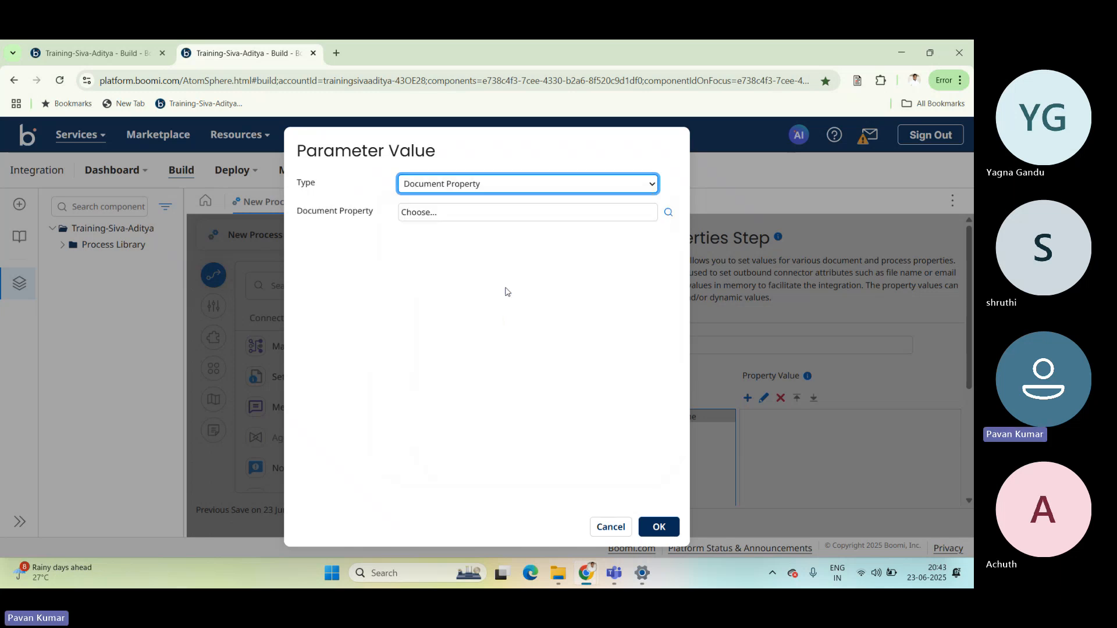
click(473, 190)
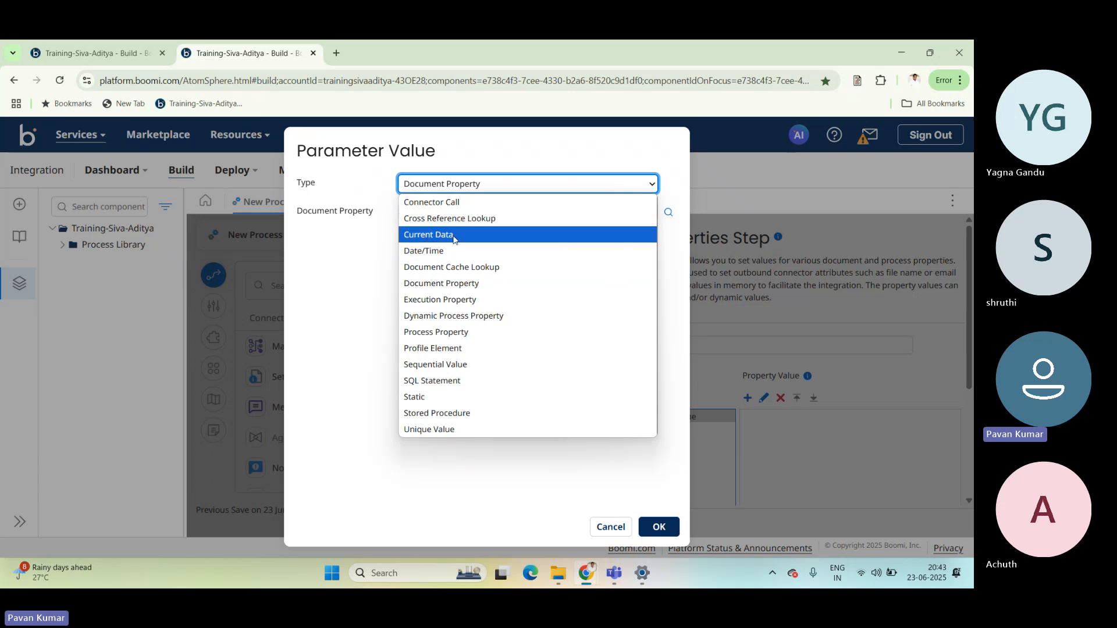
click(462, 283)
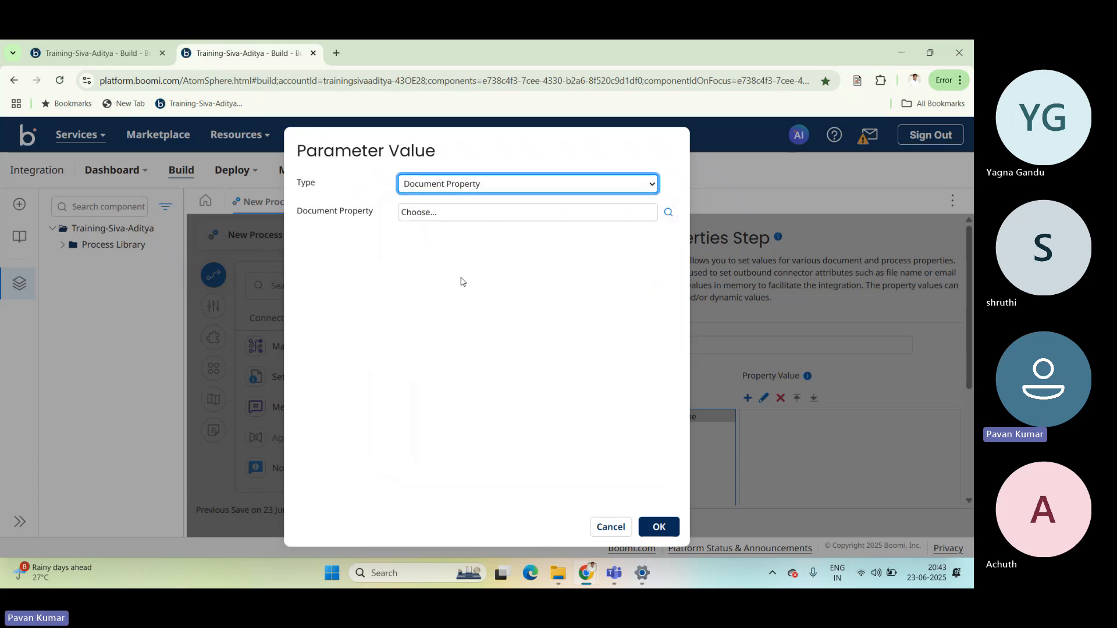
click(605, 205)
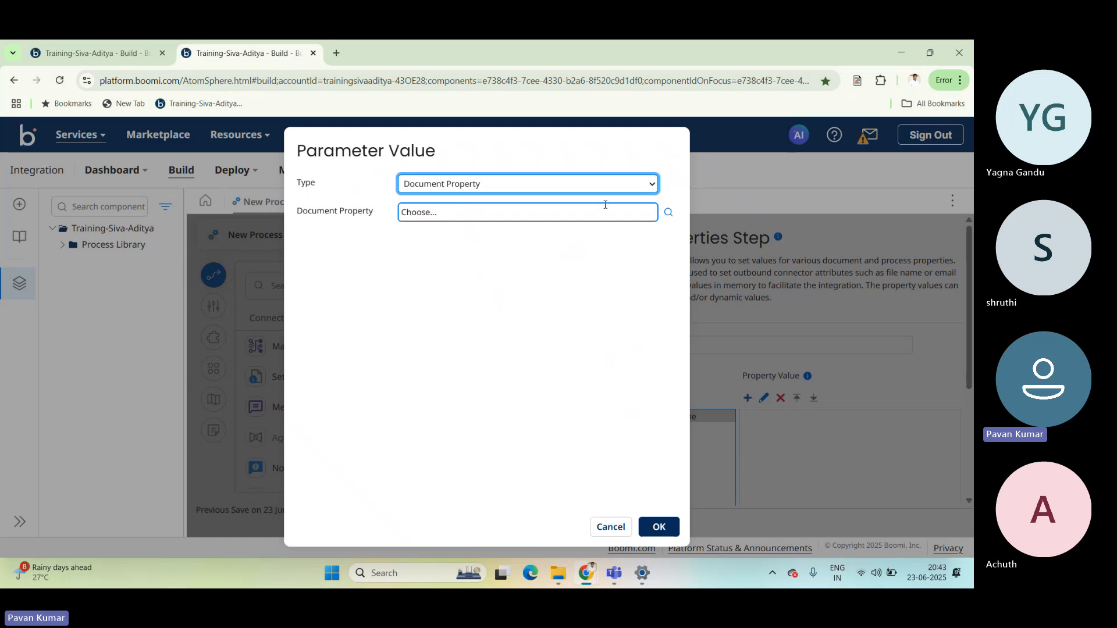
Select the Disk (Legacy) connector's File Name as the document property value, and confirm the Set Properties step.
click(670, 214)
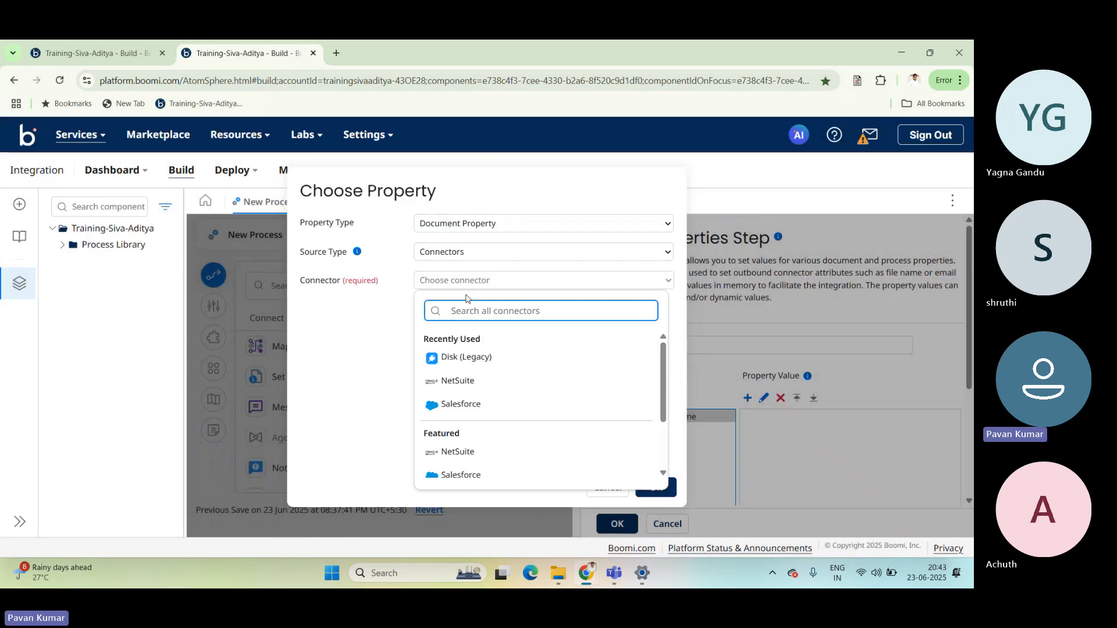
text(disk)
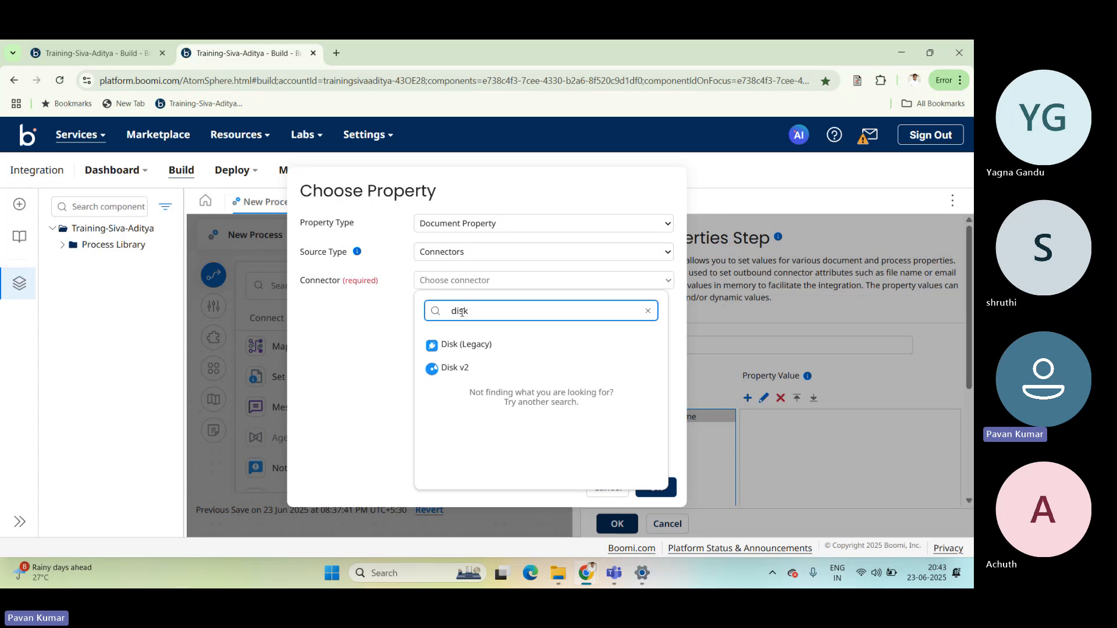
click(460, 345)
click(465, 309)
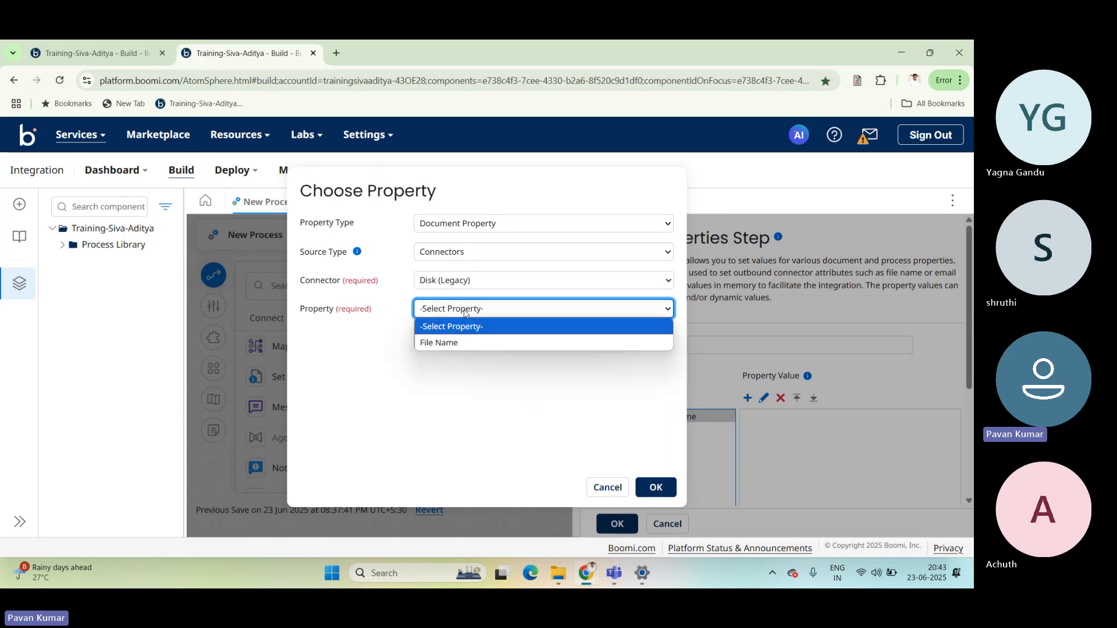
click(466, 348)
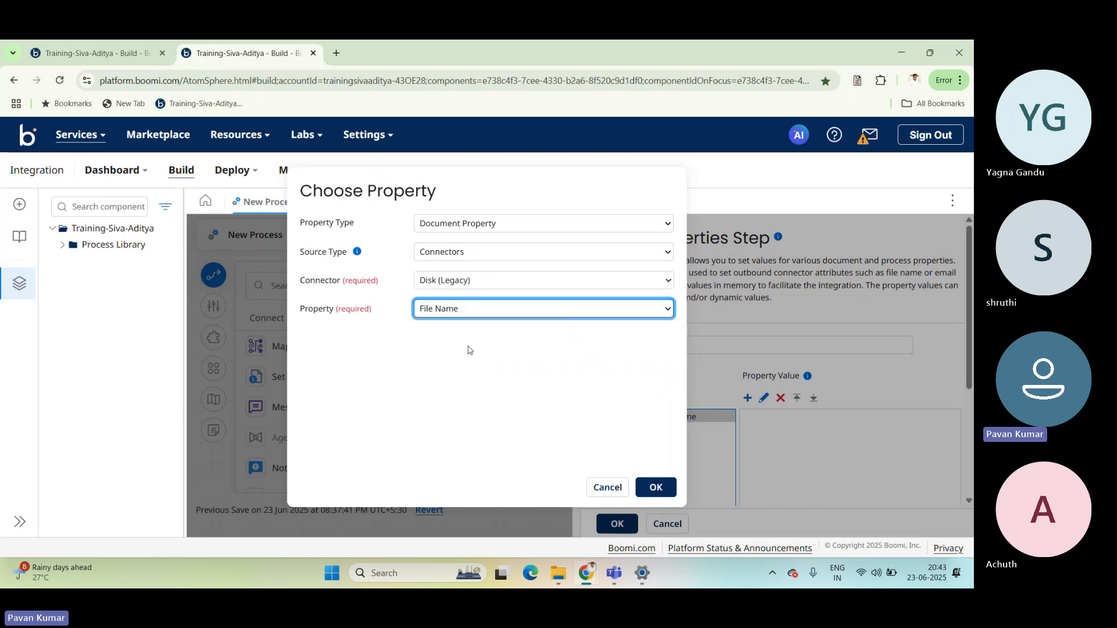
click(659, 488)
click(658, 528)
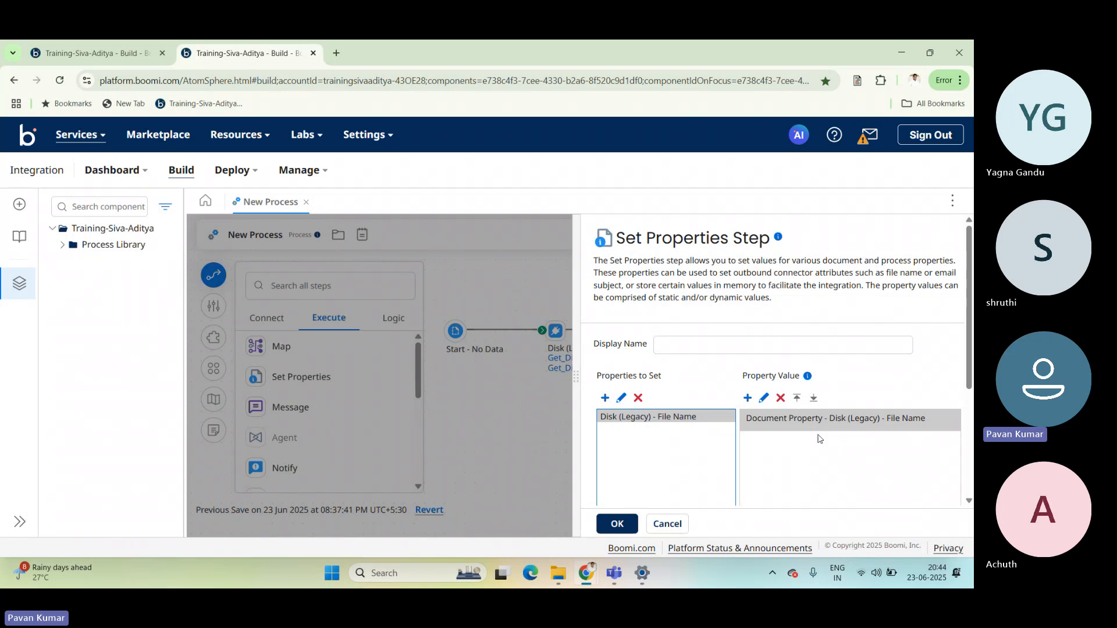
click(618, 525)
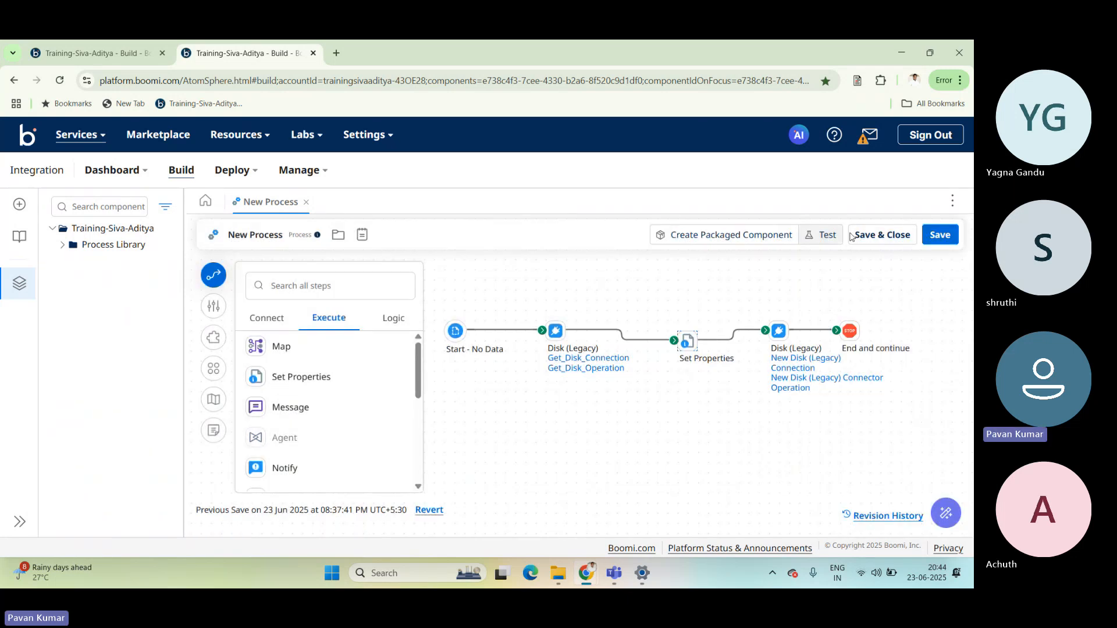
Save the changes to New Process and run it in test mode.
mouse_move(579, 373)
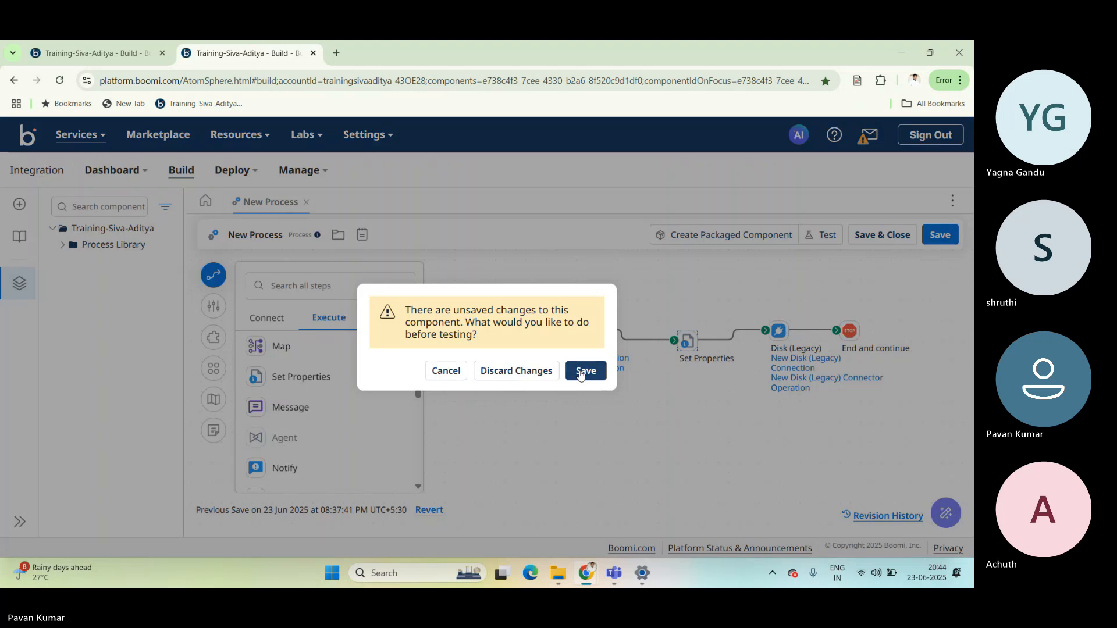
click(581, 373)
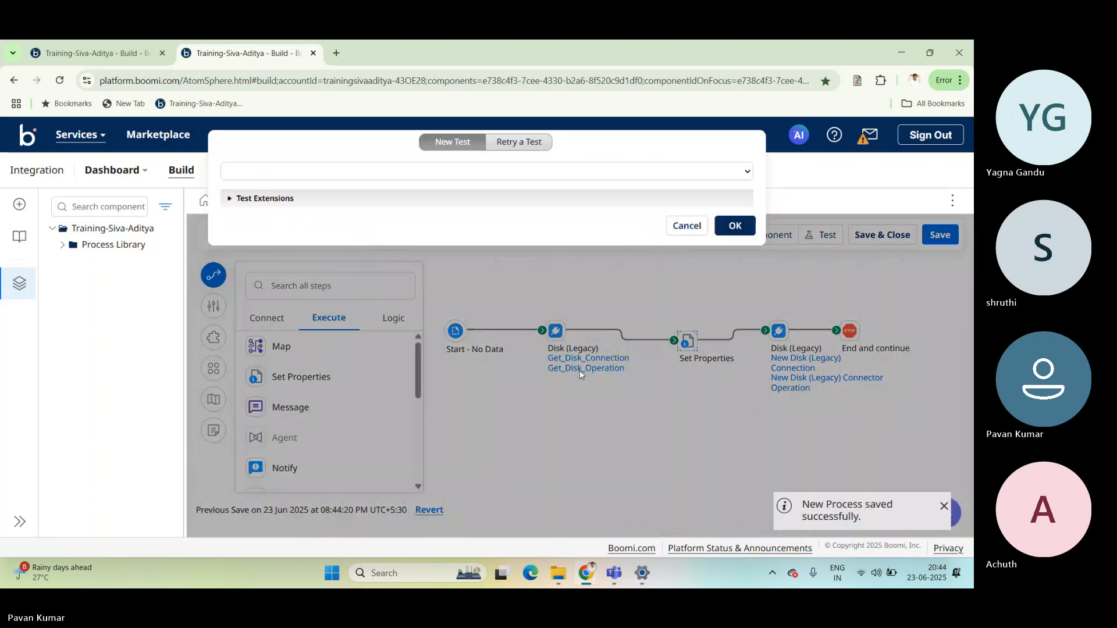
click(735, 226)
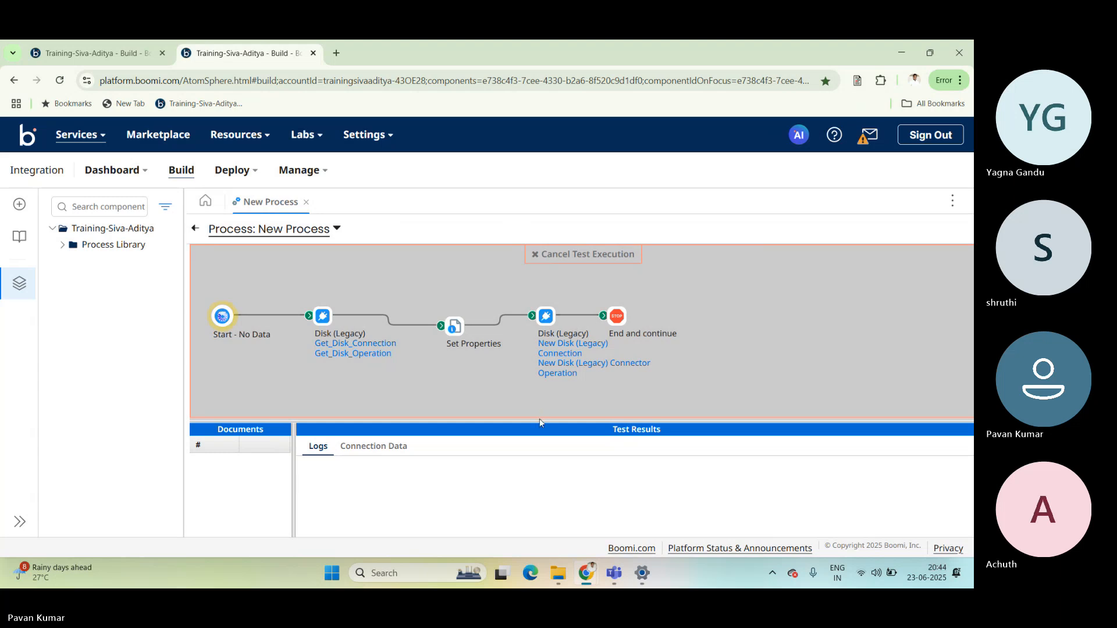
Review the test logs of the Set Properties step to check the file name parameter.
drag(539, 417, 545, 382)
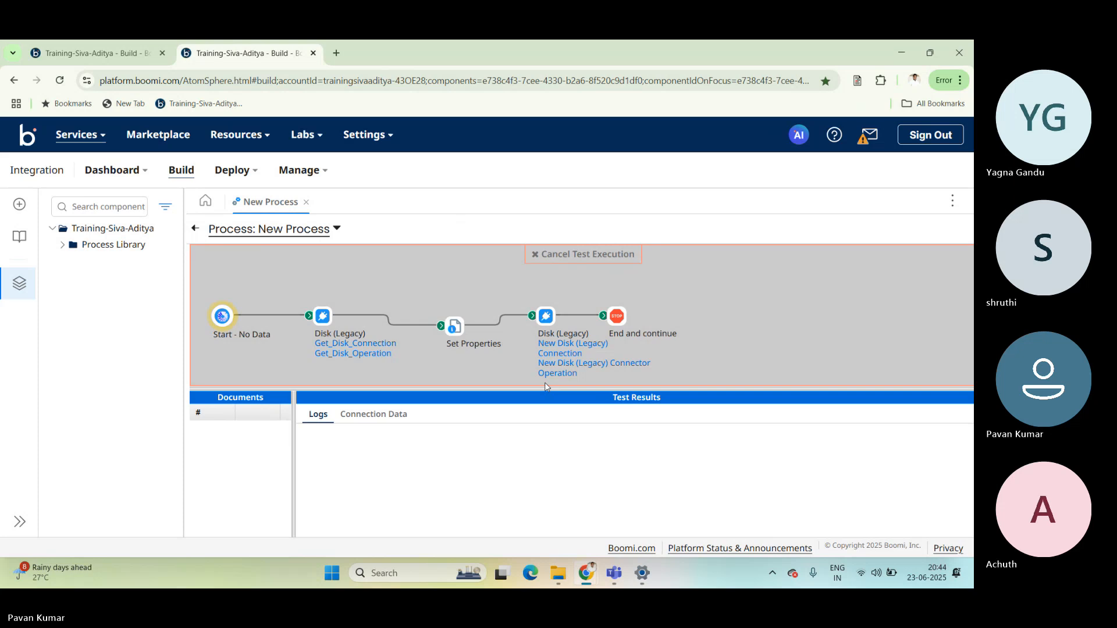
click(451, 330)
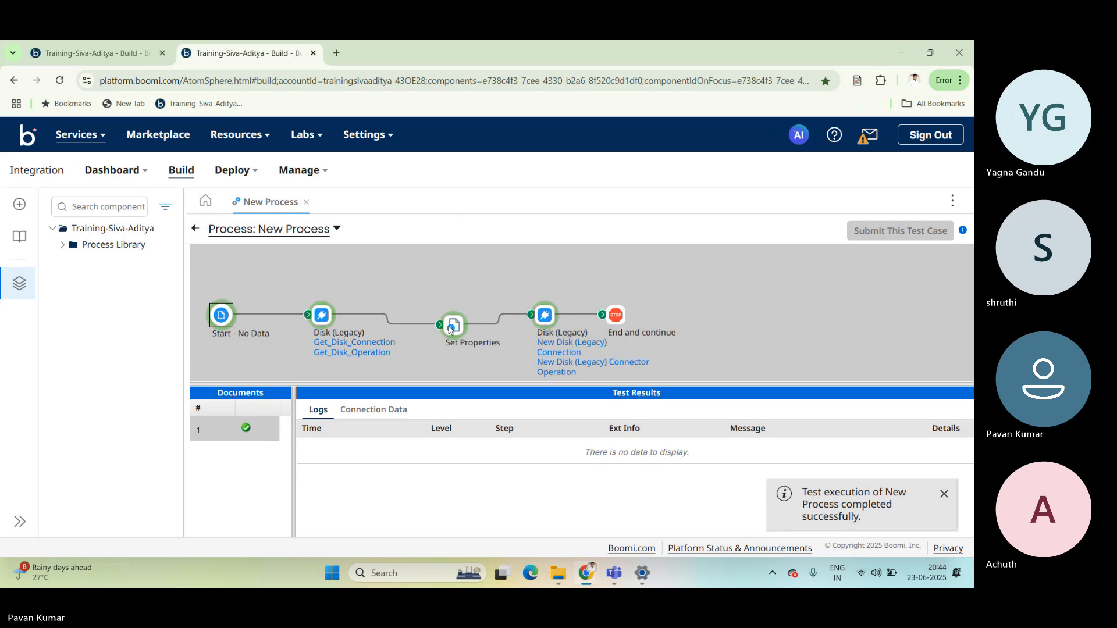
drag(486, 383, 560, 185)
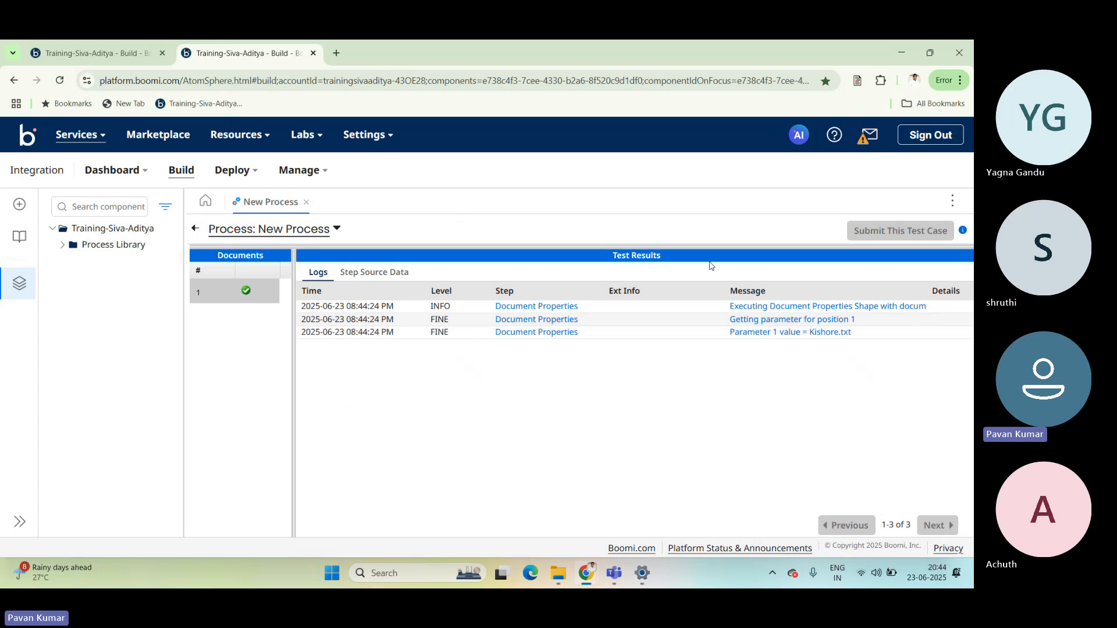
drag(698, 249, 698, 376)
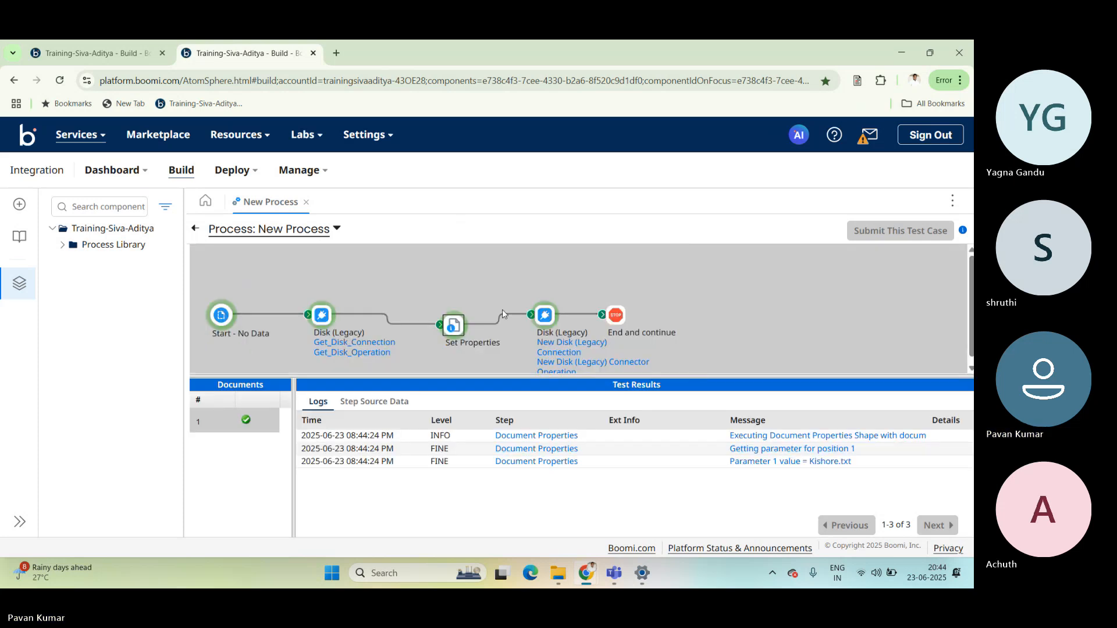
Open the log message about writing the file in the second Disk (Legacy) step and highlight its target directory path.
click(547, 316)
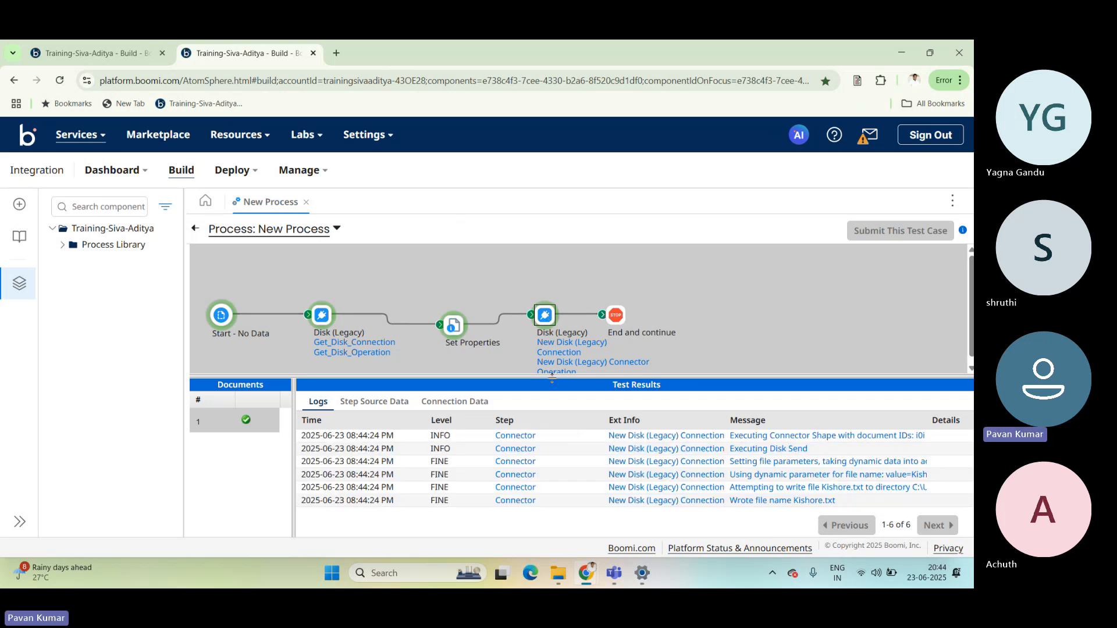
drag(553, 386, 564, 215)
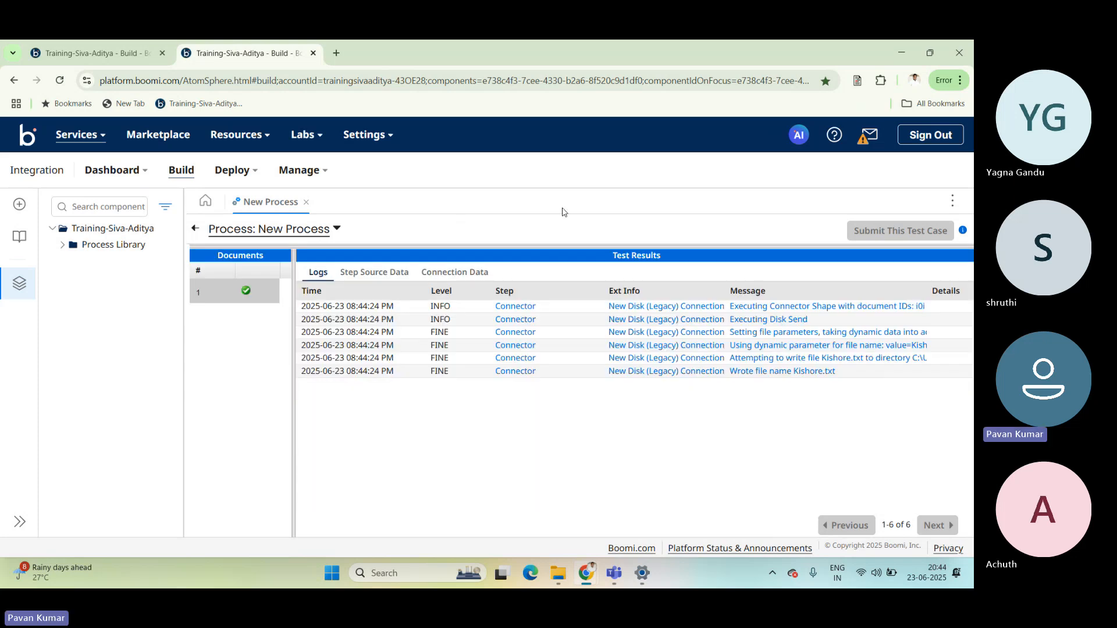
click(795, 359)
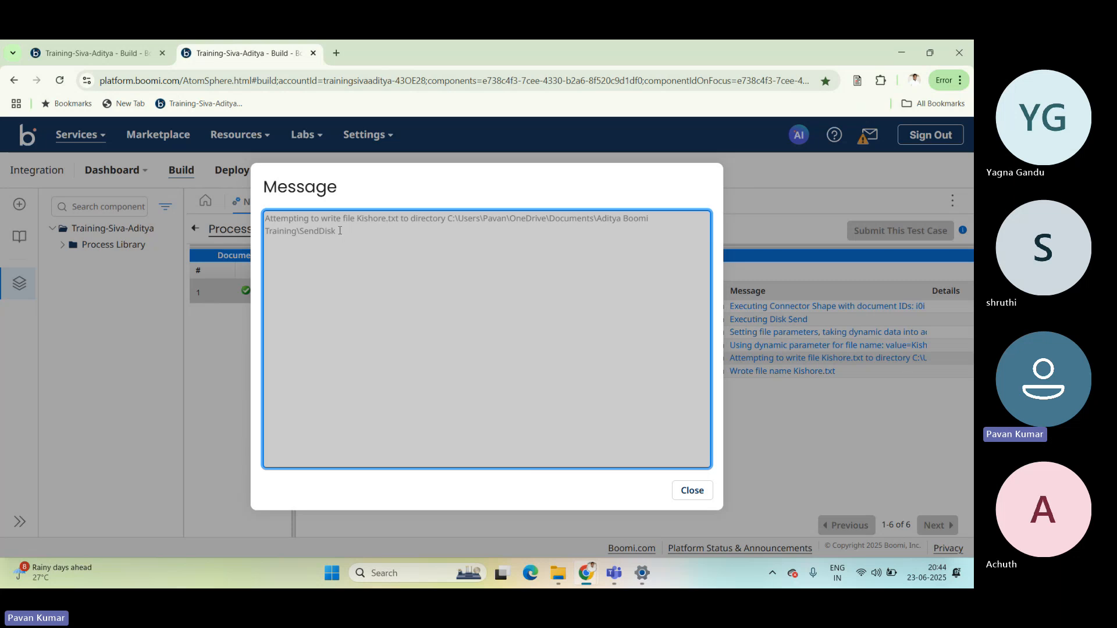
drag(340, 231, 266, 219)
click(369, 233)
drag(447, 220, 444, 239)
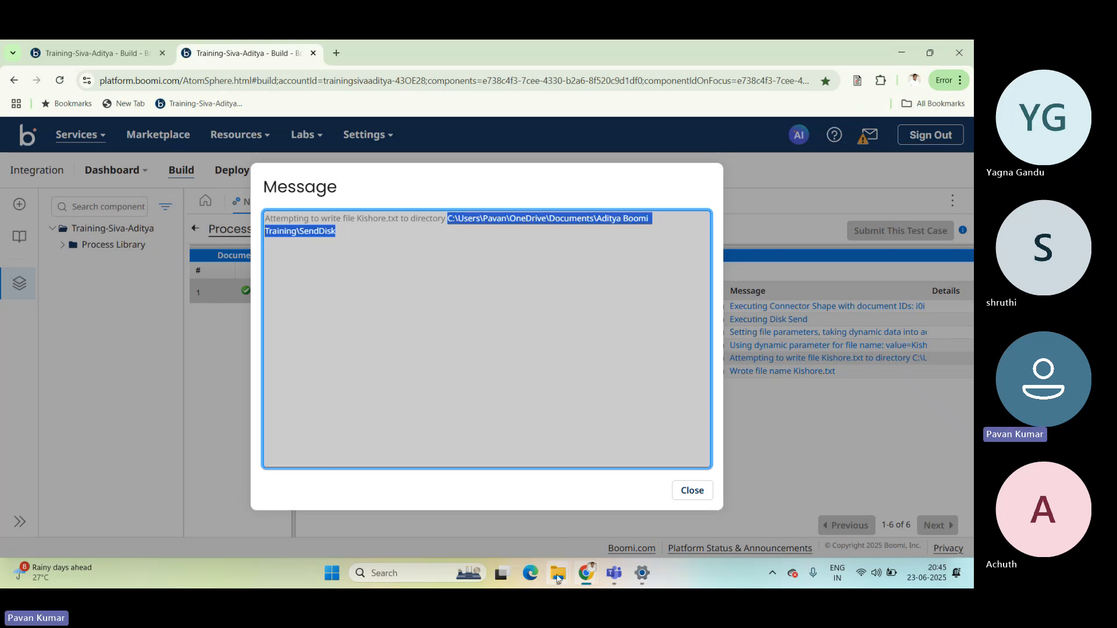
Switch to File Explorer to check the output in the SendDisk folder, and return to Boomi and close the log message.
mouse_move(558, 575)
click(504, 513)
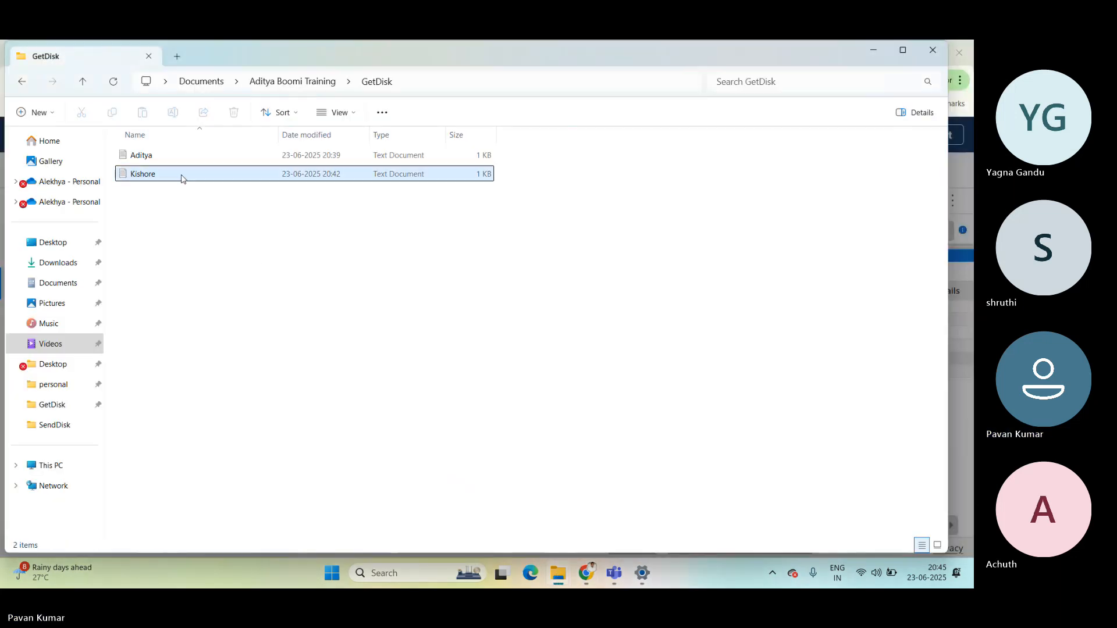
click(303, 83)
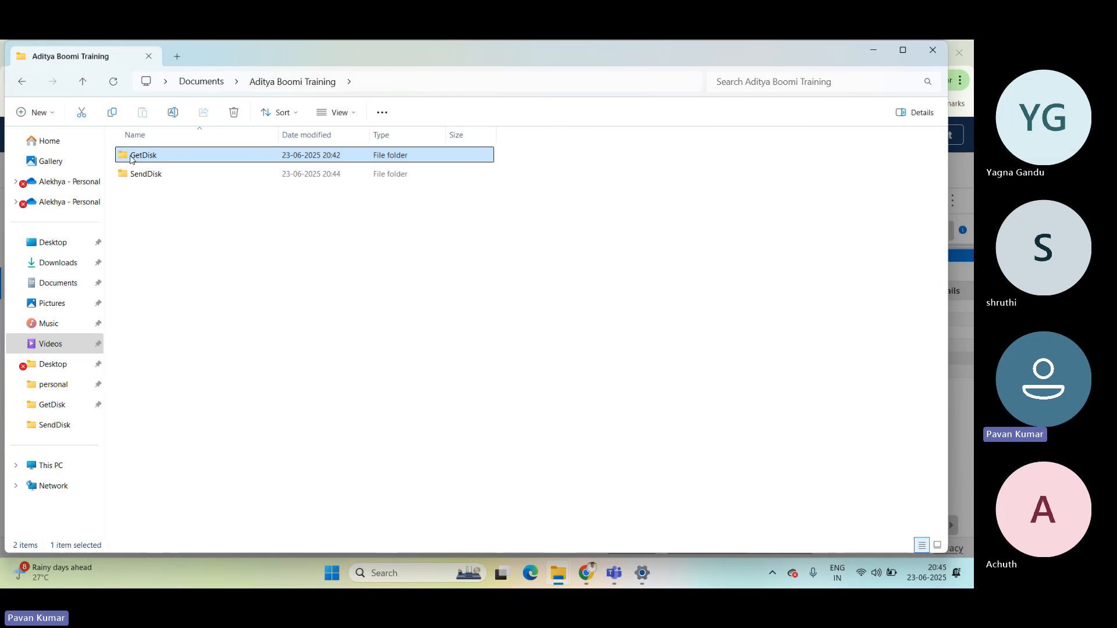
double_click(145, 173)
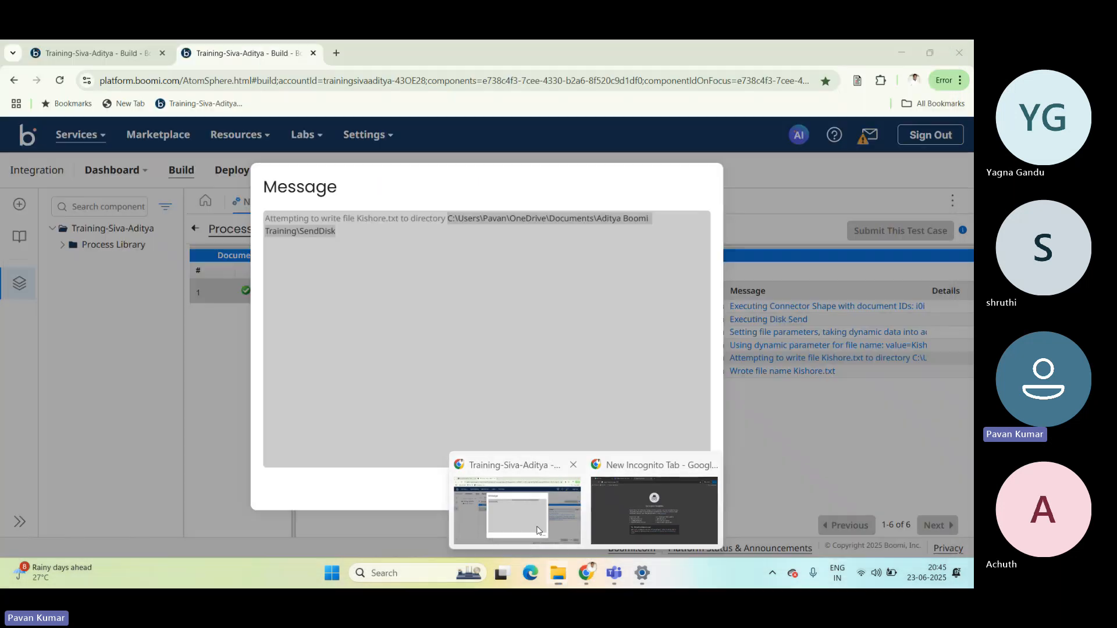
click(518, 513)
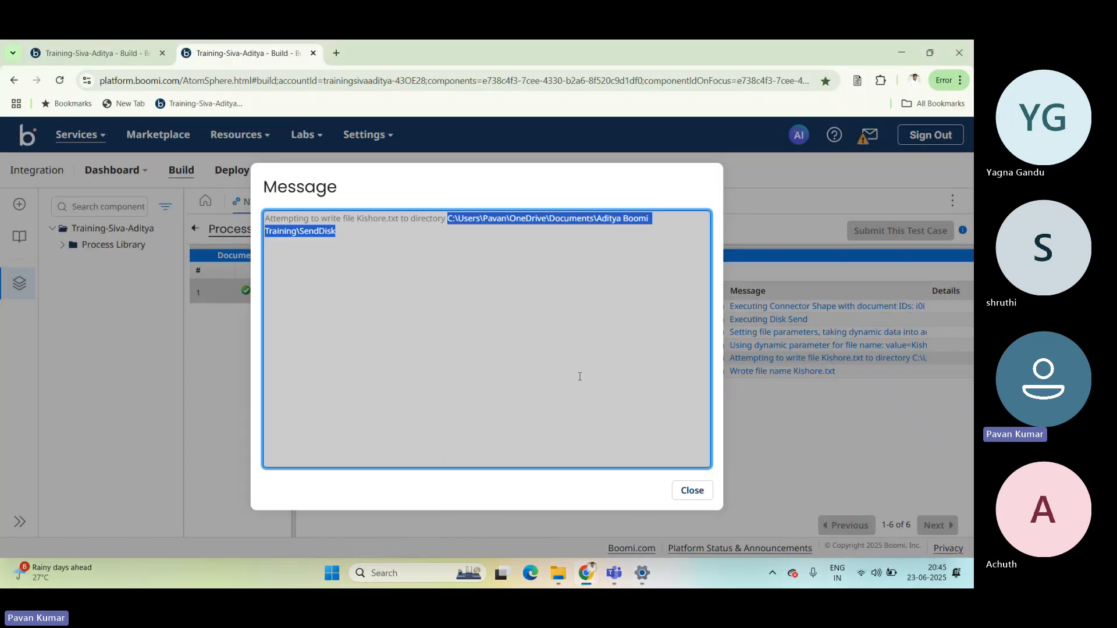
click(693, 492)
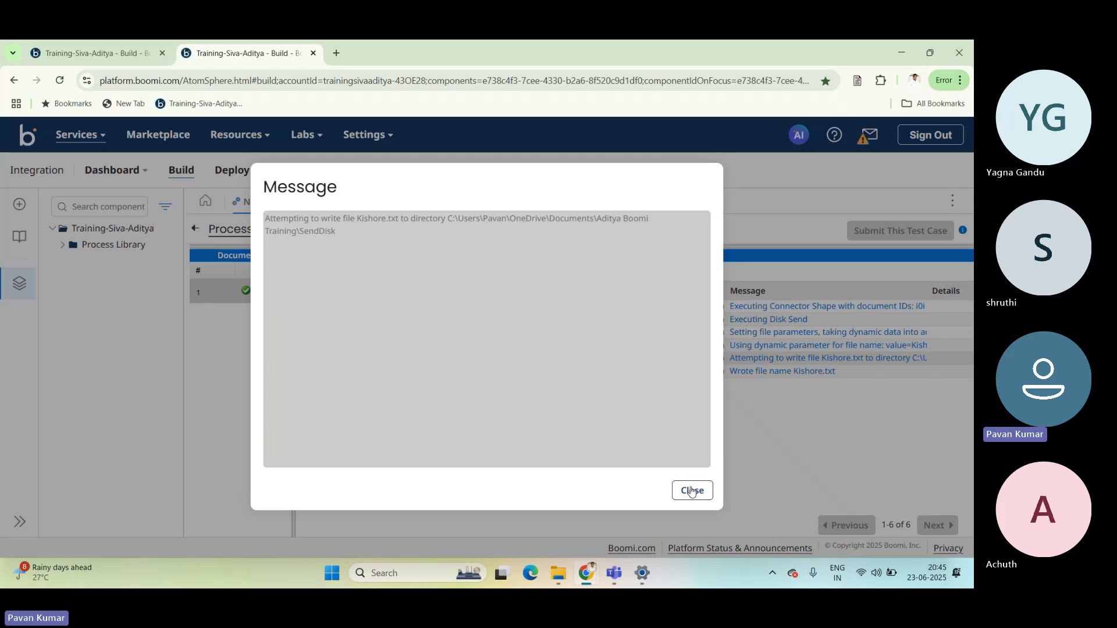
click(691, 491)
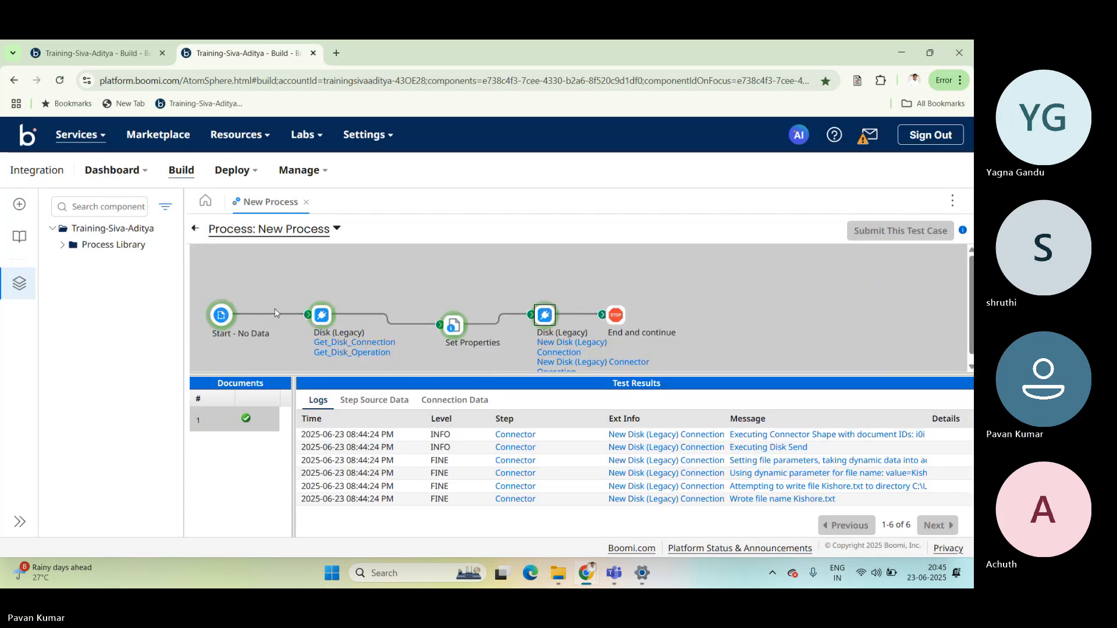
Return from the test results to the process canvas and review the Set Properties step's File Name configuration.
click(196, 228)
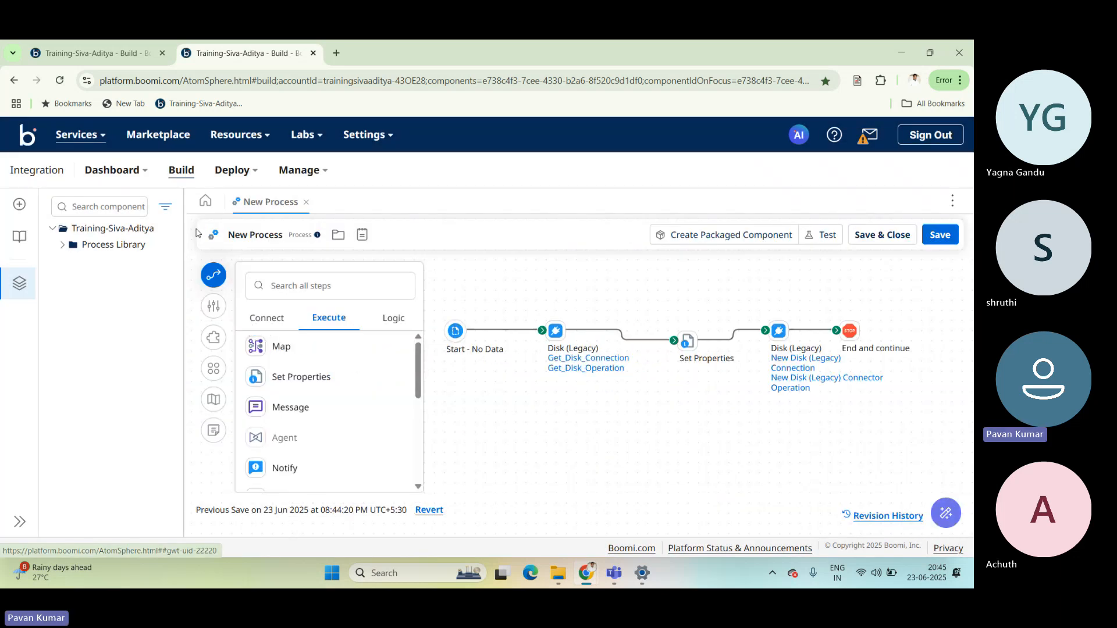
double_click(688, 340)
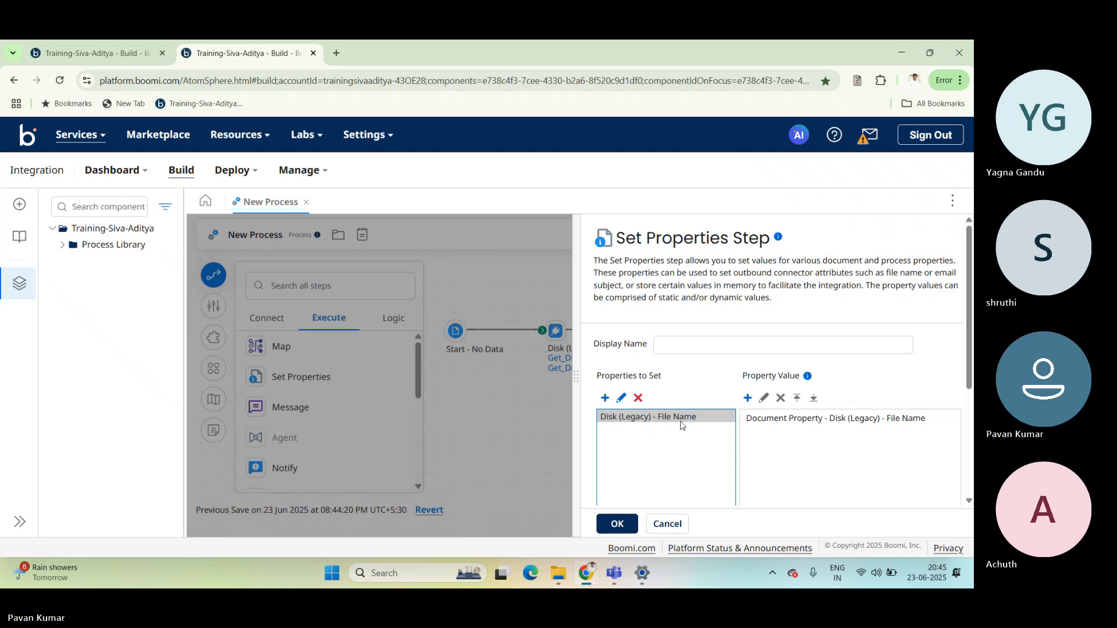
click(533, 420)
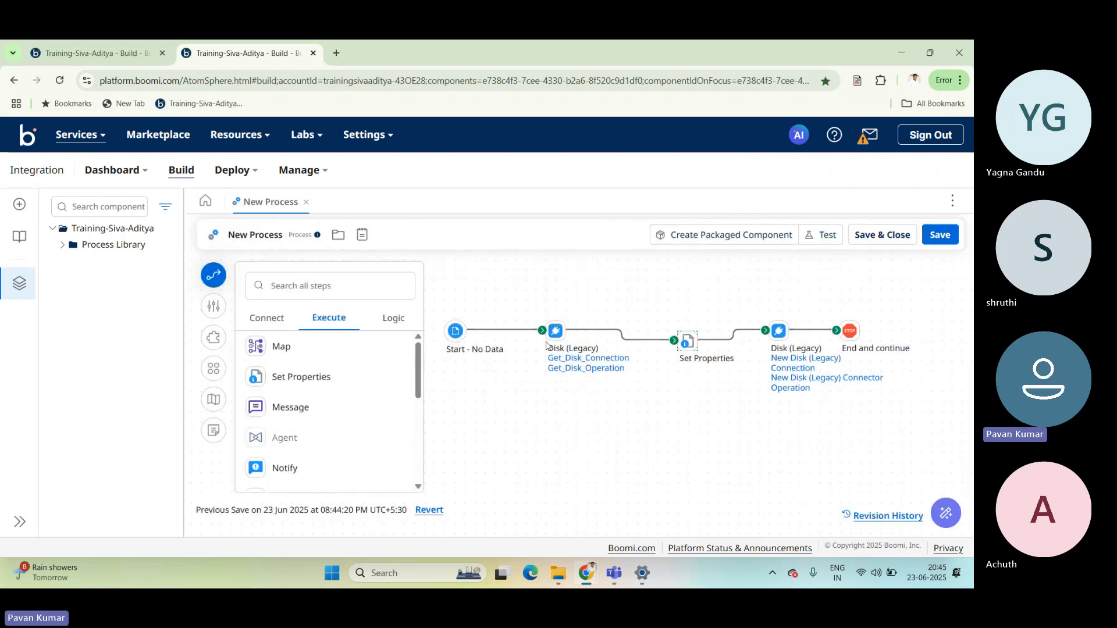
mouse_move(551, 339)
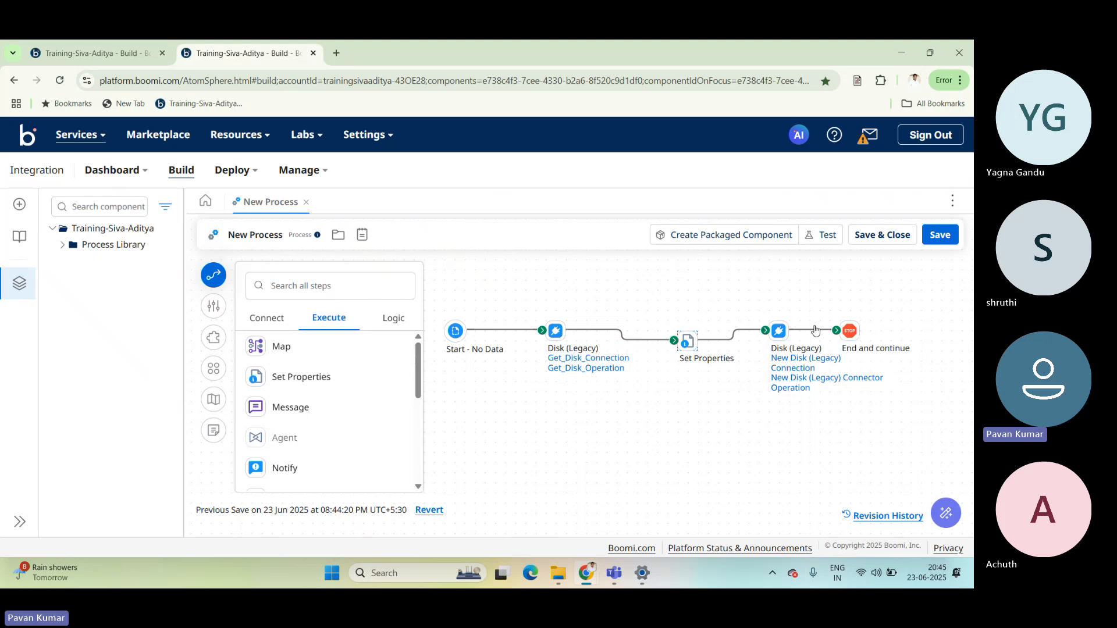
mouse_move(805, 338)
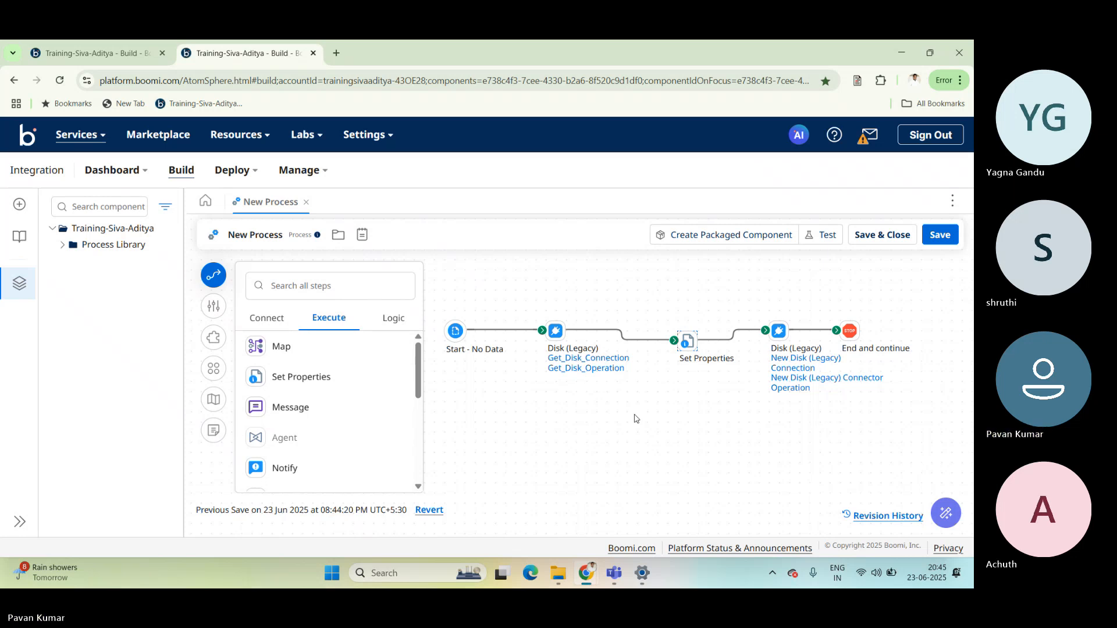
Open Get_Disk_Connection from the first Disk (Legacy) step to view its directory, and close it.
click(564, 363)
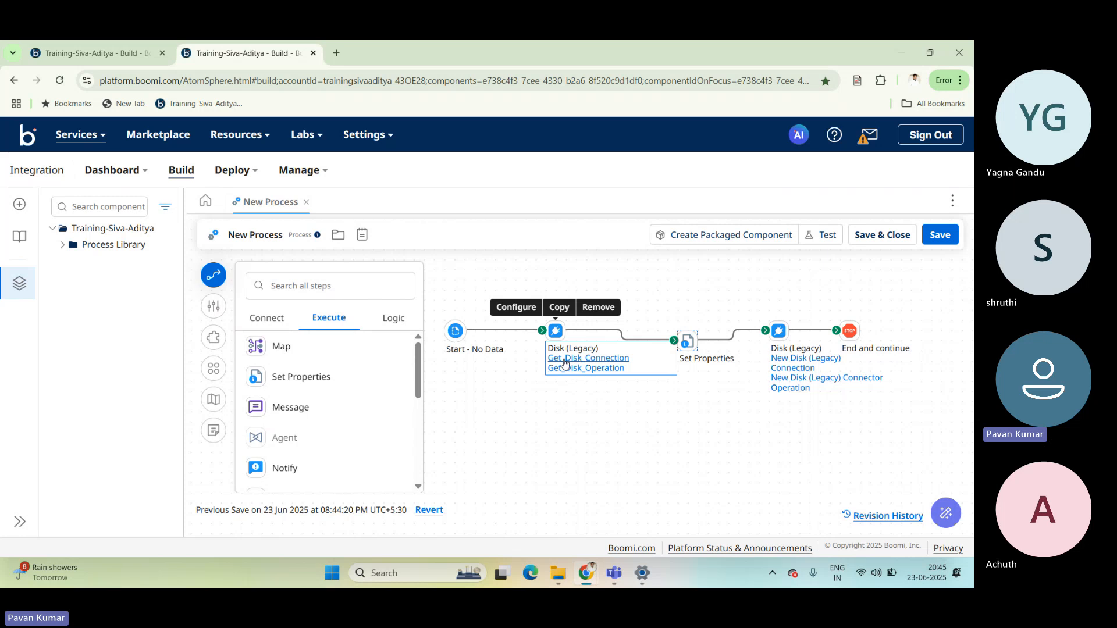
click(793, 366)
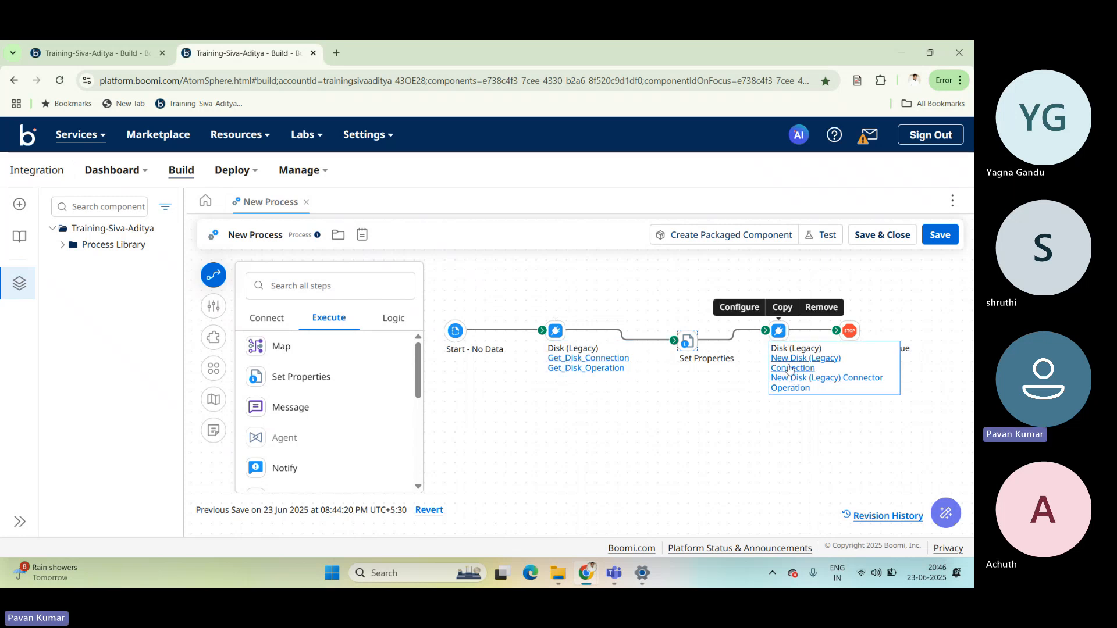
click(757, 381)
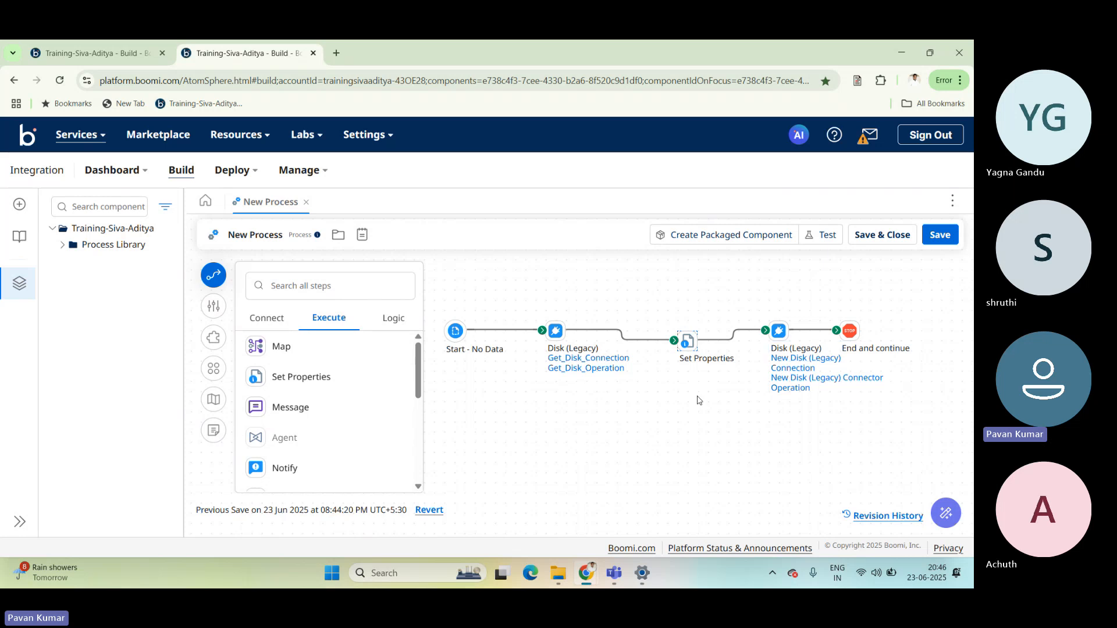
click(605, 364)
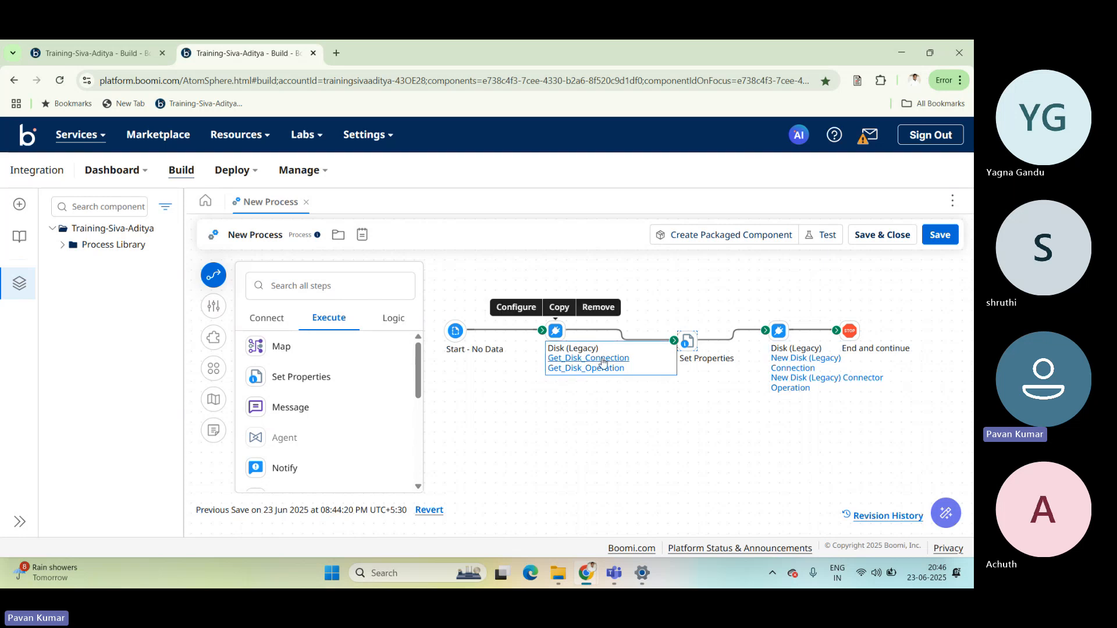
click(605, 364)
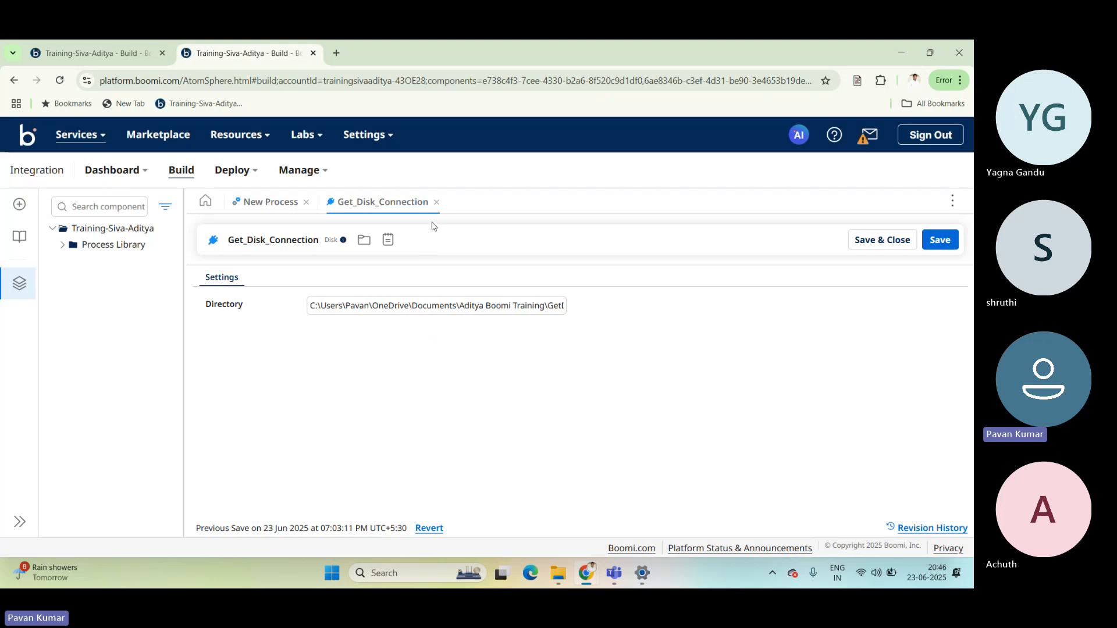
click(437, 203)
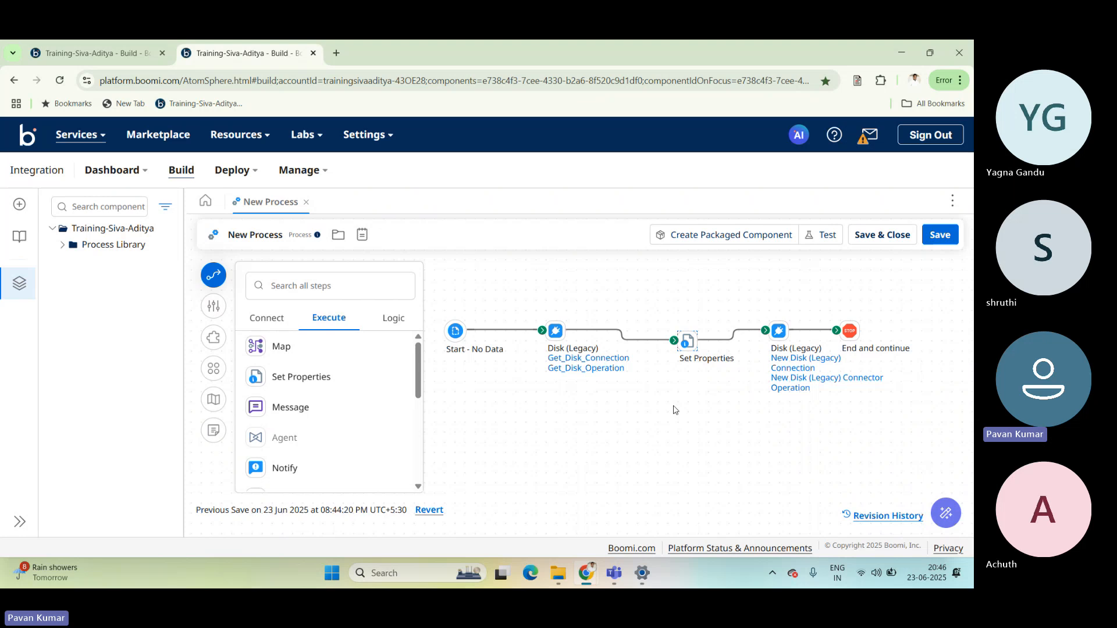
Switch to Notepad and create a new blank tab for a note.
key(super)
text(note)
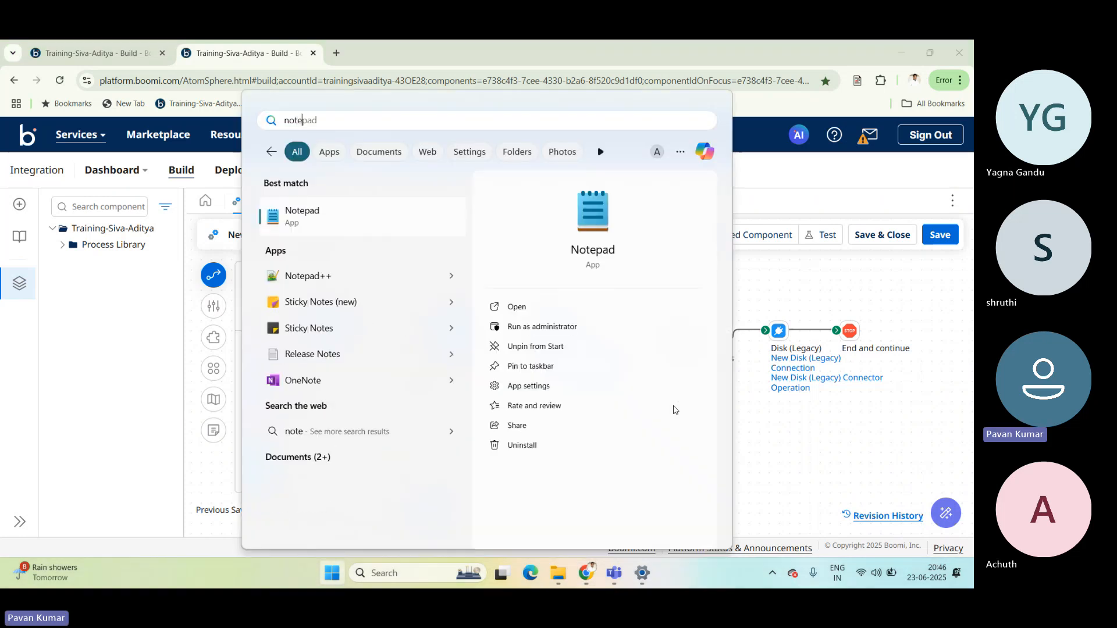
key(Return)
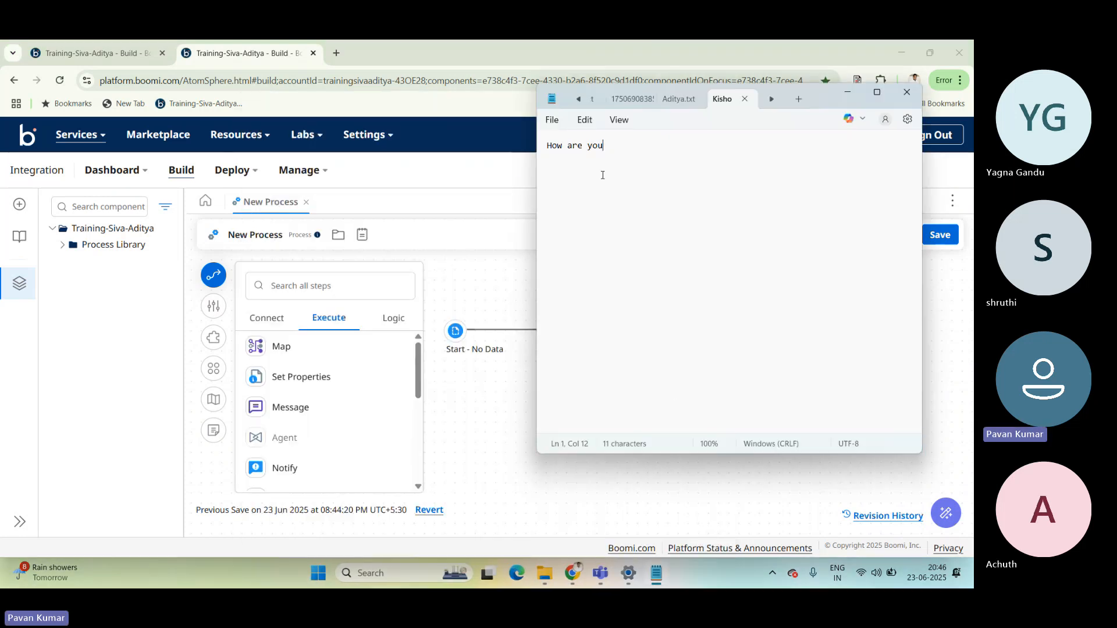
triple_click(590, 148)
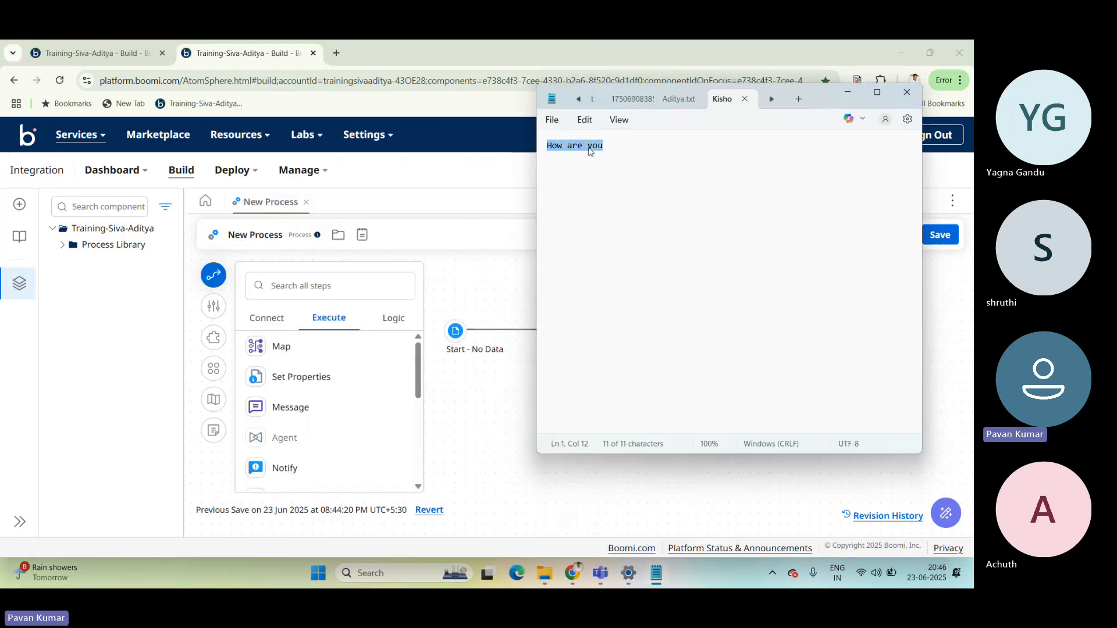
click(798, 99)
Write the formula "num of connections = no.of license * num of atoms" in the blank note.
text(n)
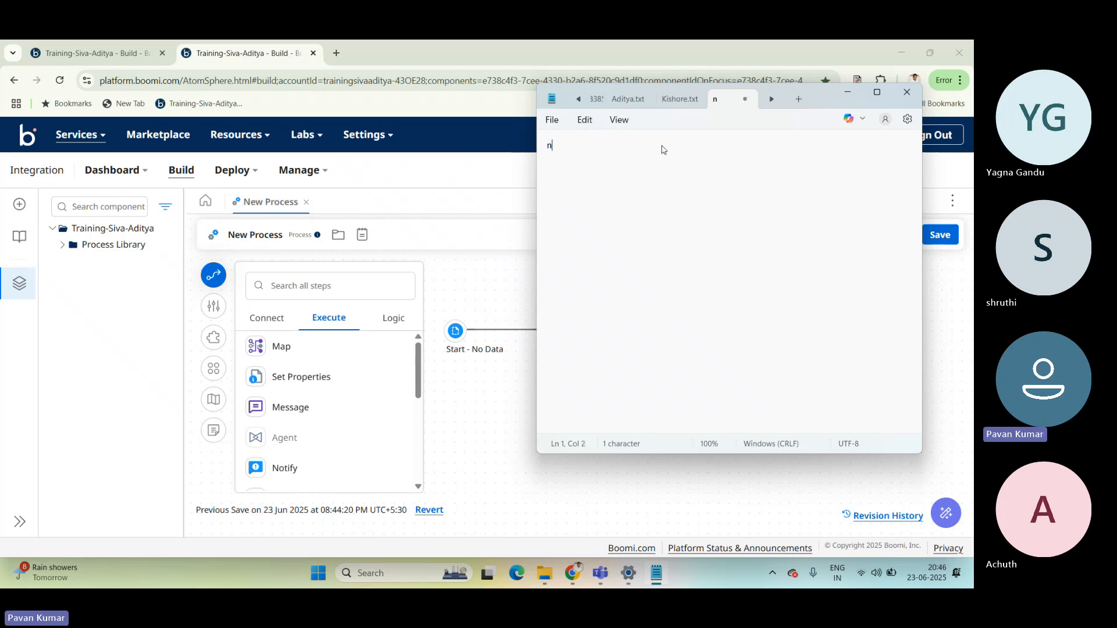
text(um of connections )
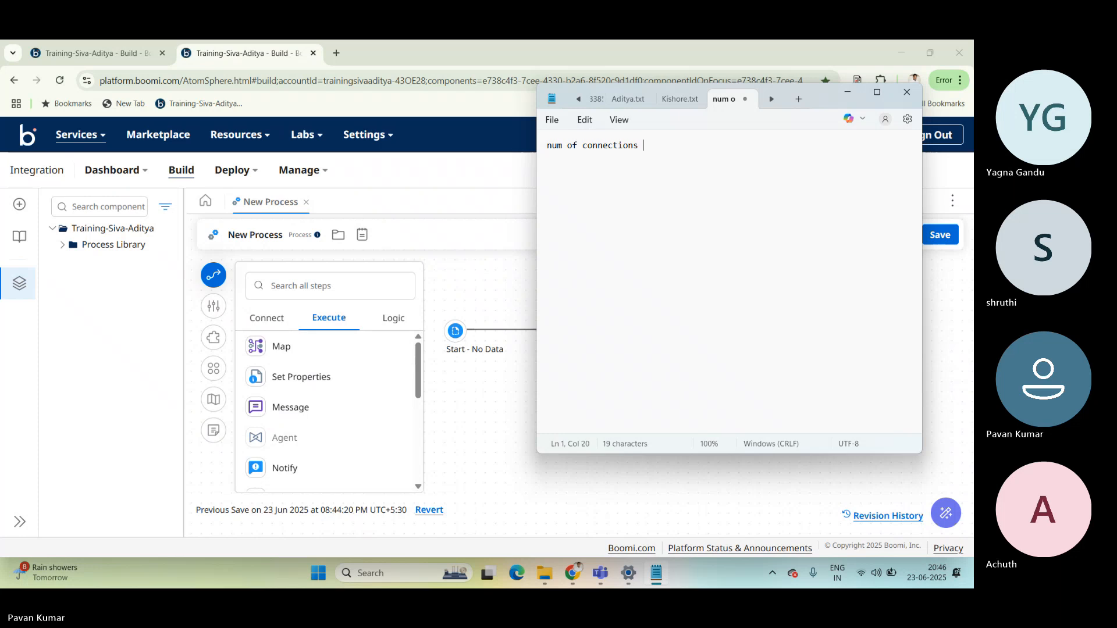
text(= no.)
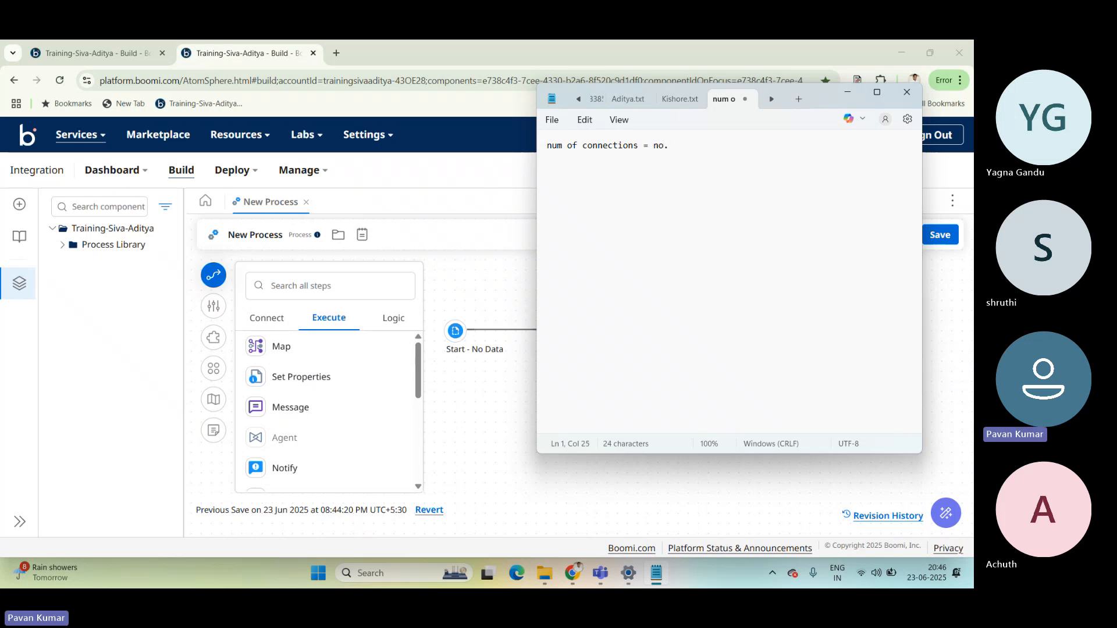
text(oflicen)
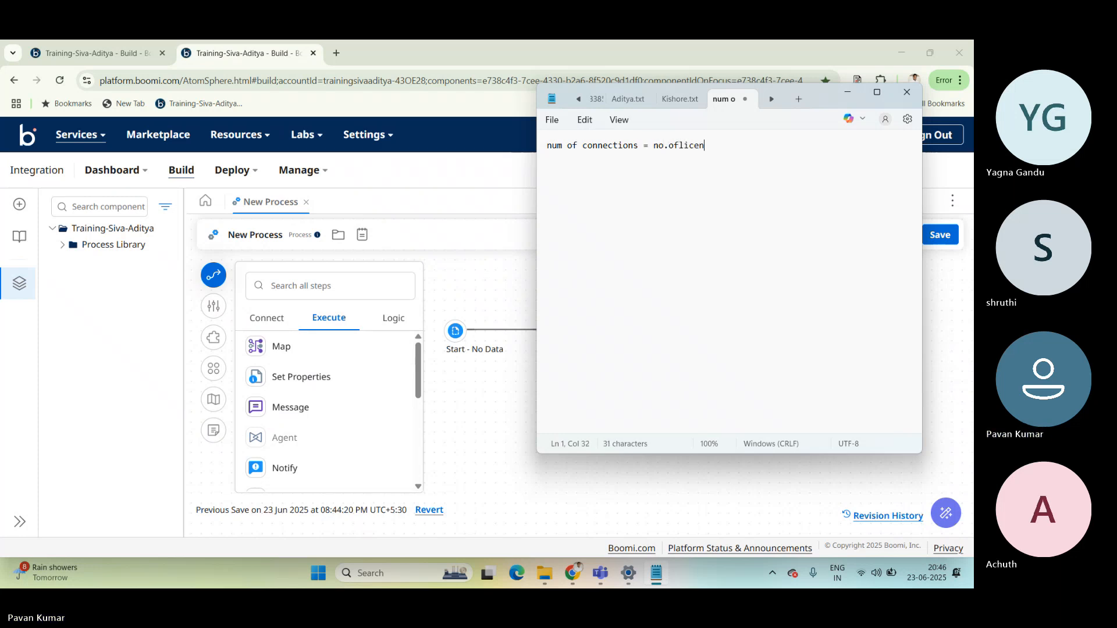
key(BackSpace)
key(BackSpace)
key(BackSpace)
key(BackSpace)
key(BackSpace)
text(licens)
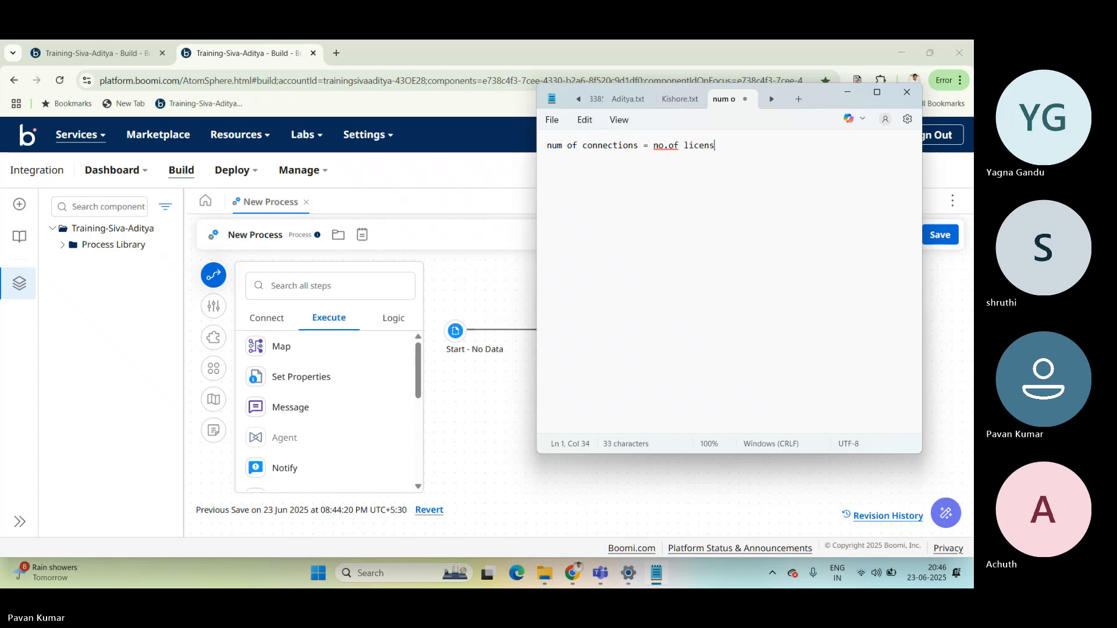
text(e*num of atoms)
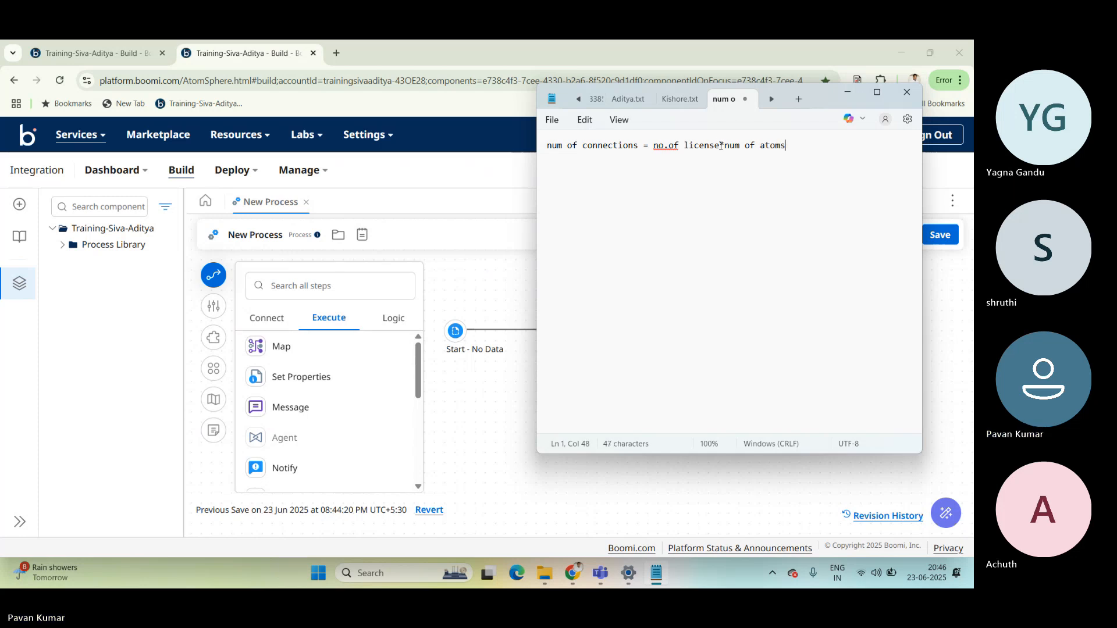
key(Right)
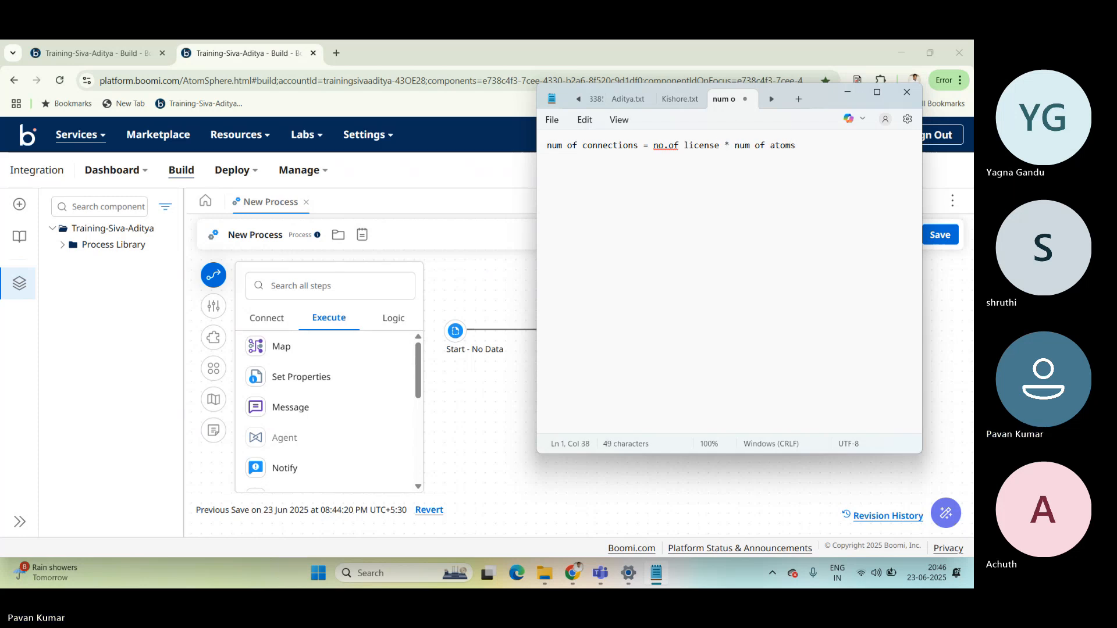
click(800, 146)
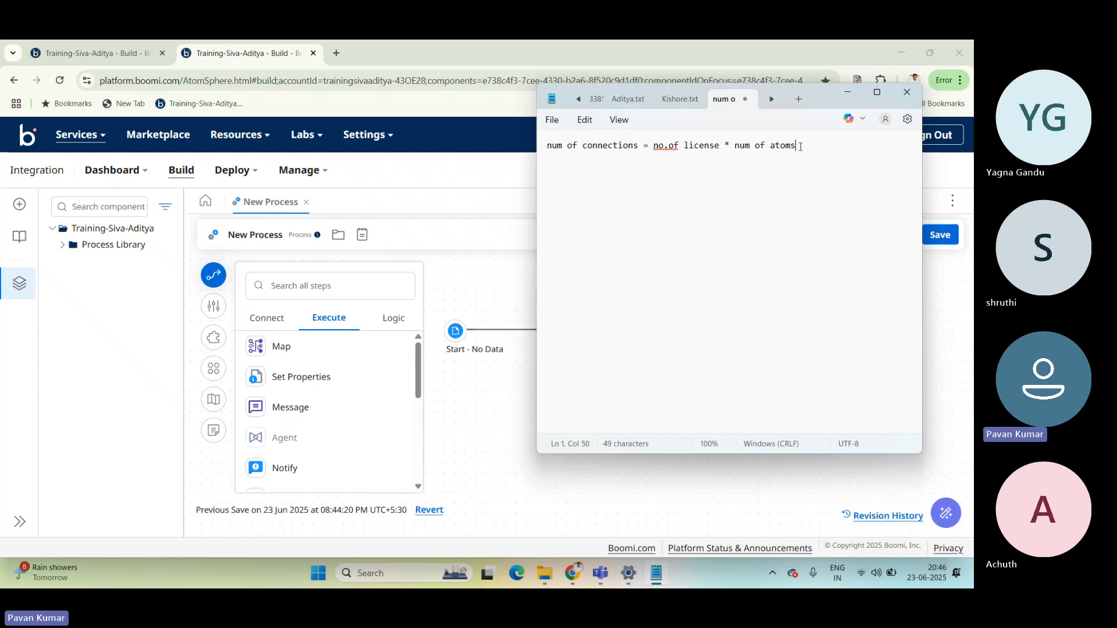
Replace "connections" before the equals sign with "license" in the formula.
drag(800, 147, 560, 142)
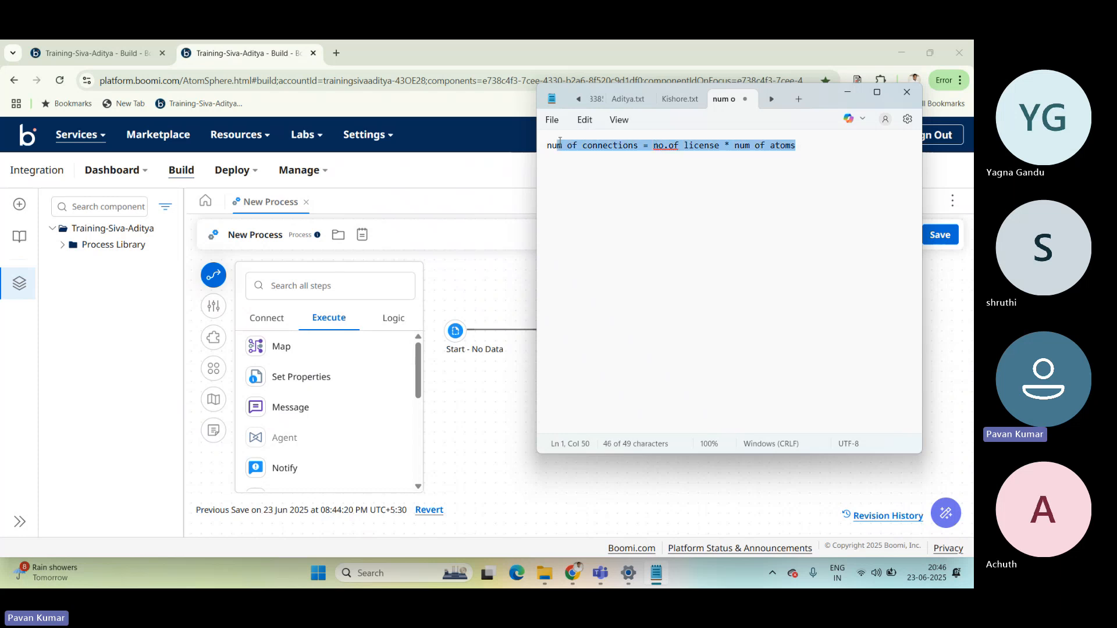
click(610, 183)
drag(639, 146, 559, 146)
click(613, 162)
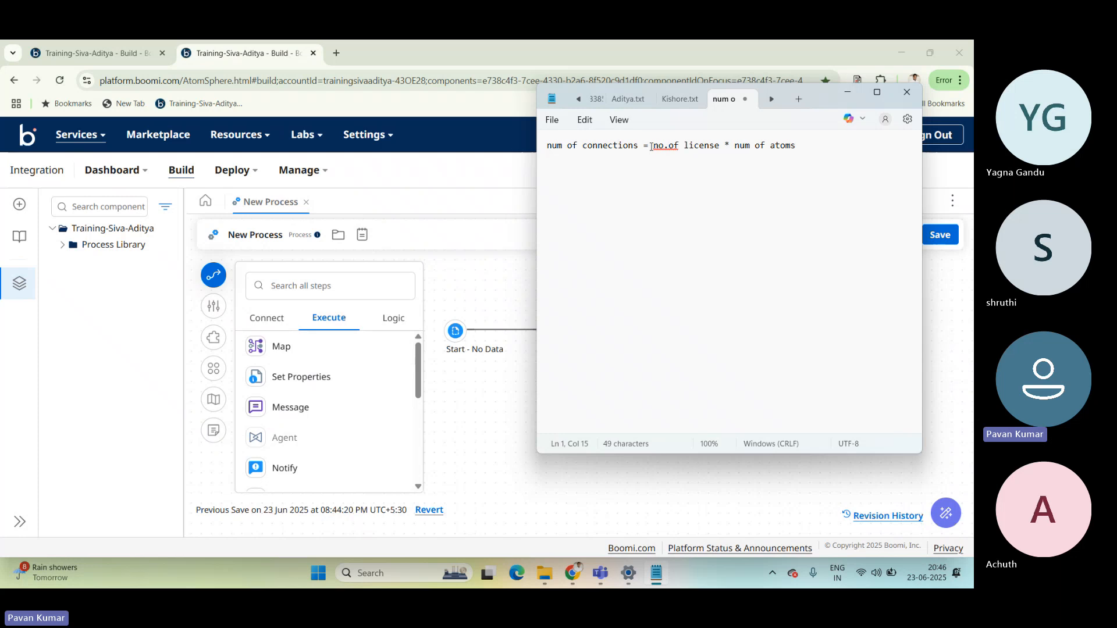
key(BackSpace)
key(BackSpace)
key(BackSpace)
key(BackSpace)
key(BackSpace)
key(BackSpace)
key(BackSpace)
key(BackSpace)
key(BackSpace)
key(BackSpace)
key(BackSpace)
key(BackSpace)
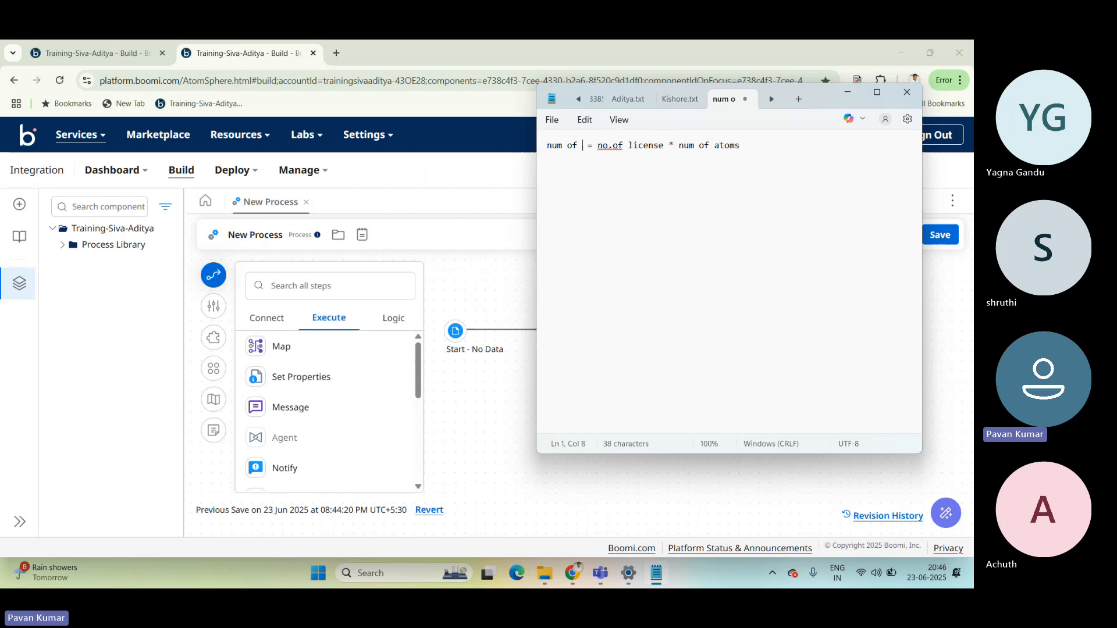
text(licens)
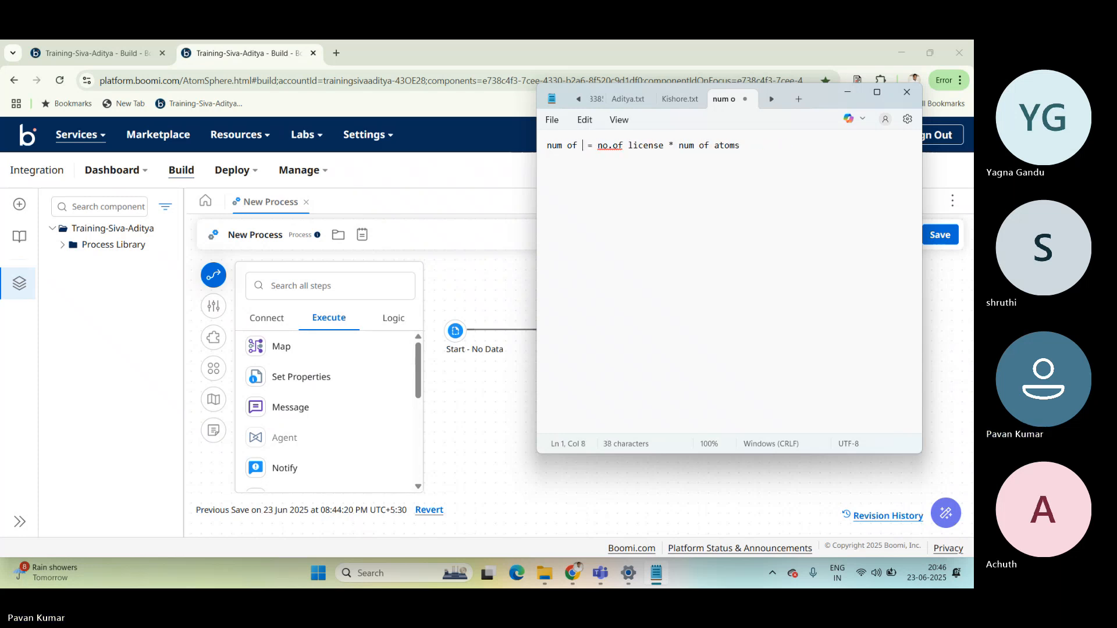
text(e)
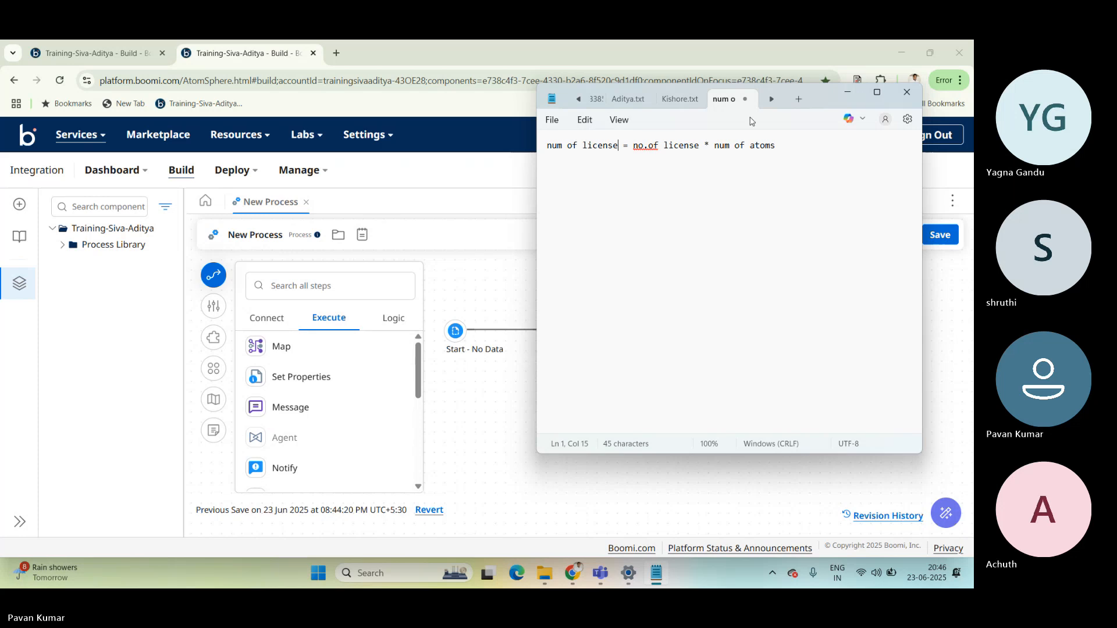
Replace "license" after the equals sign with "connections" so that part reads "no.of connections".
key(BackSpace)
key(BackSpace)
key(BackSpace)
key(BackSpace)
key(BackSpace)
key(BackSpace)
key(BackSpace)
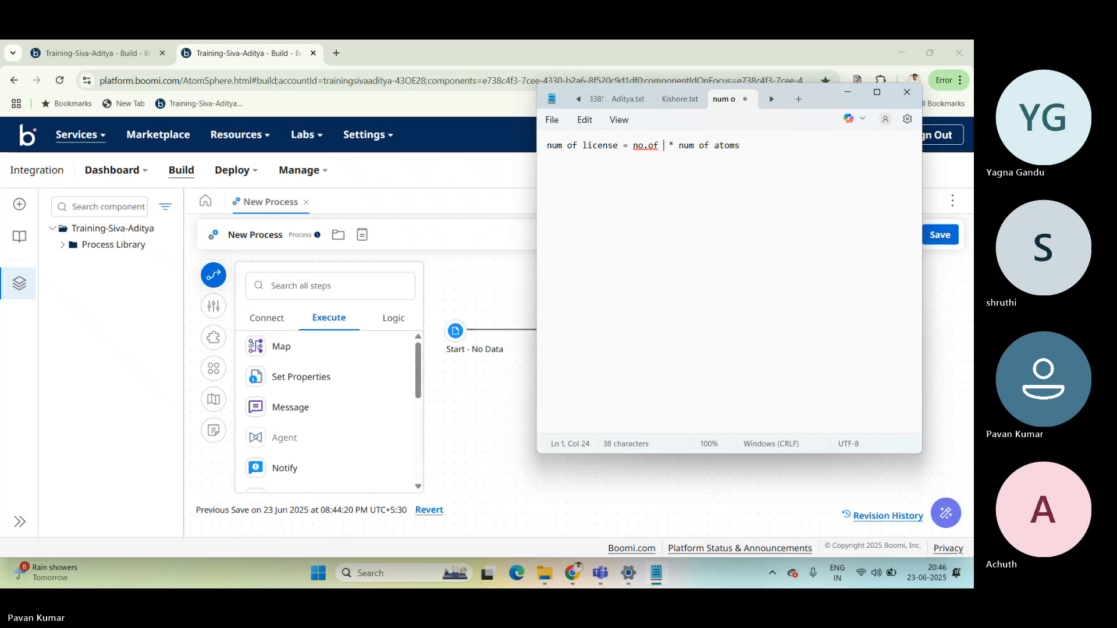
text(onnections)
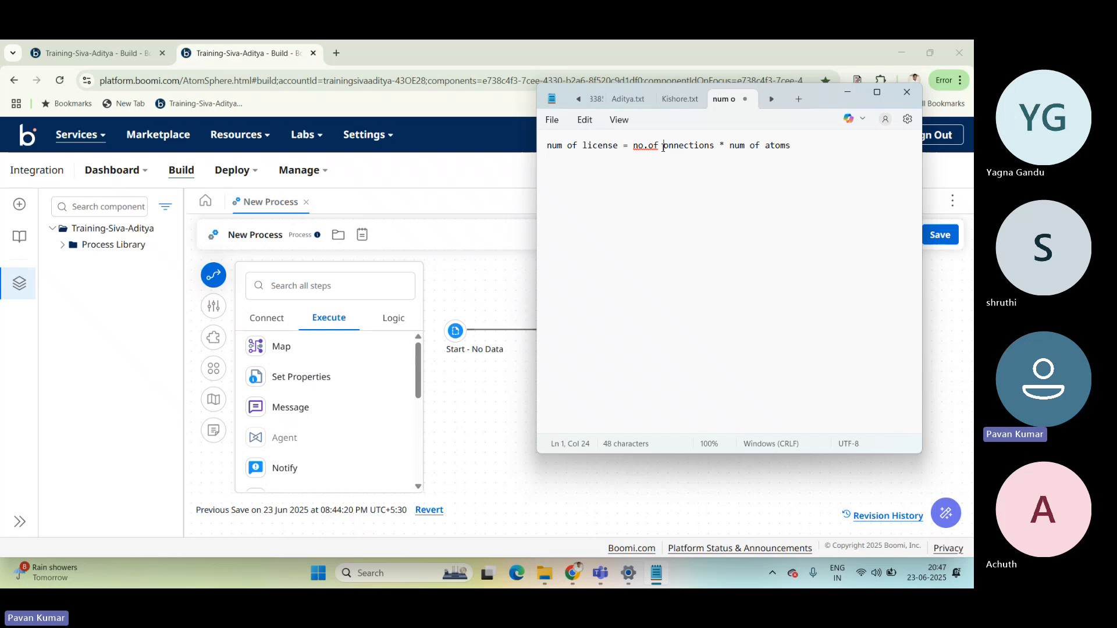
text(c)
click(721, 145)
Highlight "no.of connections" in the formula, and minimize Notepad to return to the Boomi process.
click(634, 145)
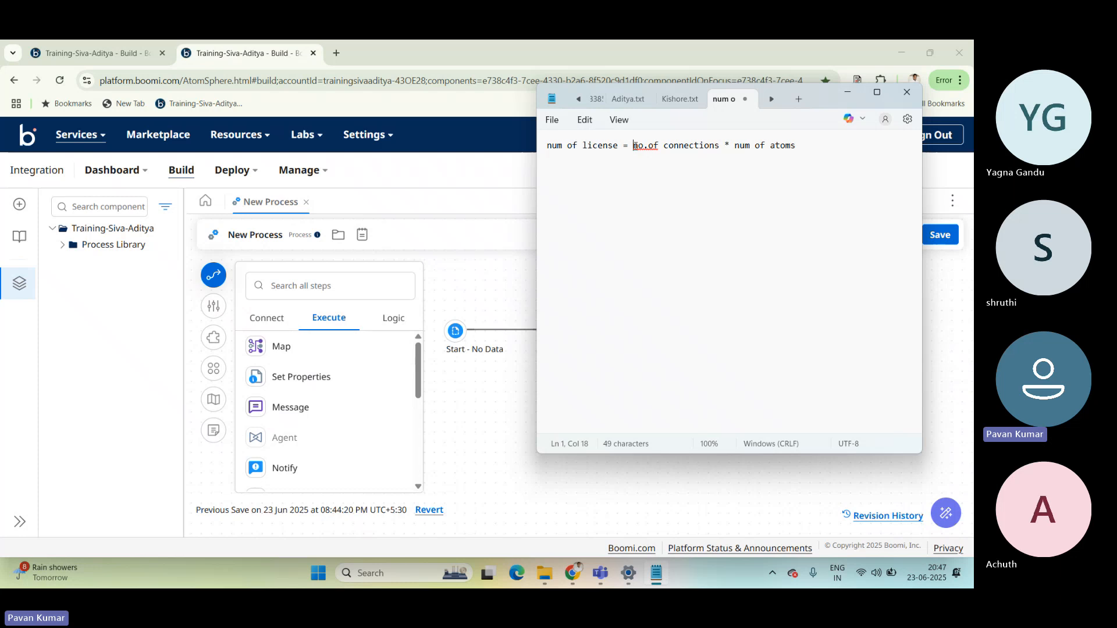
drag(634, 145, 717, 146)
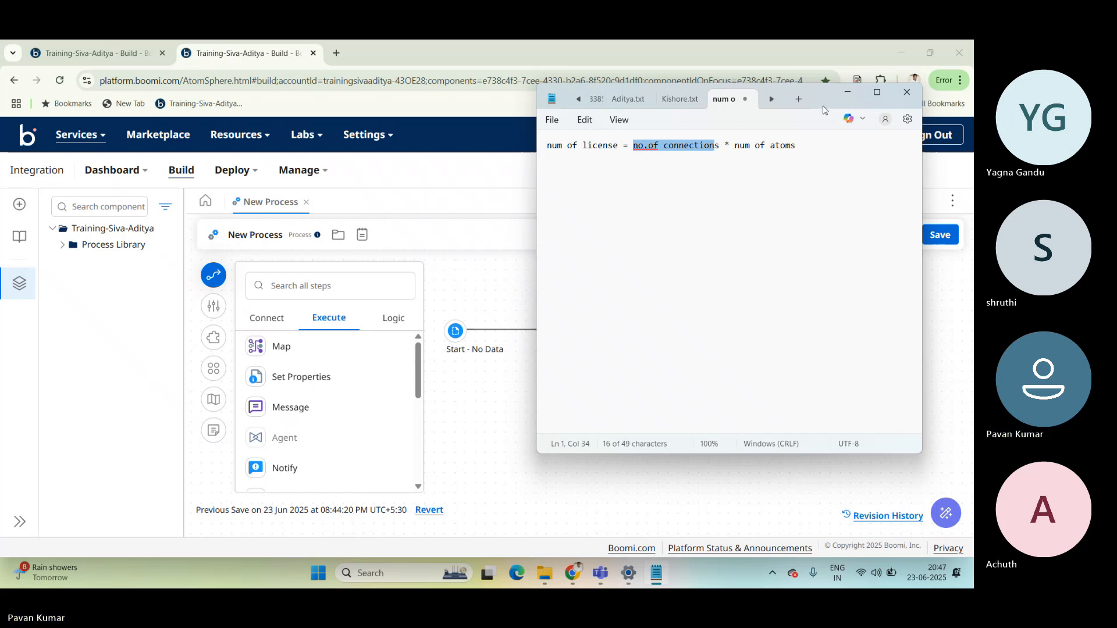
click(848, 93)
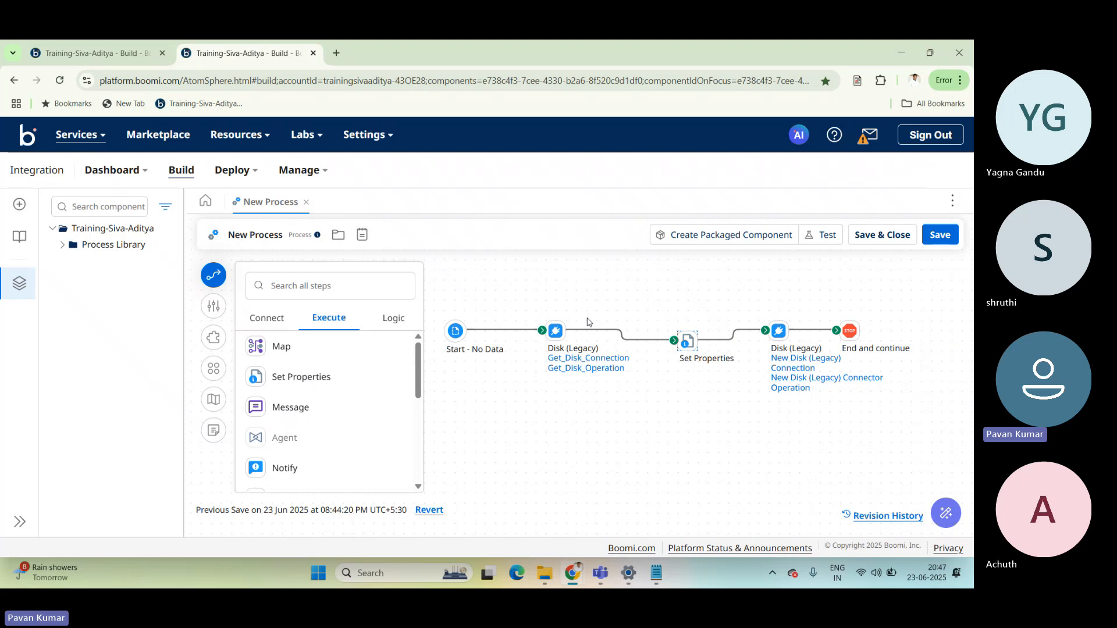
Align the Start, both Disk (Legacy), Set Properties and End and continue steps in one straight row on the canvas.
drag(556, 331, 556, 340)
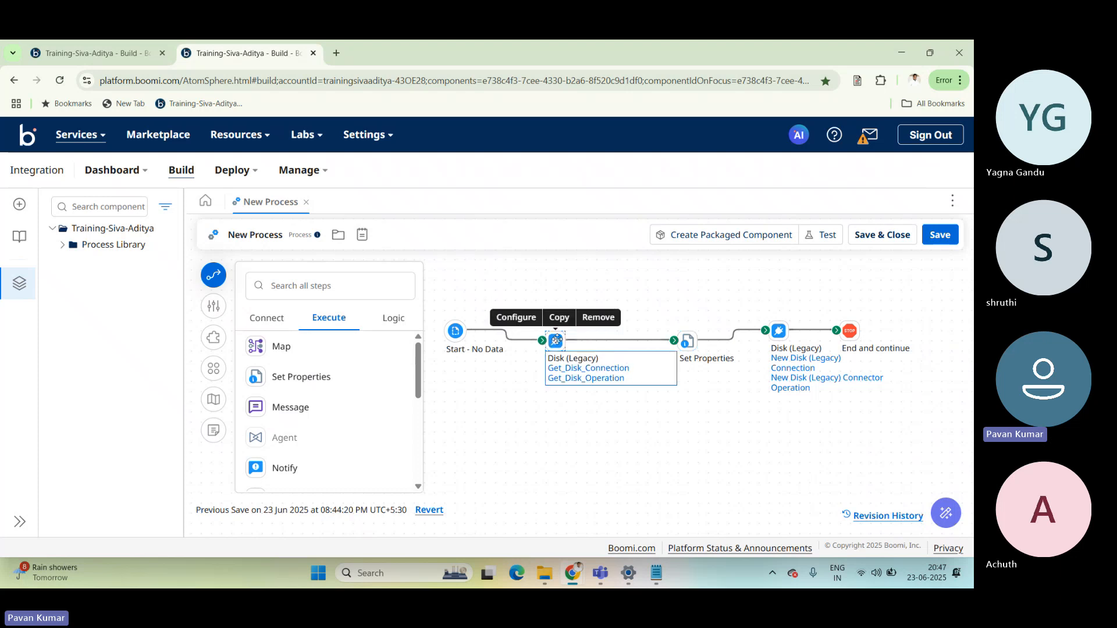
drag(456, 333, 456, 342)
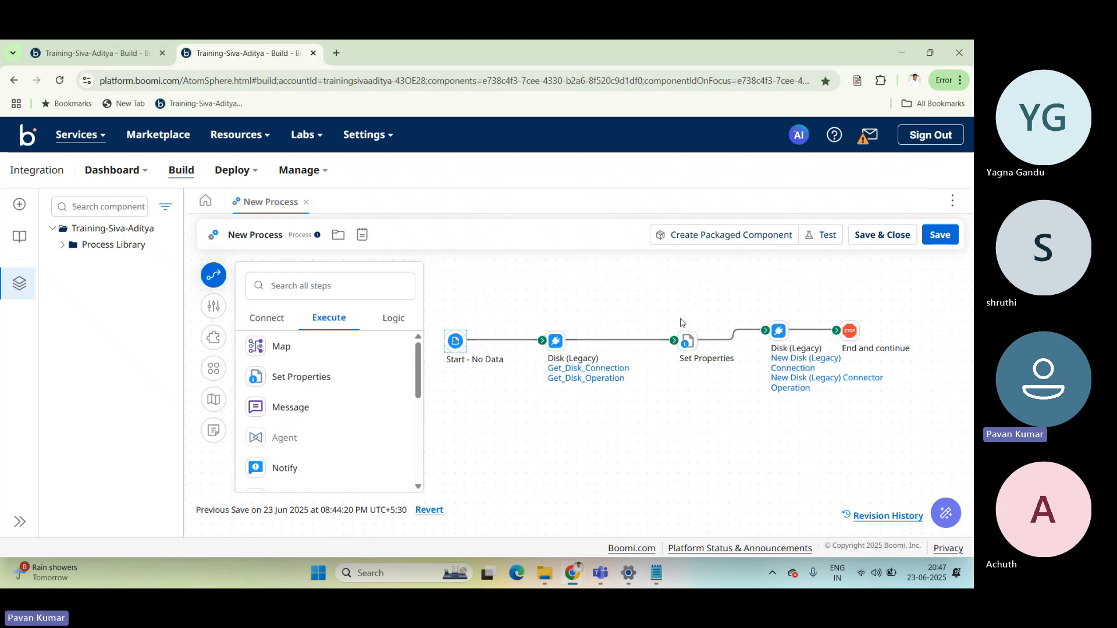
drag(684, 344, 654, 343)
drag(779, 332, 738, 342)
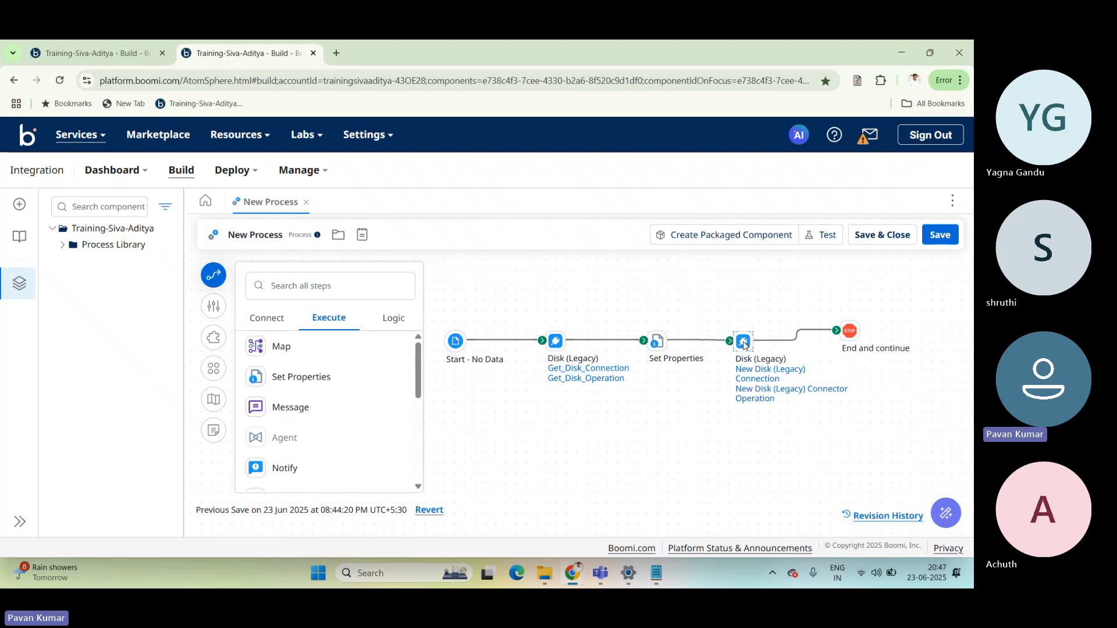
drag(849, 331, 860, 341)
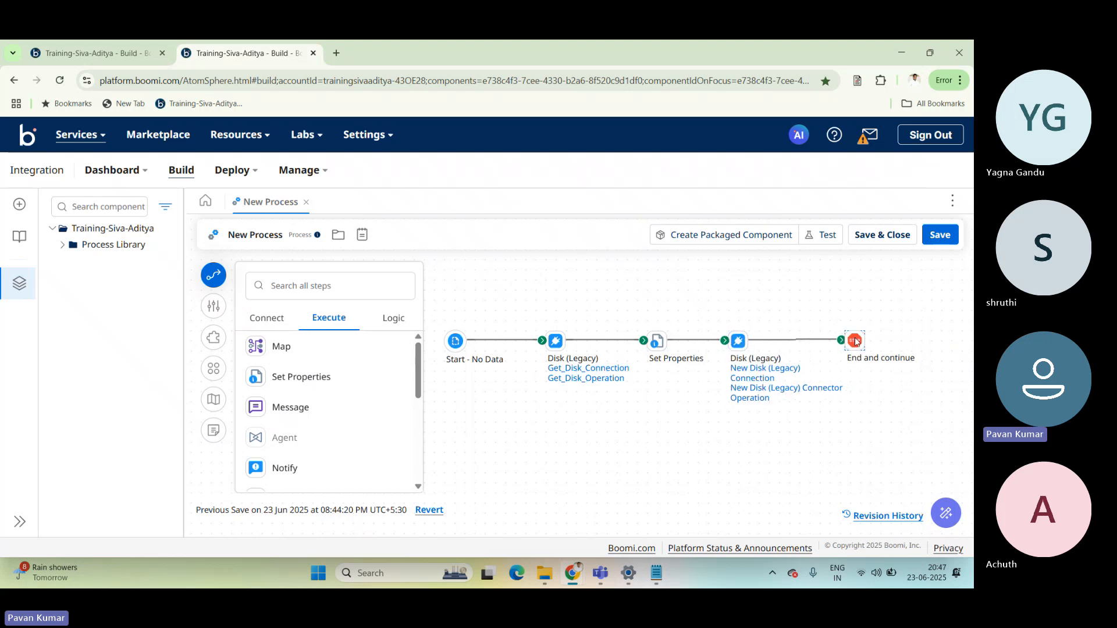
Open the configuration of the second Disk (Legacy) step and close it without saving changes.
mouse_move(586, 371)
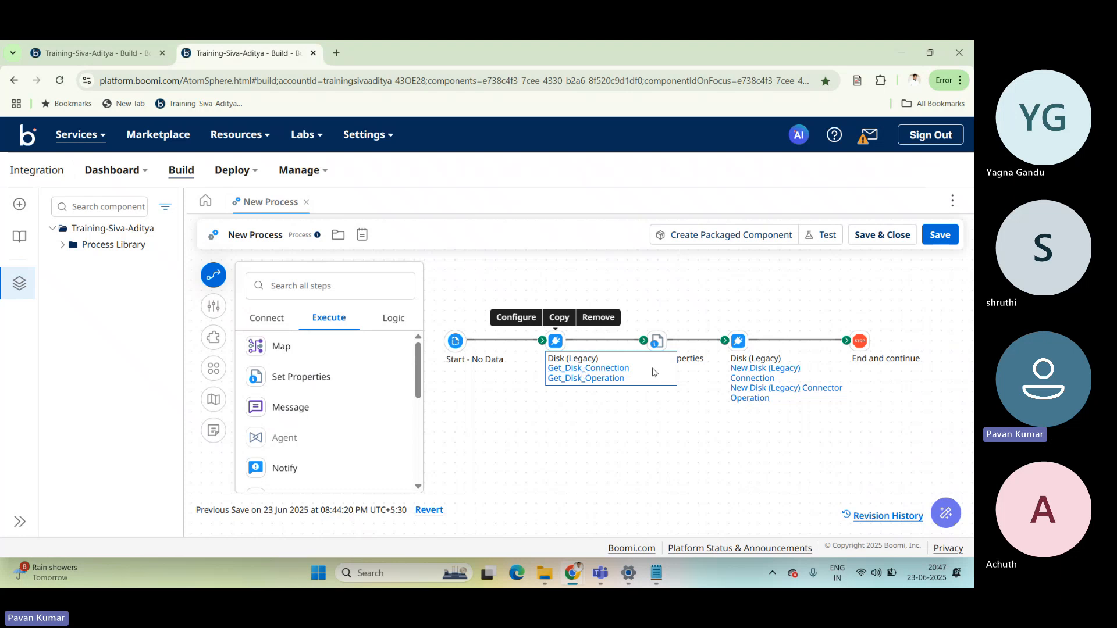
click(735, 342)
click(580, 342)
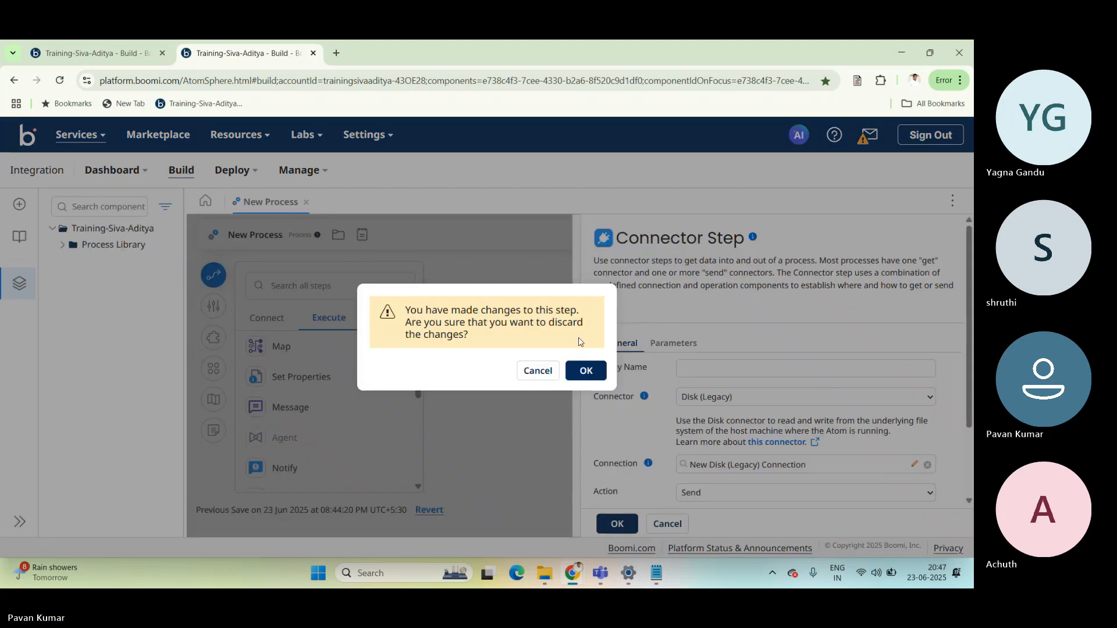
click(537, 371)
click(668, 524)
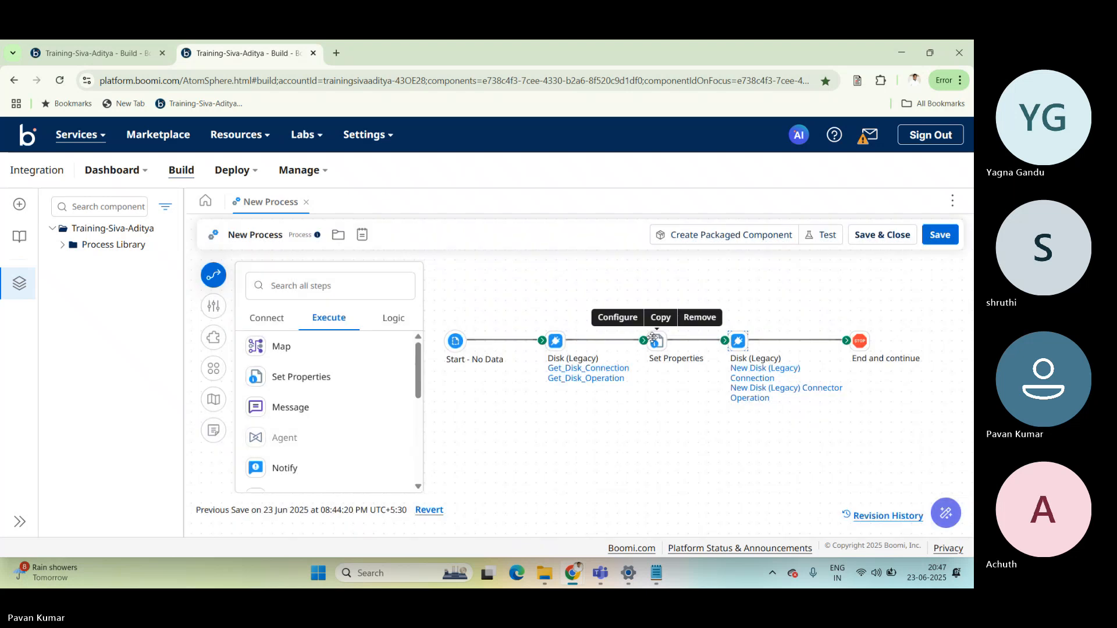
Add the Disk (Legacy) connector's Directory document property to the Set Properties step without a value, and save the step's configuration.
click(657, 341)
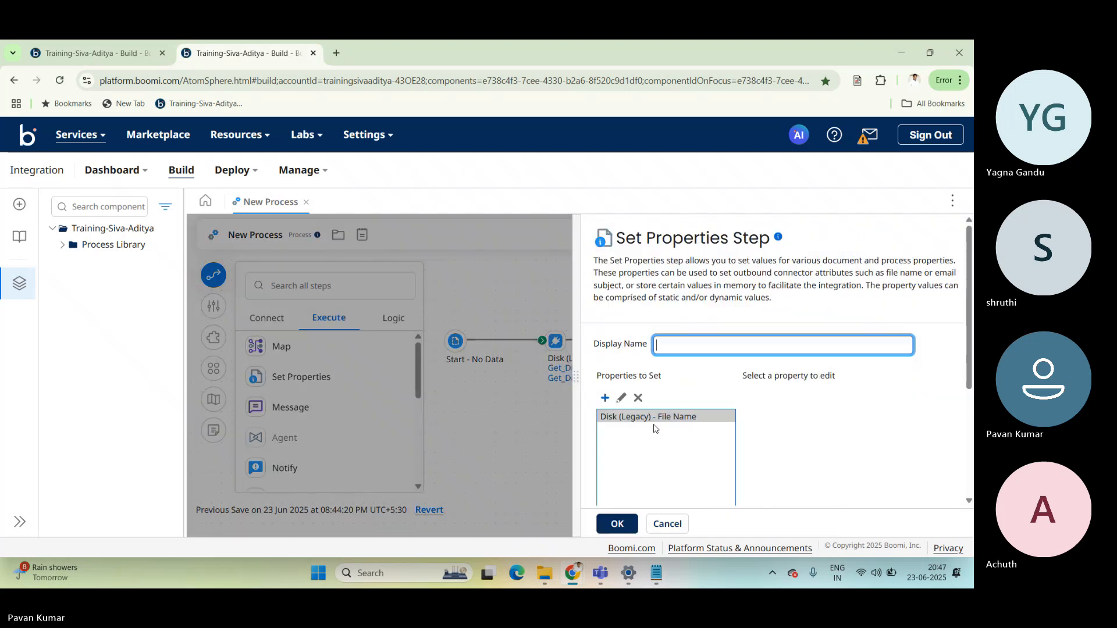
click(604, 398)
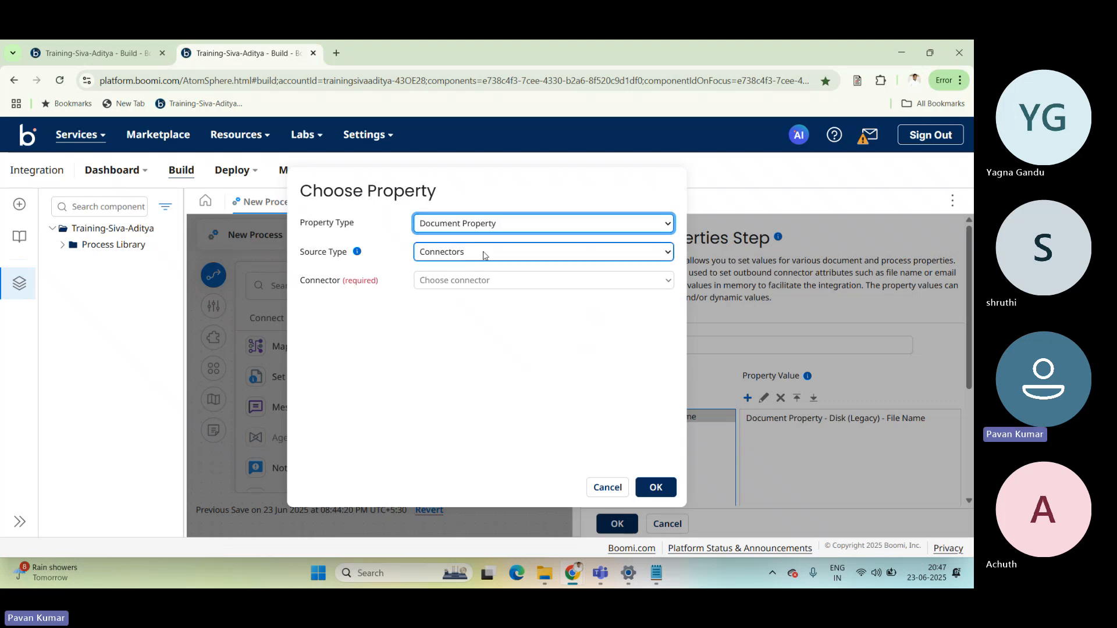
click(478, 281)
click(474, 355)
click(474, 310)
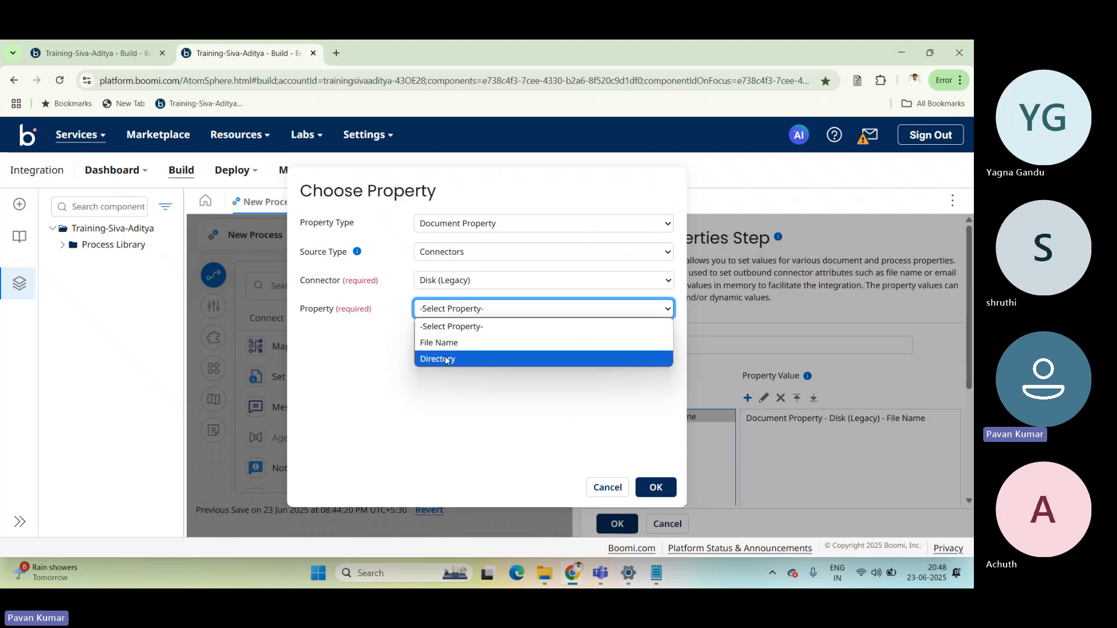
click(446, 359)
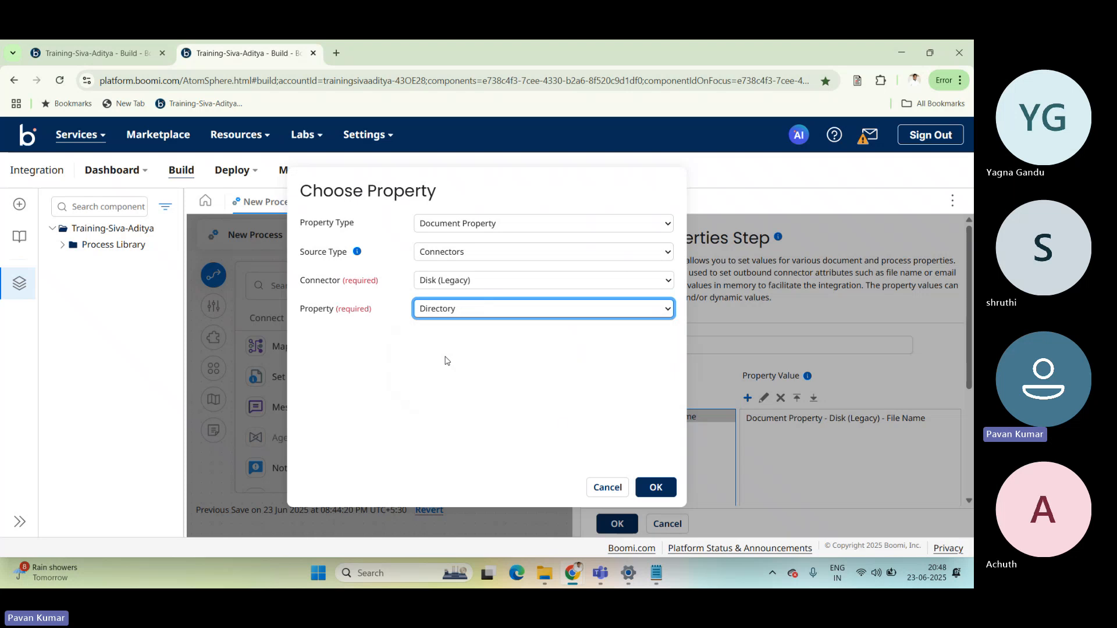
click(654, 487)
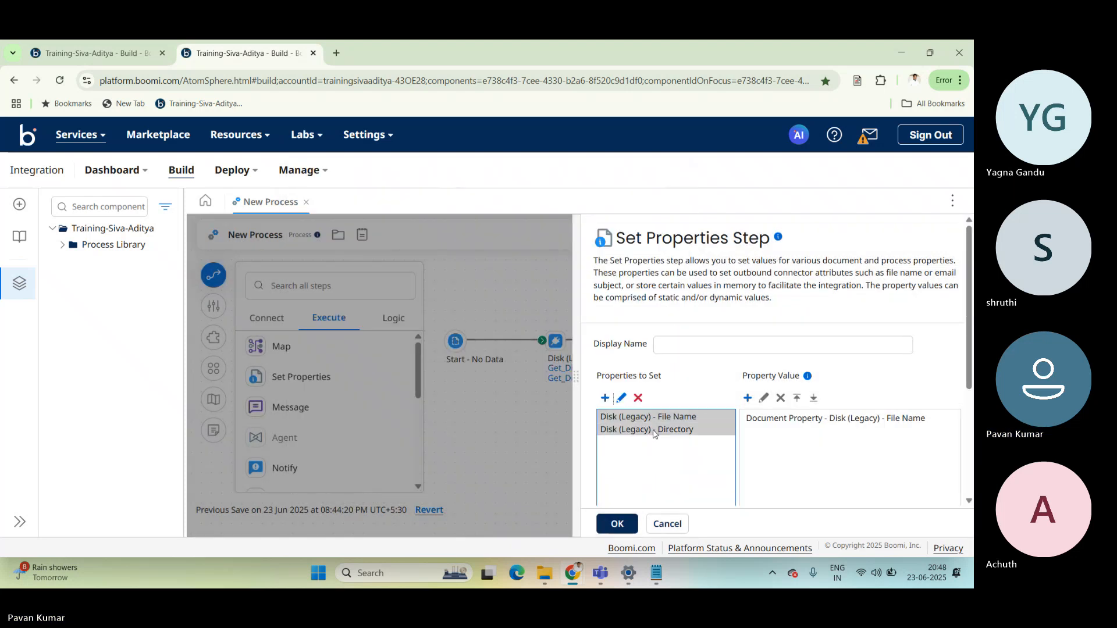
click(655, 432)
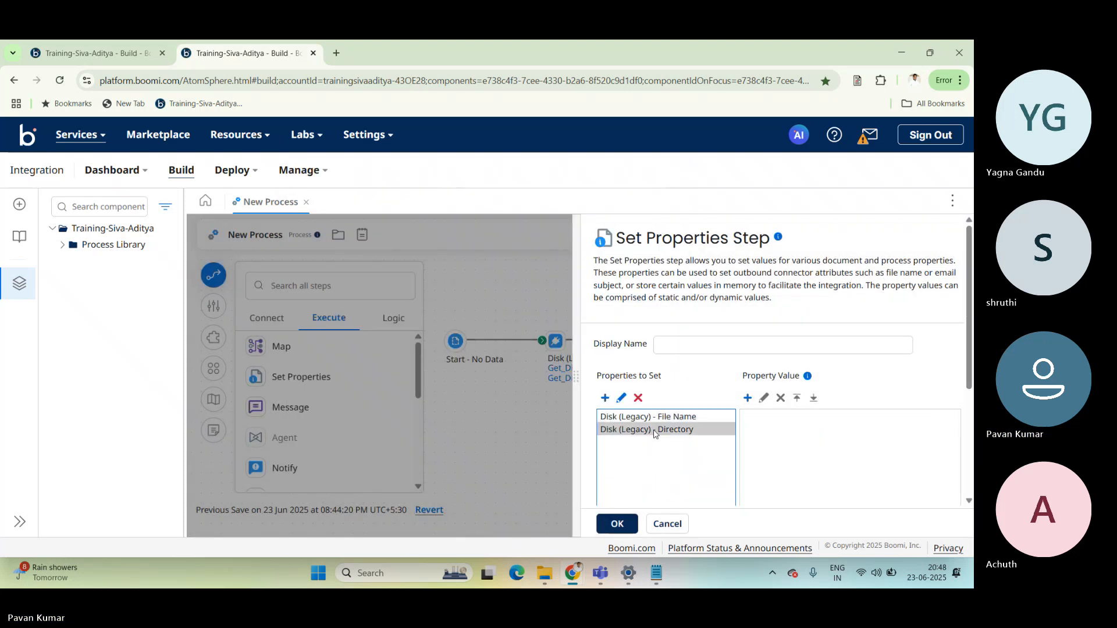
click(618, 525)
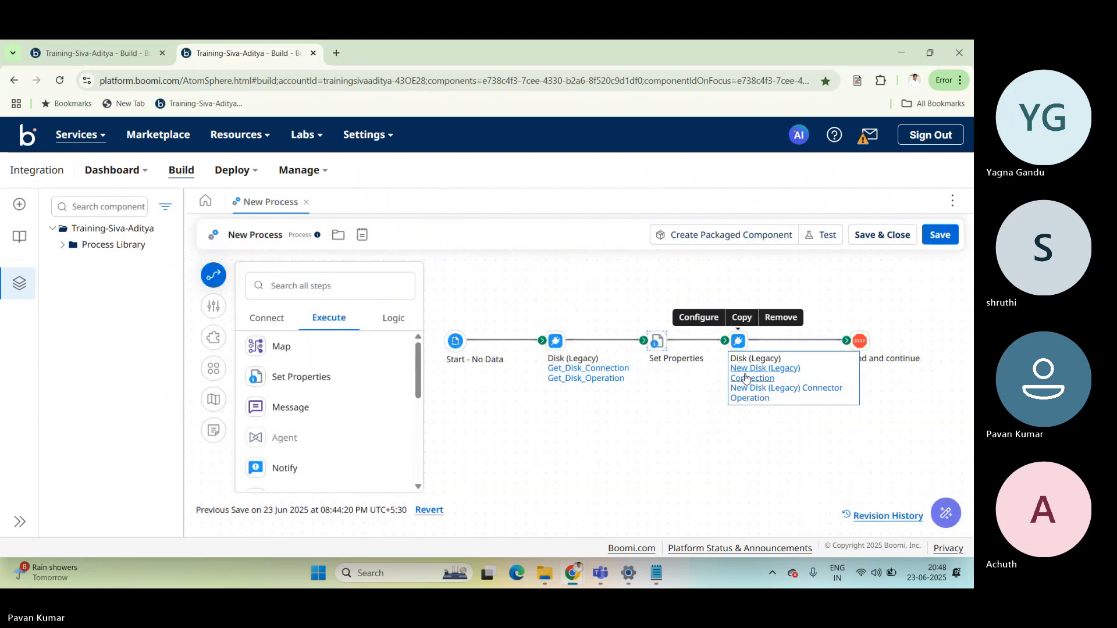
Cut the SendDisk path out of the New Disk (Legacy) Connection's Directory, leaving it empty, and save and close the connection.
click(746, 379)
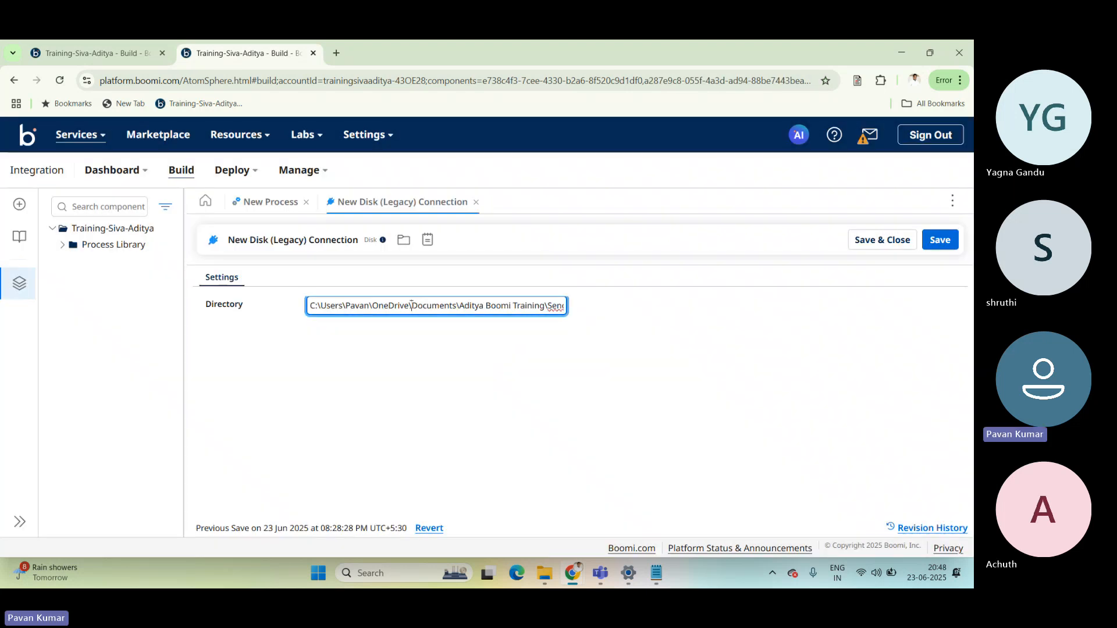
triple_click(412, 305)
key(ctrl+c)
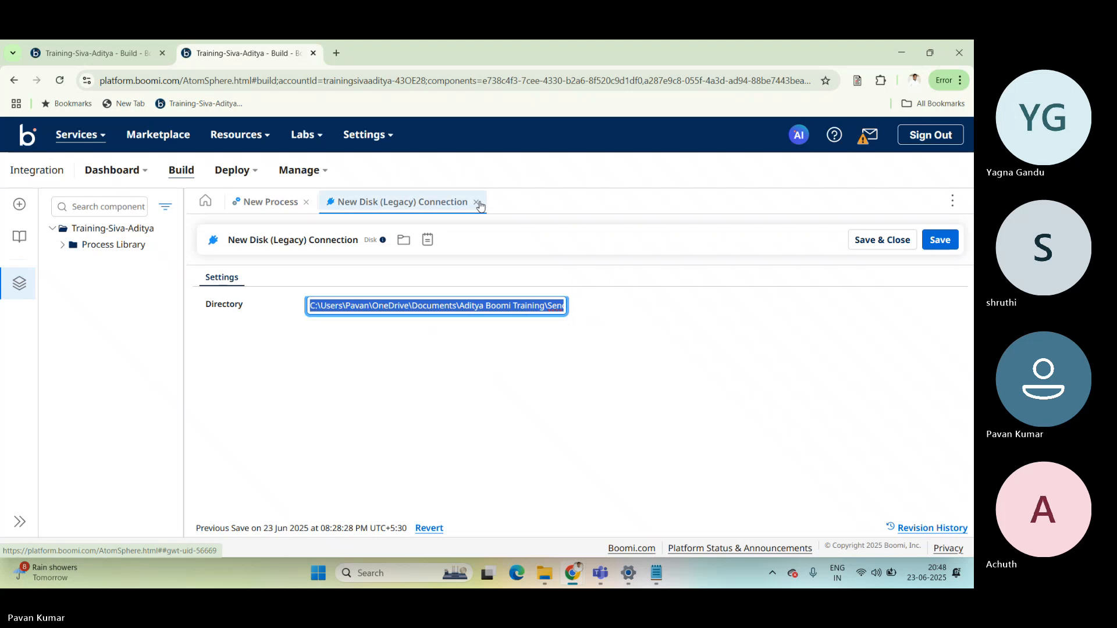
key(BackSpace)
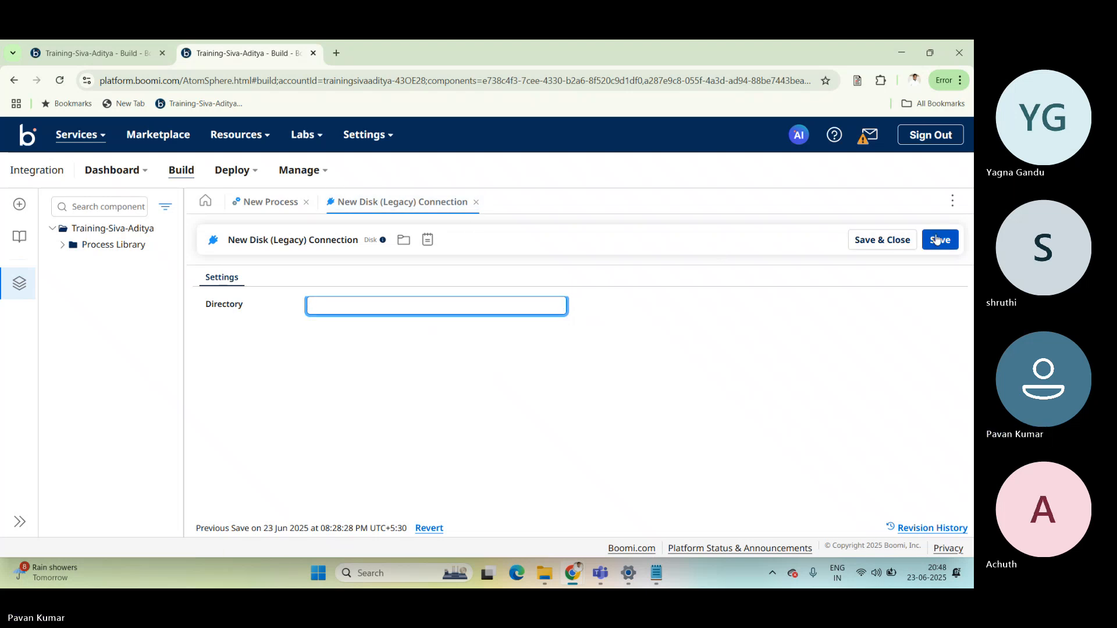
click(890, 242)
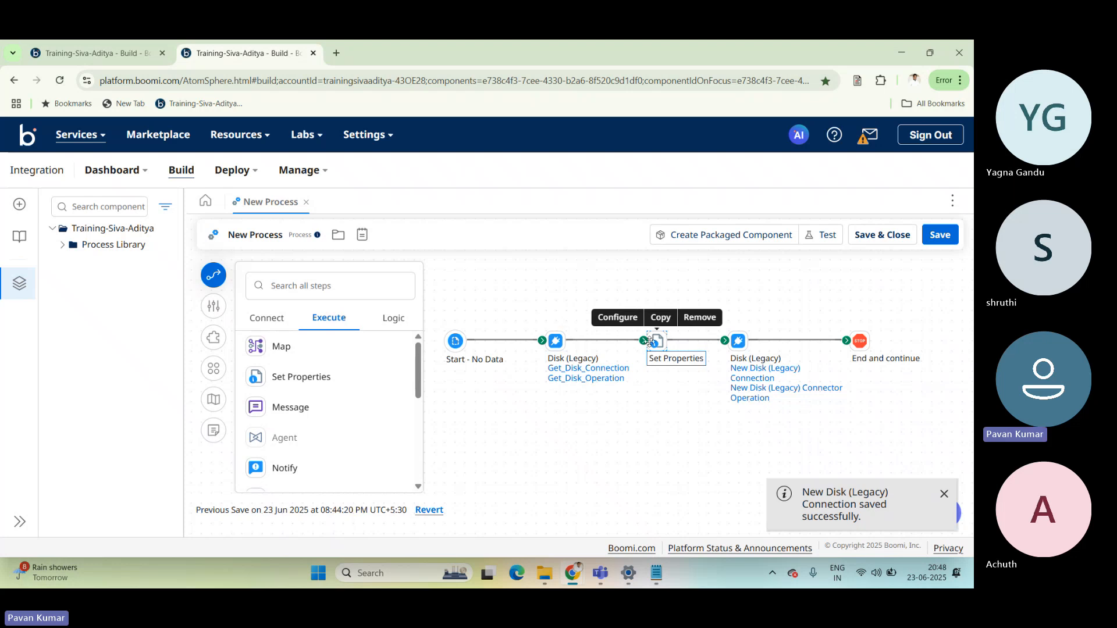
Give the Disk (Legacy) Directory property in Set Properties the SendDisk folder path as a static value, and save the step.
double_click(650, 342)
click(645, 429)
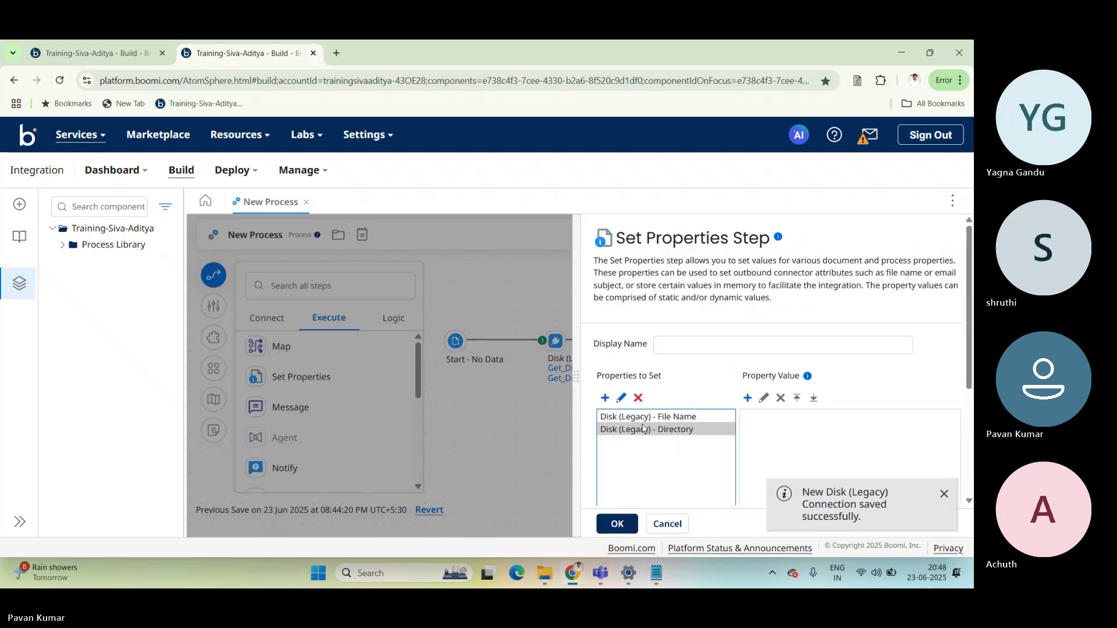
click(748, 398)
click(411, 209)
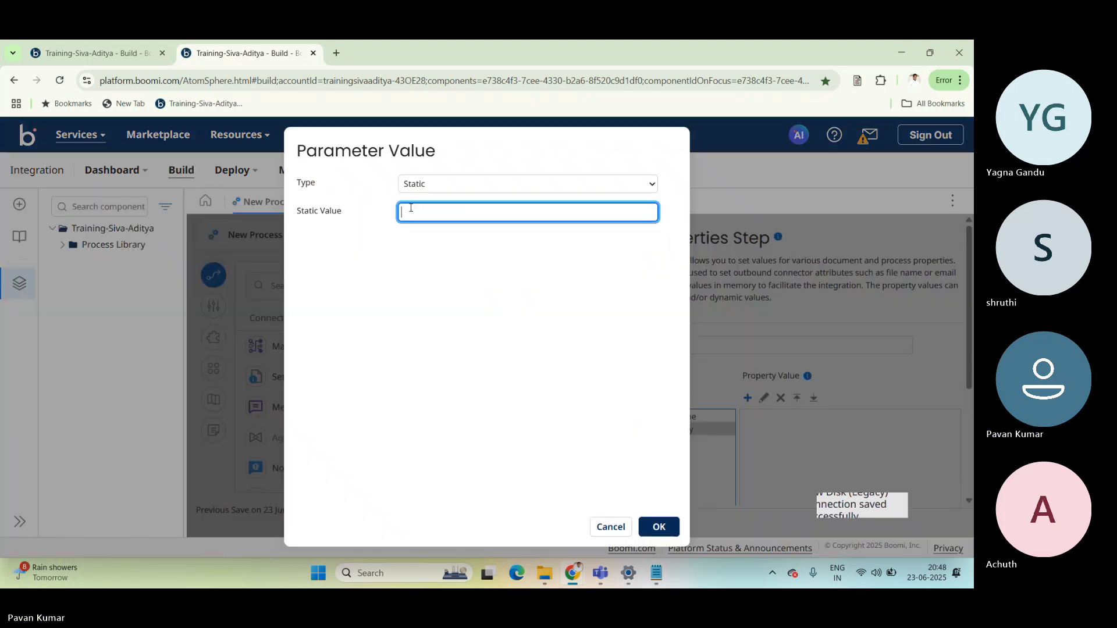
key(ctrl+v)
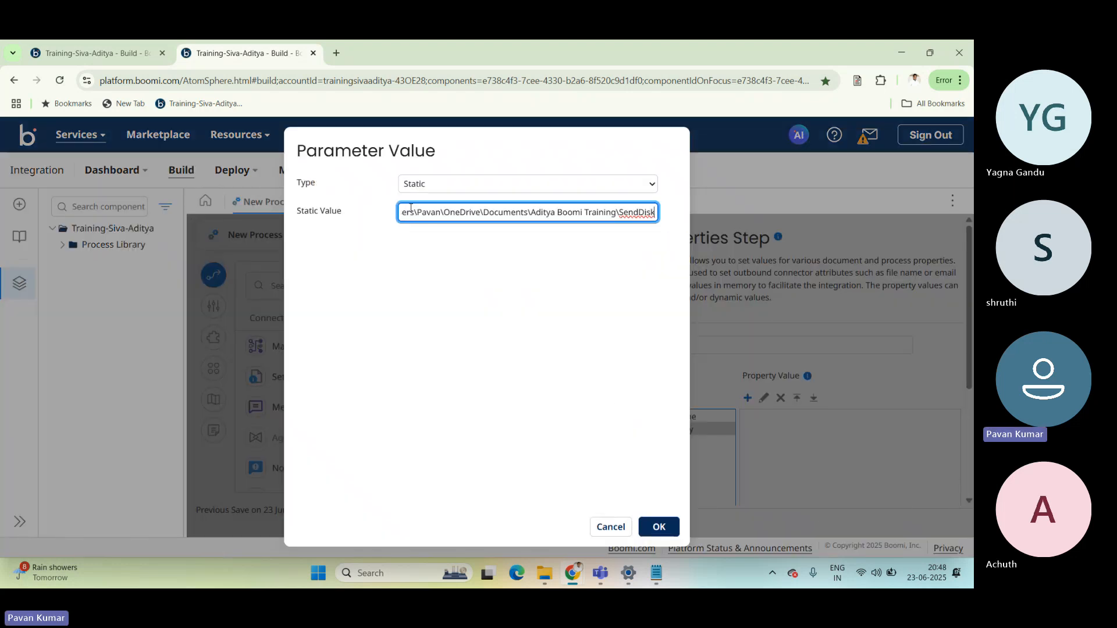
click(660, 525)
click(613, 520)
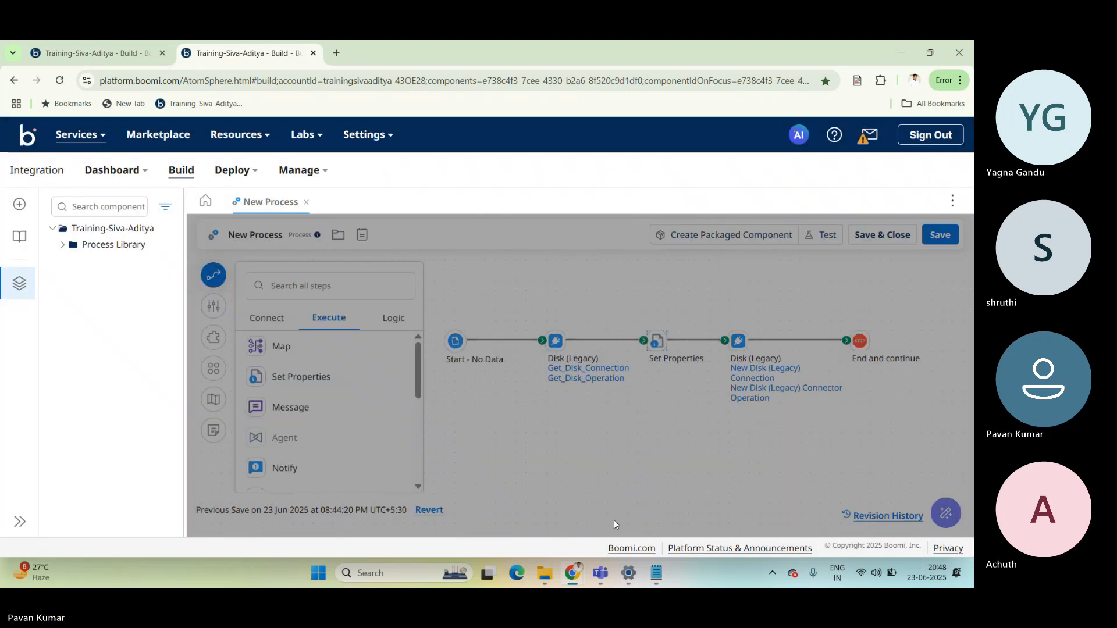
Check the New Disk (Legacy) Connection, and switch the second Disk (Legacy) step's connection to Get_Disk_Connection.
mouse_move(750, 382)
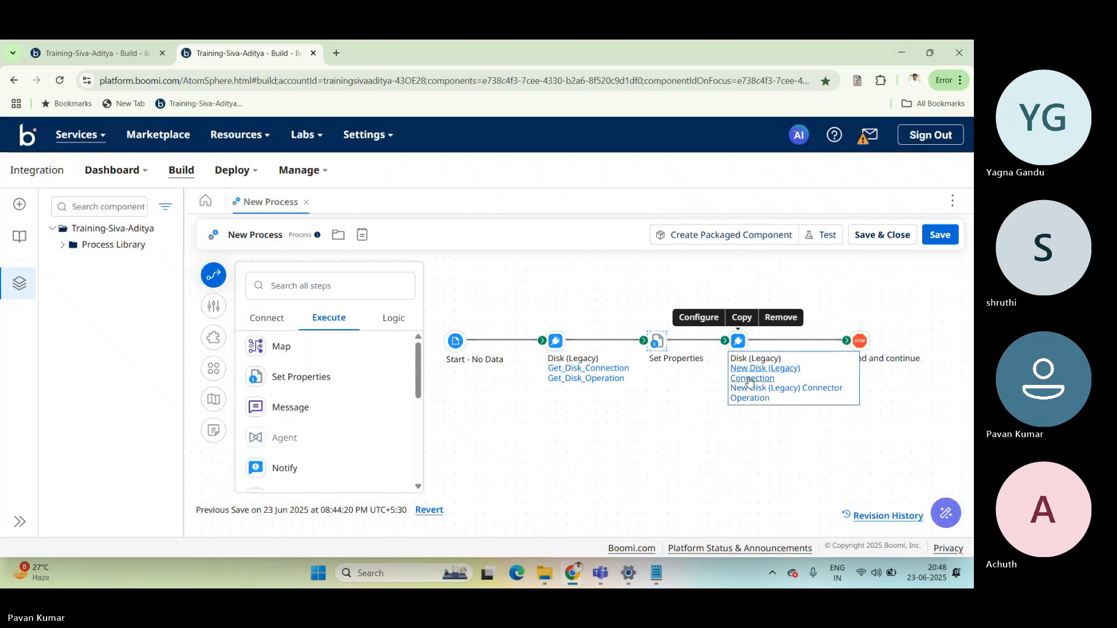
click(750, 377)
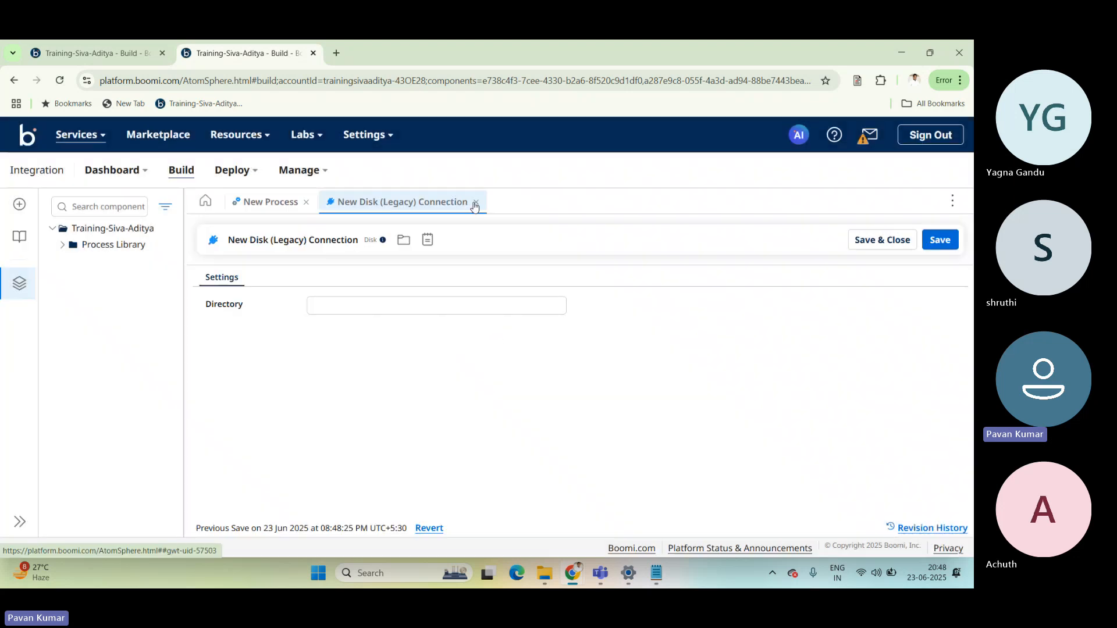
click(475, 201)
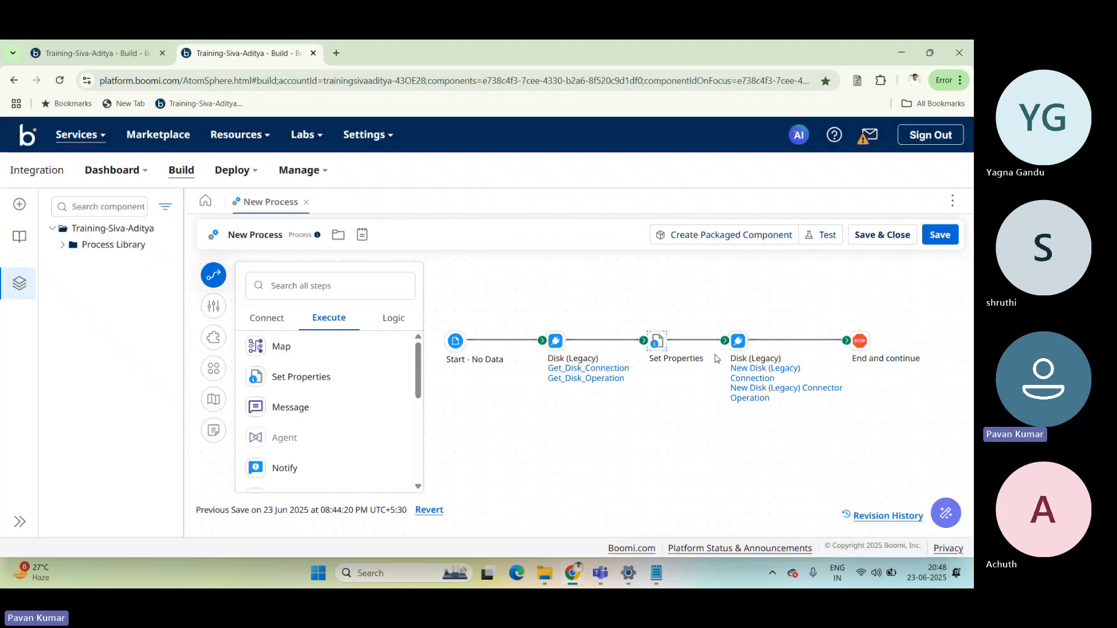
mouse_move(588, 371)
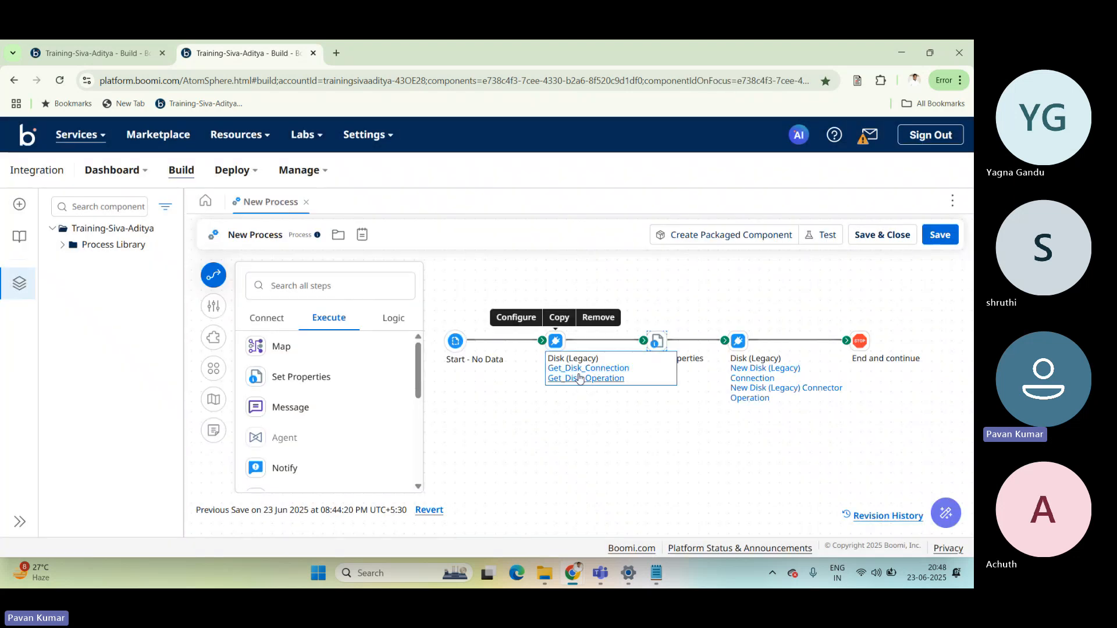
click(739, 344)
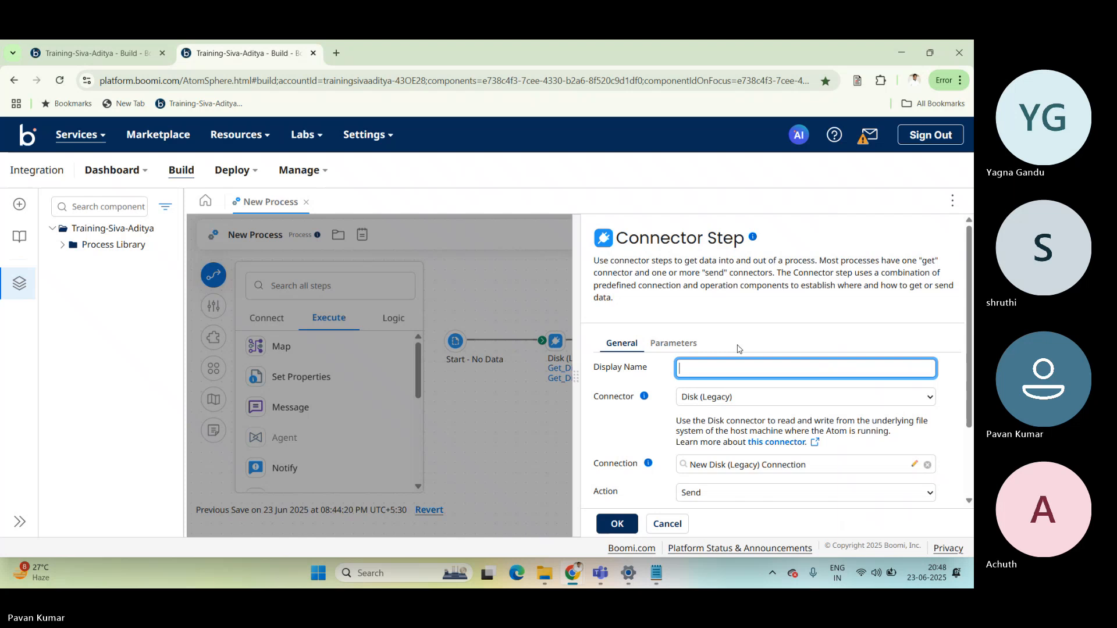
click(785, 471)
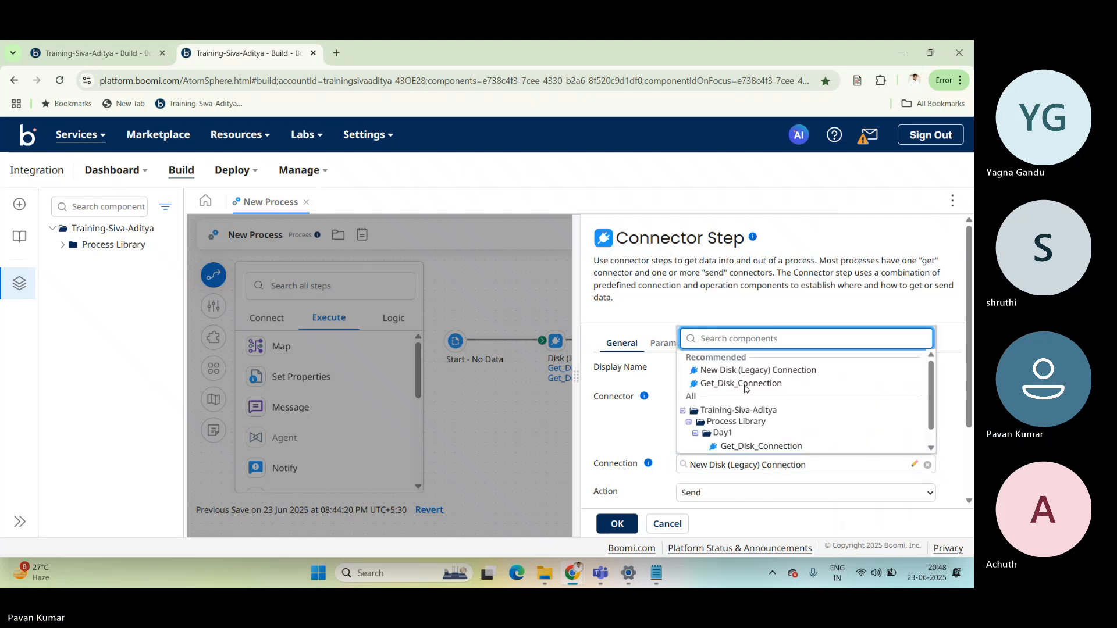
click(741, 384)
click(618, 525)
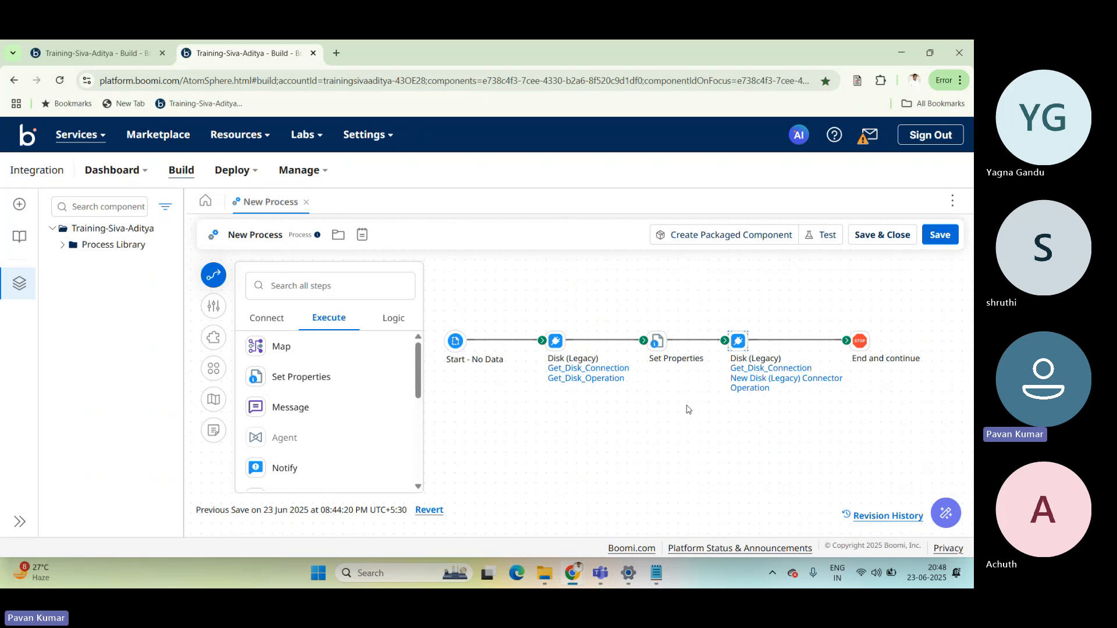
Clear the Directory of Get_Disk_Connection, and save and close the connection.
click(740, 367)
double_click(409, 306)
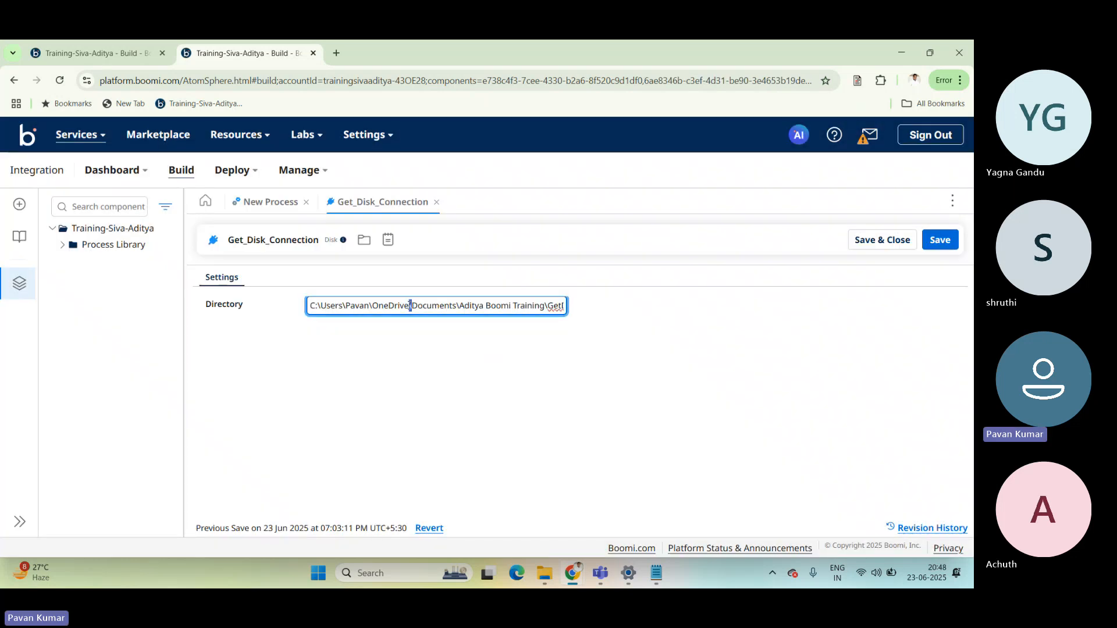
key(ctrl+a)
key(BackSpace)
click(874, 237)
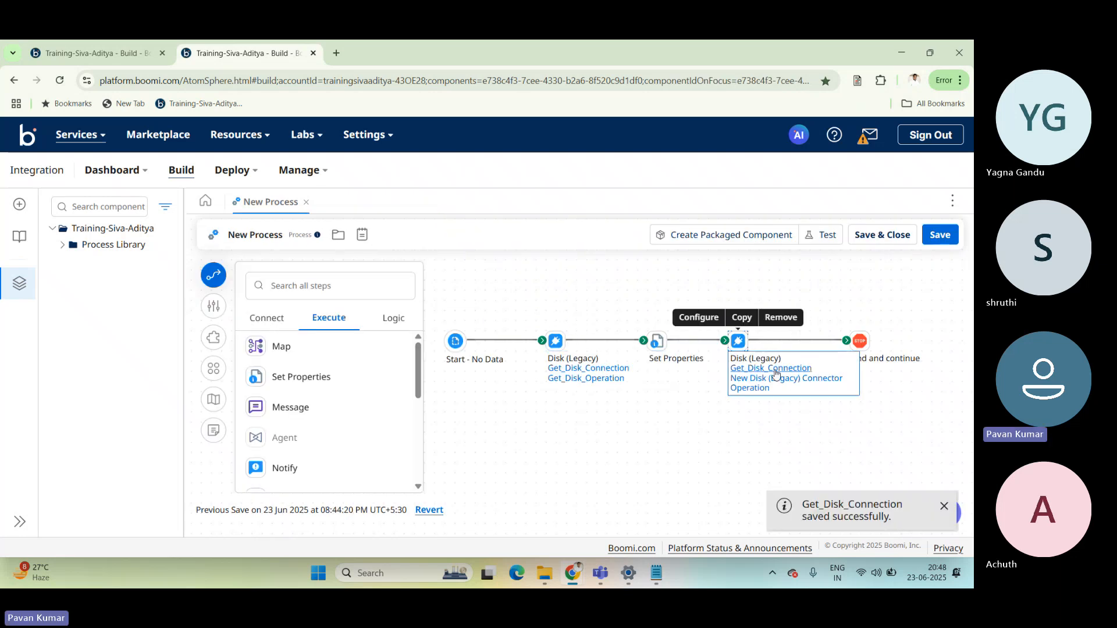
Check the Directory of Get_Disk_Connection, and reselect that connection in the second Disk (Legacy) step.
click(771, 369)
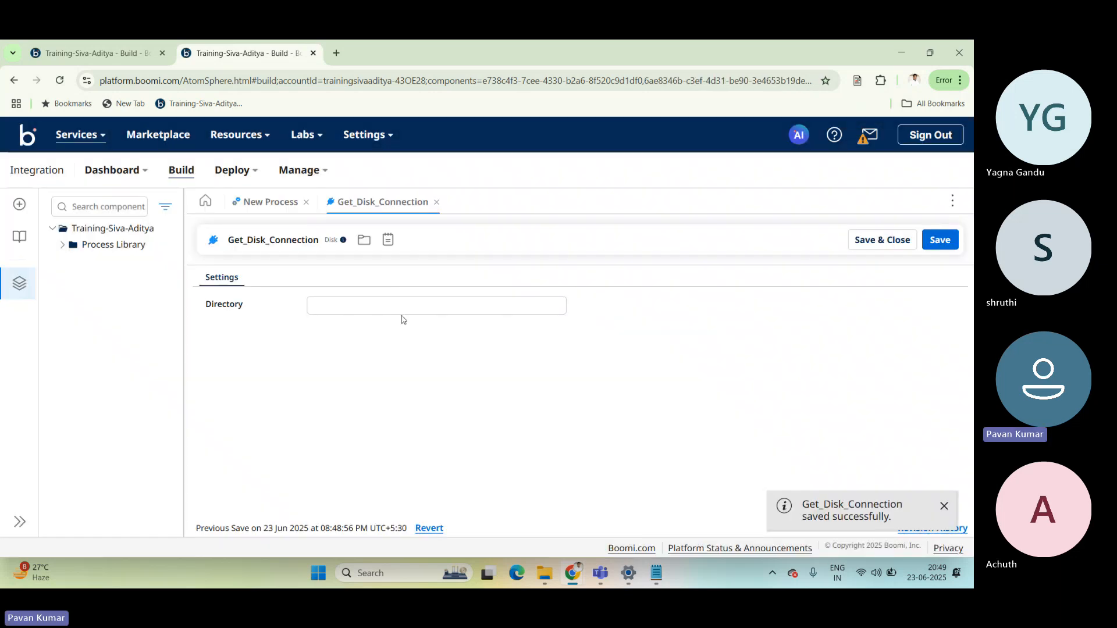
click(421, 311)
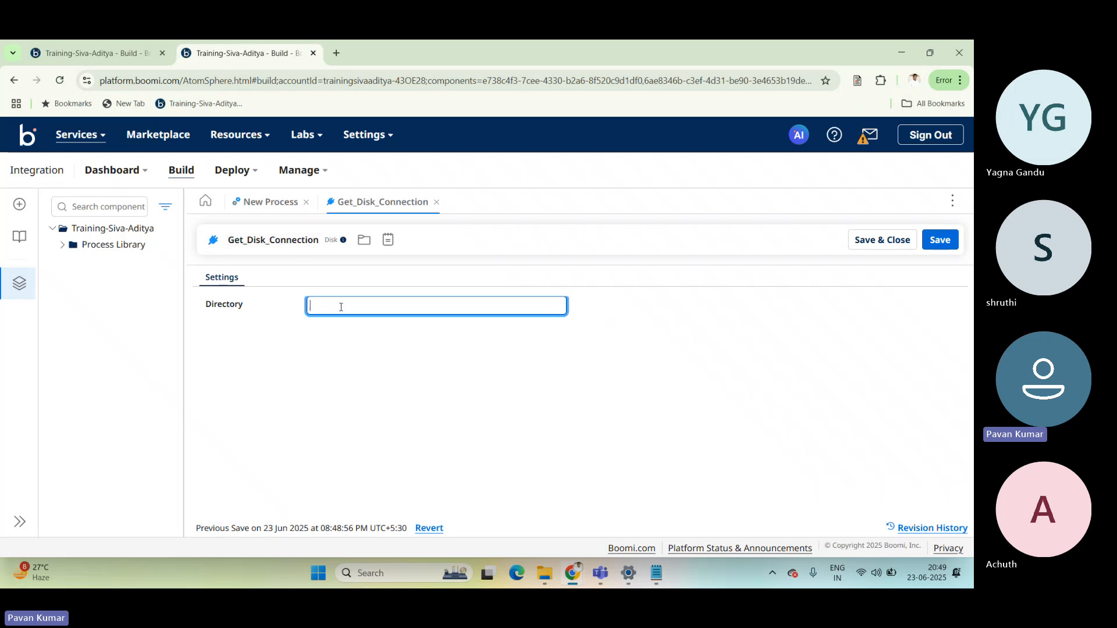
click(270, 202)
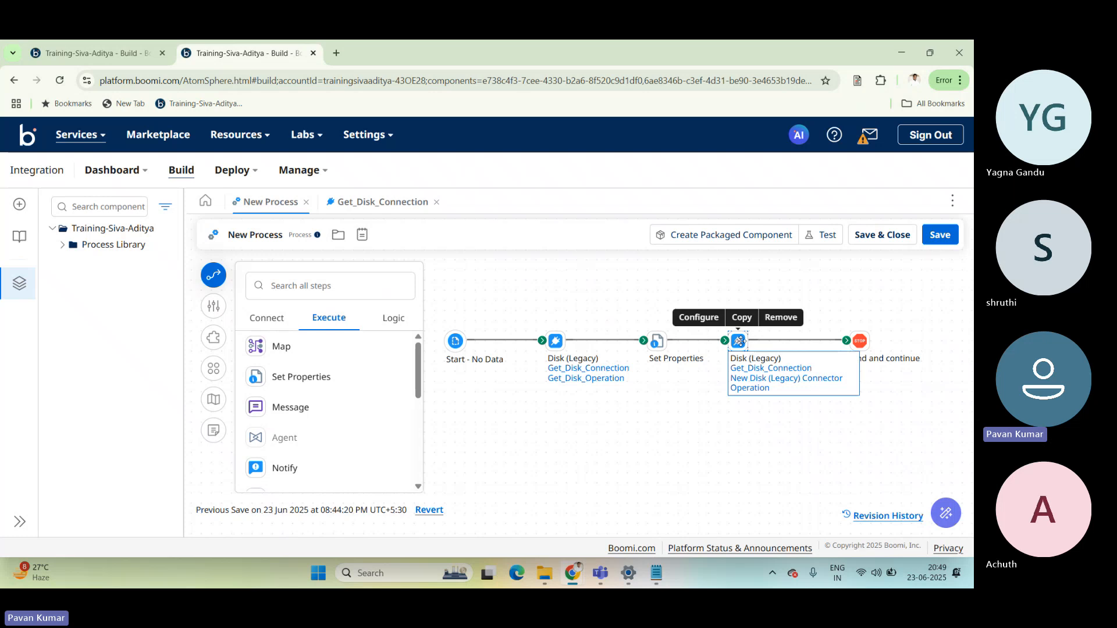
click(739, 342)
click(718, 464)
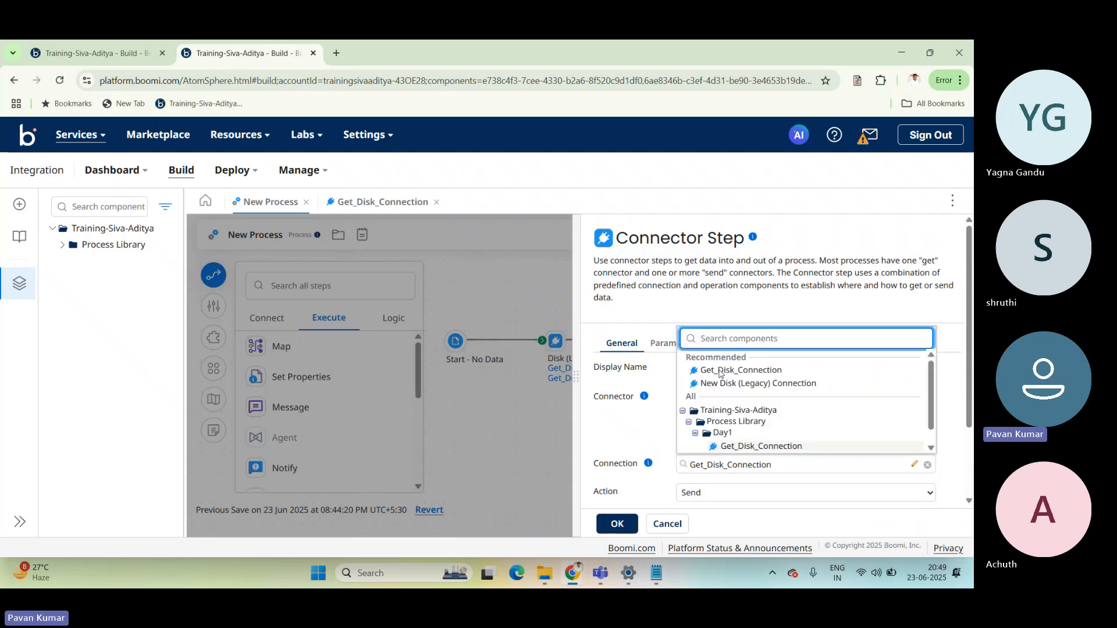
click(720, 373)
click(618, 523)
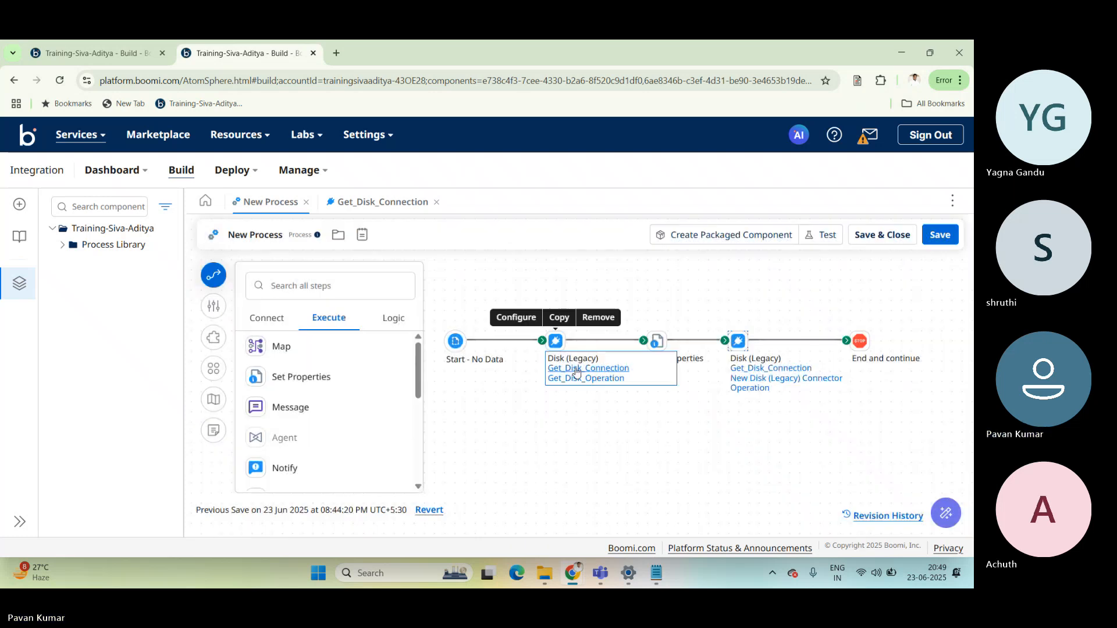
Inspect the Directory of Get_Disk_Connection from the first Disk (Legacy) step, and return to the process canvas.
click(576, 369)
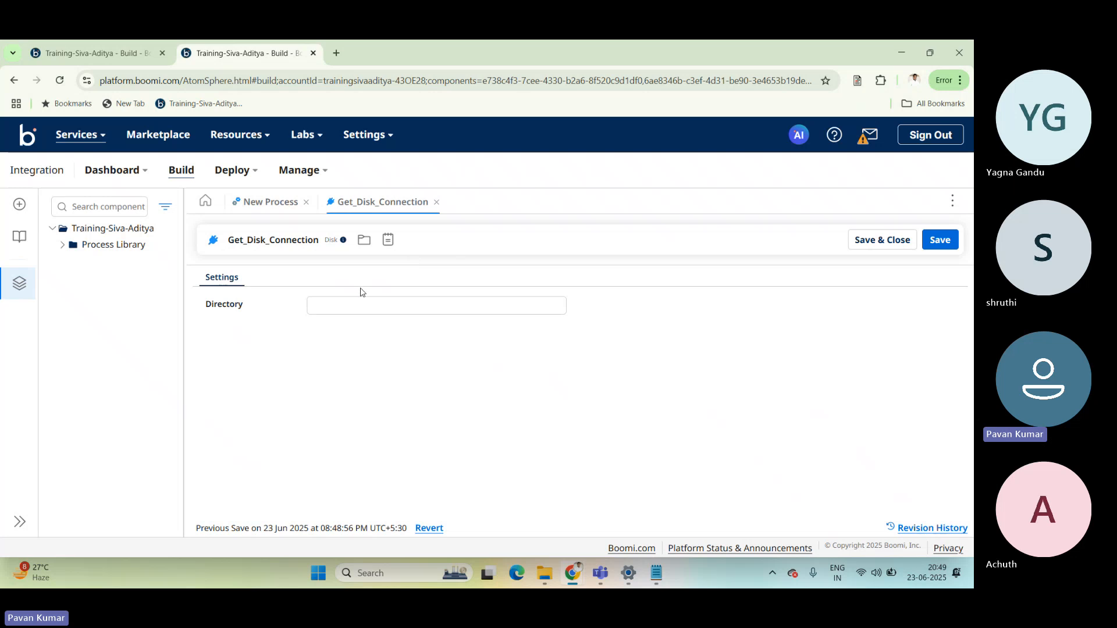
click(436, 202)
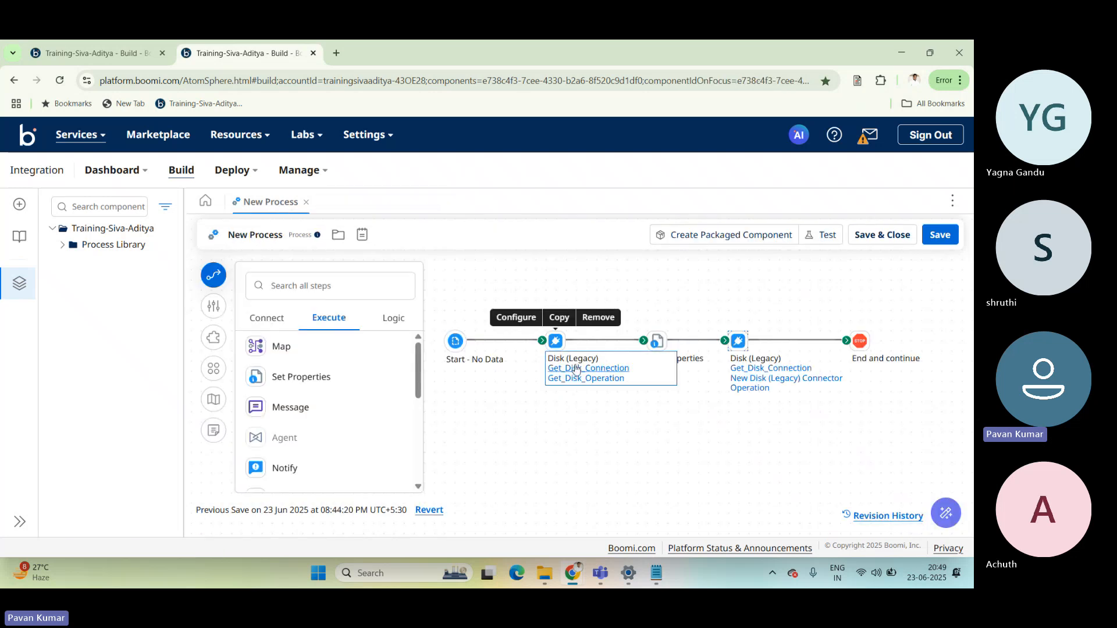
mouse_move(743, 376)
mouse_move(557, 341)
click(562, 369)
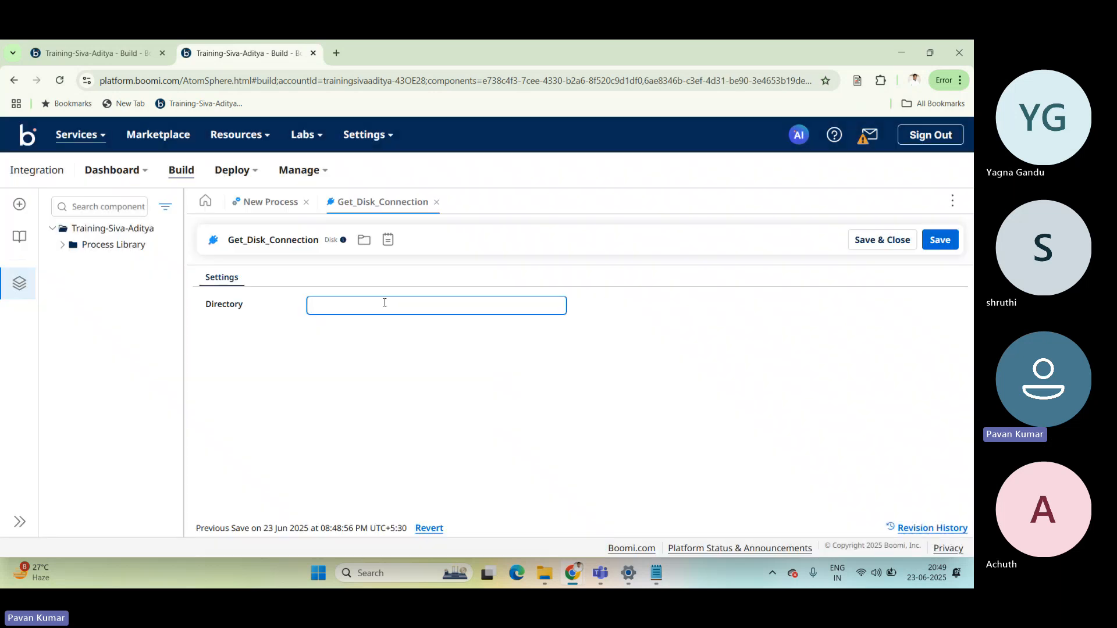
click(276, 208)
Begin a new parameter on the first Disk (Legacy) step with Directory as its input.
mouse_move(558, 341)
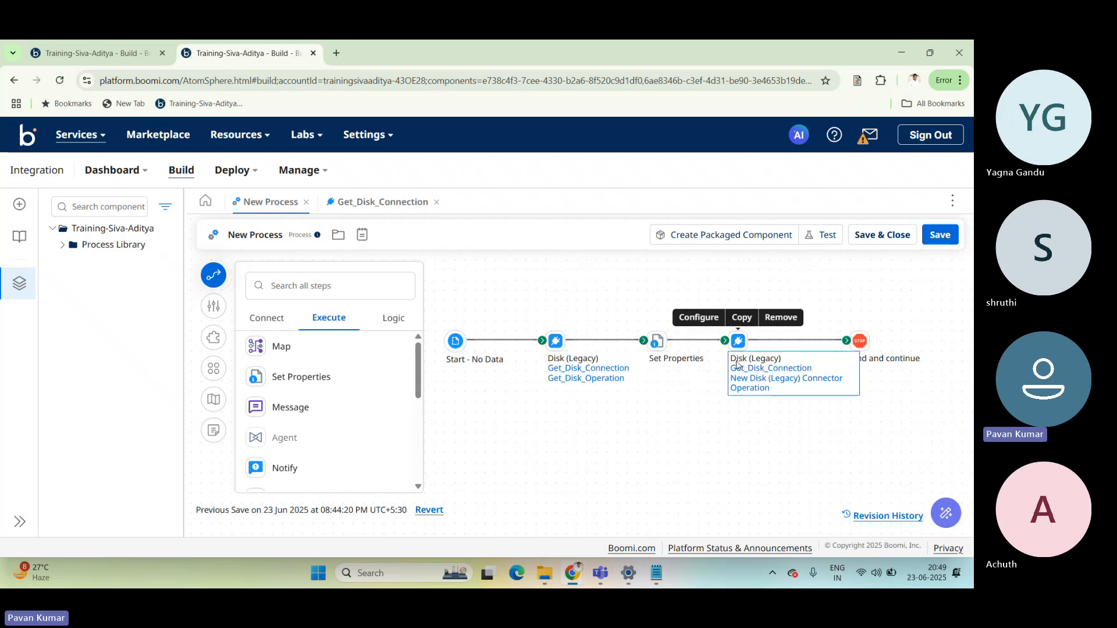
click(556, 340)
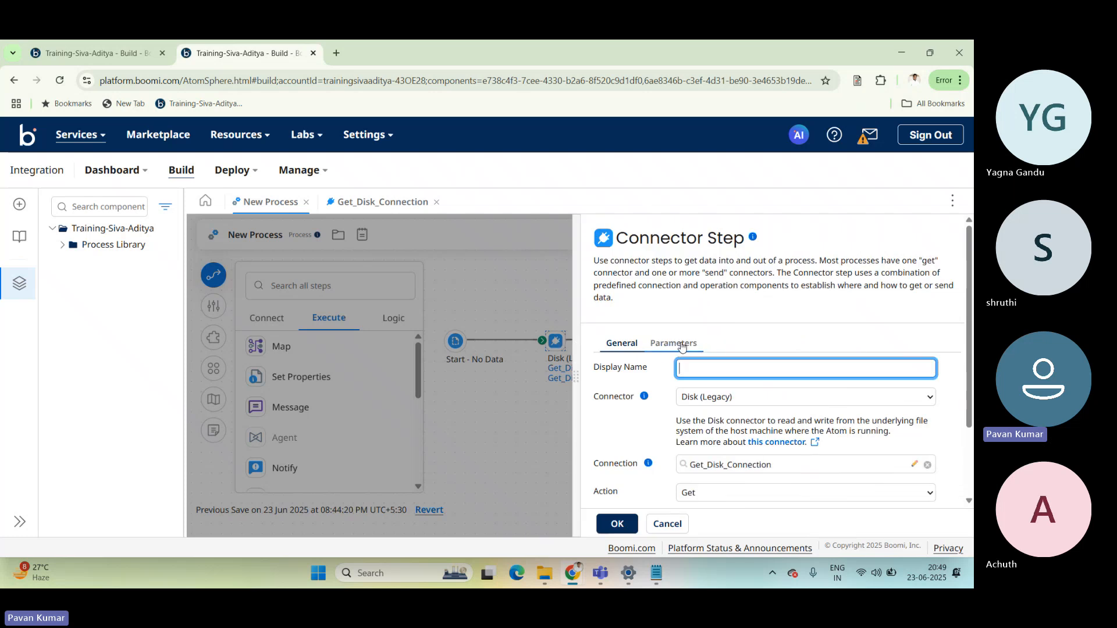
click(675, 344)
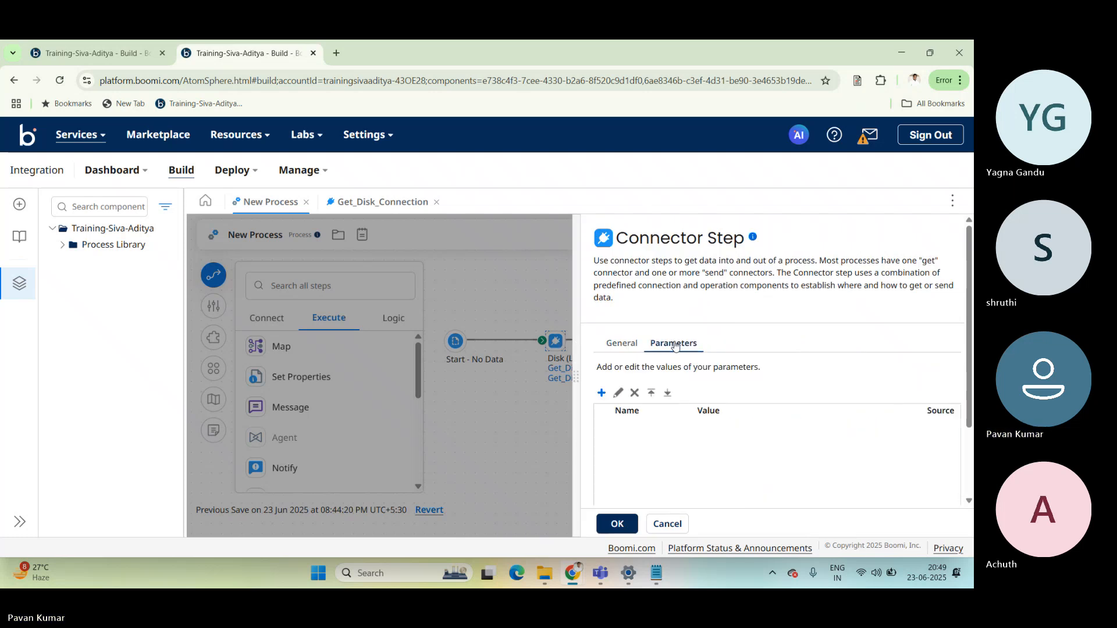
click(601, 393)
click(429, 185)
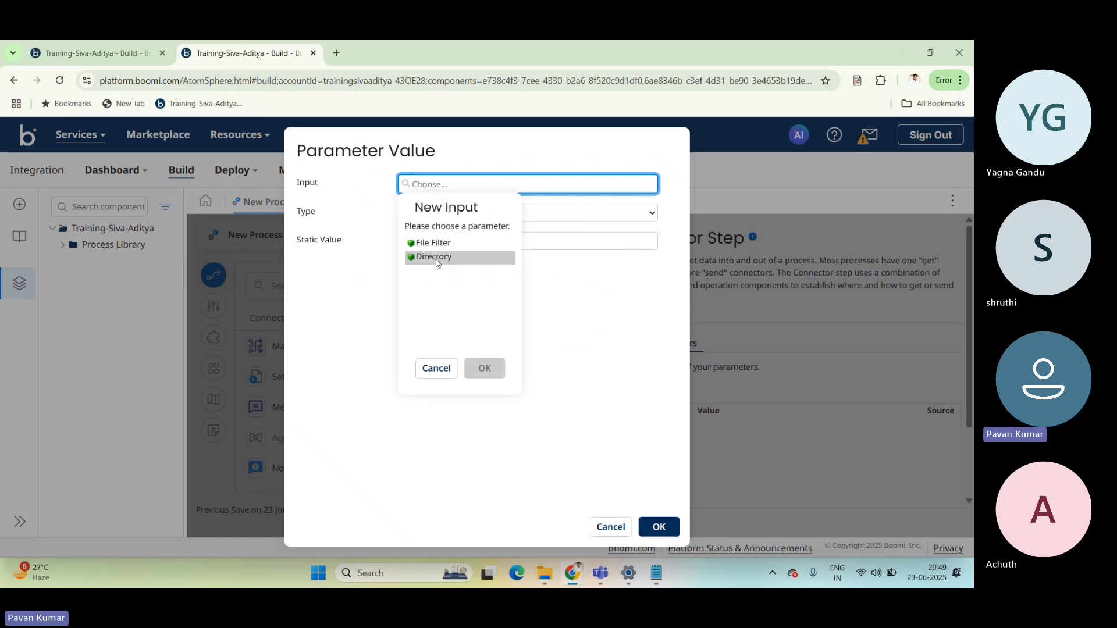
click(438, 262)
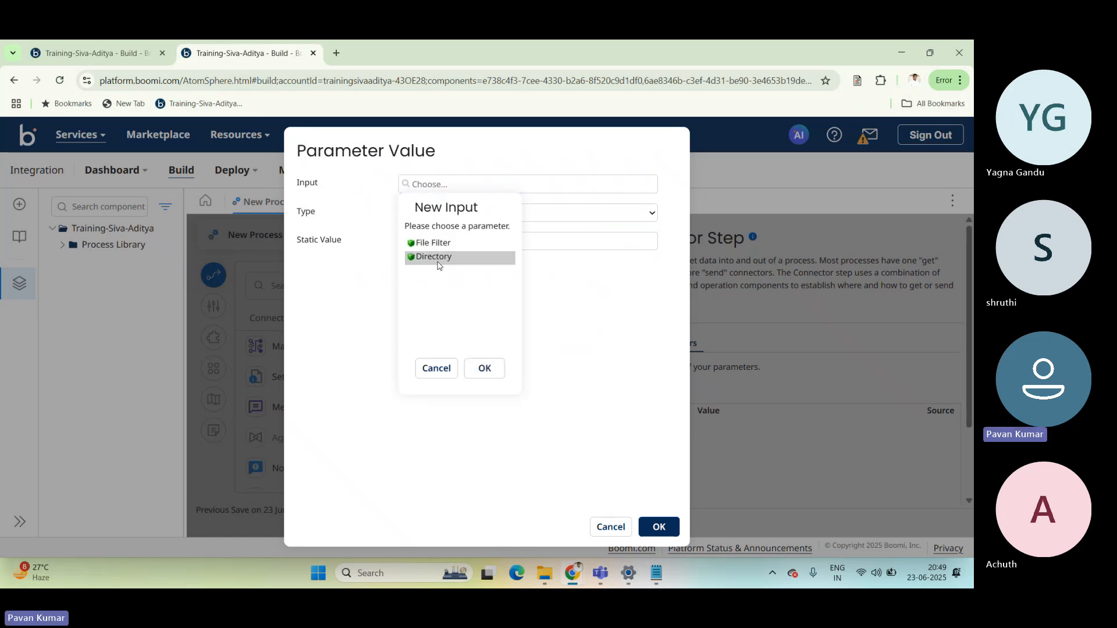
click(481, 369)
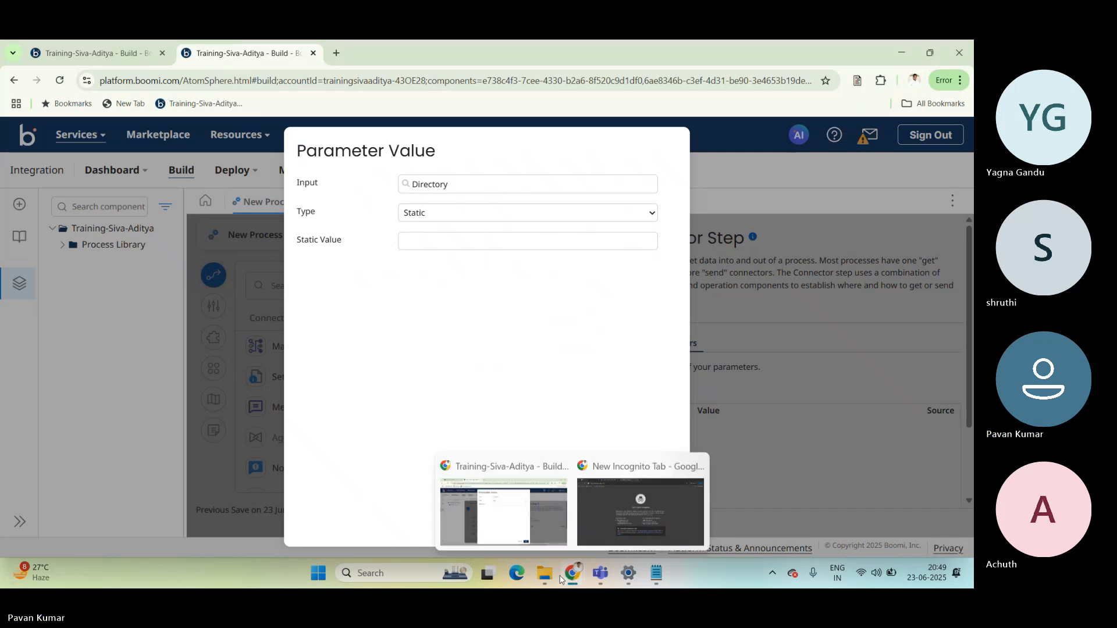
Switch to File Explorer, open the GetDisk folder inside Aditya Boomi Training, and copy its full path.
mouse_move(552, 581)
click(506, 495)
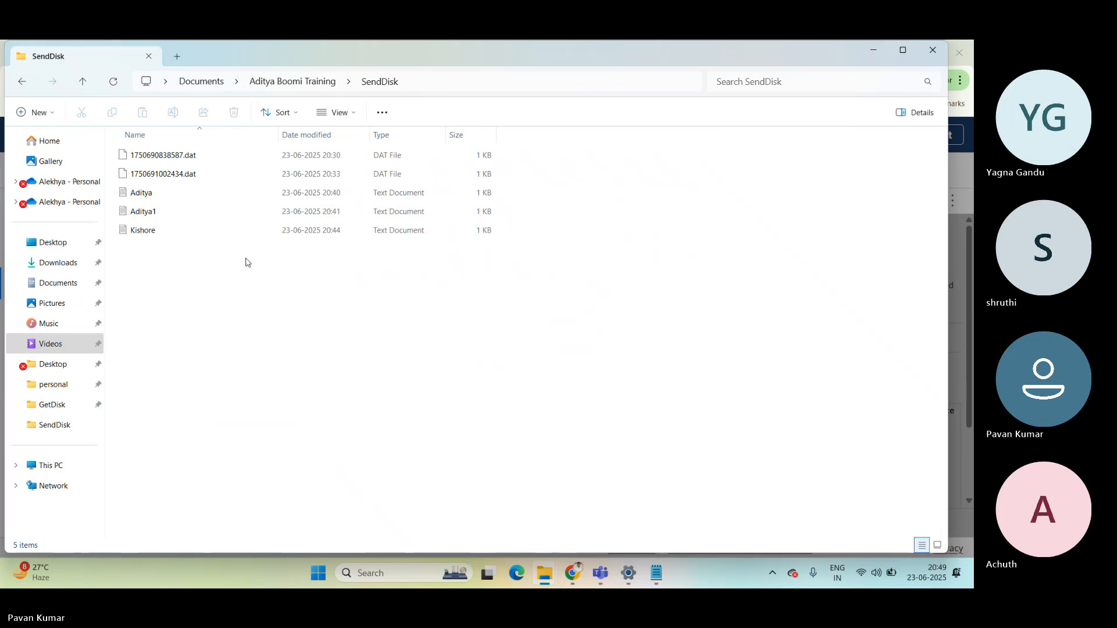
click(300, 86)
double_click(172, 152)
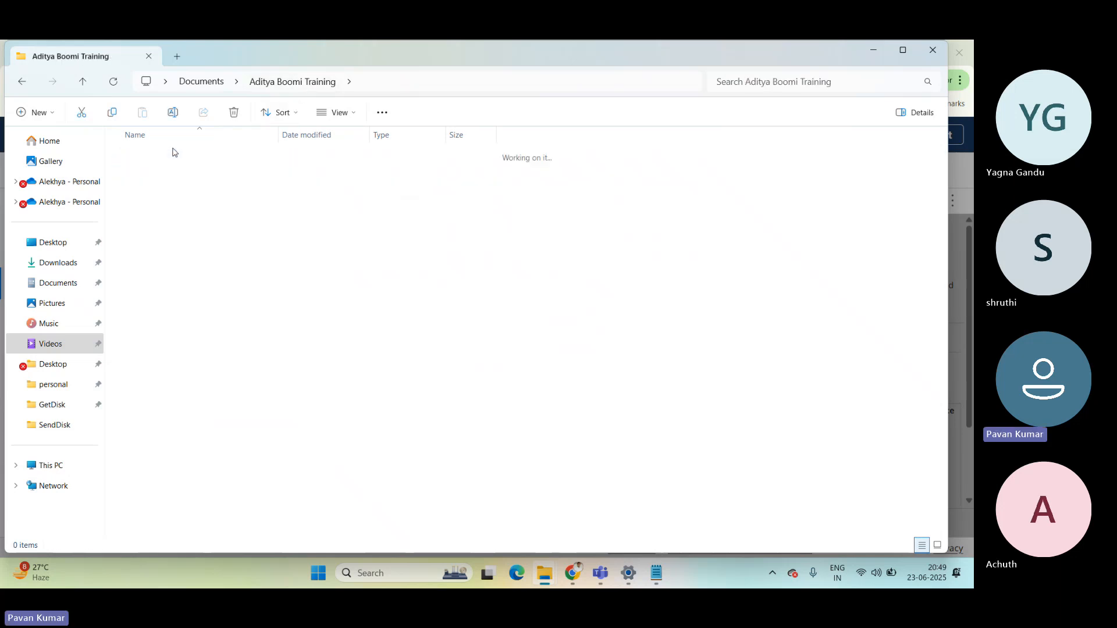
click(460, 79)
click(470, 80)
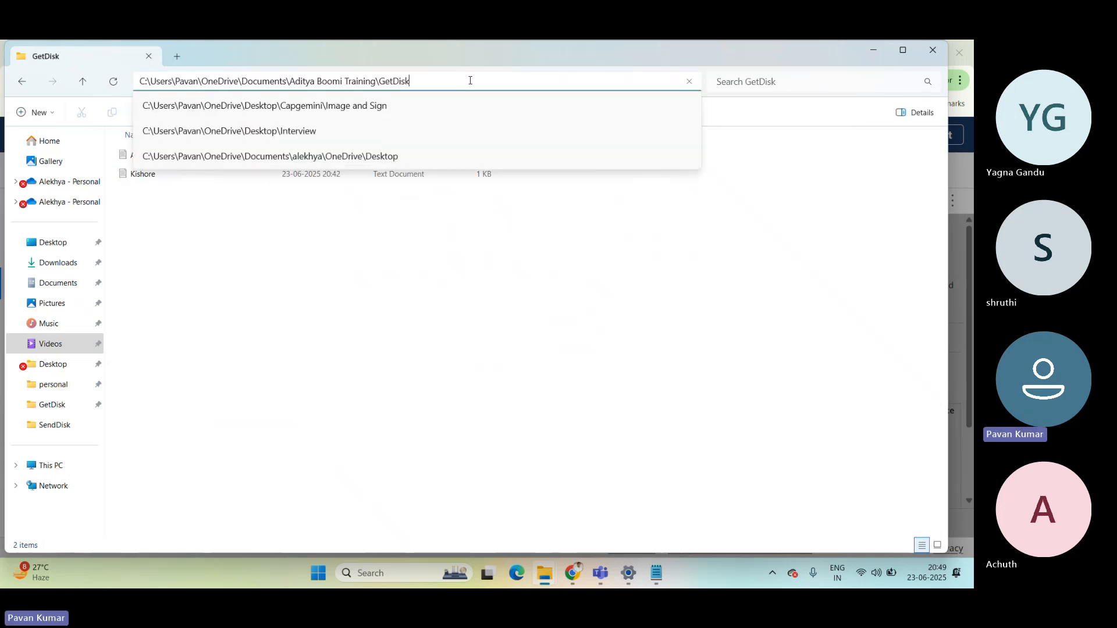
drag(462, 78, 142, 71)
key(ctrl+c)
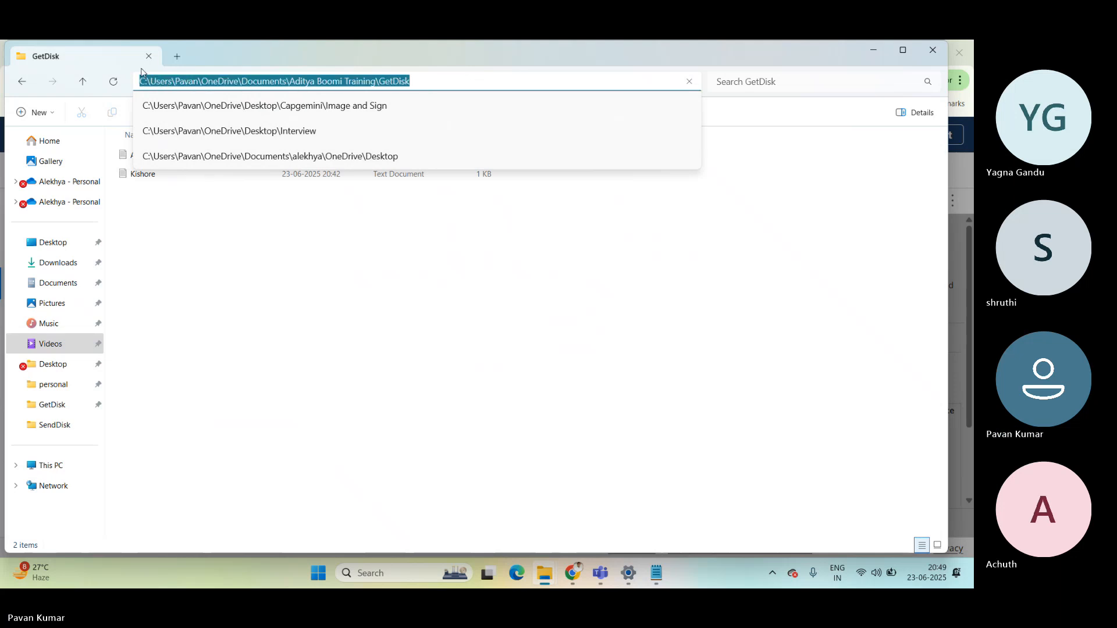
Back in Boomi, set the Directory parameter's static value to the copied GetDisk path and confirm the first Disk (Legacy) step.
mouse_move(572, 570)
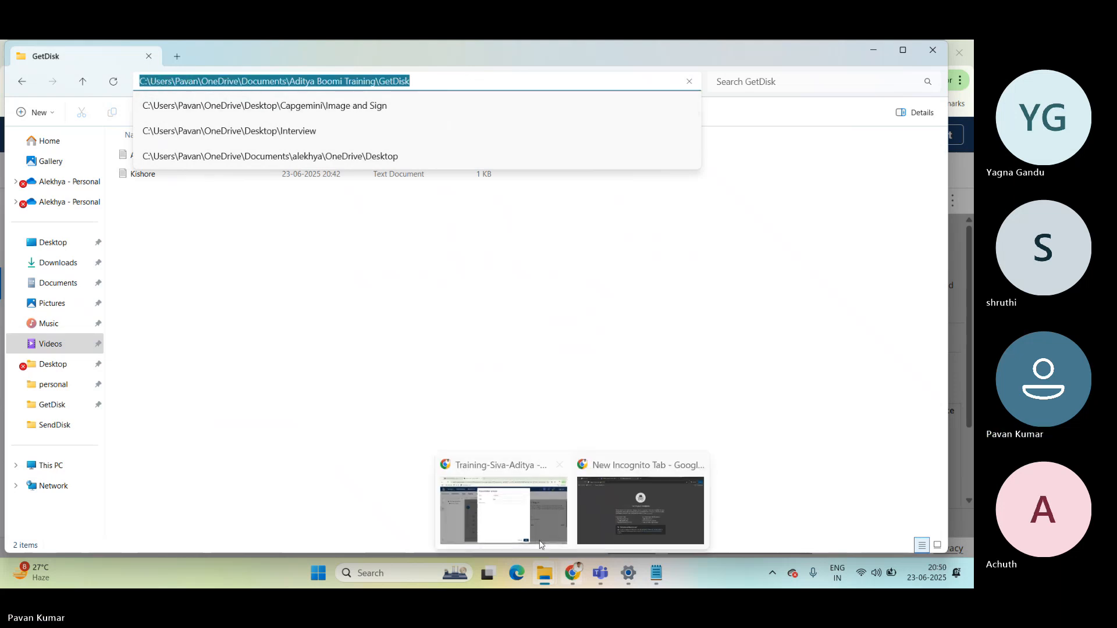
click(541, 545)
click(416, 244)
key(ctrl+v)
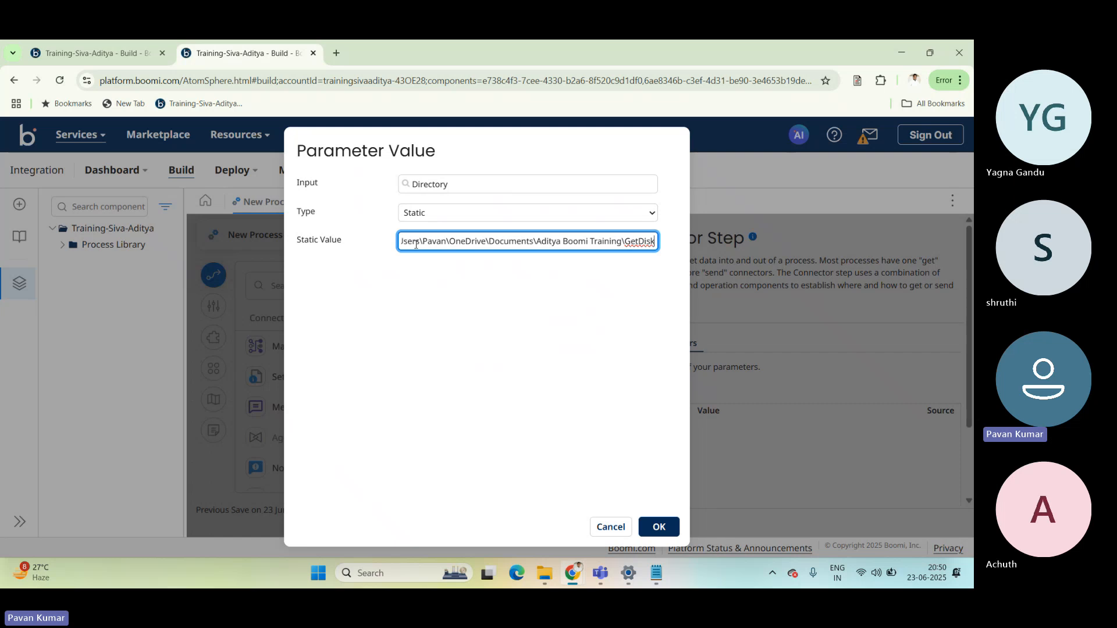
click(657, 527)
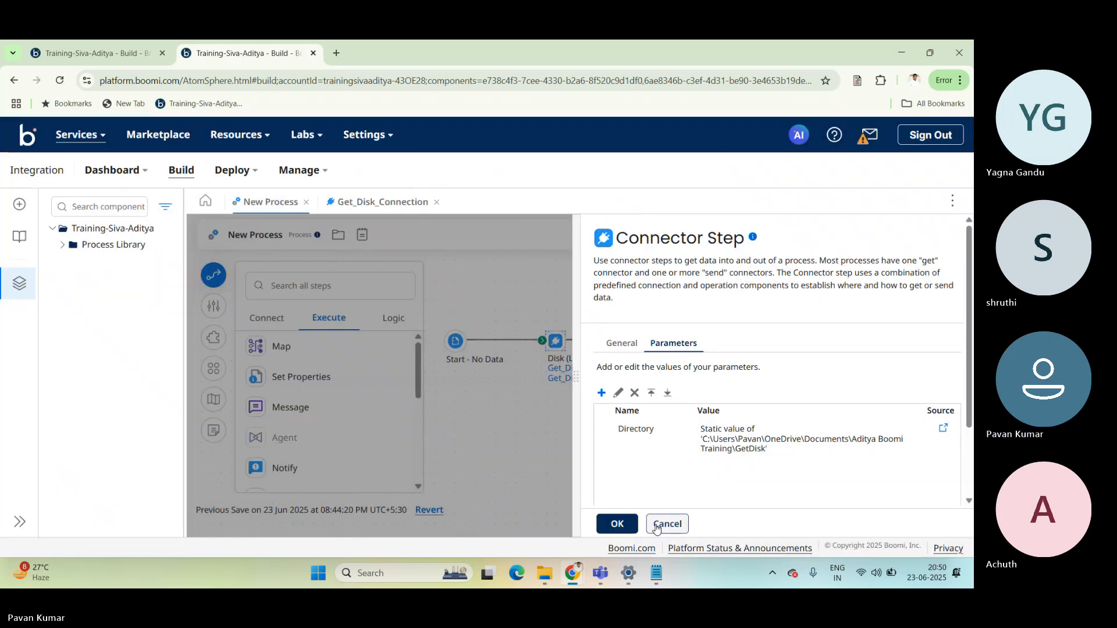
click(616, 520)
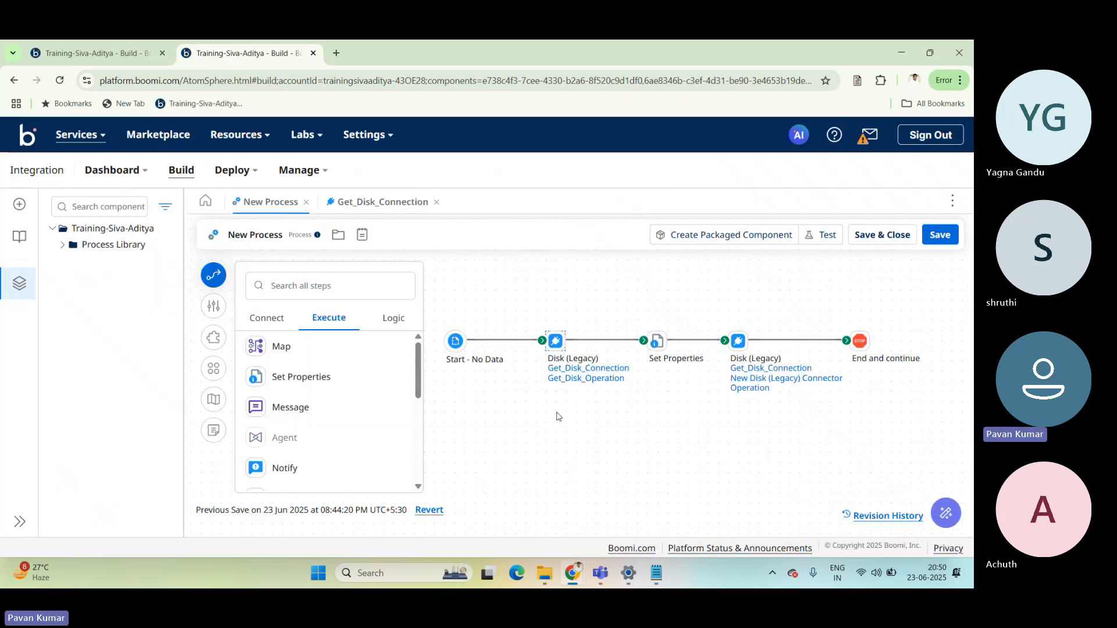
Review the Directory property in the Set Properties step and the Directory parameter of the first Disk (Legacy) step.
mouse_move(574, 381)
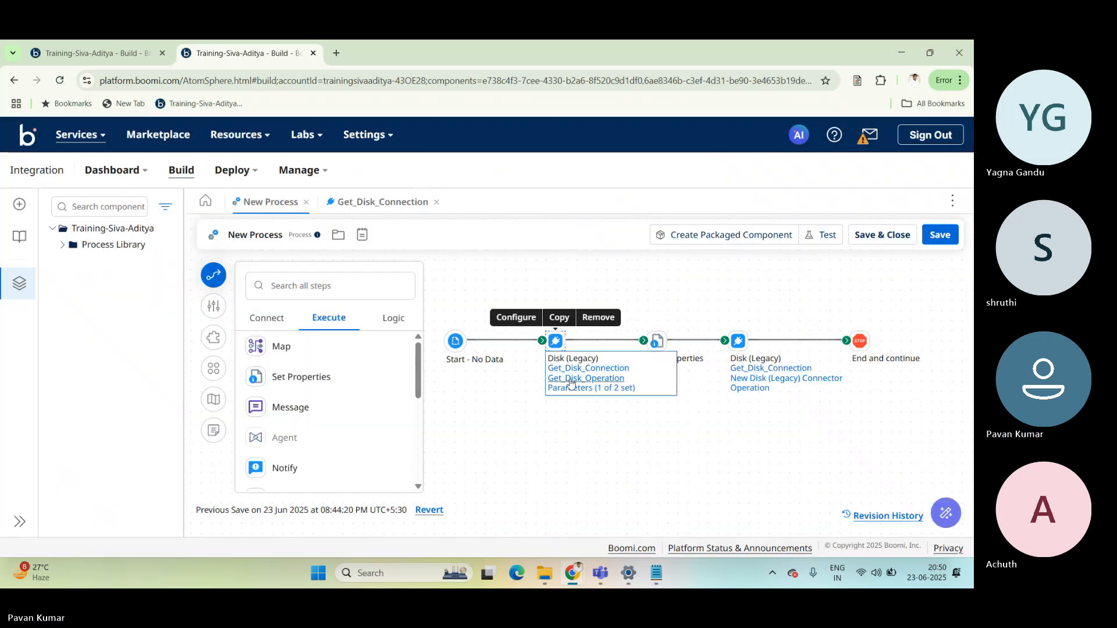
click(661, 345)
click(669, 431)
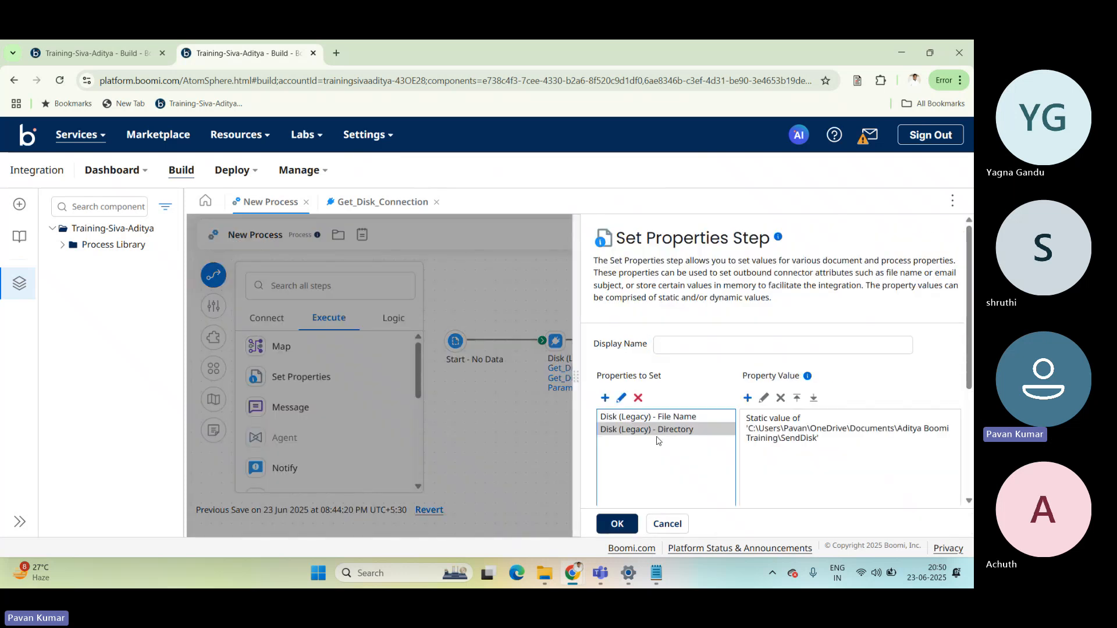
click(780, 435)
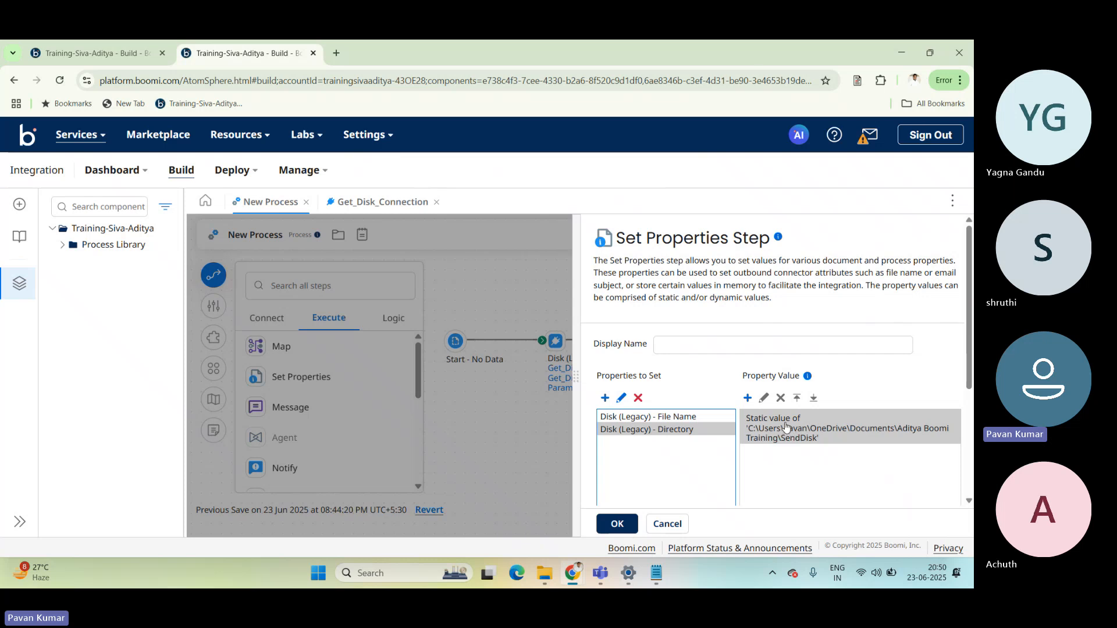
click(700, 421)
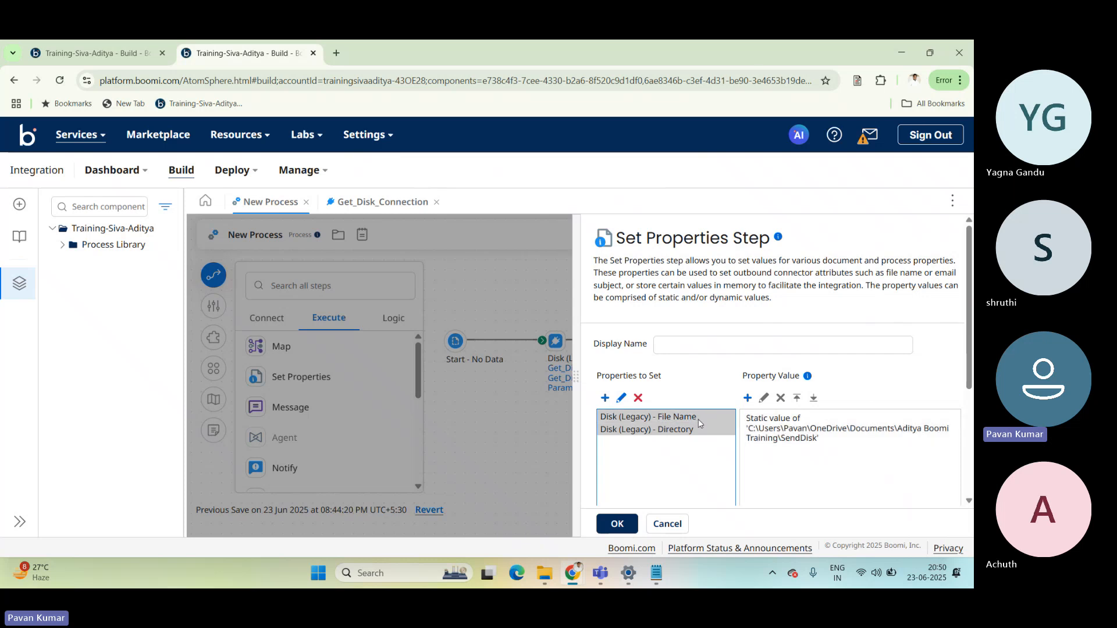
click(617, 525)
click(582, 390)
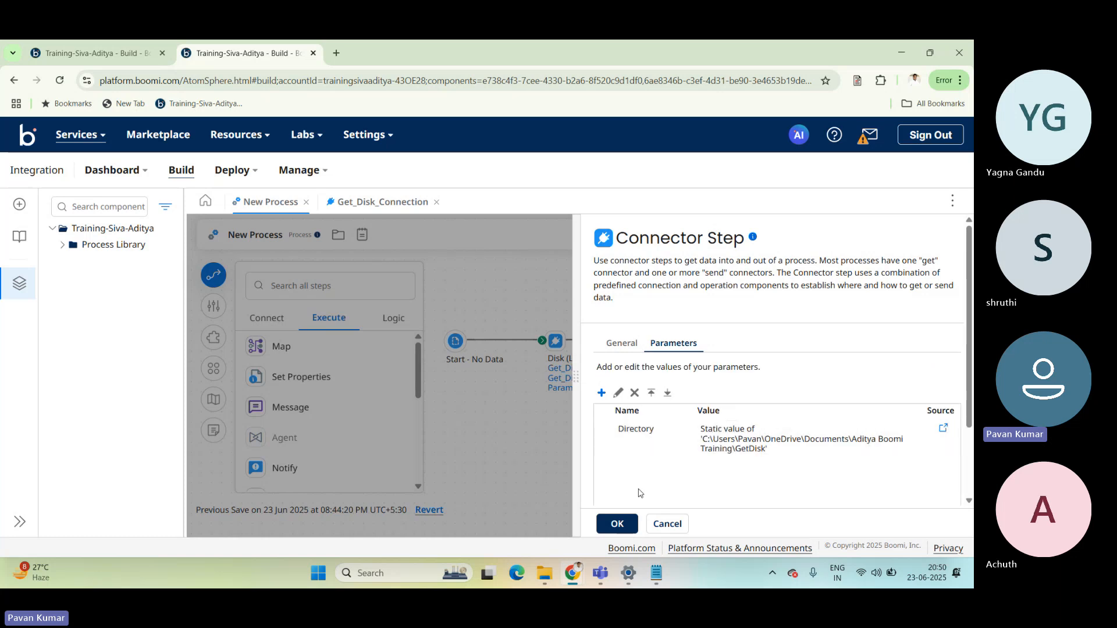
click(617, 524)
mouse_move(560, 341)
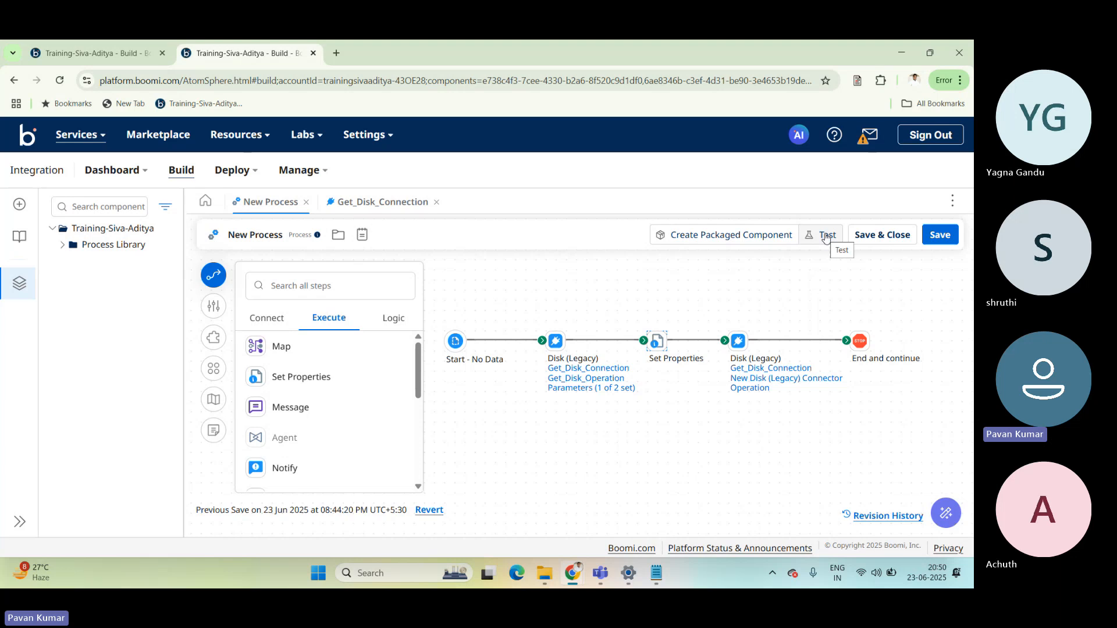
mouse_move(562, 362)
Save the process changes and run a new test on the preselected runtime.
click(830, 239)
click(830, 239)
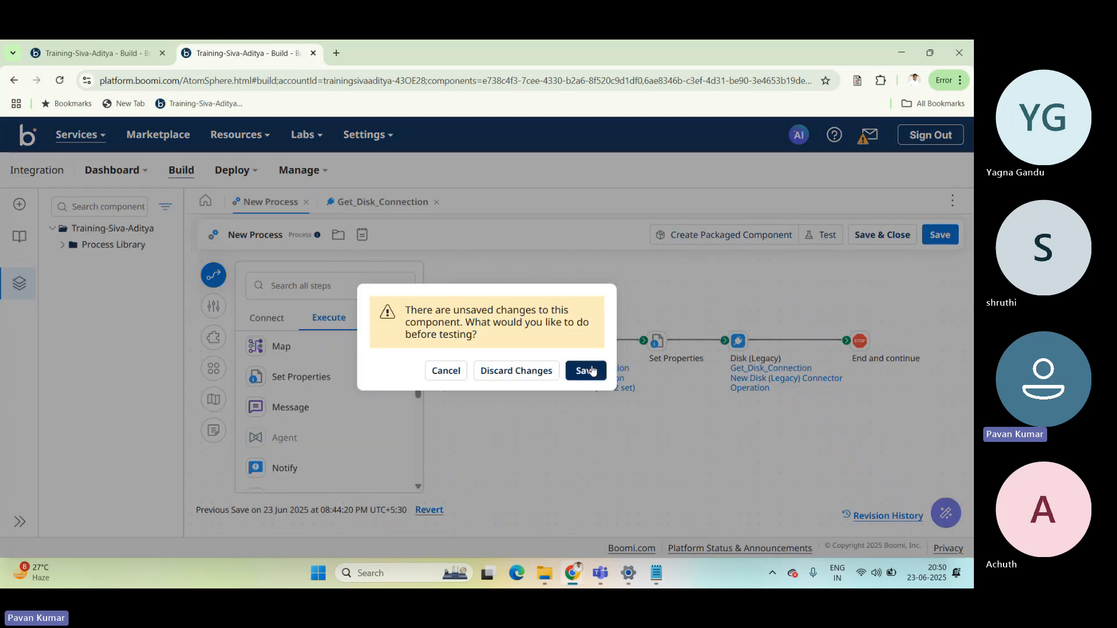
click(591, 370)
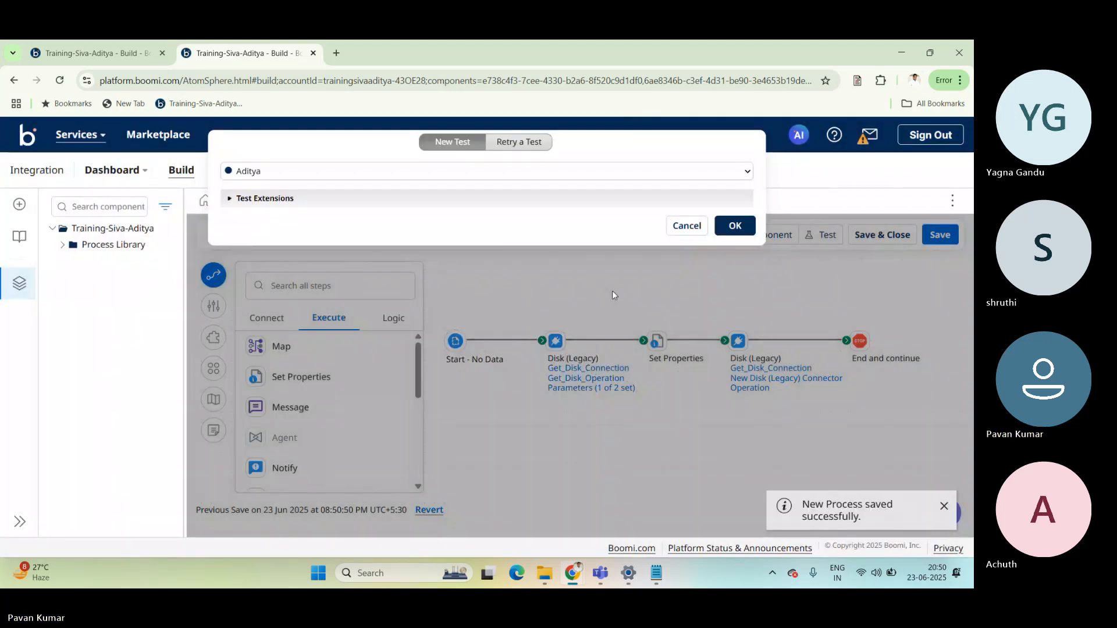
click(735, 226)
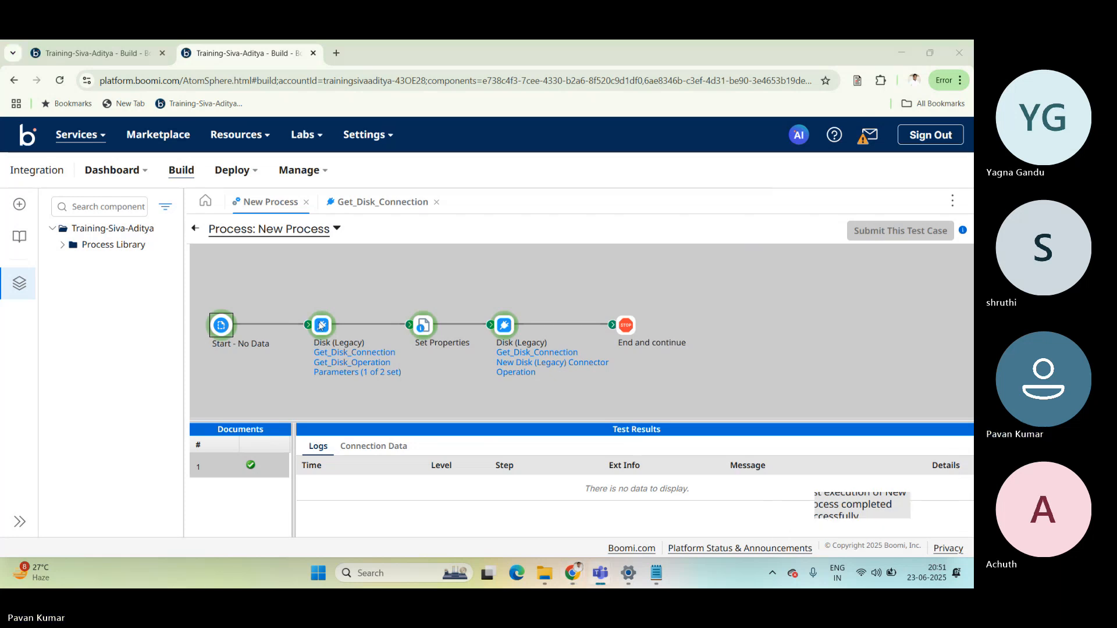
Inspect the first Disk (Legacy) step's logs, source data and connection data directory in the test results.
click(322, 325)
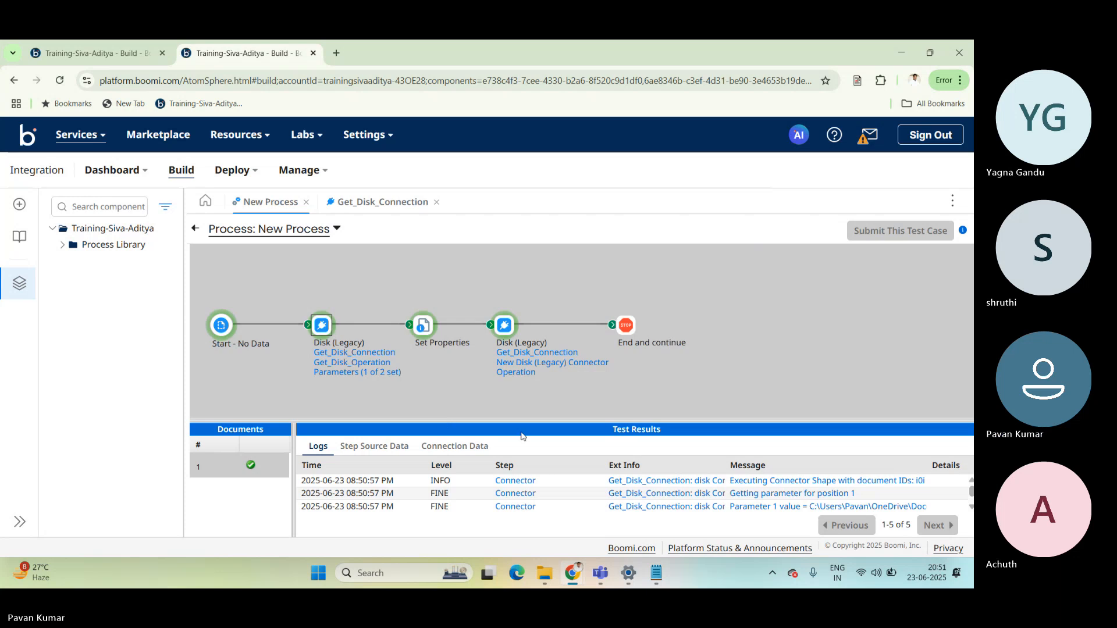
drag(520, 421, 527, 367)
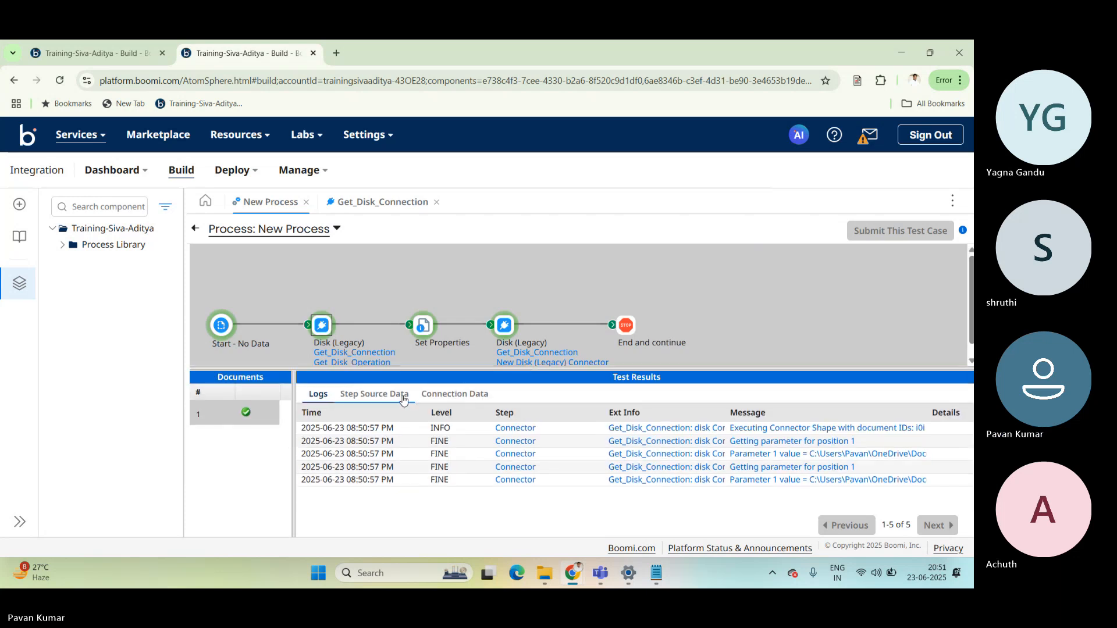
click(384, 394)
click(448, 394)
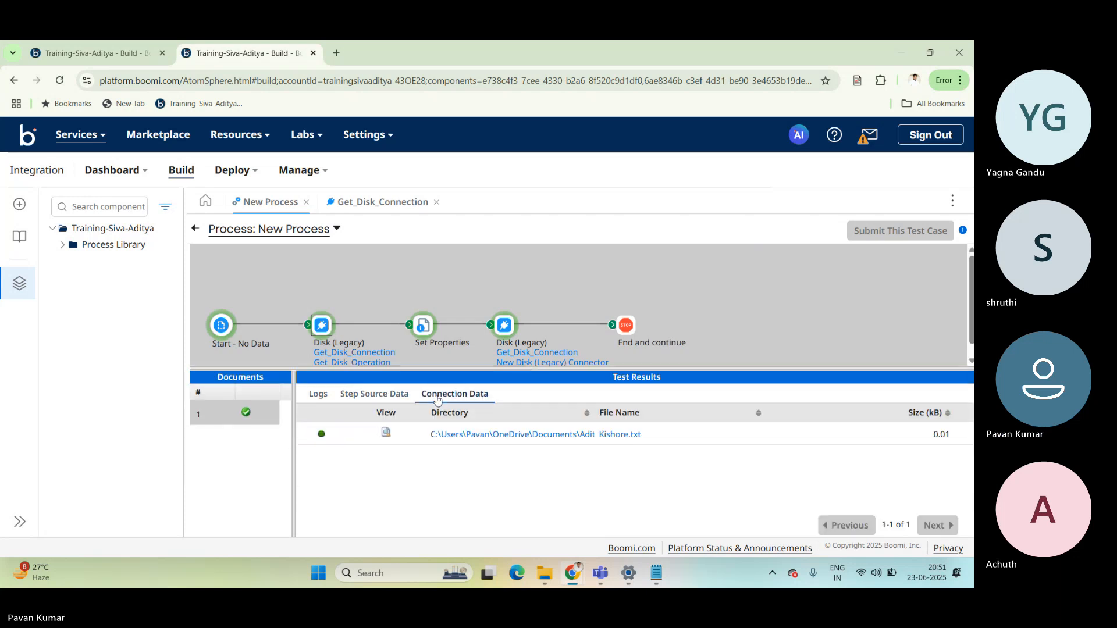
click(516, 435)
triple_click(541, 220)
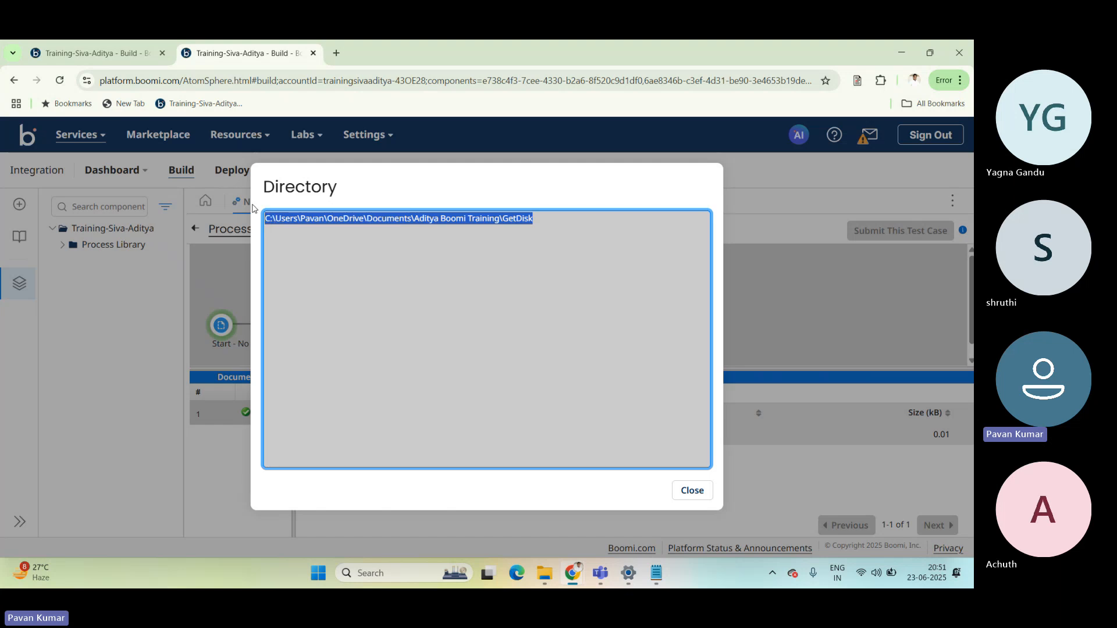
click(521, 232)
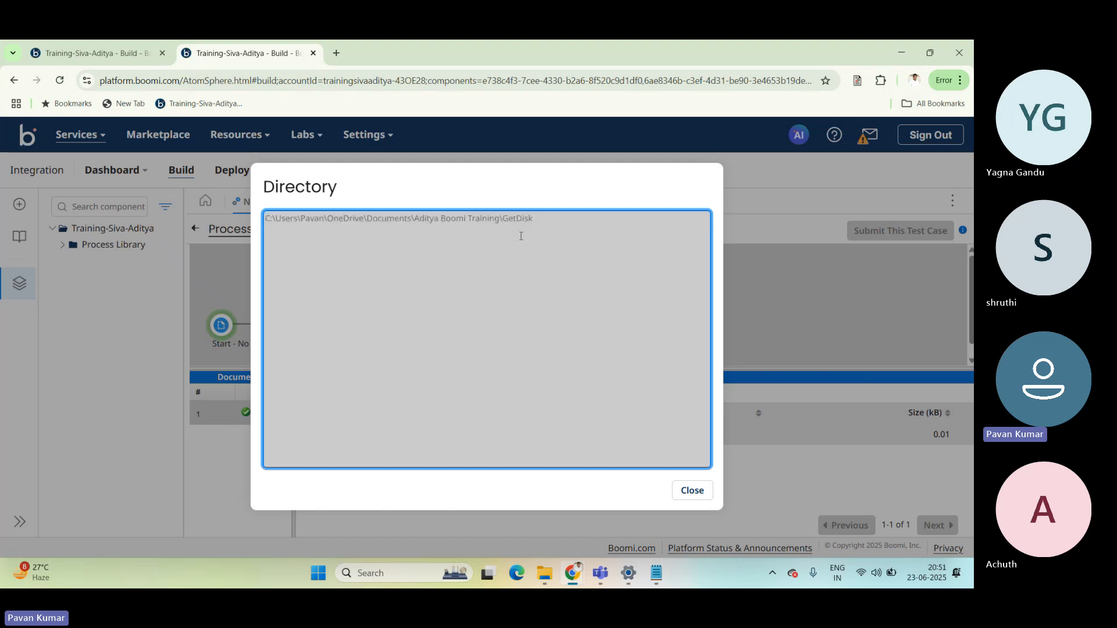
click(682, 490)
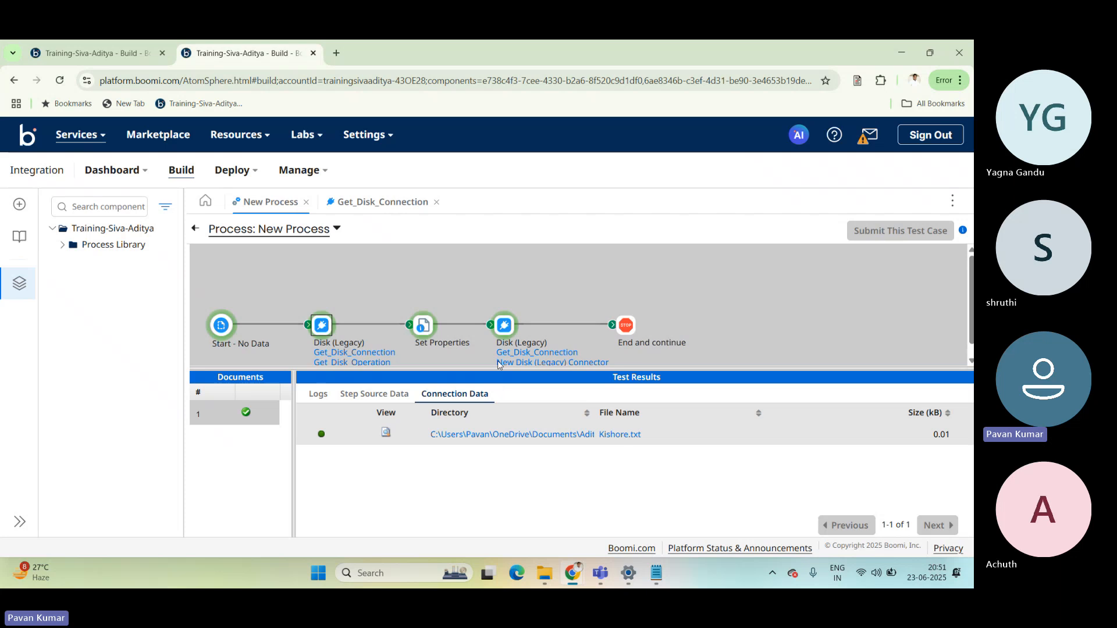
Inspect the full directory path in the second Disk (Legacy) step's connection data.
click(504, 326)
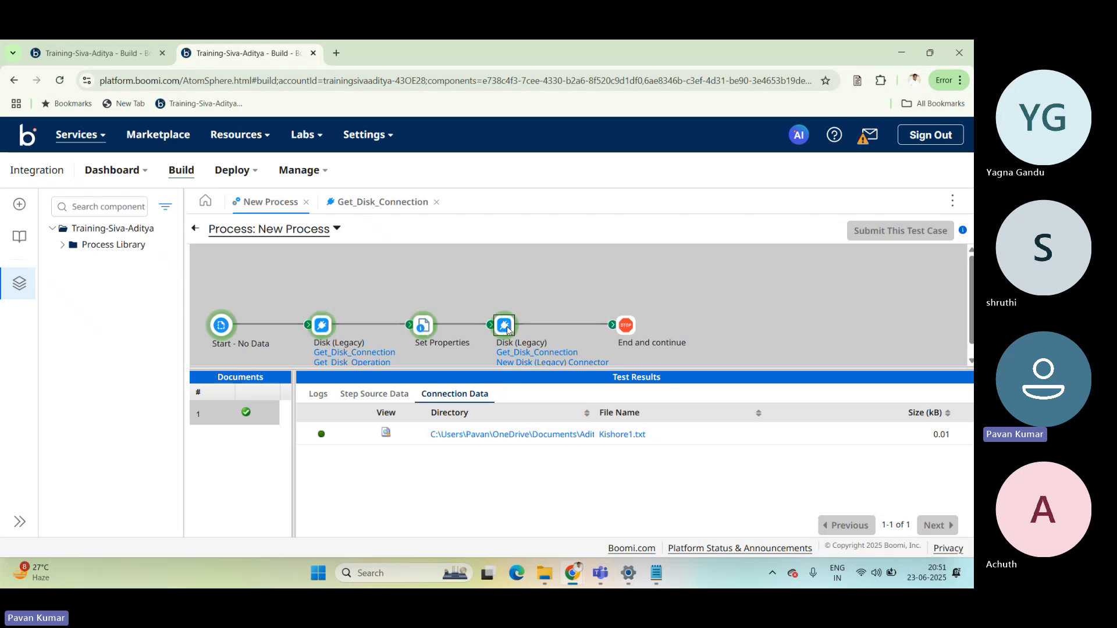
click(509, 442)
drag(545, 218, 264, 218)
click(675, 493)
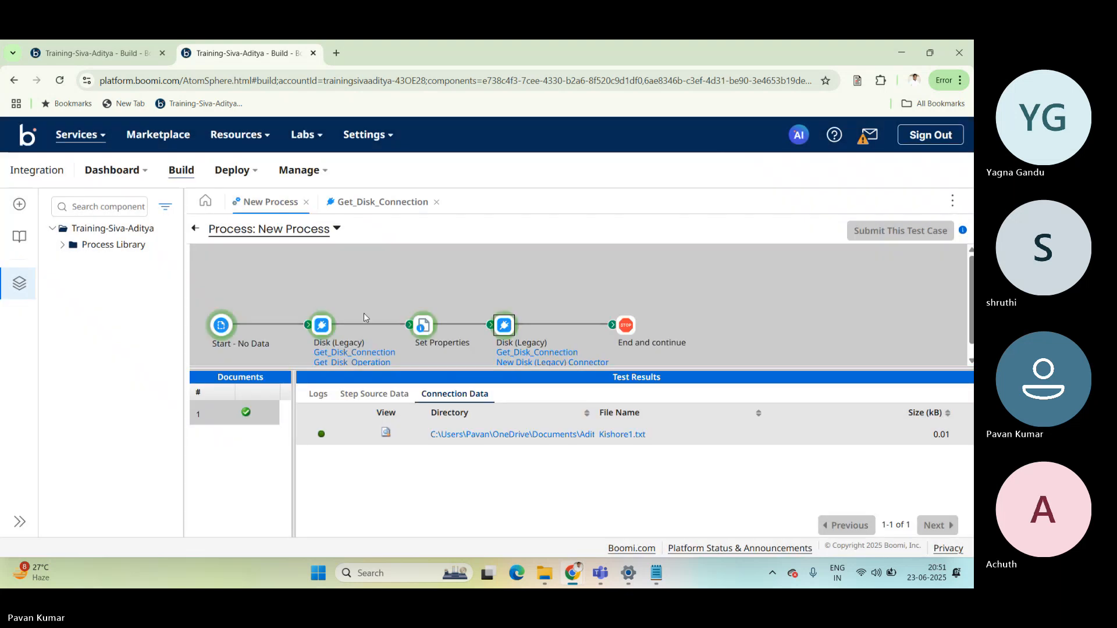
Recheck the first Disk (Legacy) step's directory path against the second step's connection data, and return to the process canvas.
click(320, 327)
click(494, 436)
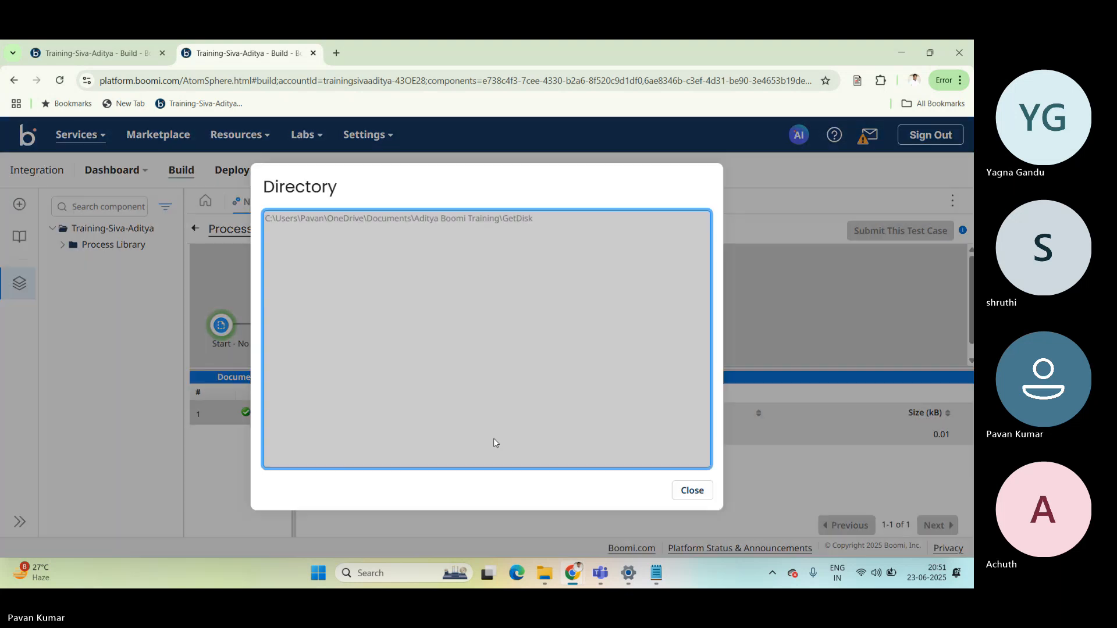
drag(548, 218, 265, 219)
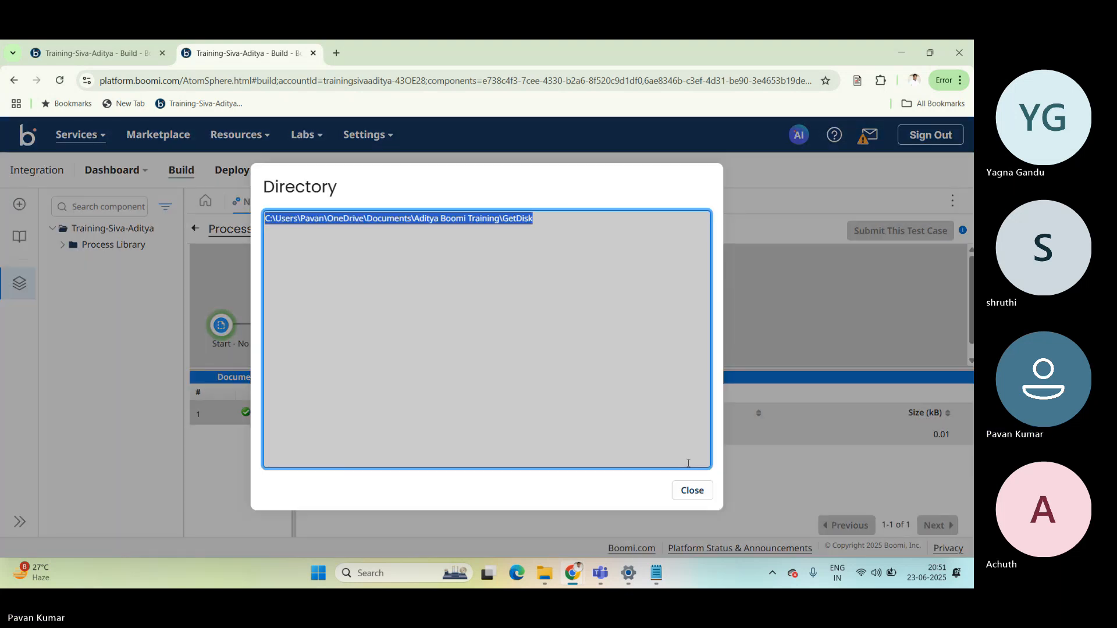
click(693, 490)
click(505, 326)
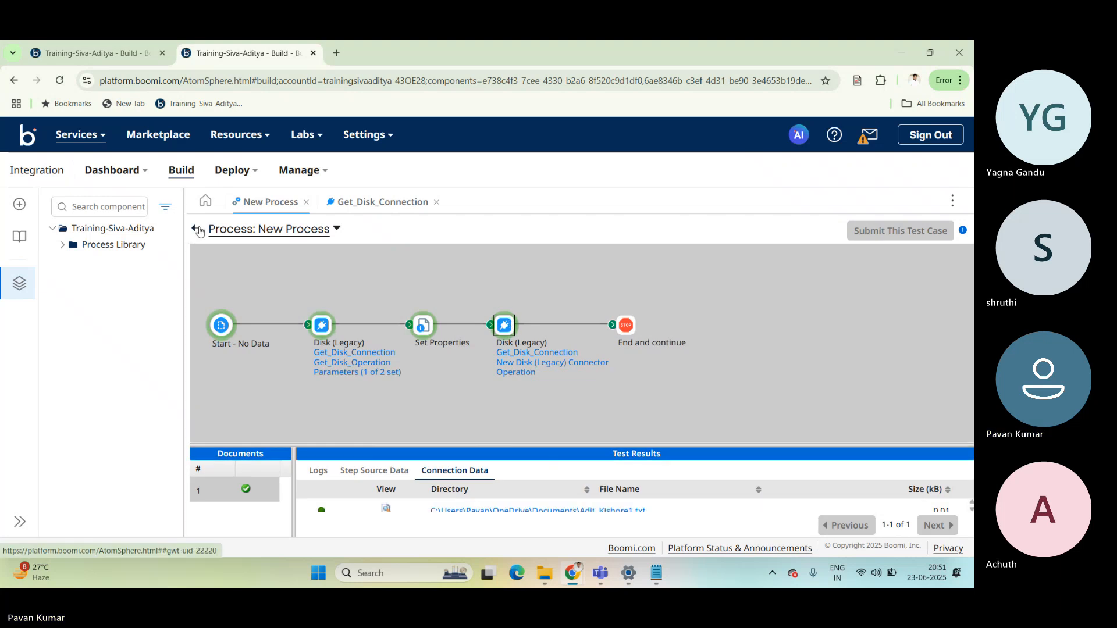
click(195, 232)
mouse_move(562, 400)
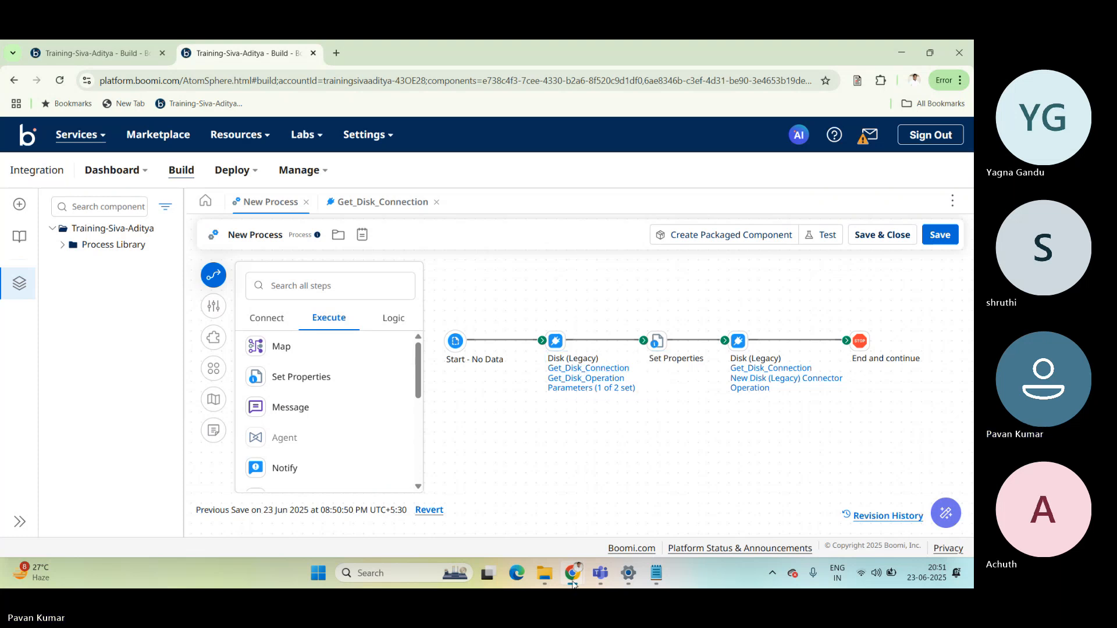
Switch to the Microsoft Teams meeting and close its participants list.
mouse_move(580, 584)
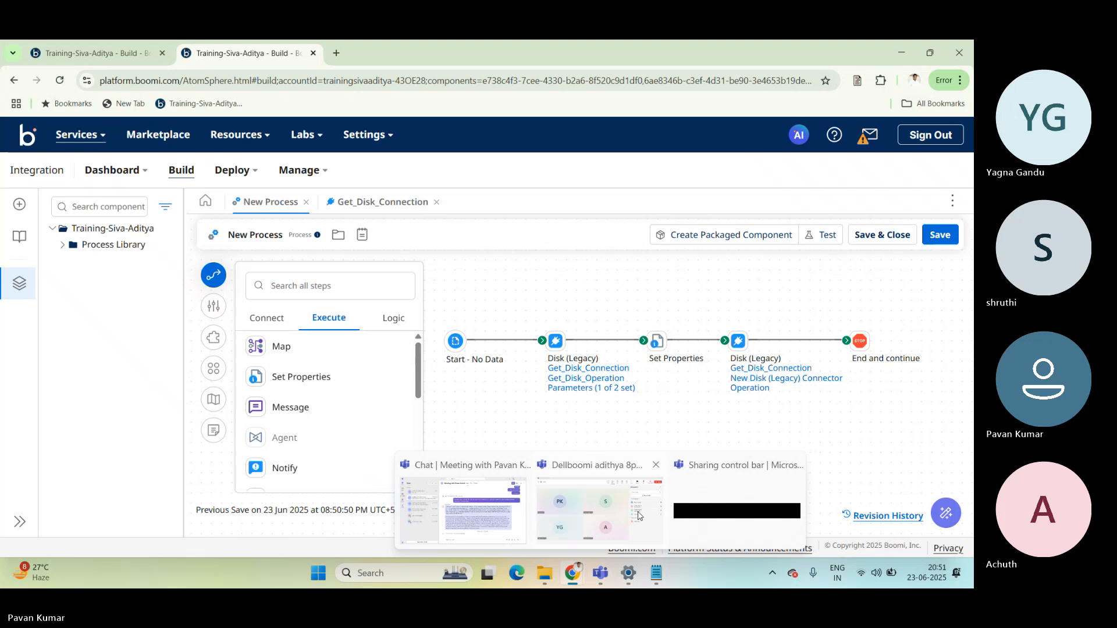
click(639, 516)
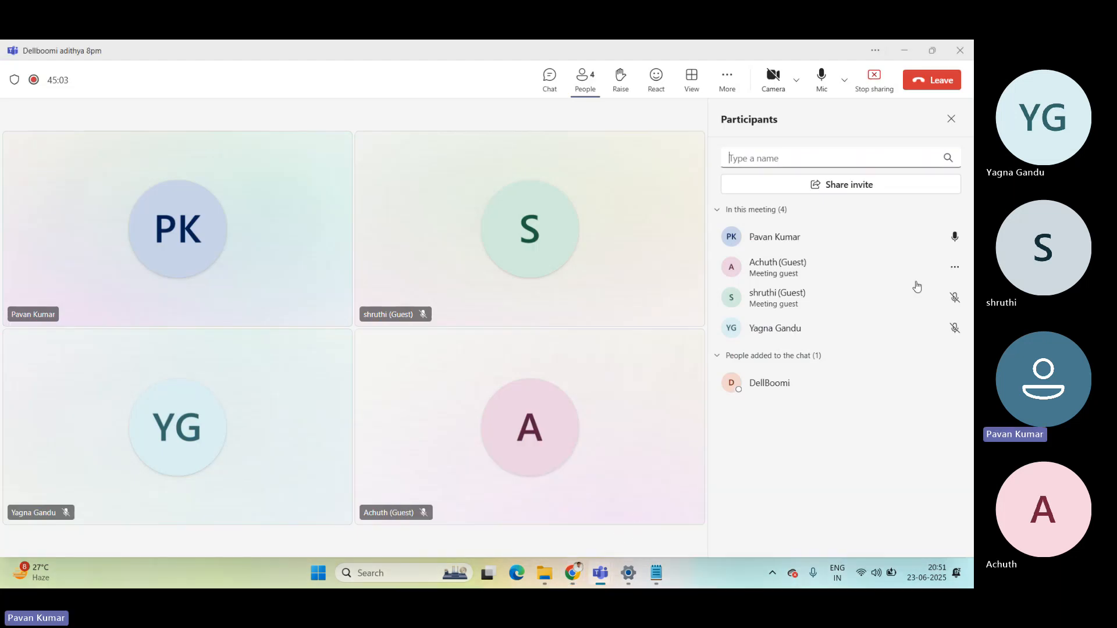
click(951, 119)
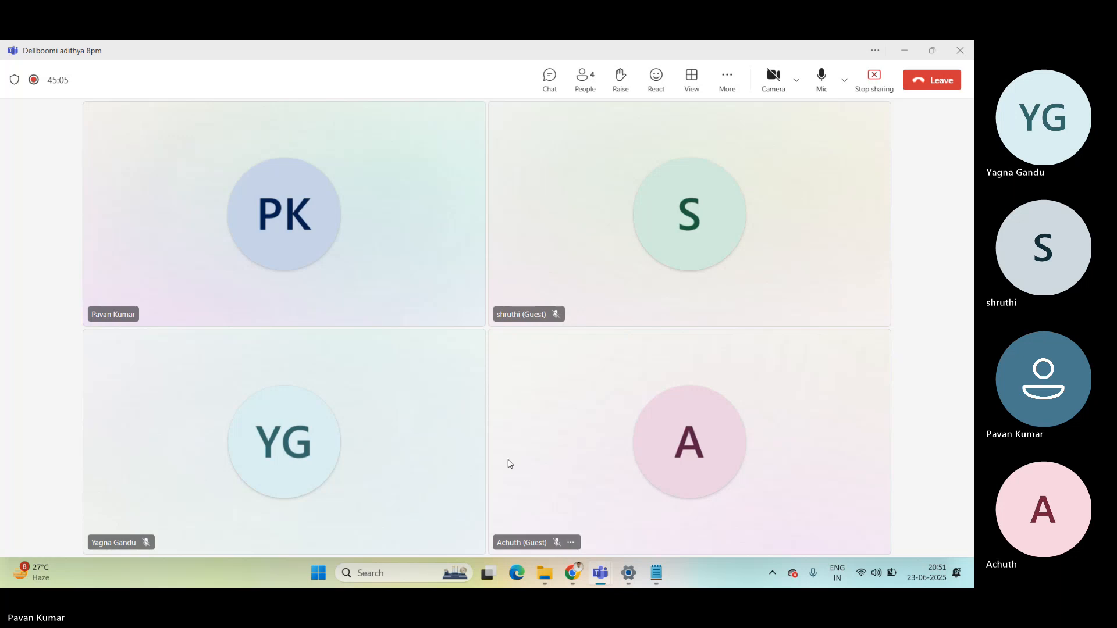
mouse_move(575, 584)
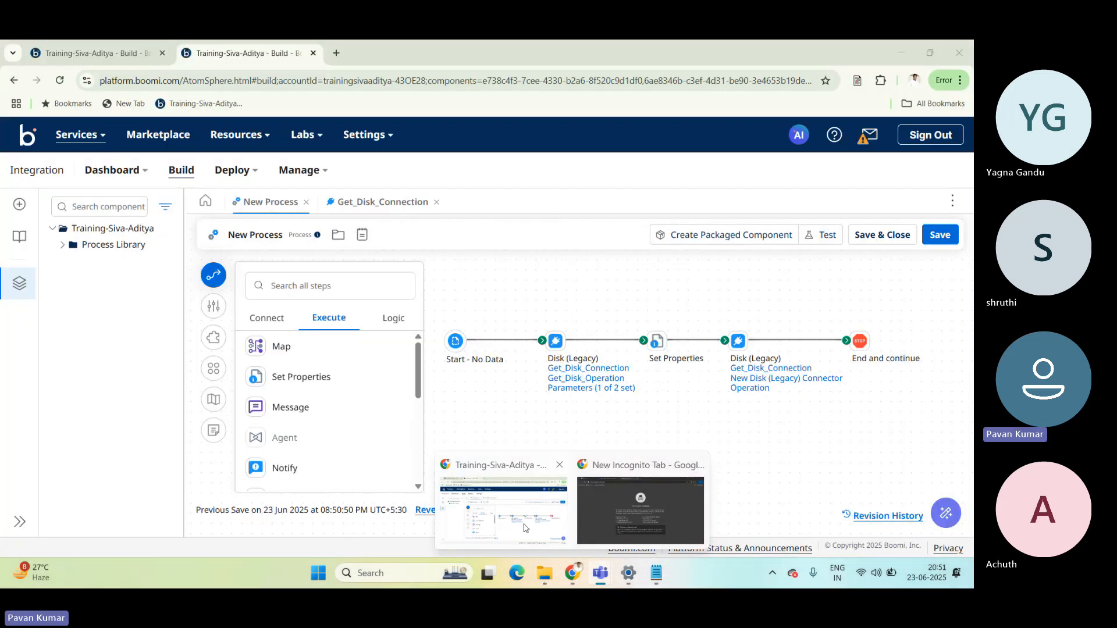
click(526, 527)
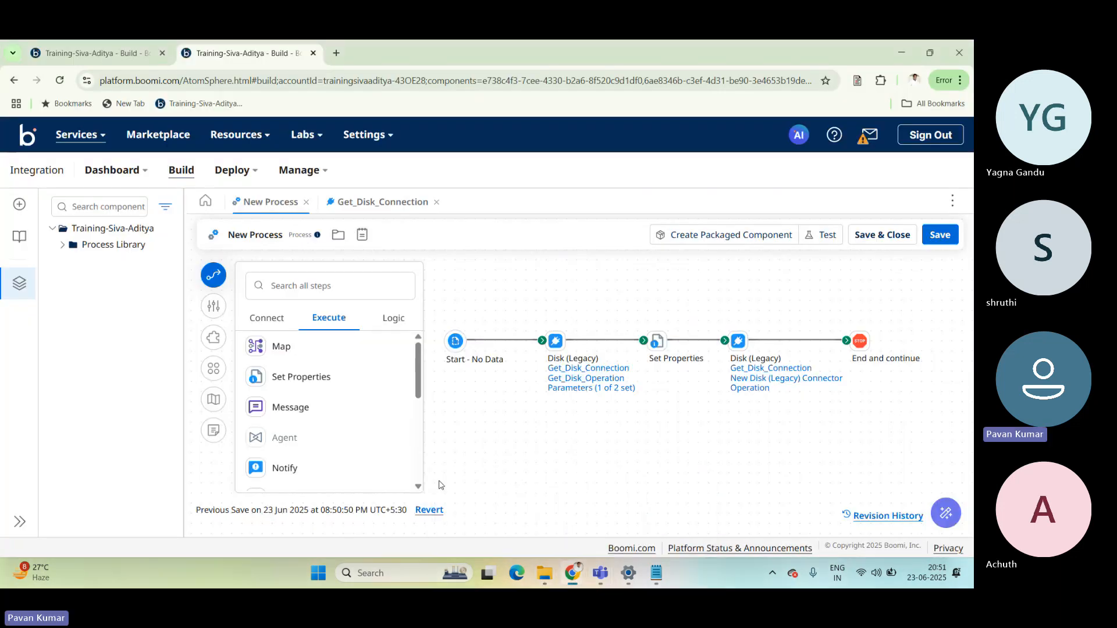
key(alt+Tab)
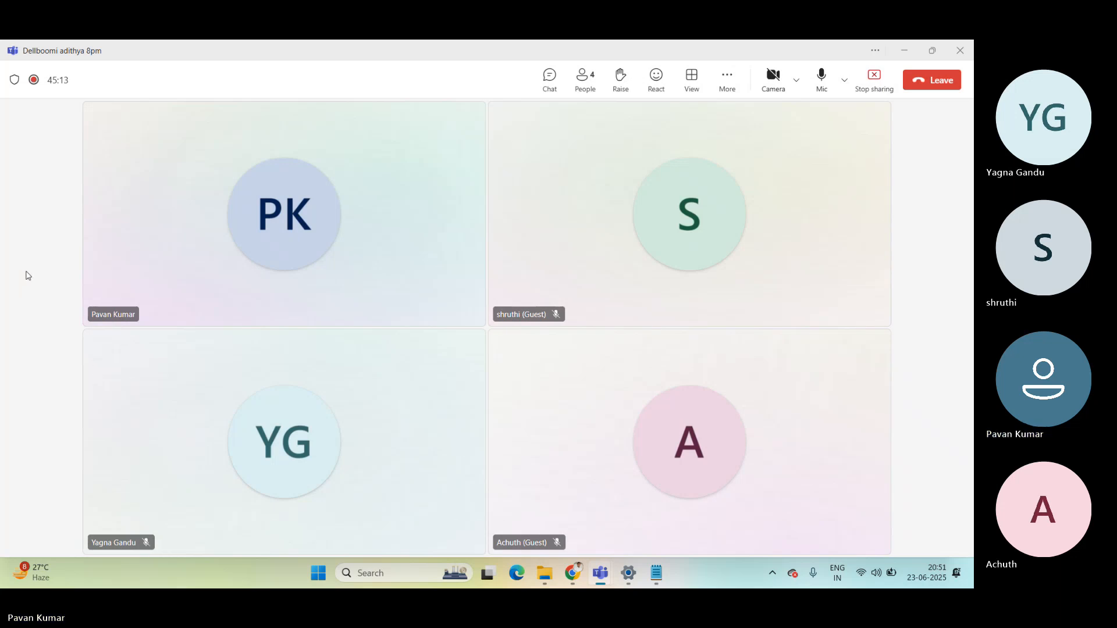
click(580, 88)
click(580, 90)
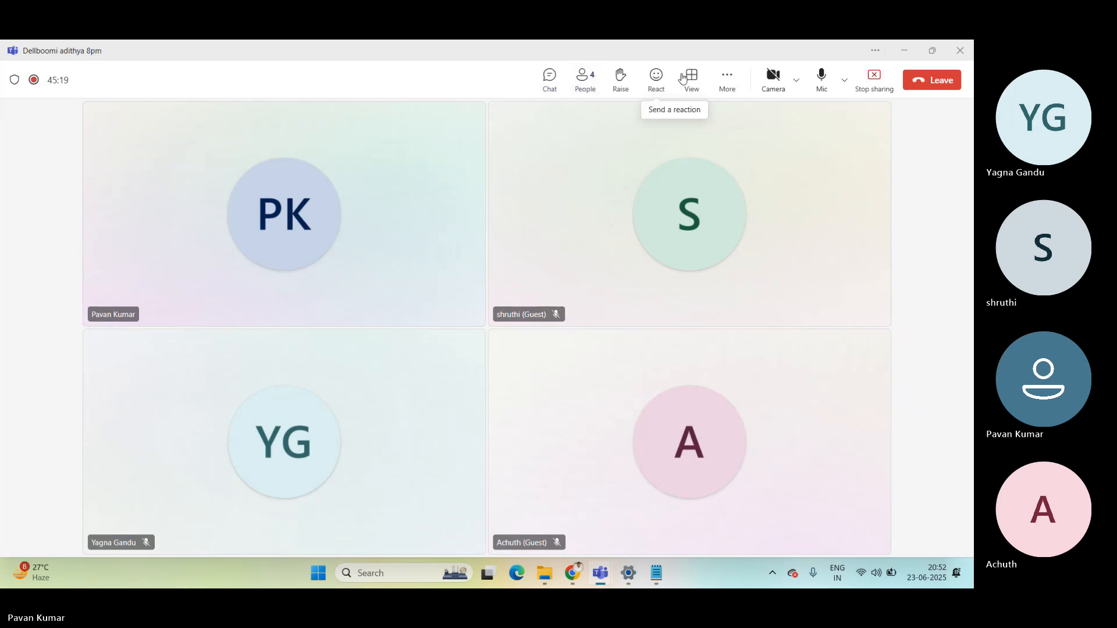
click(727, 79)
click(334, 73)
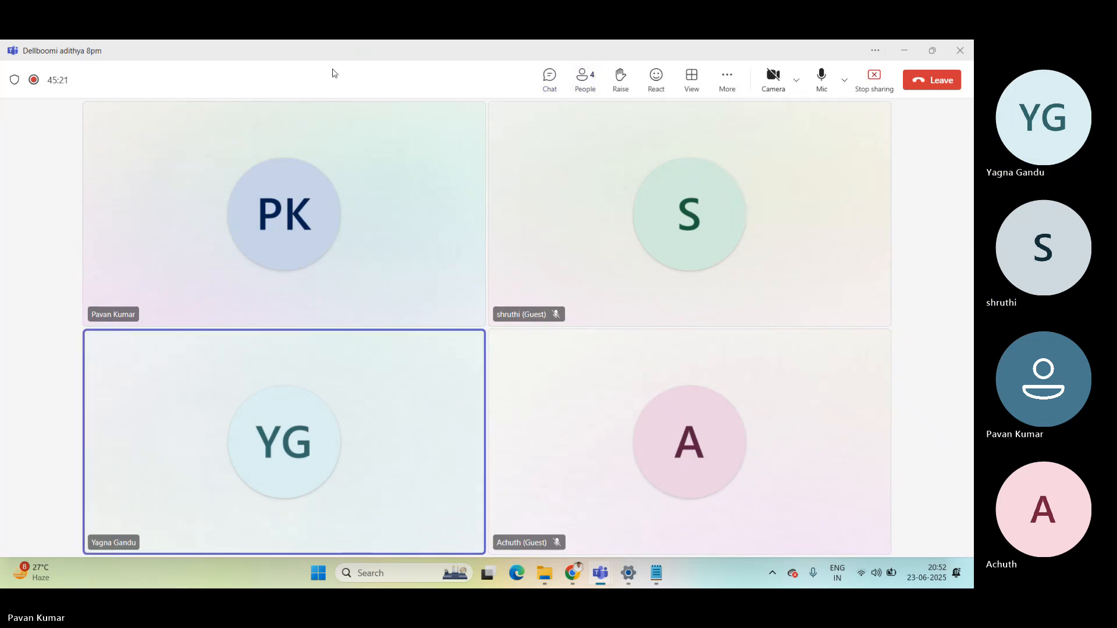
Switch to the Boomi process in Chrome and close the Get_Disk_Connection component.
key(alt+Tab)
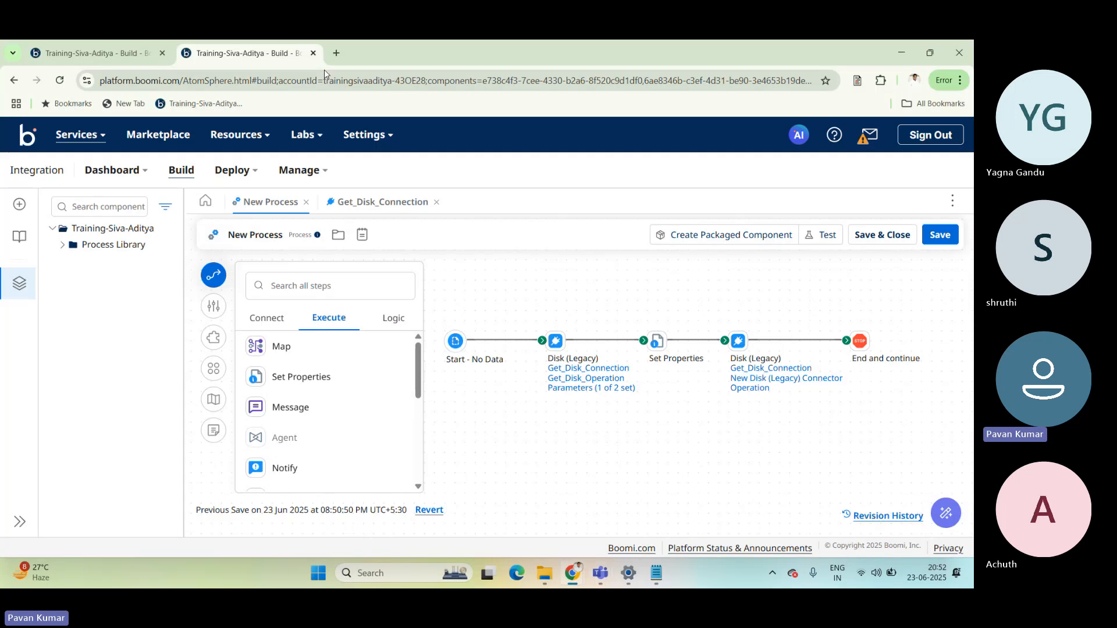
click(437, 202)
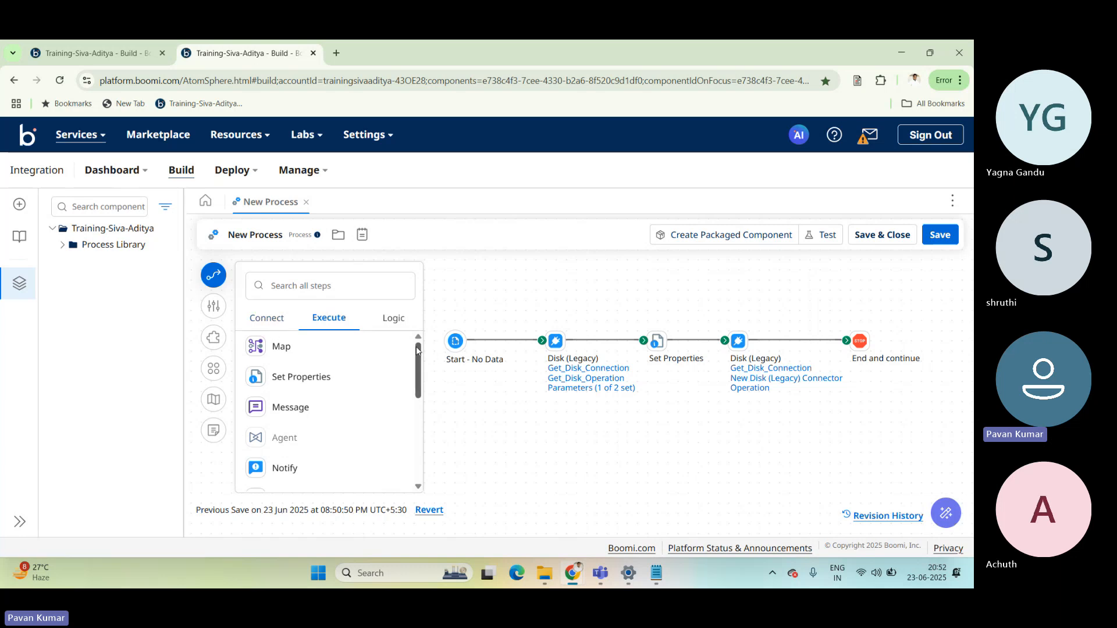
Examine the Logic and Execute steps available for the process, through to the end of both lists.
mouse_move(417, 350)
mouse_down()
mouse_move(417, 442)
mouse_move(417, 349)
mouse_up()
click(390, 320)
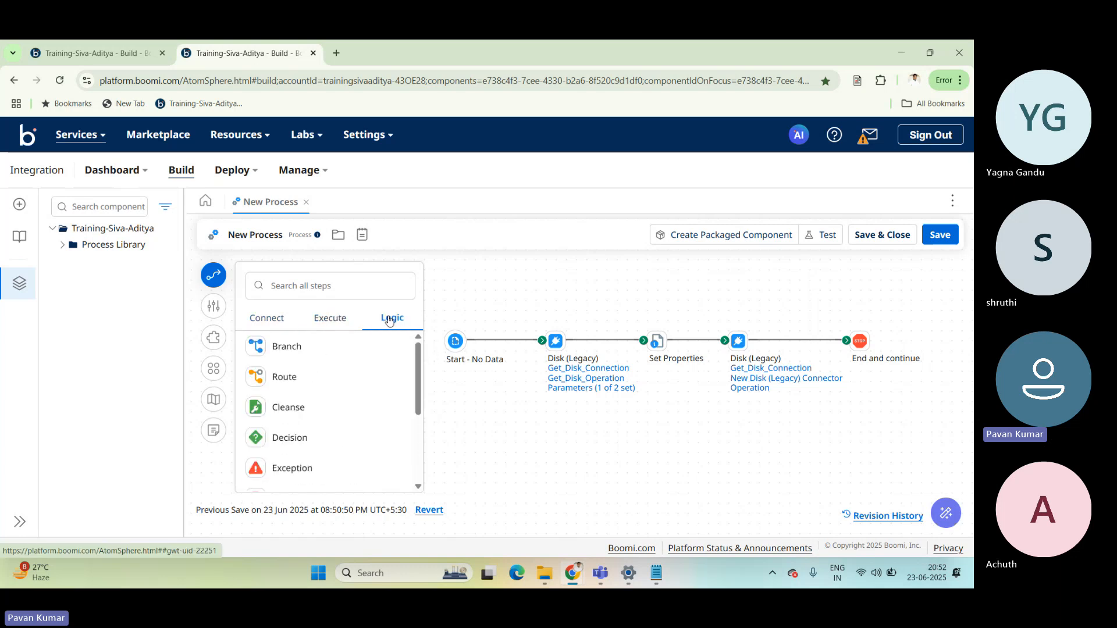
scroll(410, 419, down, 5)
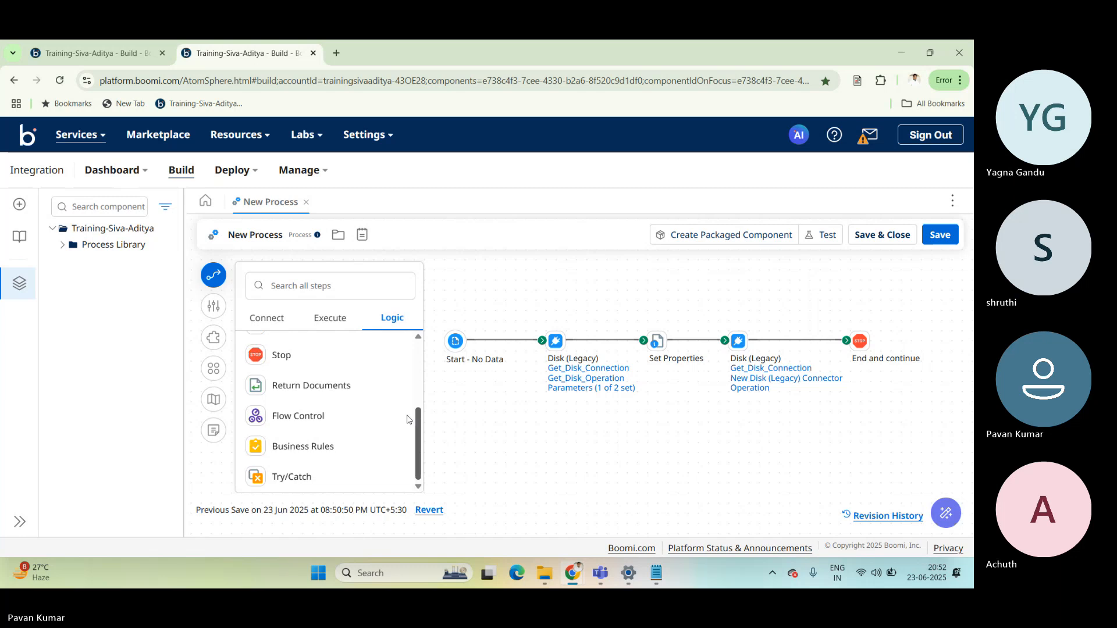
scroll(409, 419, up, 5)
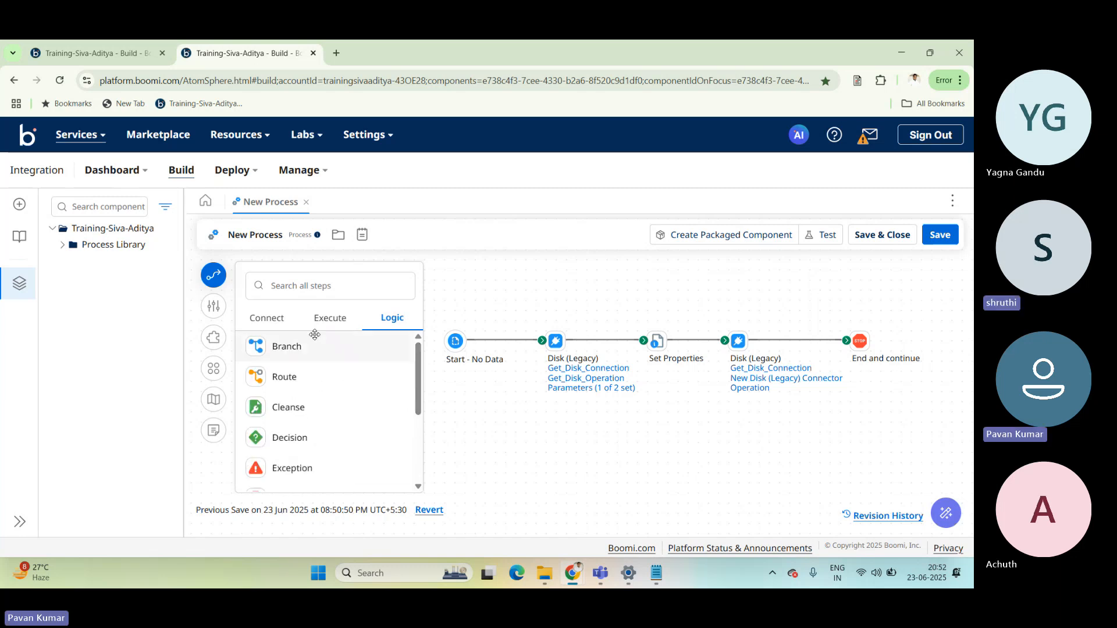
click(329, 318)
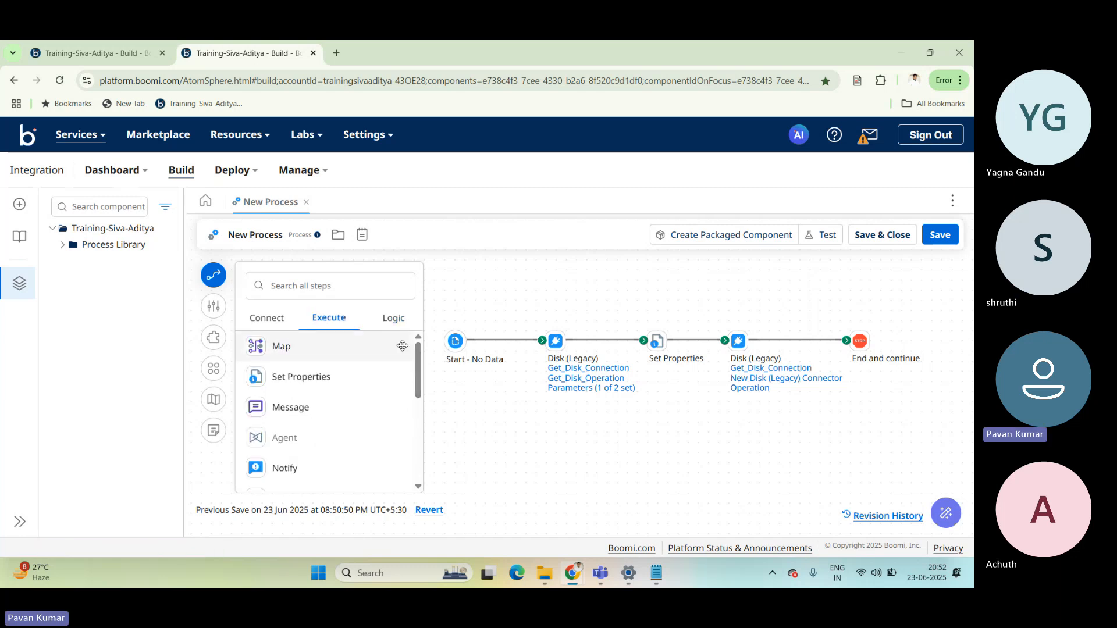
scroll(415, 372, down, 5)
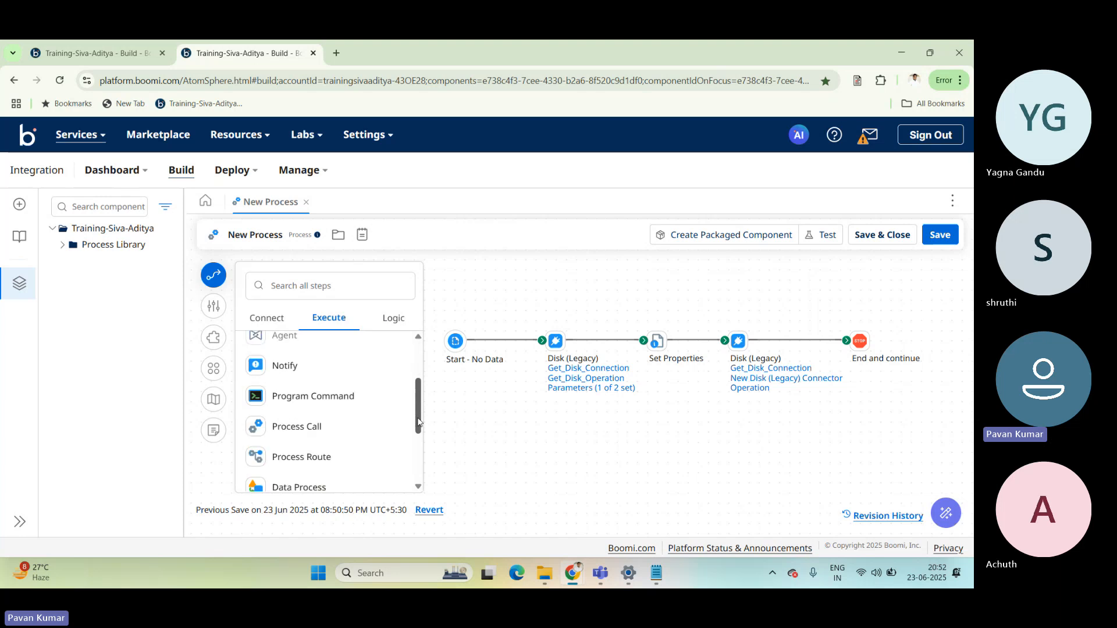
click(393, 318)
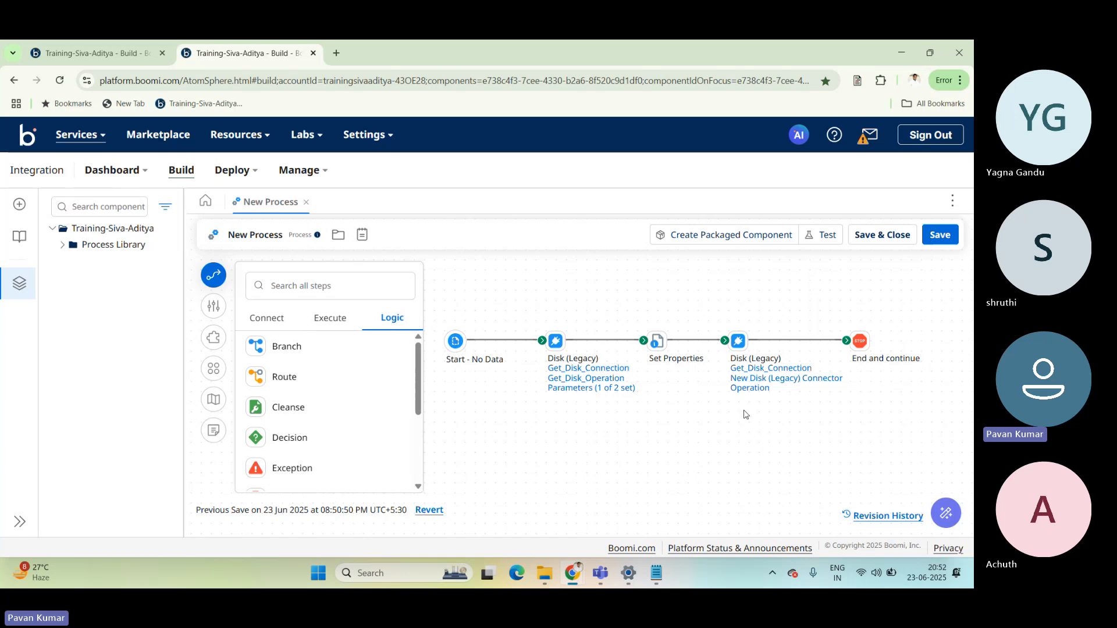
click(330, 318)
drag(421, 433, 428, 344)
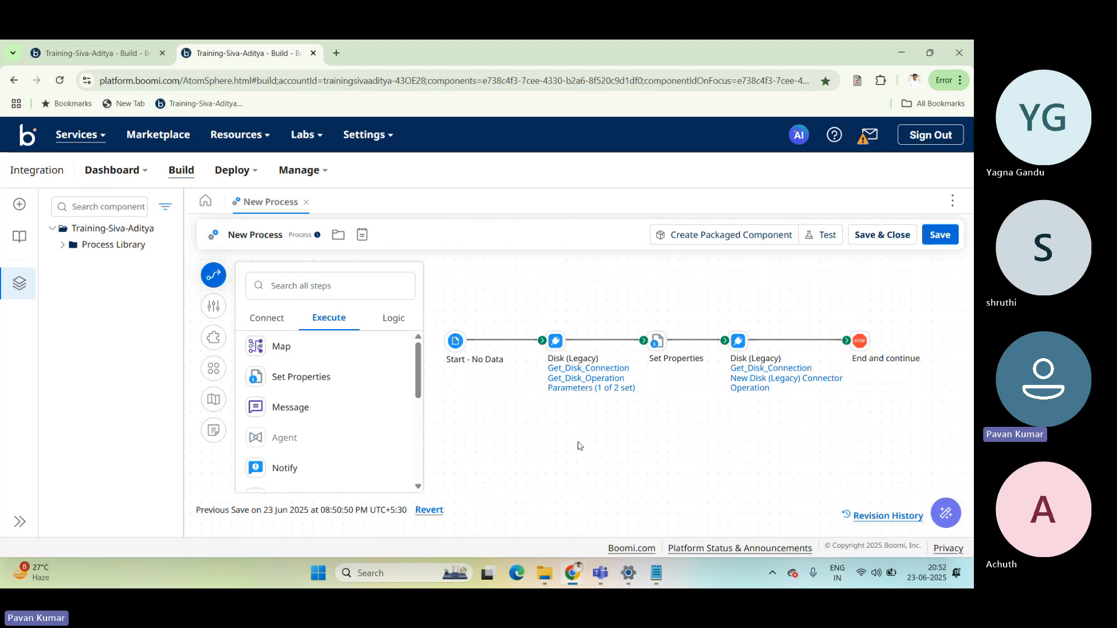
Inspect the options of the second Disk (Legacy) step's connector operation, and close it to return to the process canvas.
click(576, 396)
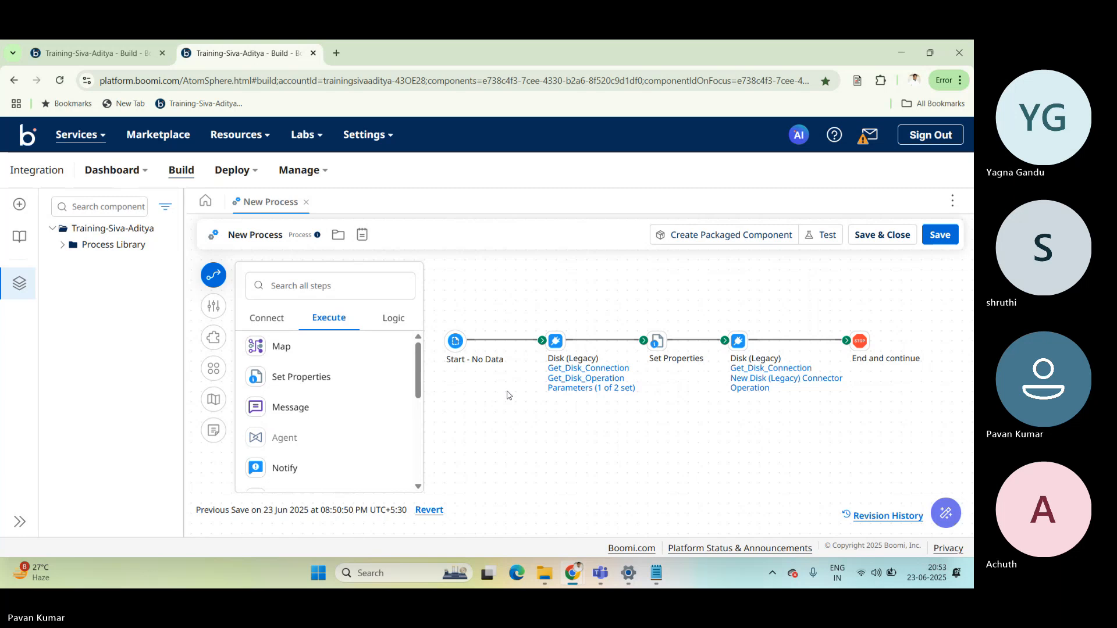
click(751, 388)
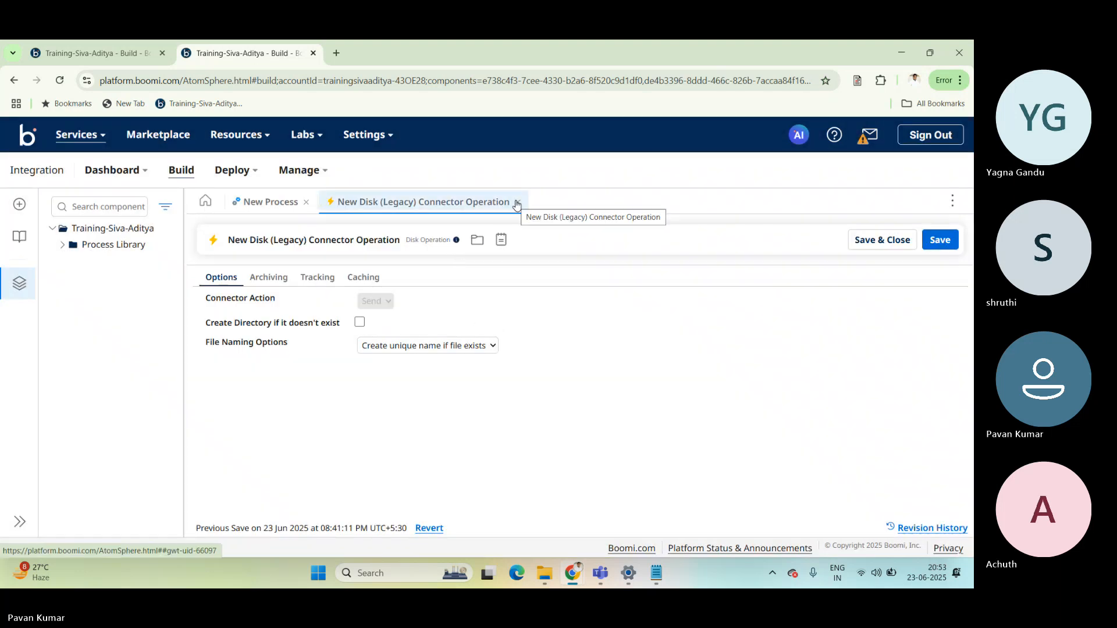
click(517, 203)
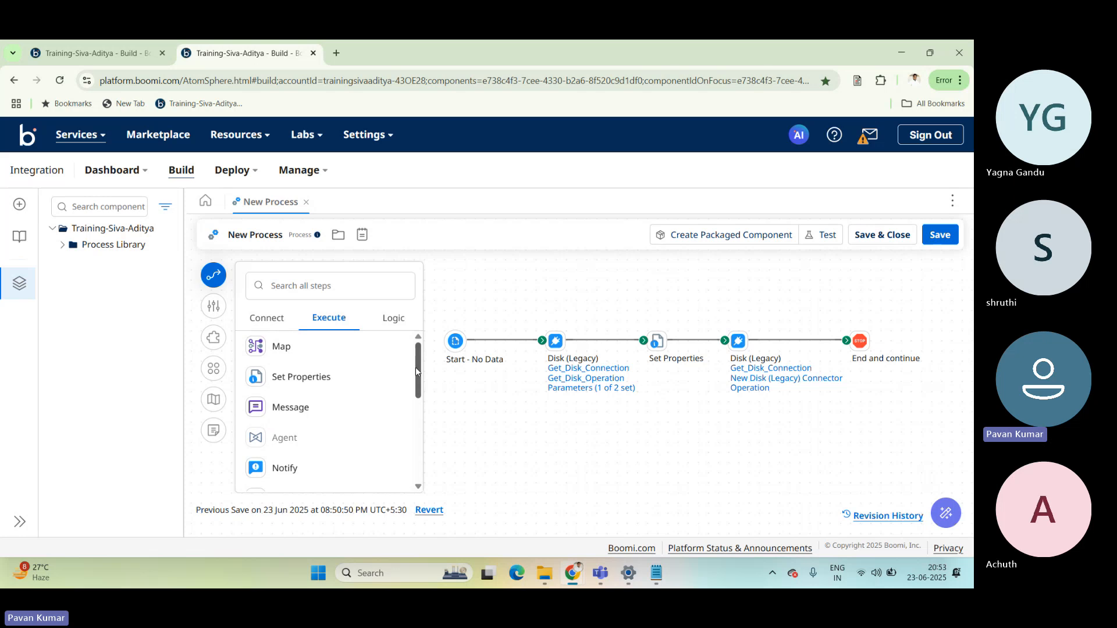